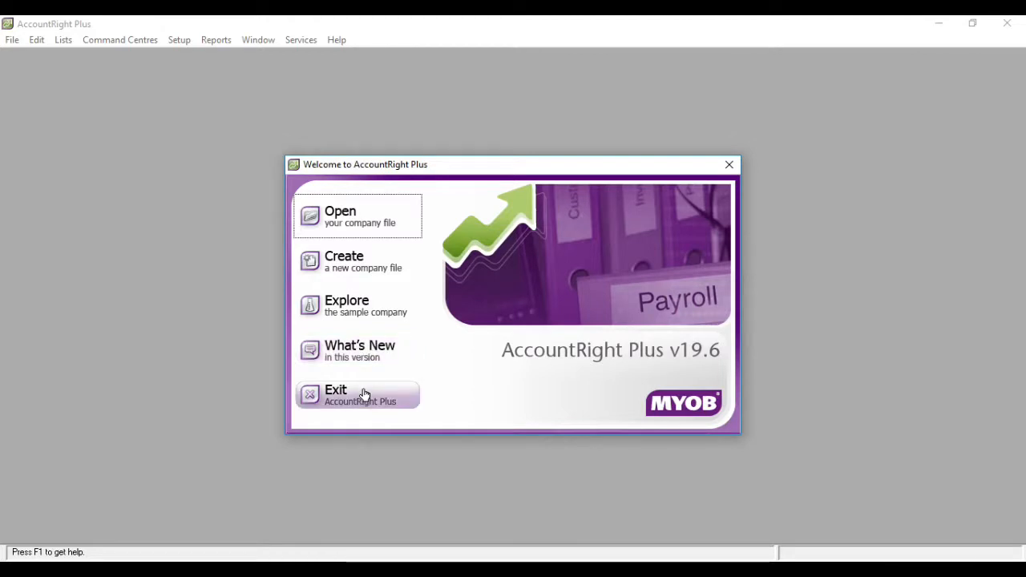
- Start creating a new company file and enter Bengkel Gede Putra as the company name
left_click(374, 267)
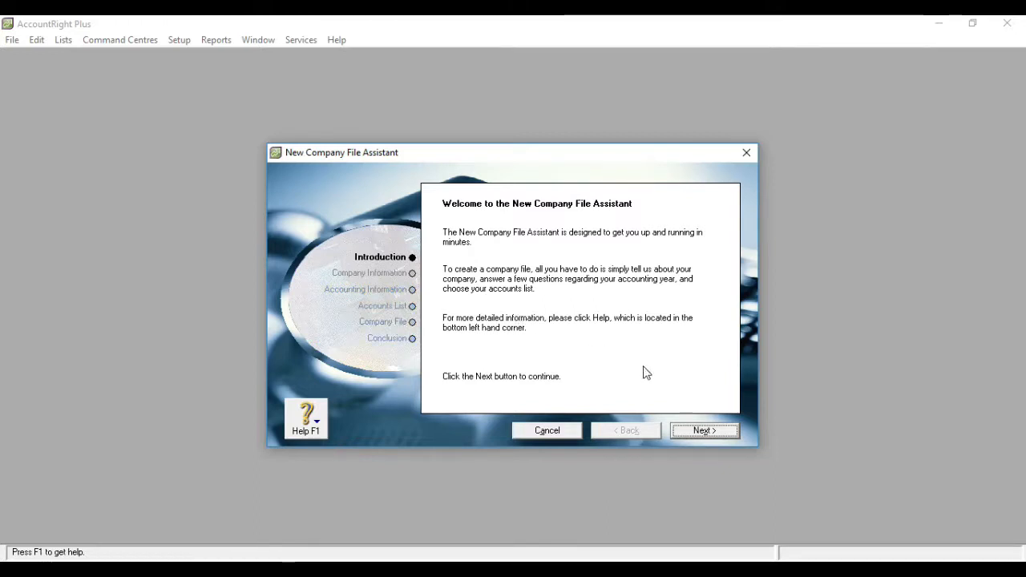
left_click(694, 431)
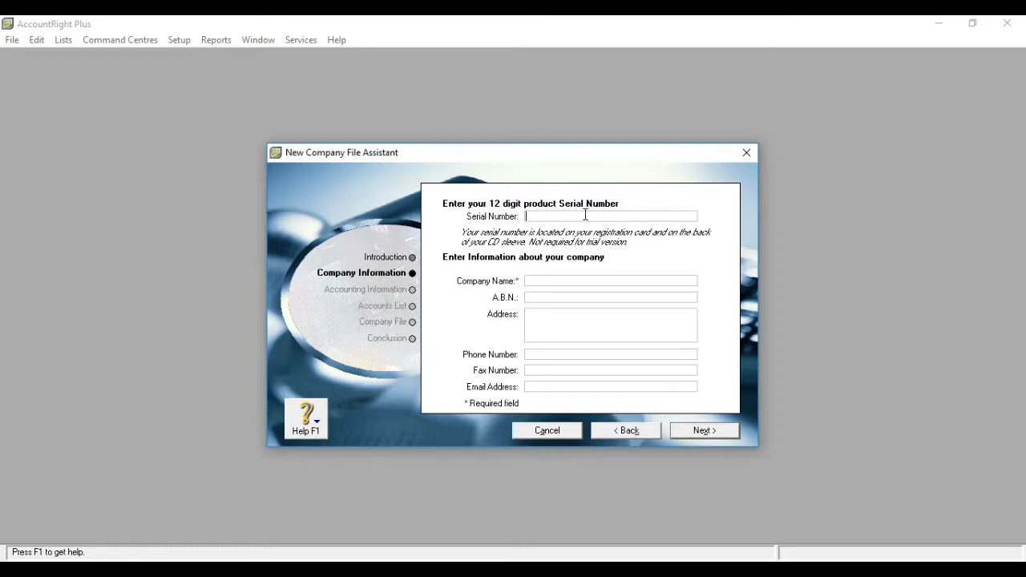
left_click(561, 281)
type("Bengkel Gede ")
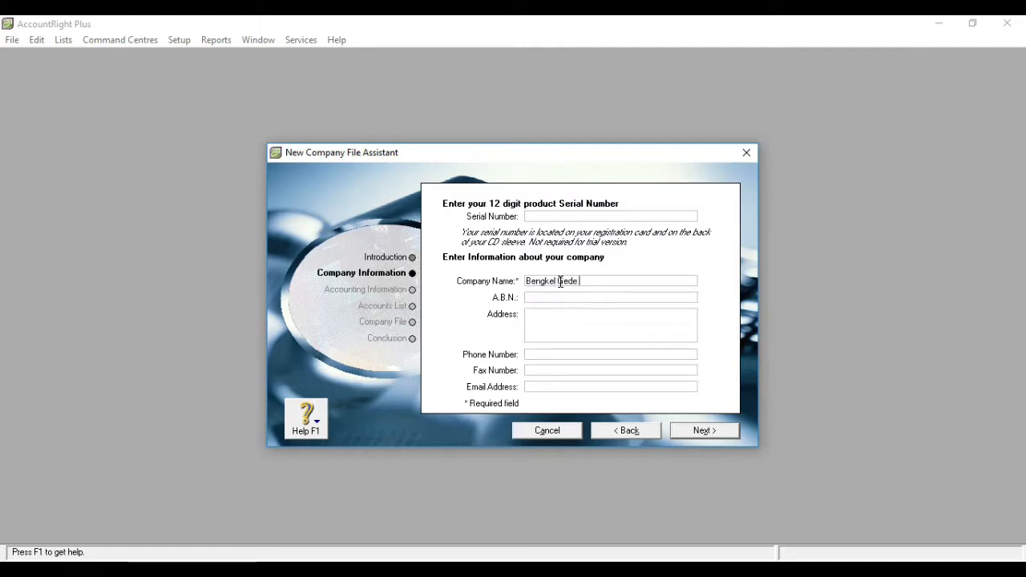
type("Putra")
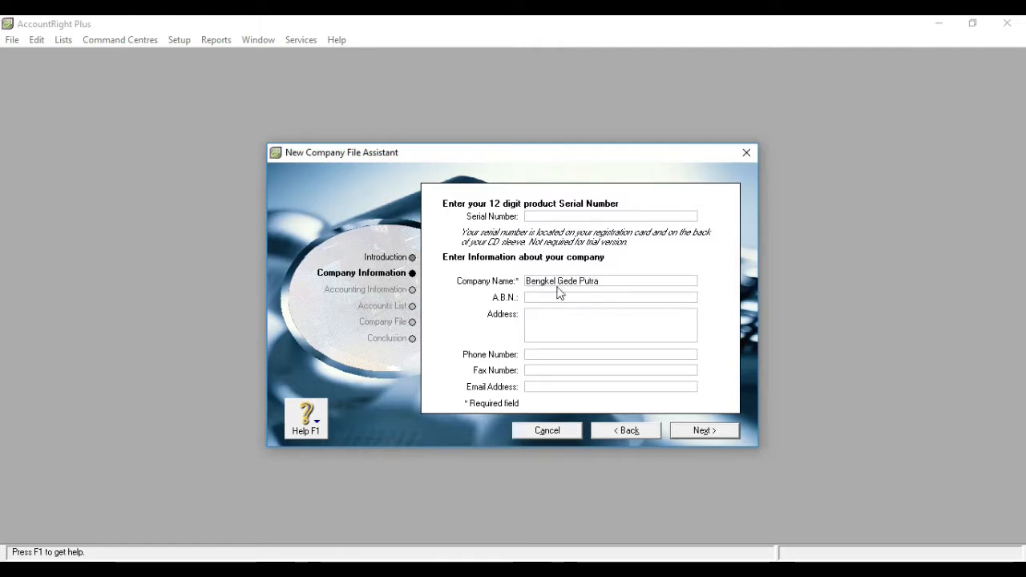
- Fill in the company's A.B.N. and its postal address in the company information
left_click(548, 298)
type("12")
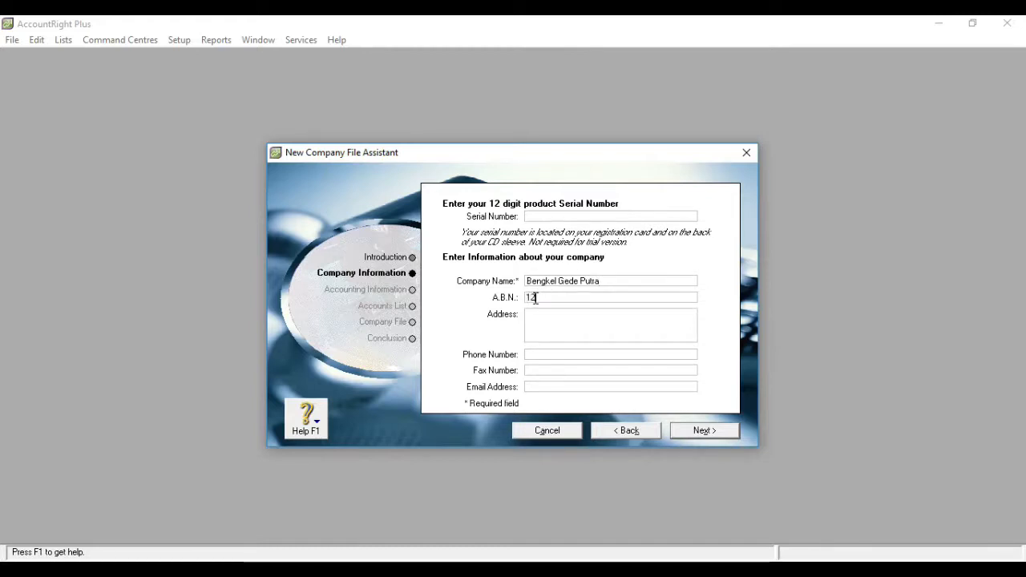
type("3456789")
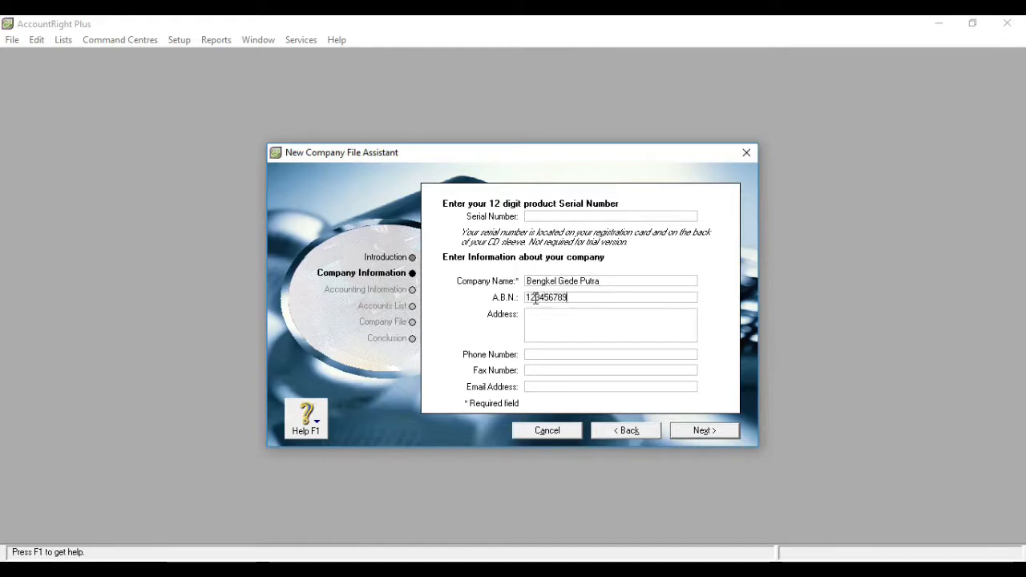
key("Tab")
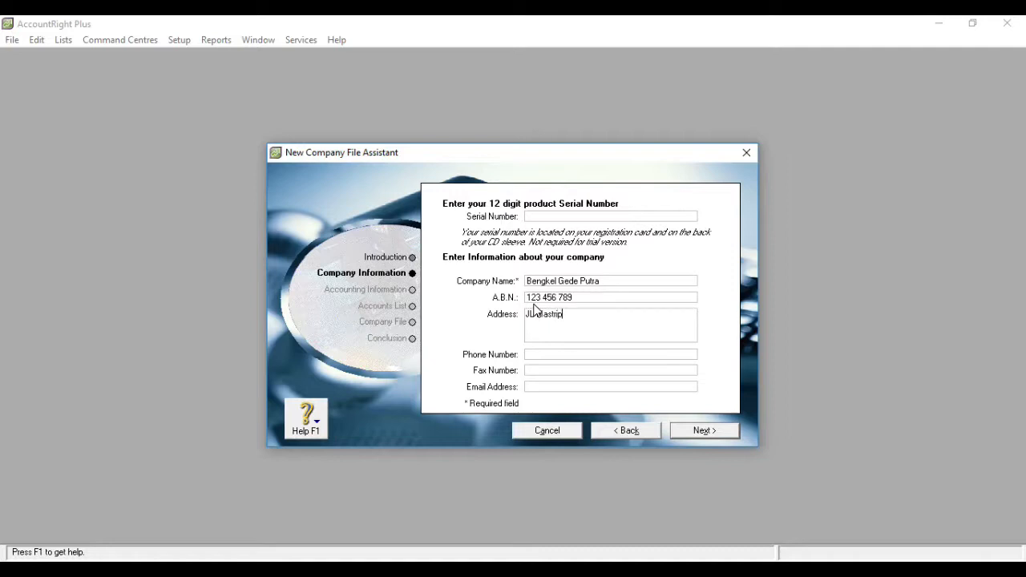
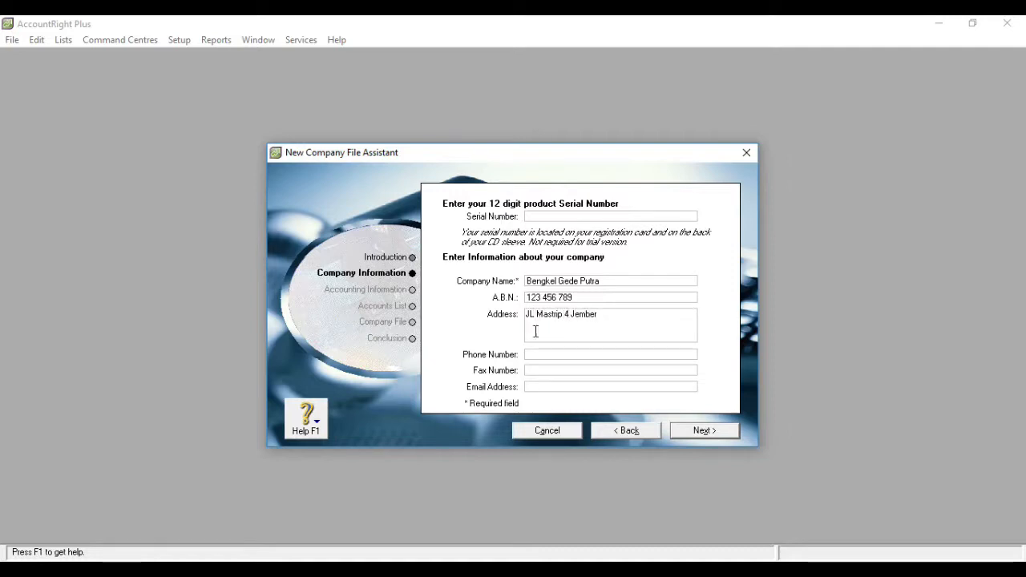
- Fill in the company's phone number and email address, then continue to the accounting information
left_click(532, 354)
type("333333")
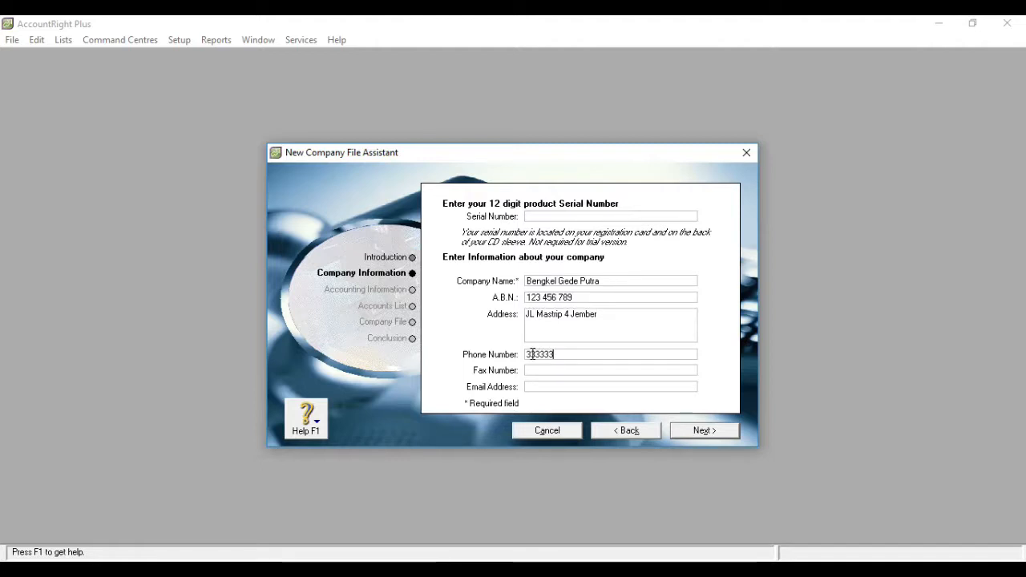
left_click(535, 386)
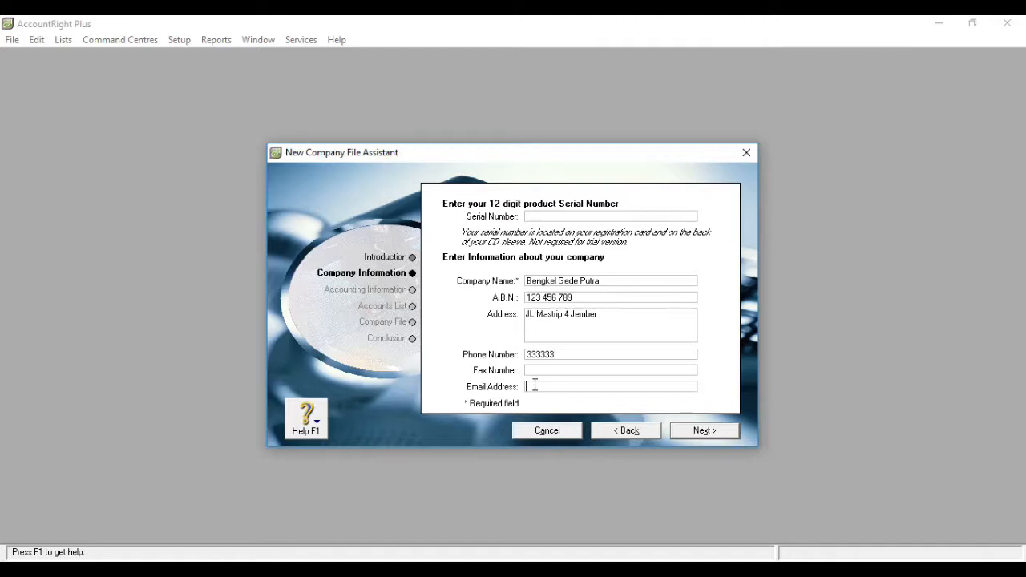
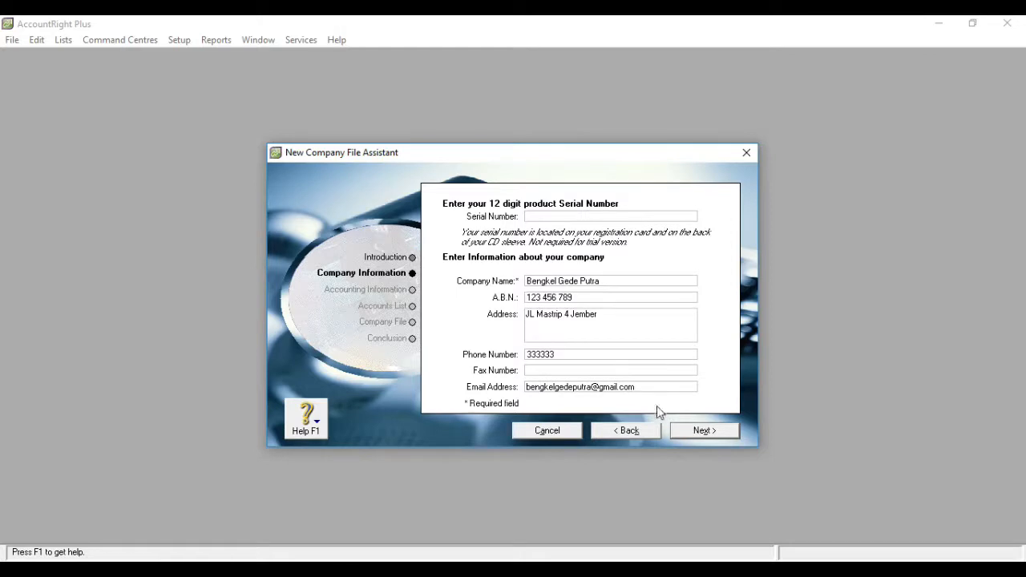
left_click(702, 433)
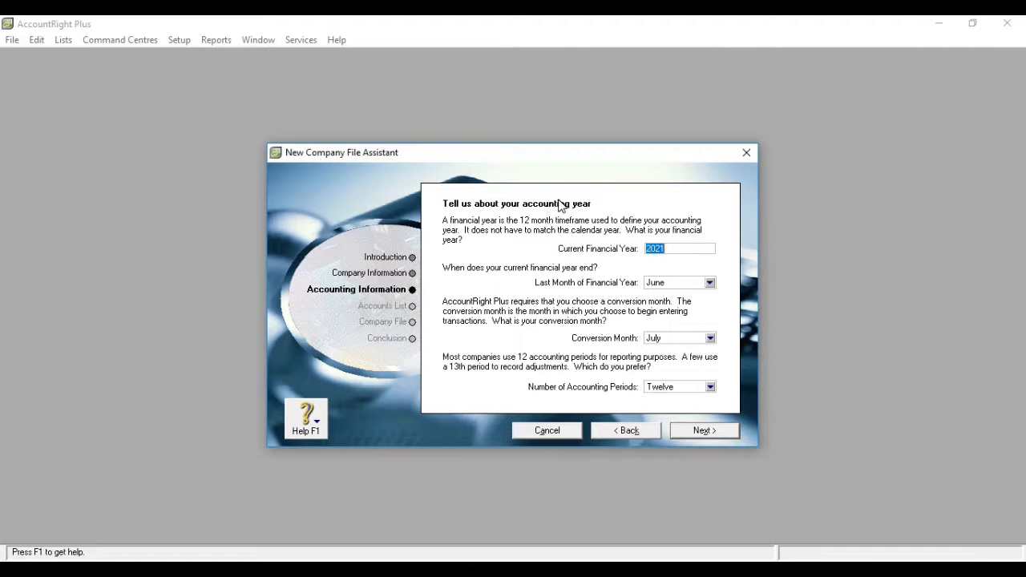
- Set the current financial year to 2020 with December as its last month
left_click(672, 248)
key("BackSpace")
type("0")
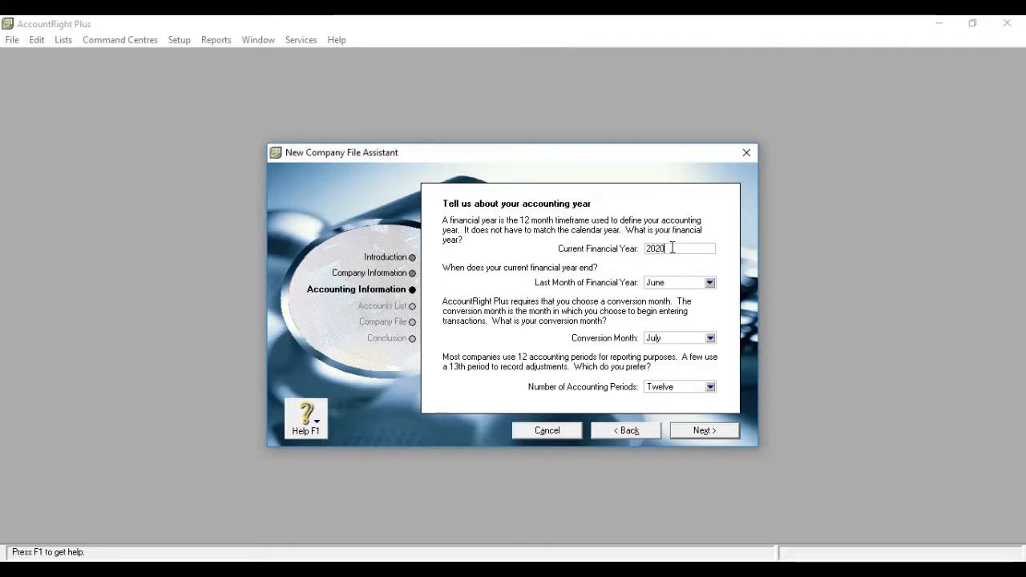
left_click(705, 286)
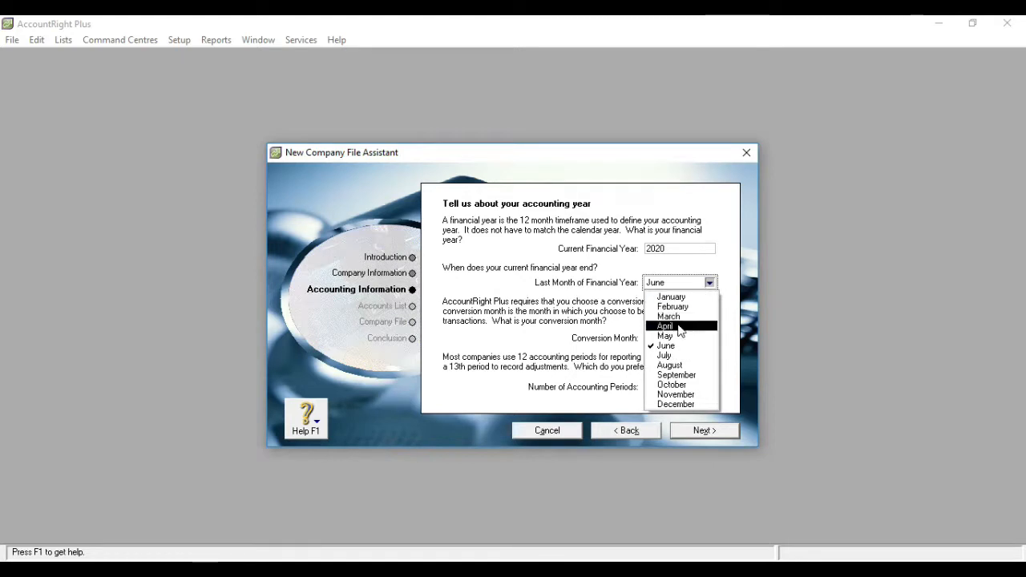
left_click(680, 407)
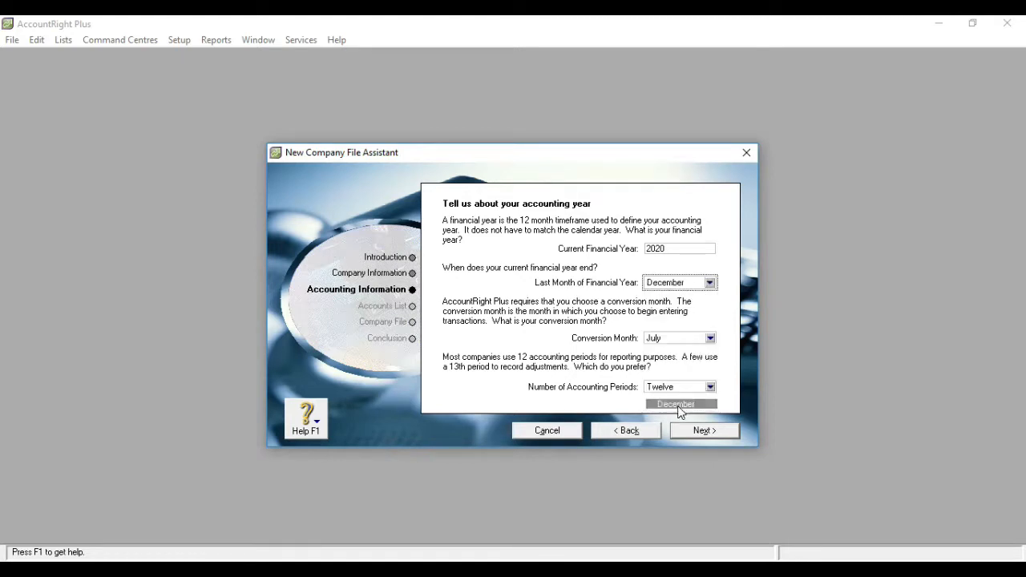
- Set the conversion month to January and choose twelve accounting periods
left_click(710, 338)
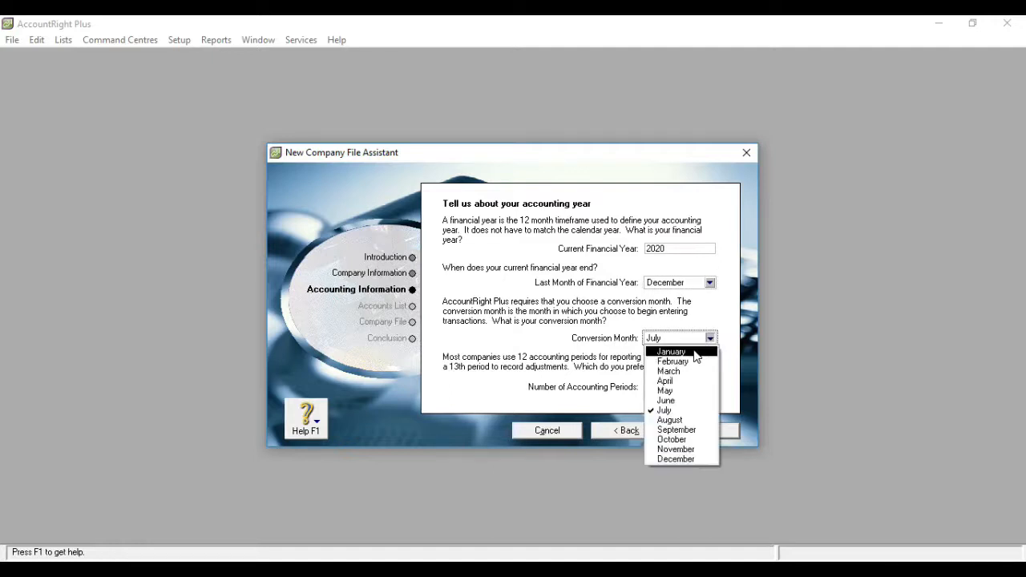
left_click(694, 351)
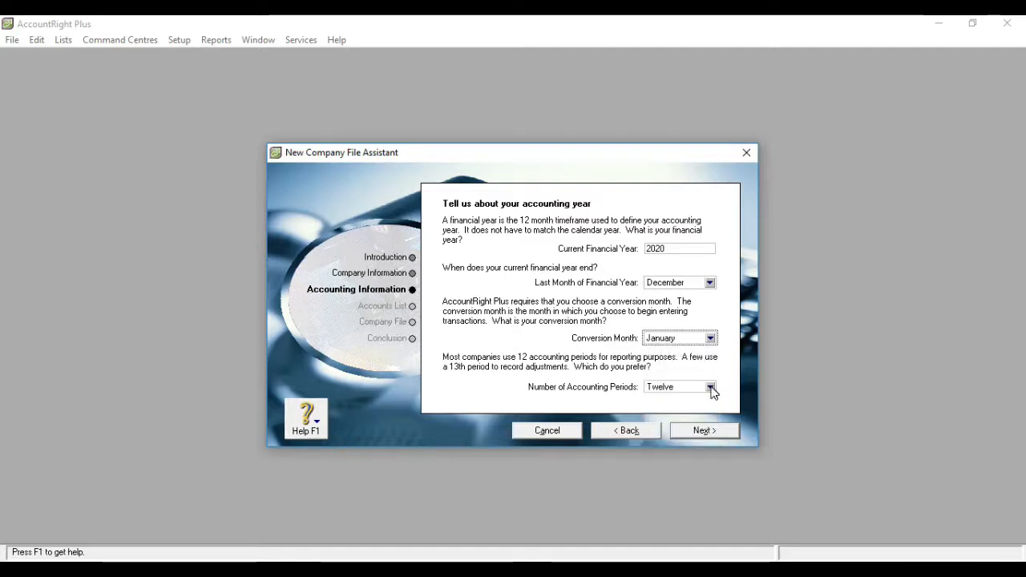
left_click(711, 388)
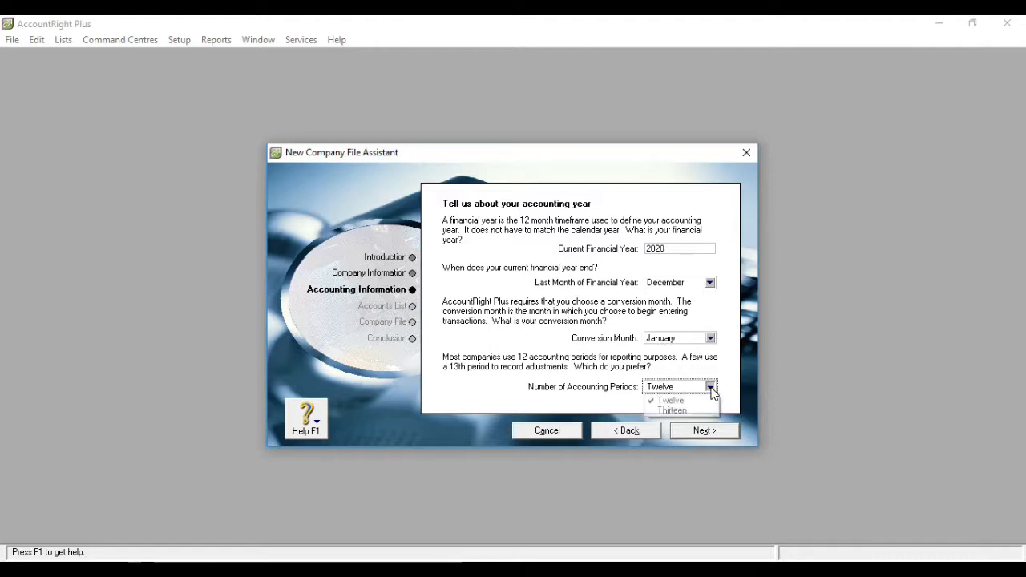
left_click(692, 401)
left_click(711, 387)
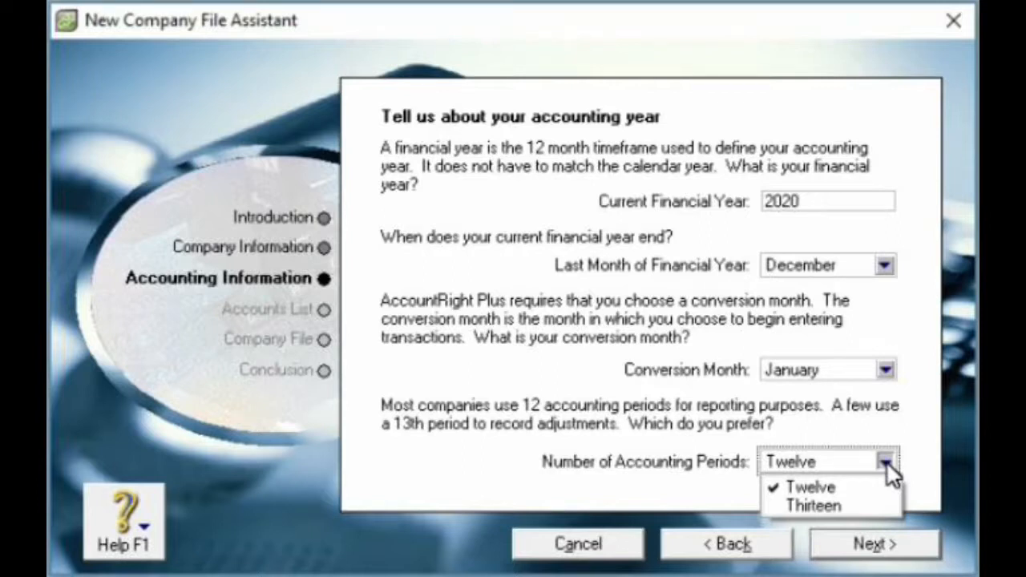
left_click(888, 463)
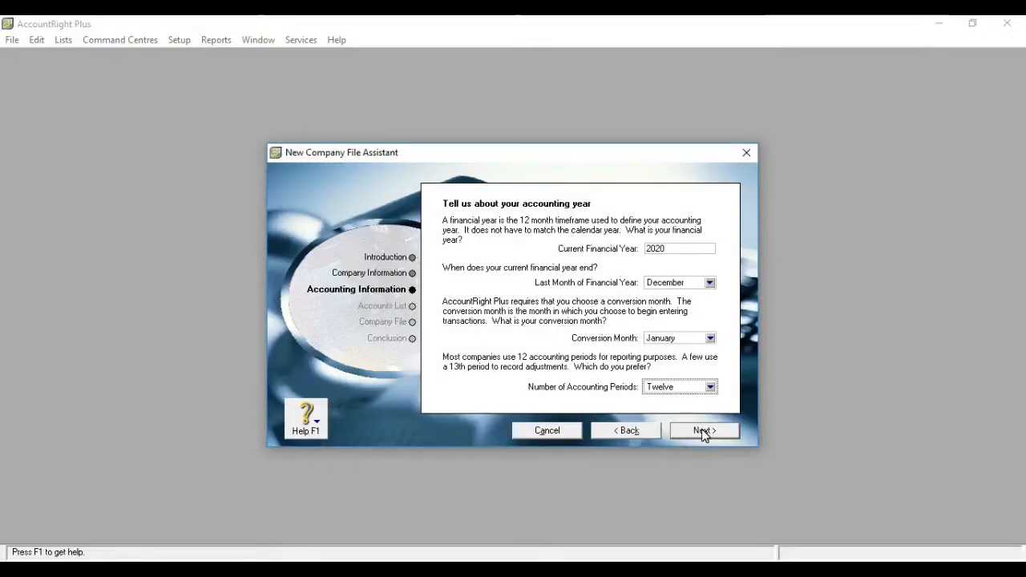
- Confirm the accounting information and choose to import a list of accounts provided by the accountant
left_click(871, 549)
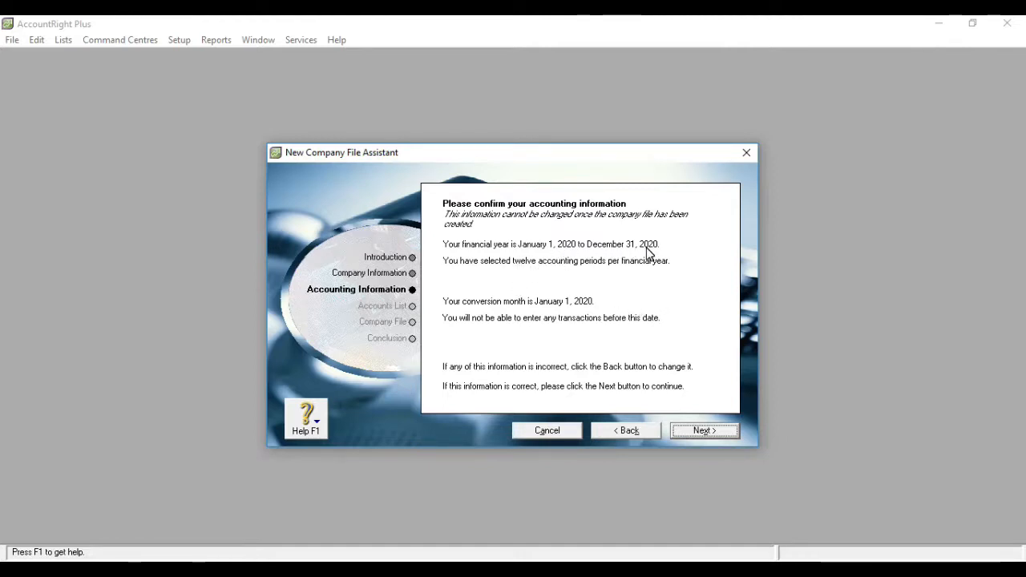
left_click(697, 434)
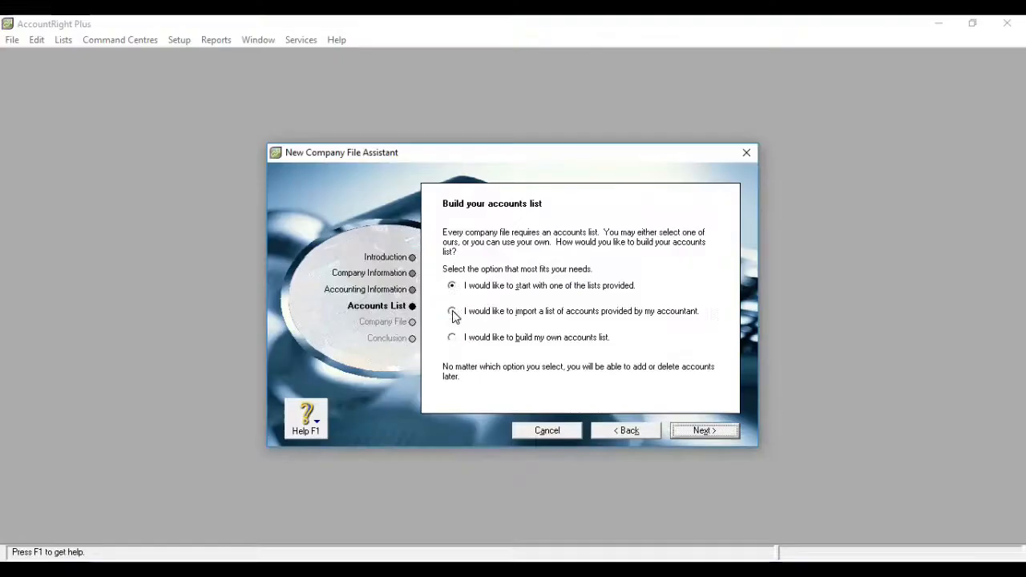
left_click(396, 321)
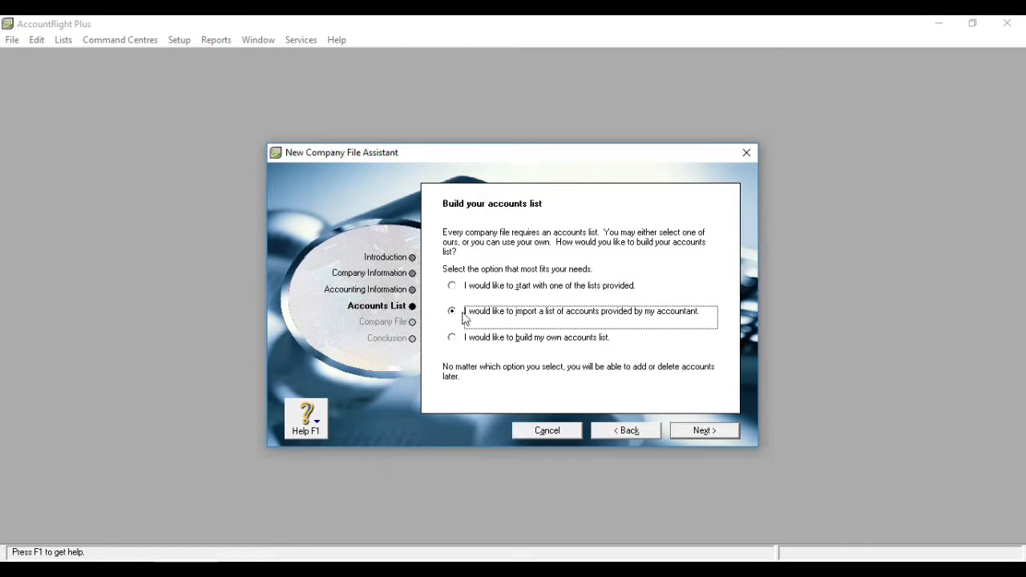
left_click(697, 431)
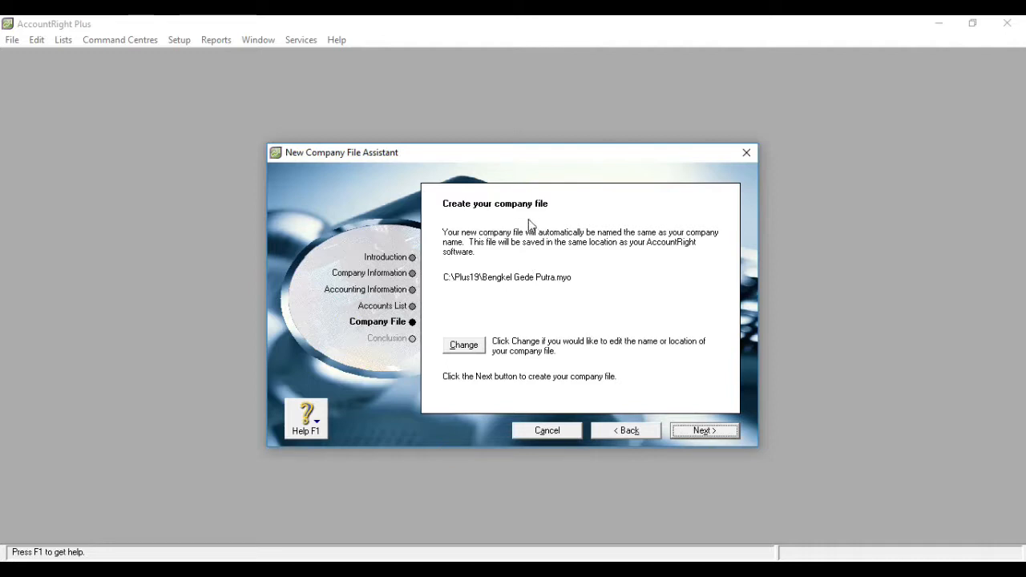
- Change the company file's location to the folder D:\1 pelatihan MYOB and create the Bengkel Gede Putra file there
left_click(477, 351)
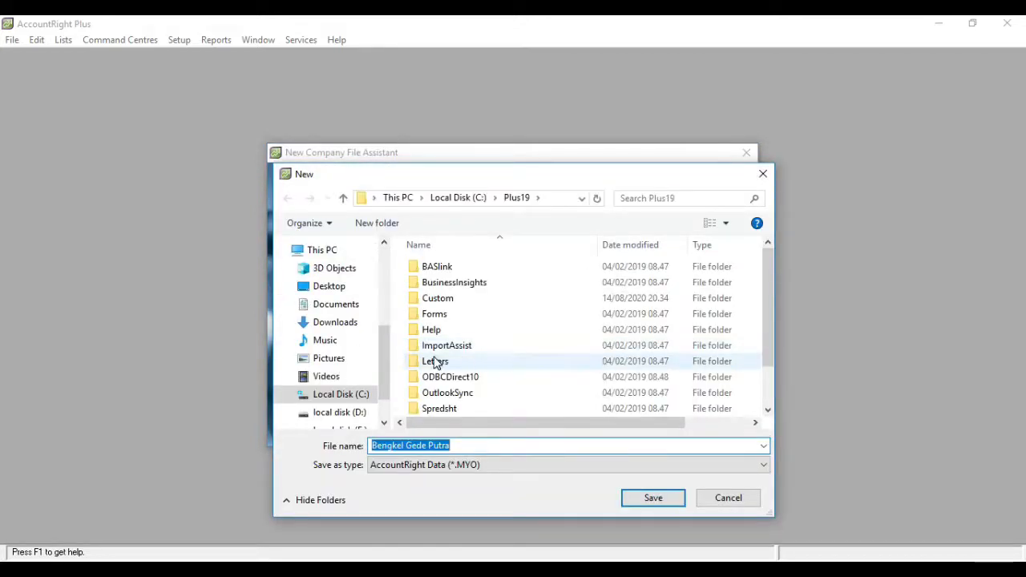
left_click(355, 413)
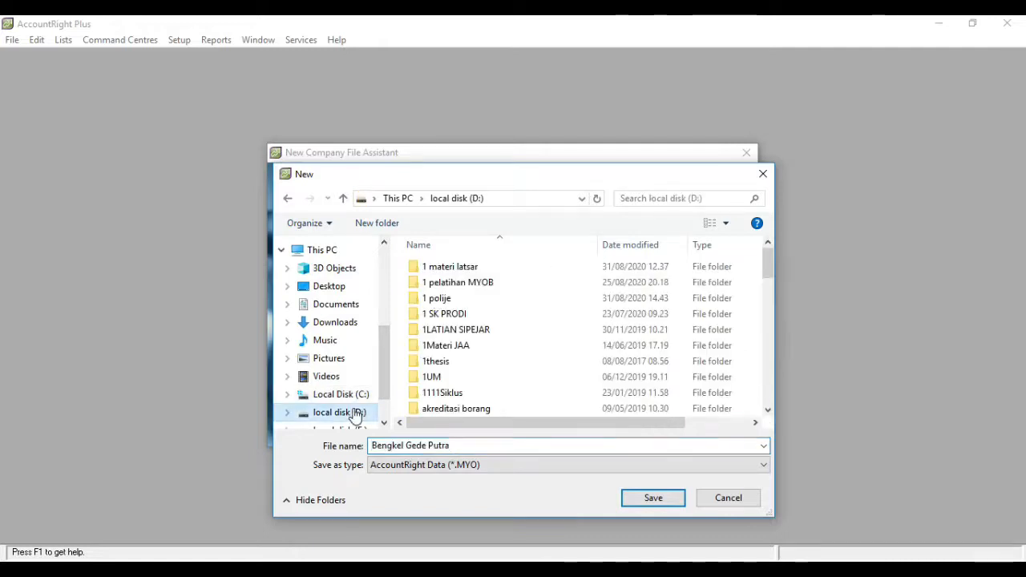
double_click(464, 291)
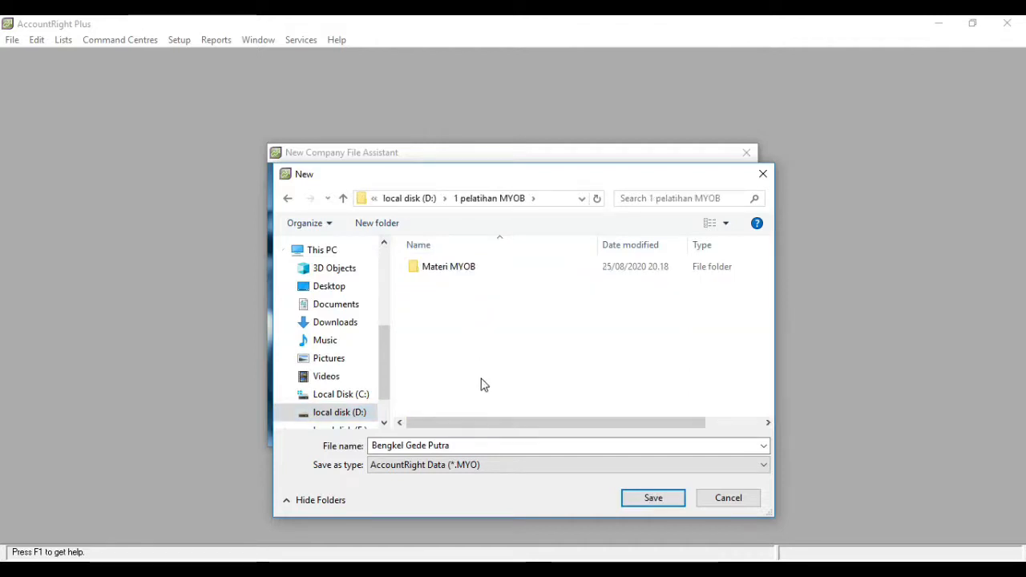
left_click(653, 499)
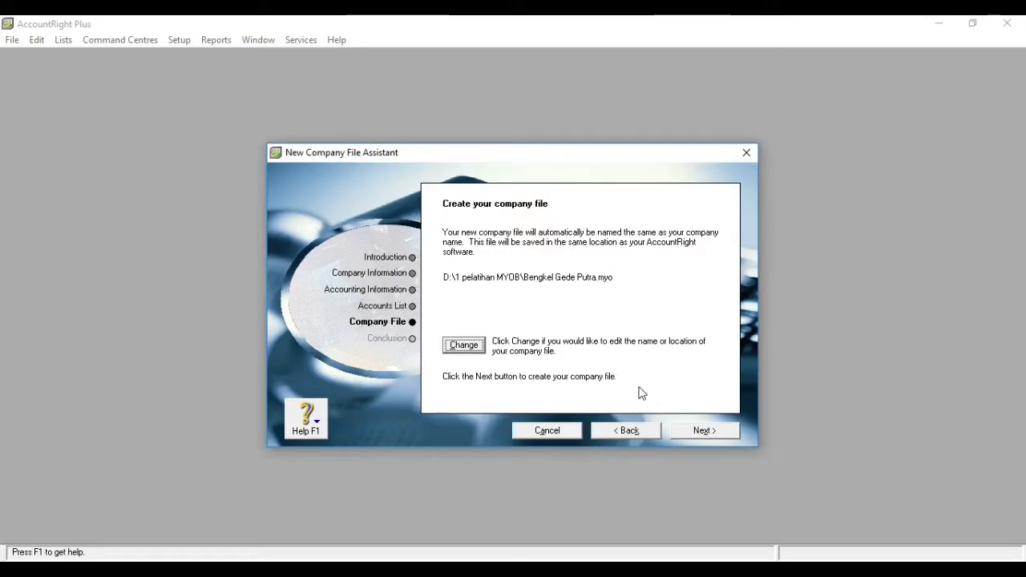
left_click(690, 430)
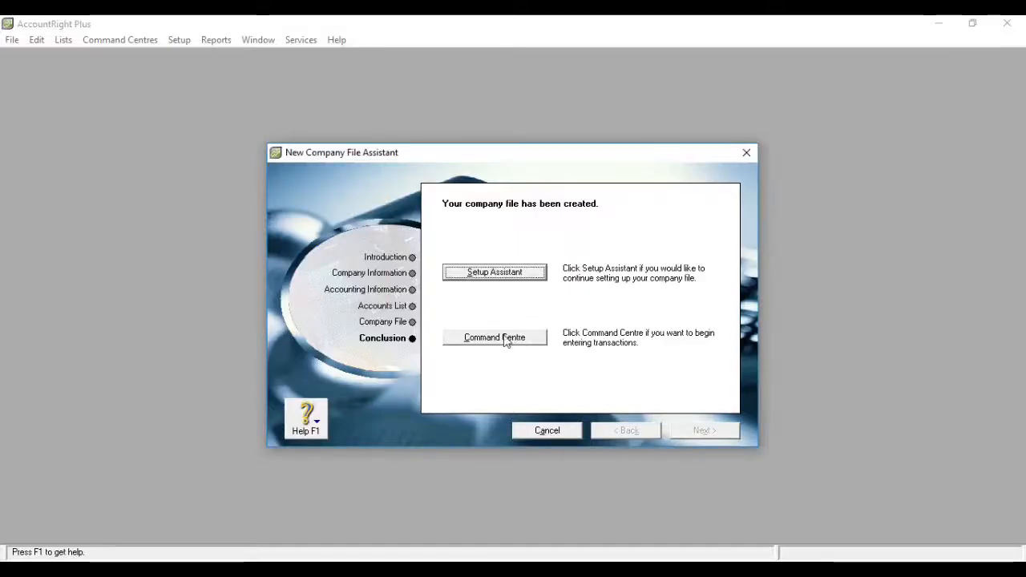
- Open the Command Centre and look through the Banking, Sales, Time Billing, Purchases, Payroll, Inventory and Card File modules
left_click(505, 341)
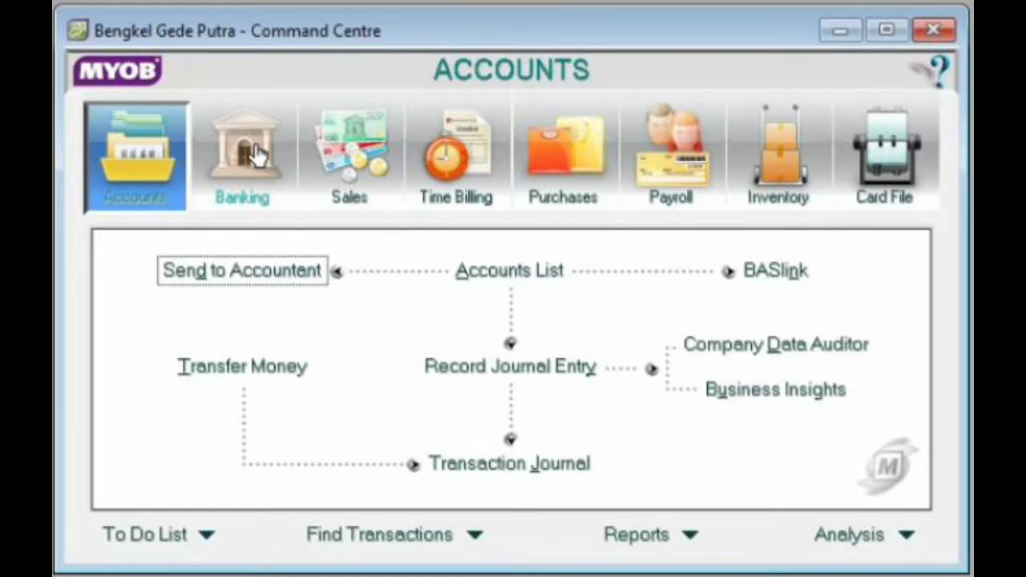
left_click(256, 154)
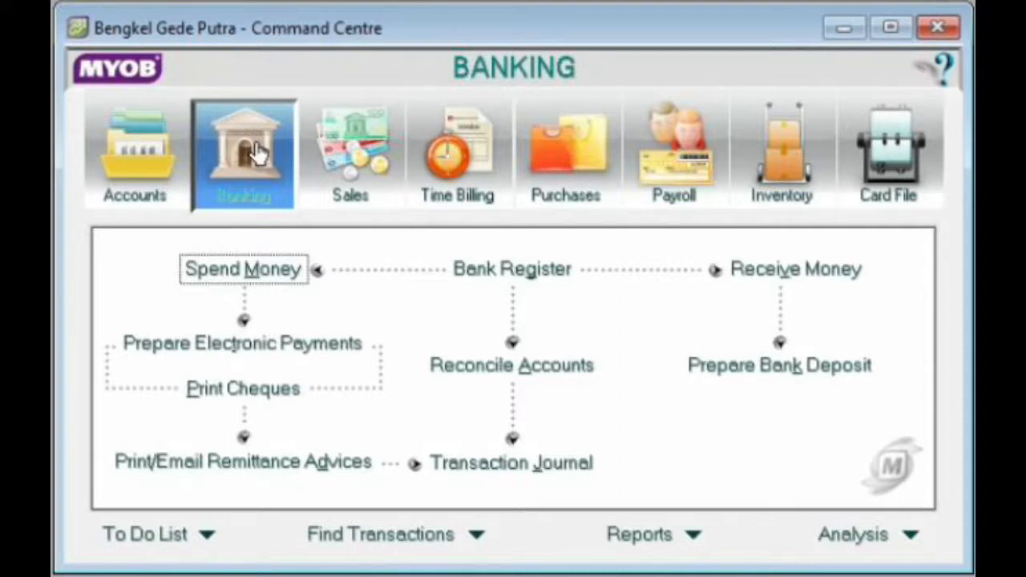
left_click(357, 153)
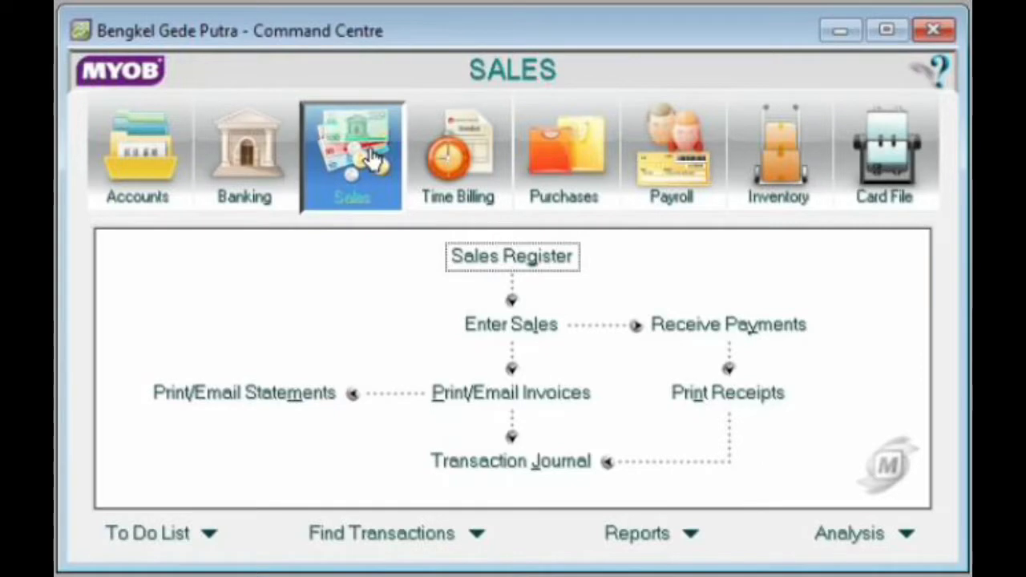
left_click(466, 172)
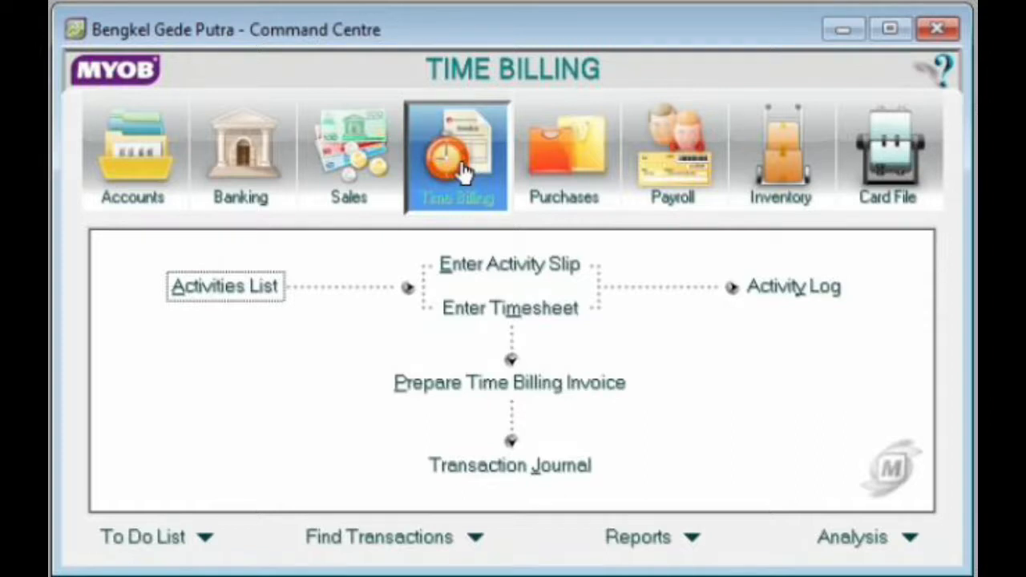
left_click(548, 202)
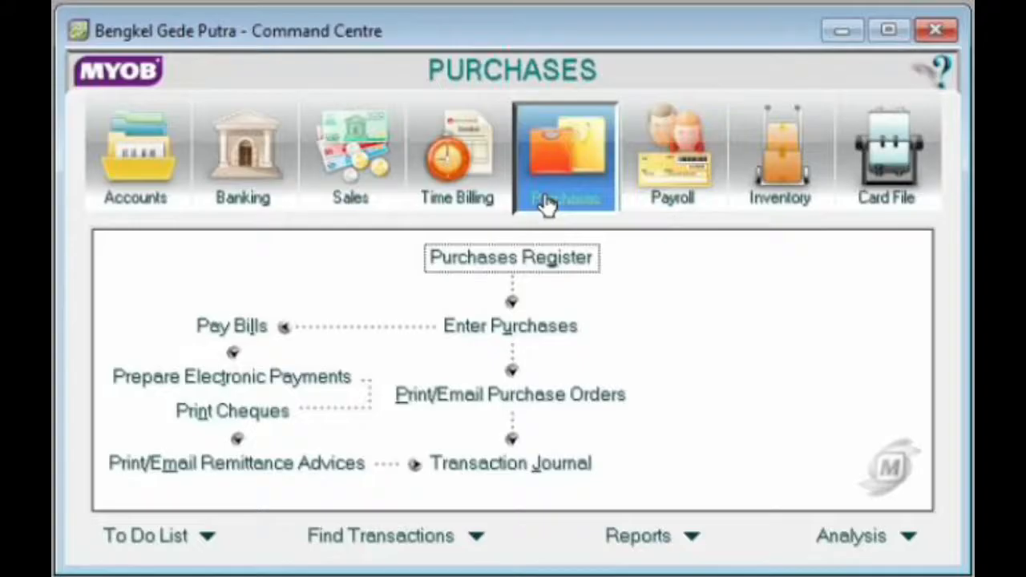
left_click(673, 186)
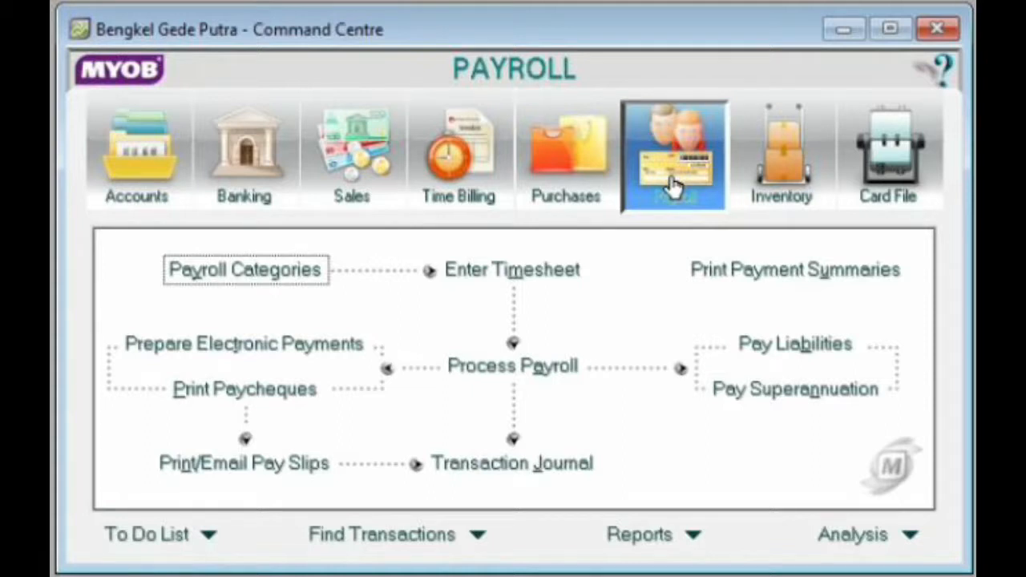
left_click(791, 176)
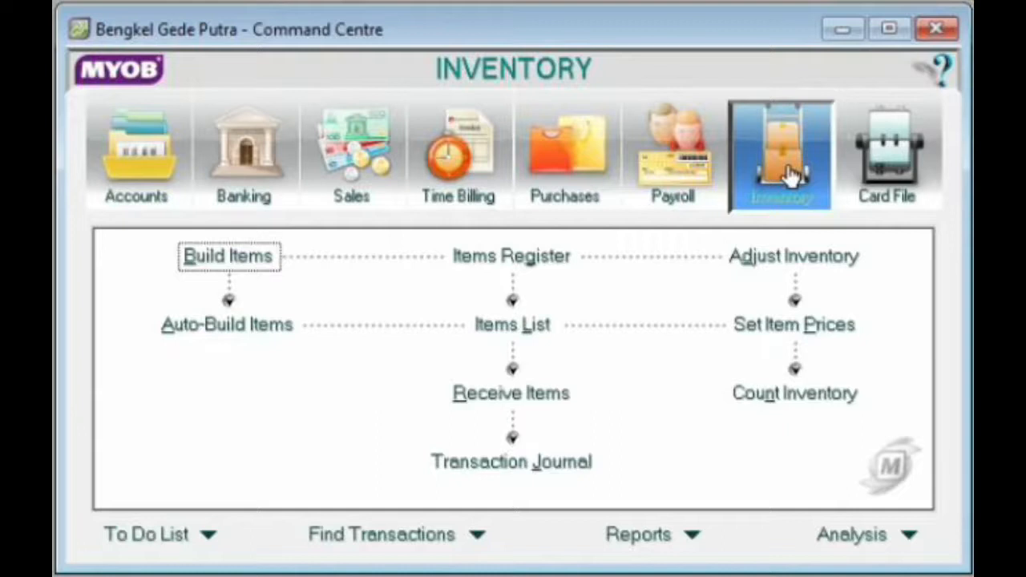
left_click(904, 181)
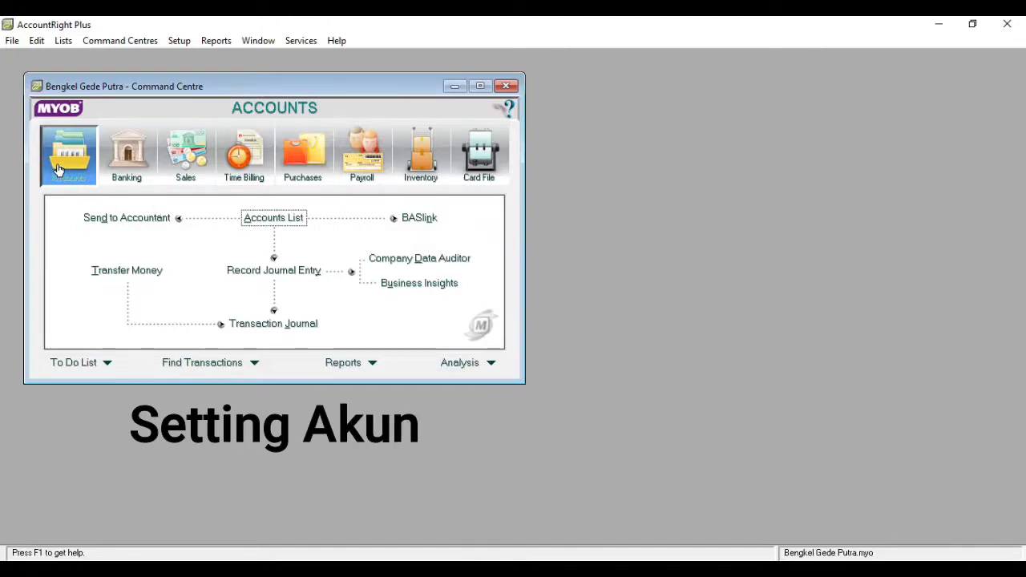
- Open the Accounts List and compare the list of all accounts with the list of asset accounts only
left_click(276, 219)
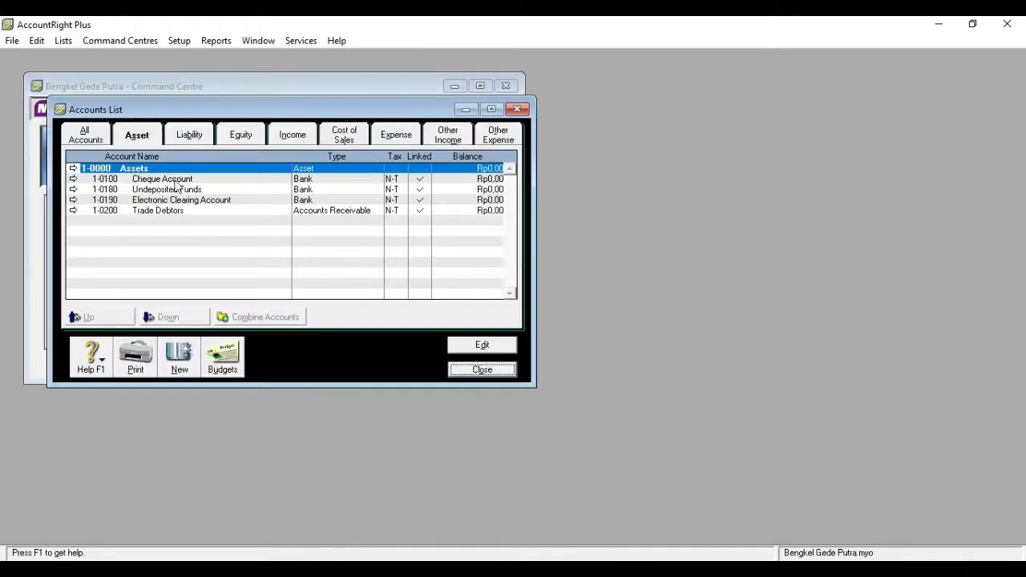
left_click(86, 137)
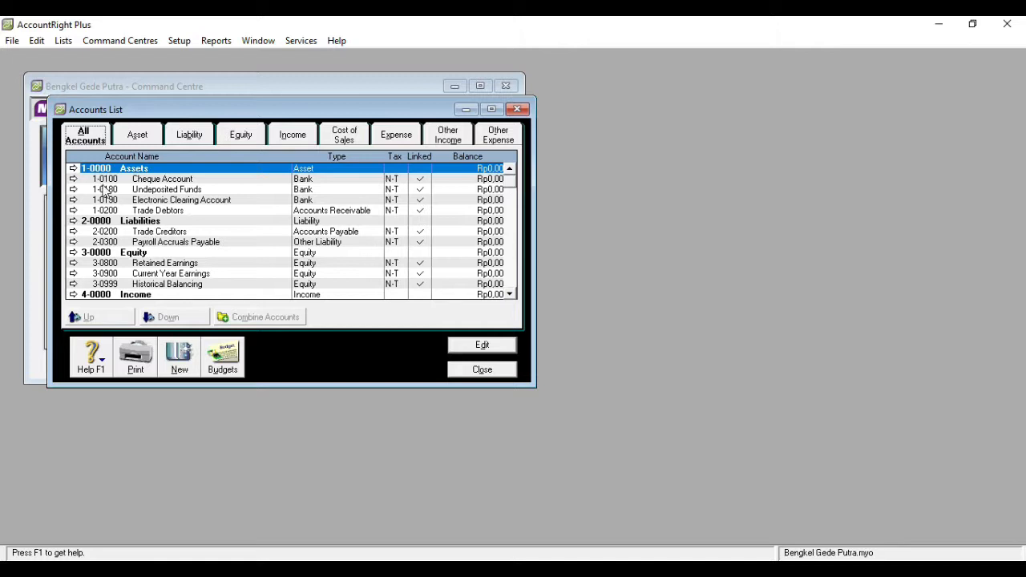
left_click(133, 143)
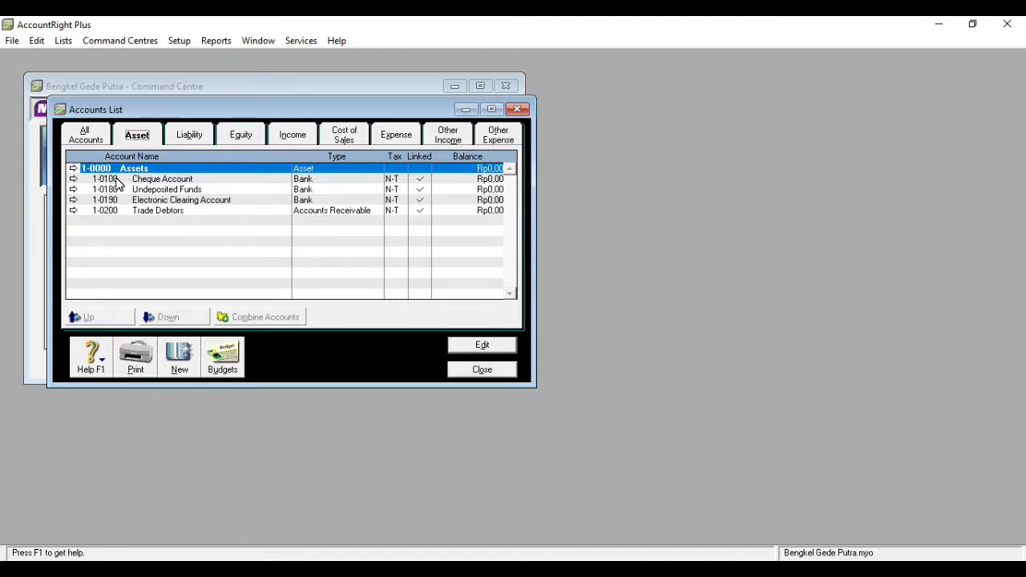
key("Tab")
left_click(100, 141)
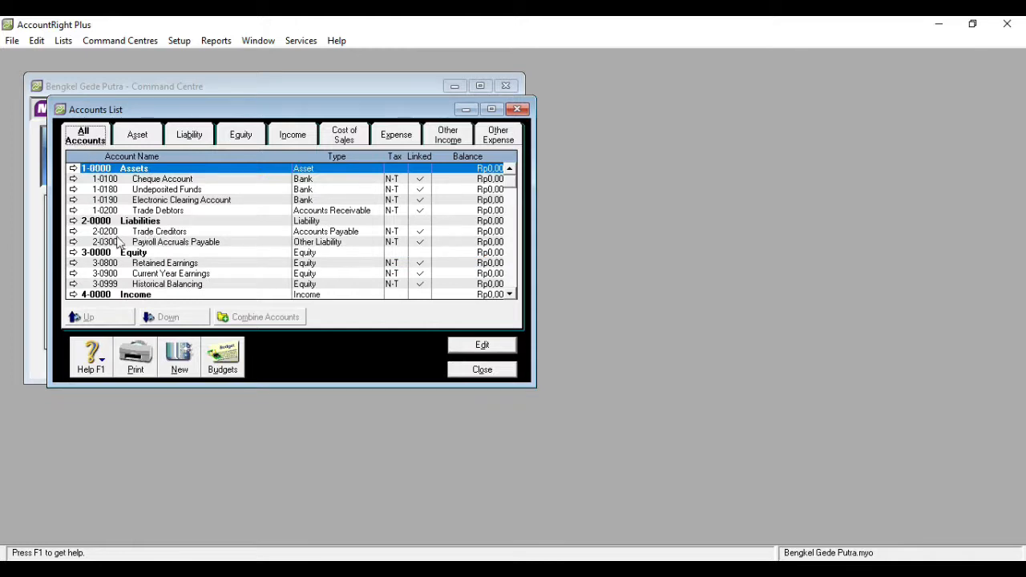
left_click(133, 142)
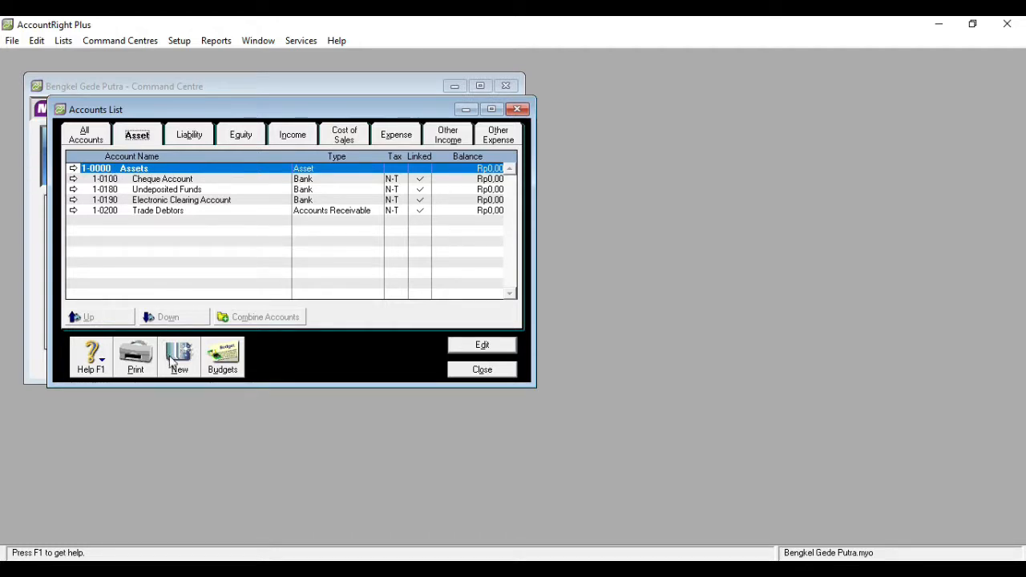
left_click(97, 138)
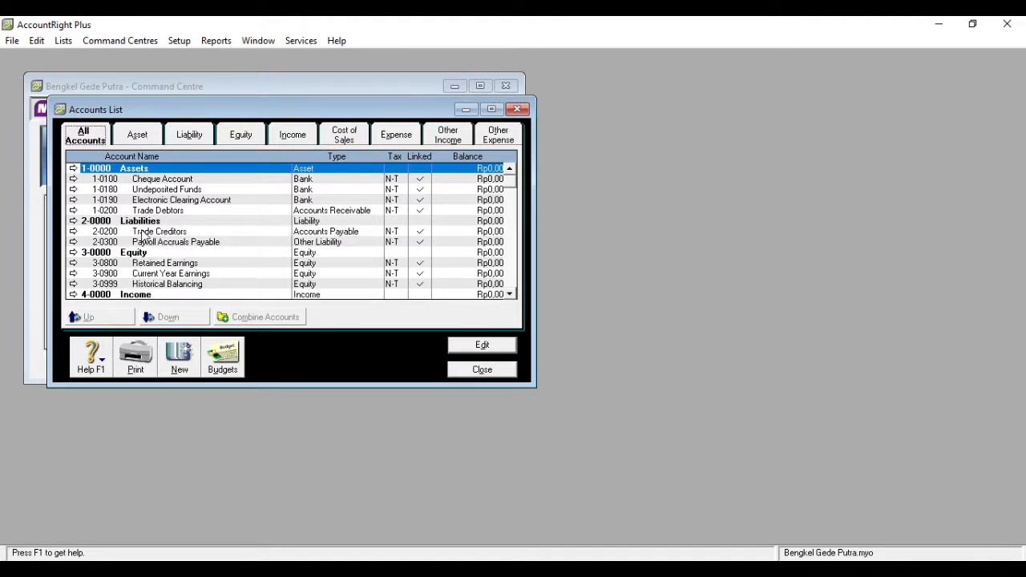
left_click(134, 143)
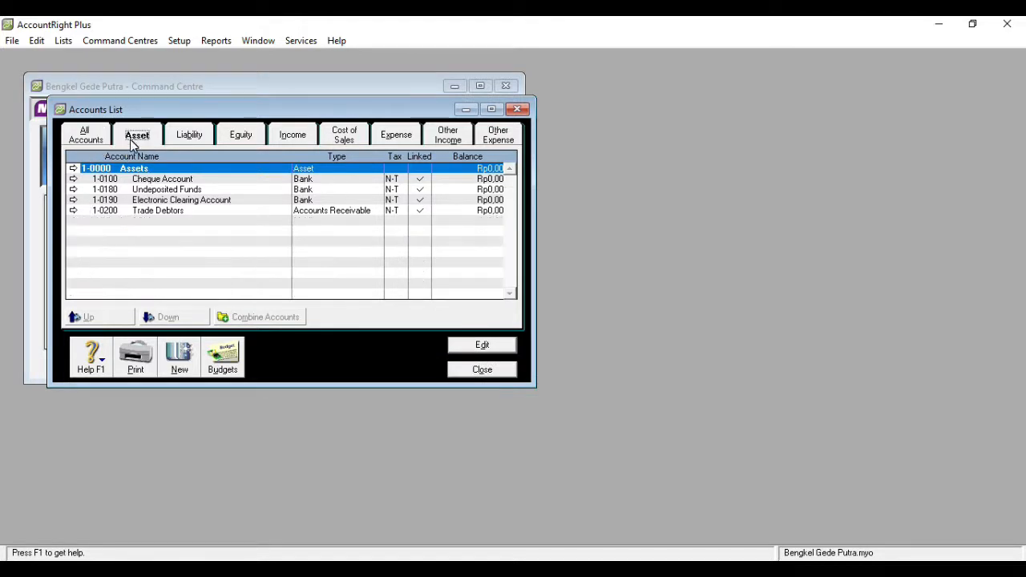
- Start a new asset account and make it a Header Account, after comparing it with the Detail Account option
left_click(178, 361)
left_click(117, 200)
left_click(113, 213)
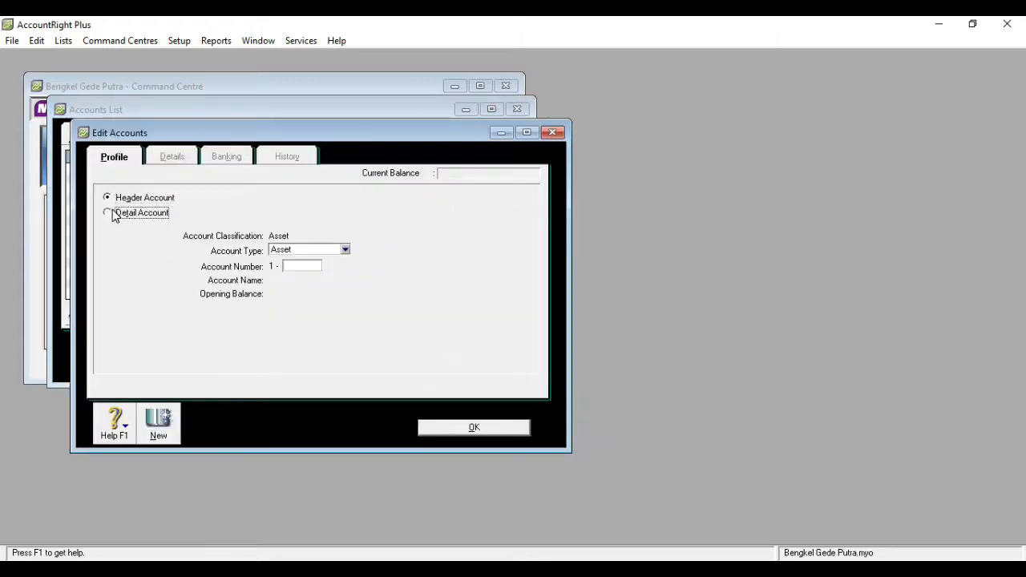
left_click(114, 202)
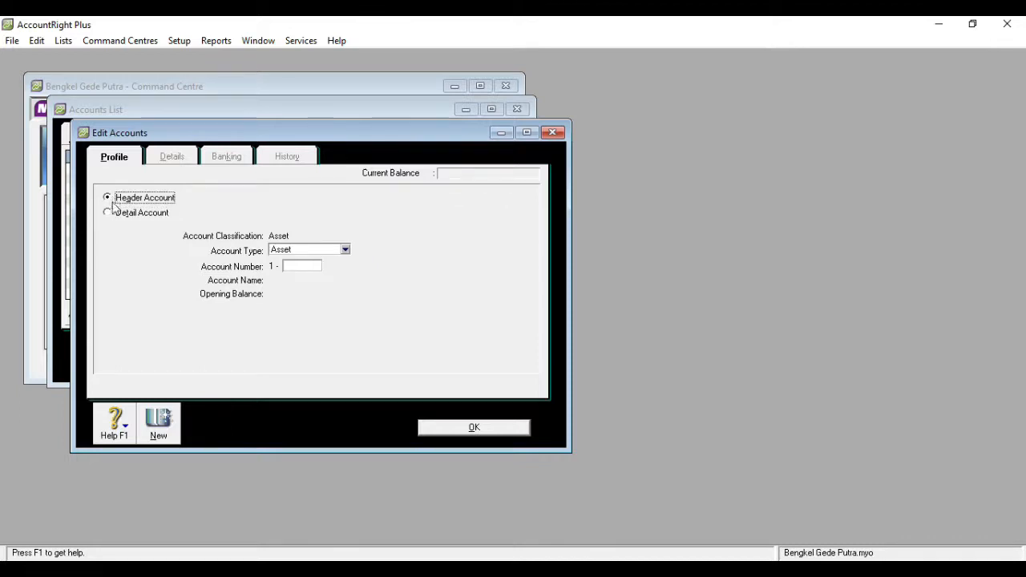
left_click(113, 214)
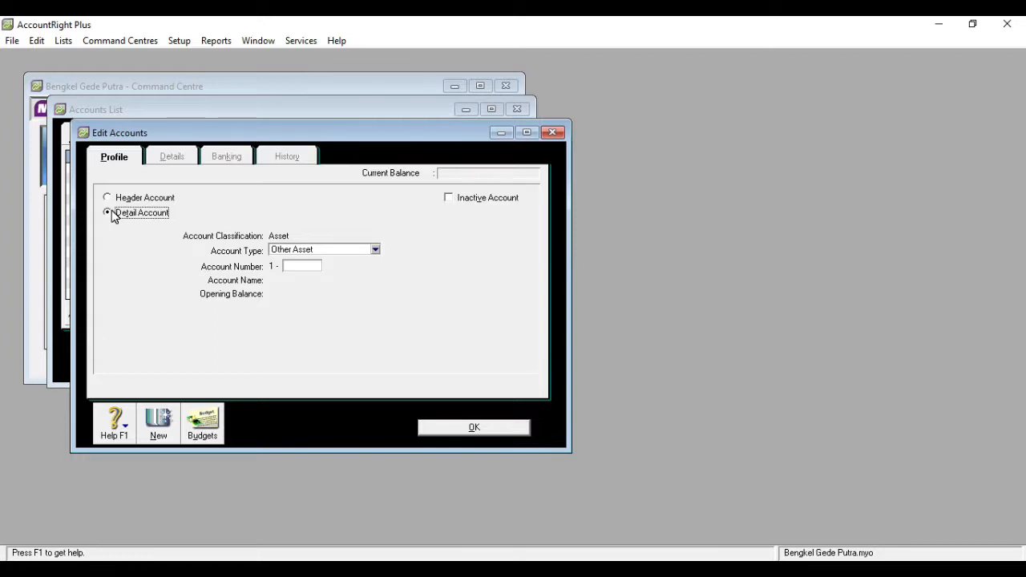
left_click(112, 202)
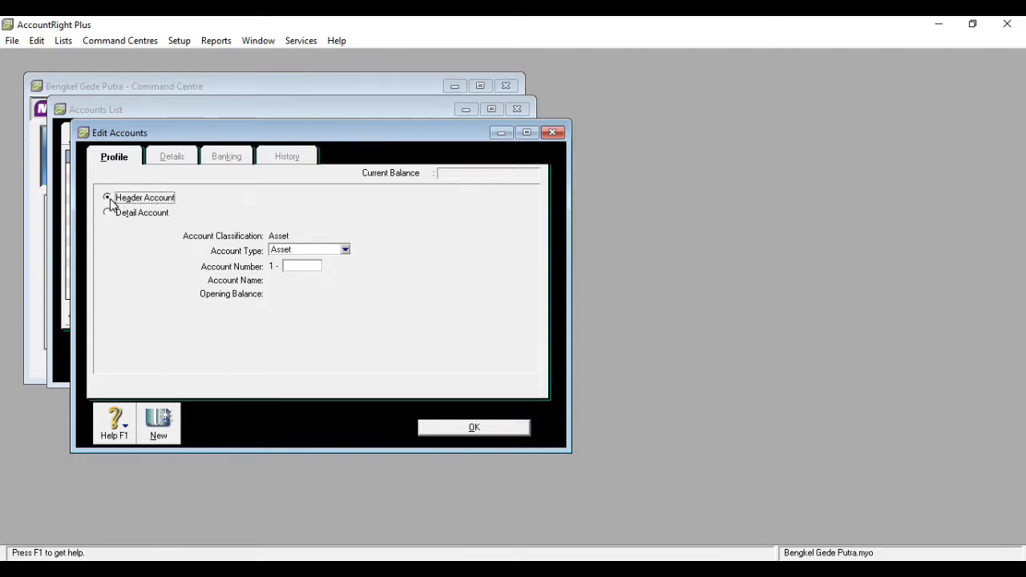
- Give the new header account the number 1-1000 and the name Current Assets
left_click(306, 268)
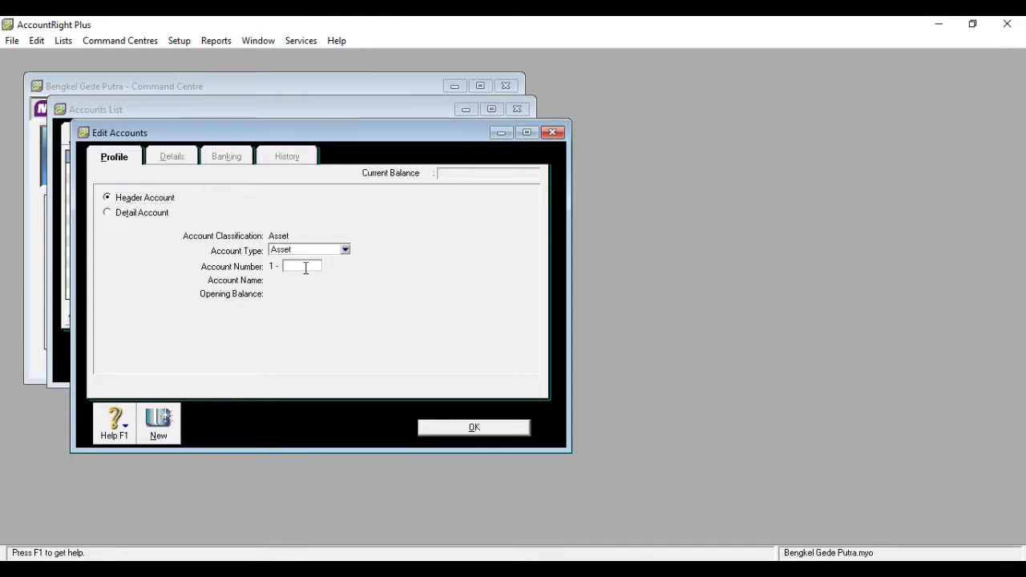
type("1000")
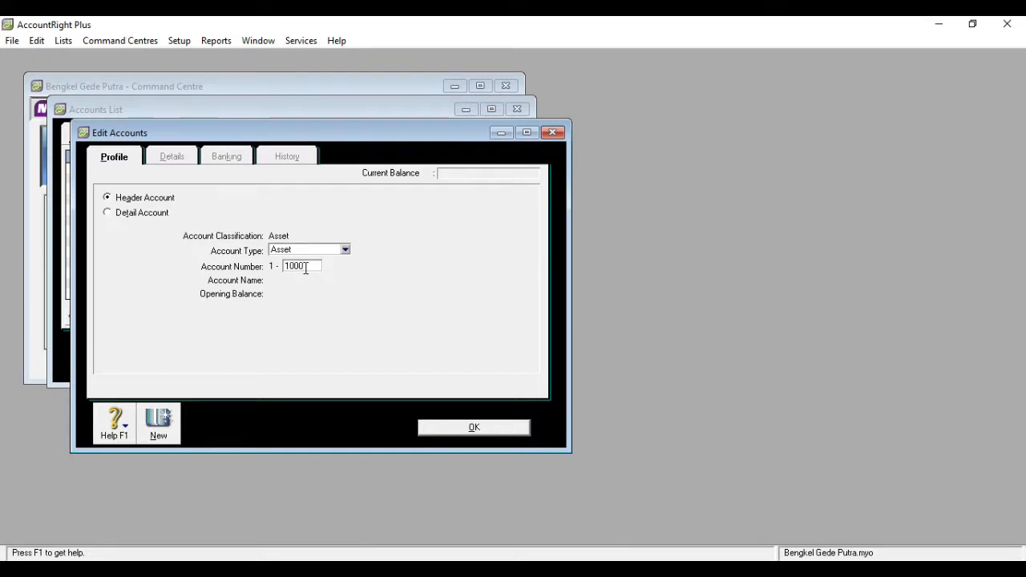
key("Tab")
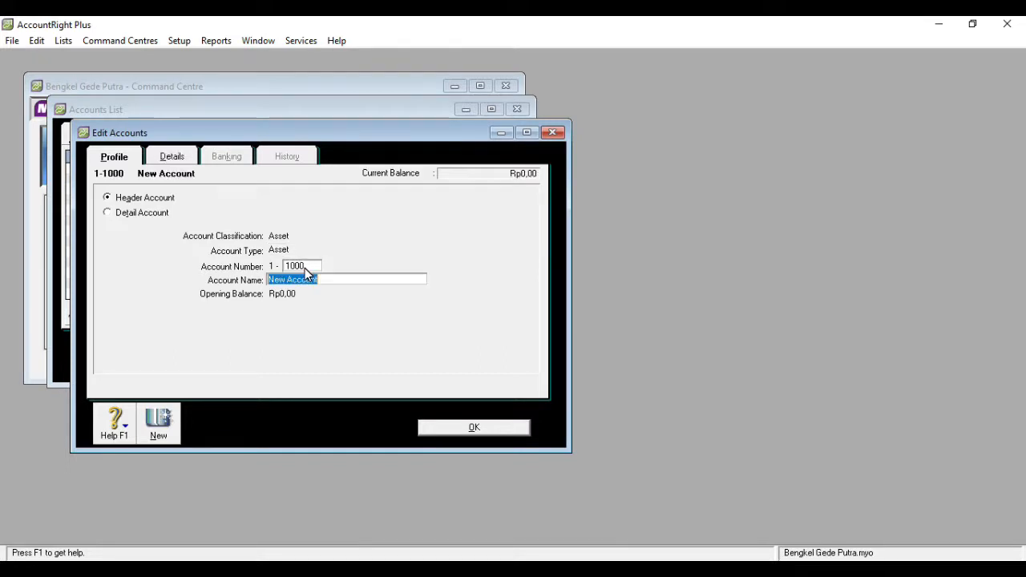
type("Curr")
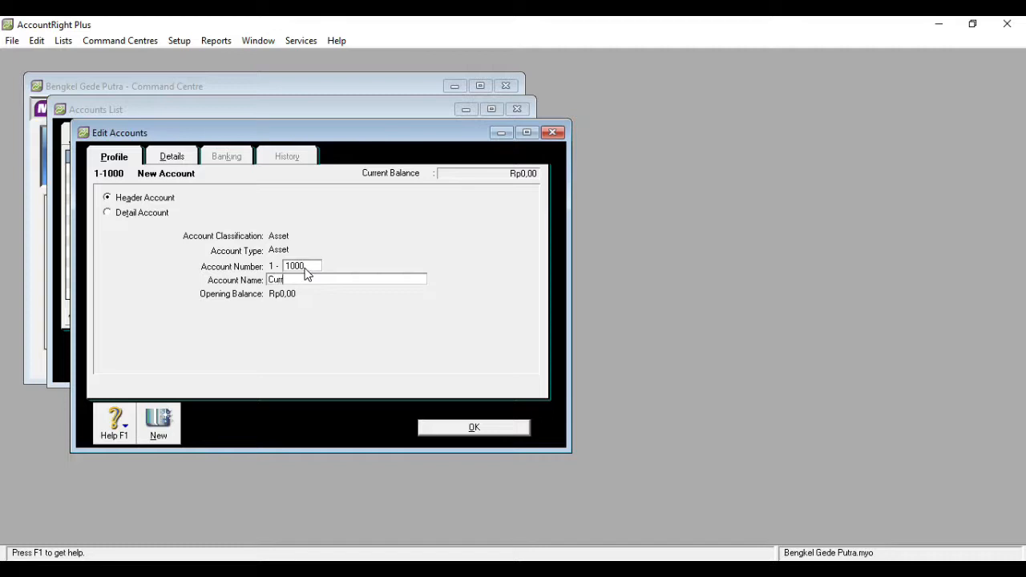
type("ent Assets")
- Add another asset header account numbered 1-1001 with the name Cash & Bank and return to the Accounts List
left_click(161, 422)
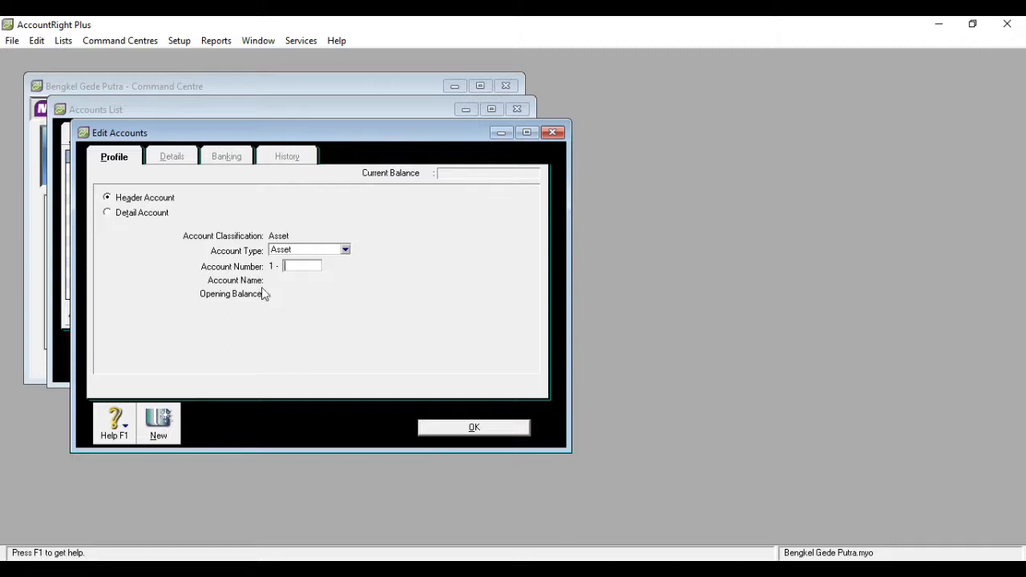
type("1001")
key("Tab")
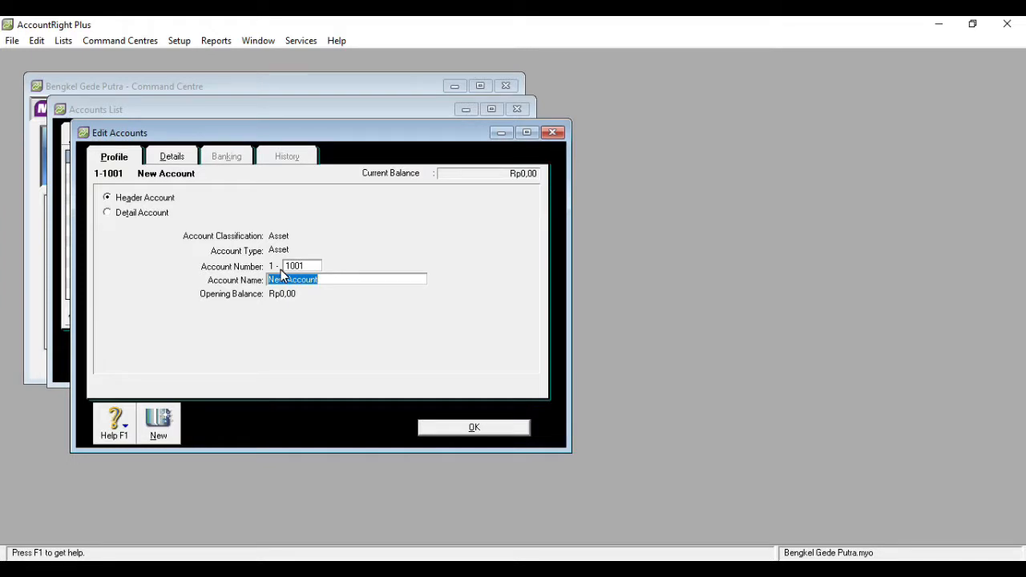
type("Cash")
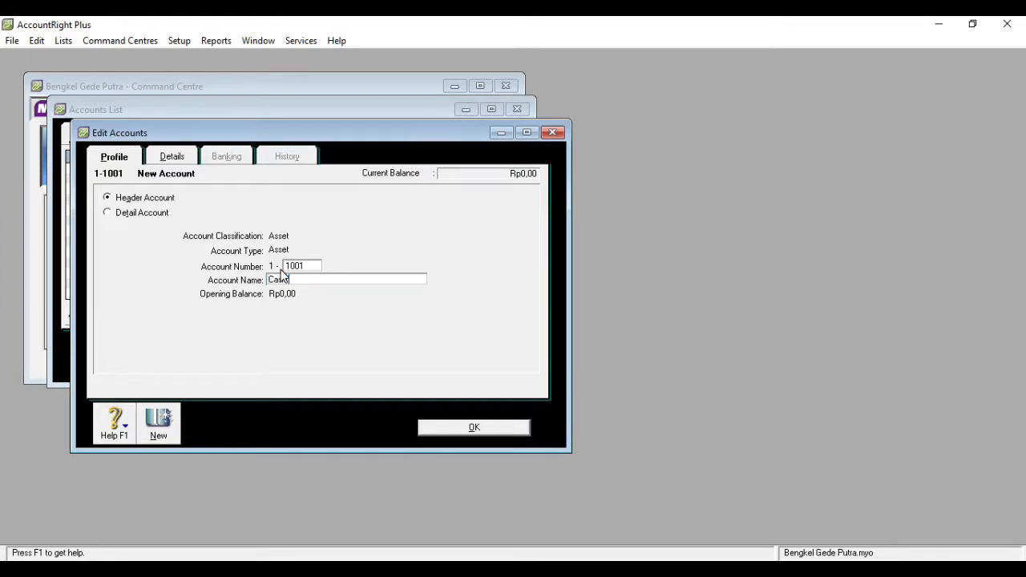
type(" & Bank")
left_click(446, 431)
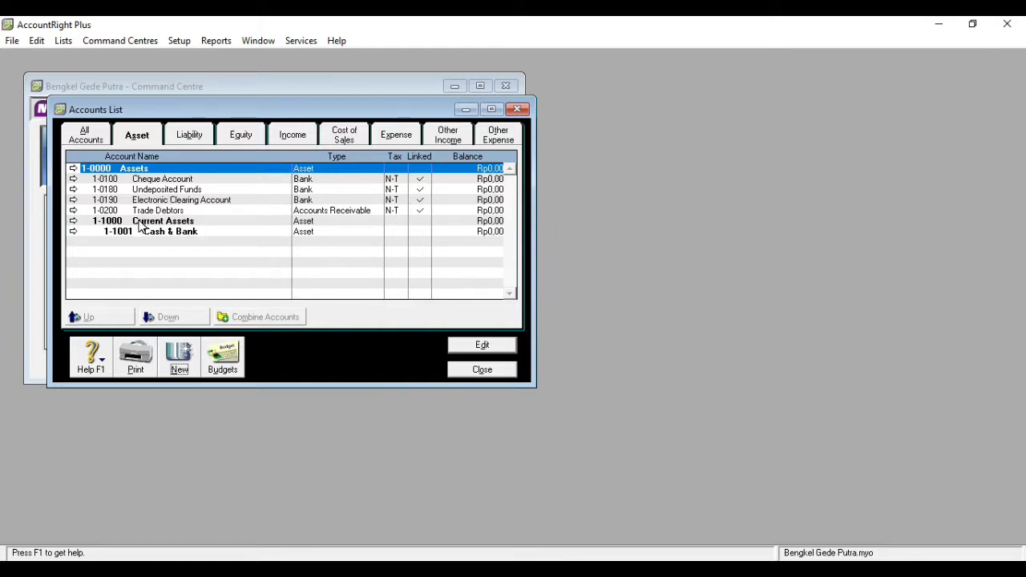
- Edit the Cheque Account, changing its number to 1-1101 and its name to Cash In Hand
left_click(170, 180)
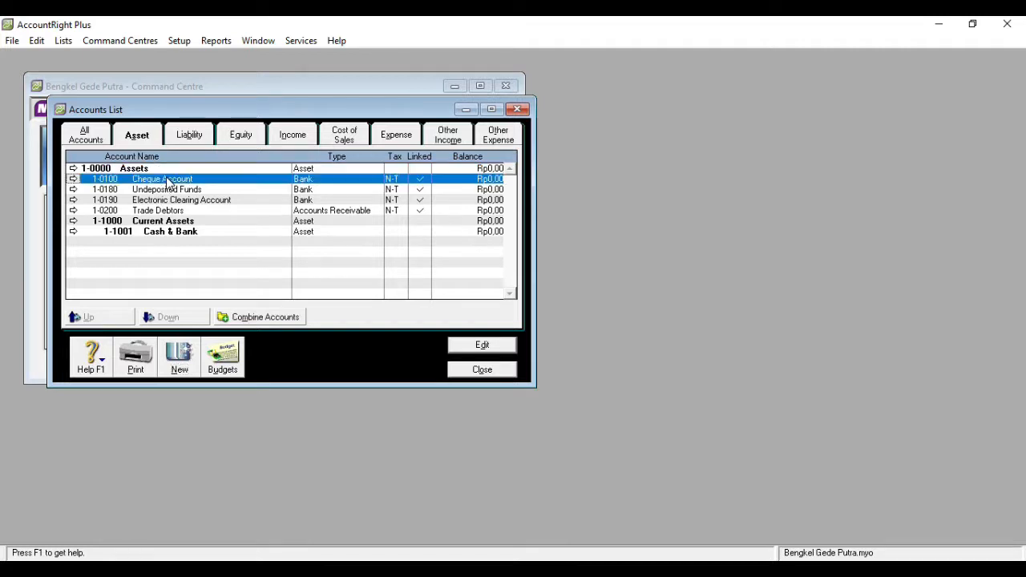
left_click(483, 346)
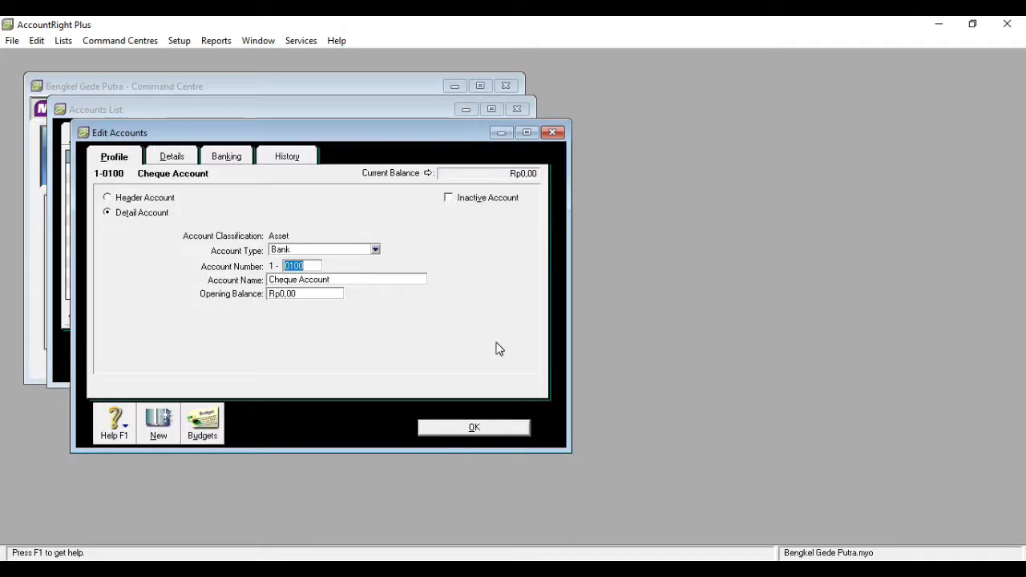
left_click(345, 280)
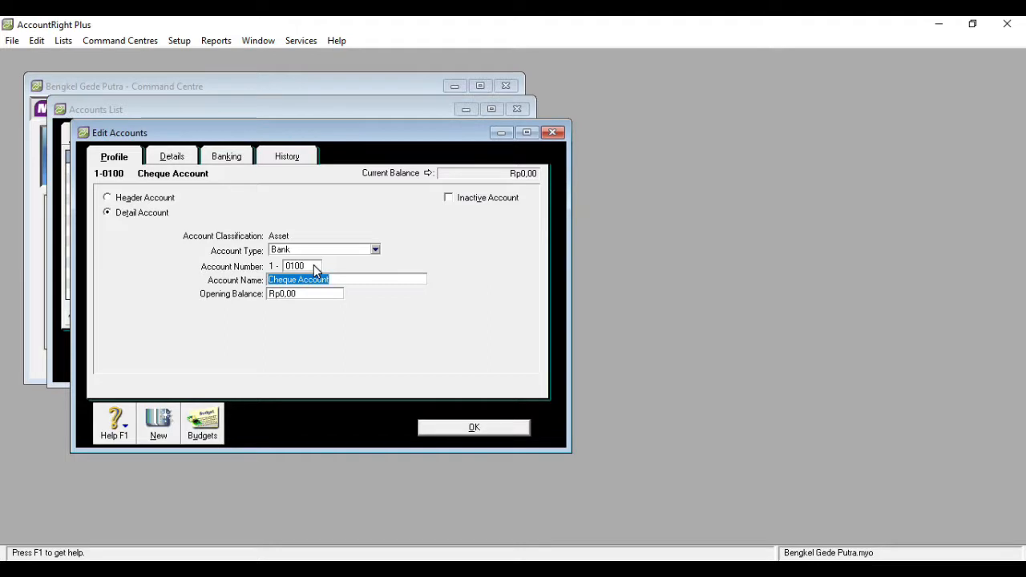
left_click(313, 265)
type("101")
key("Tab")
key("Return")
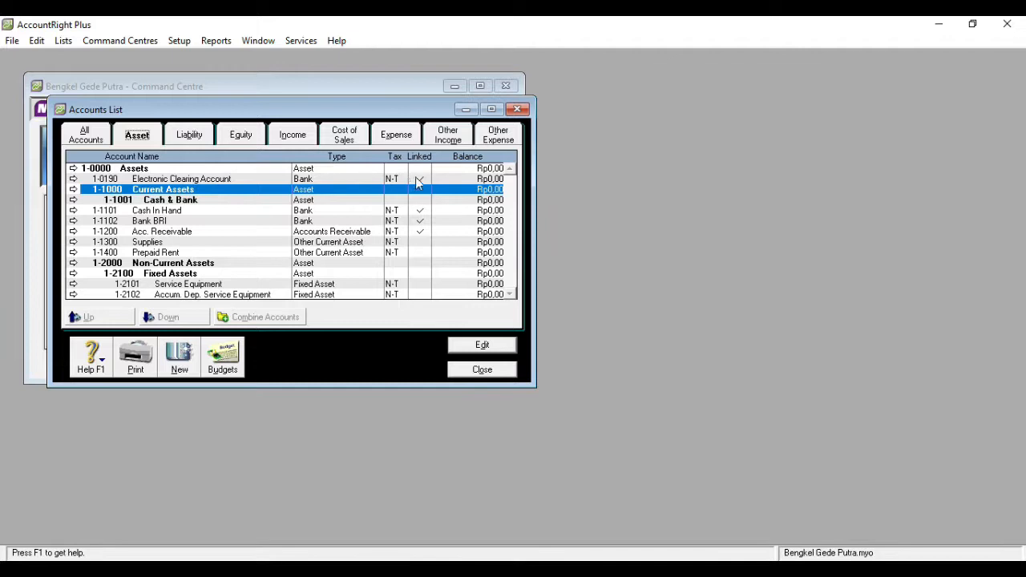
- Open the Electronic Clearing Account for editing and try to delete it
double_click(233, 179)
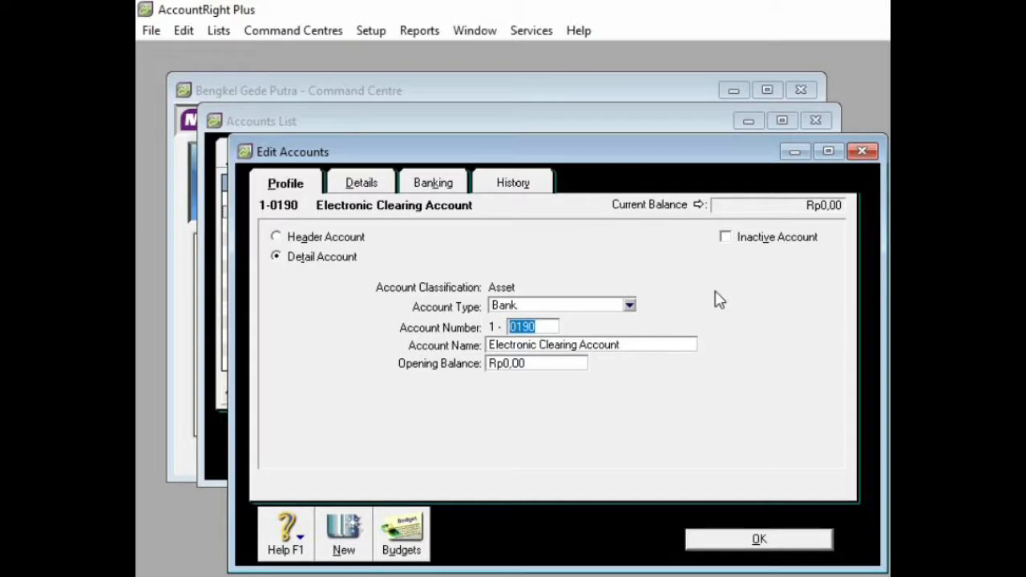
right_click(716, 293)
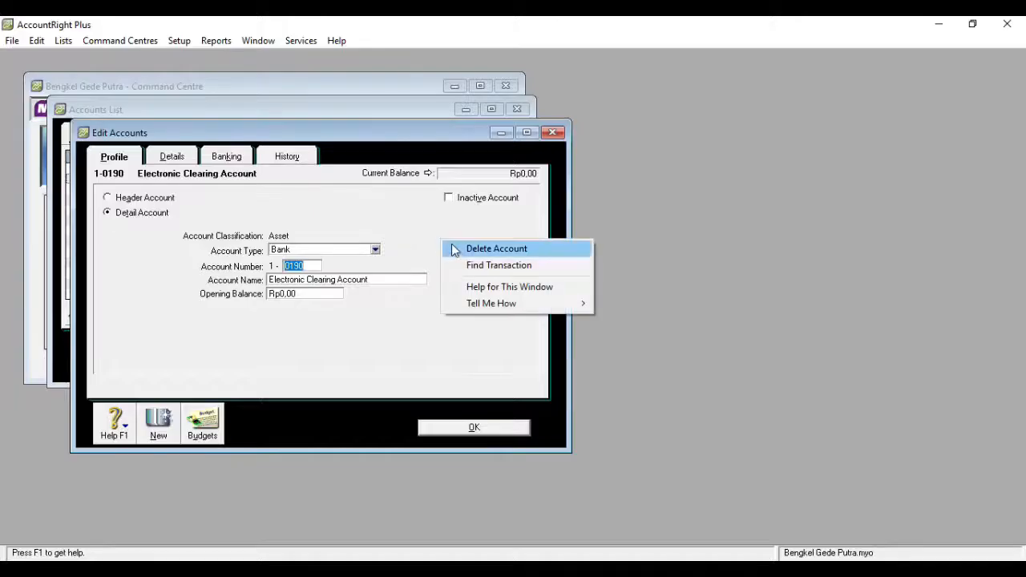
left_click(740, 310)
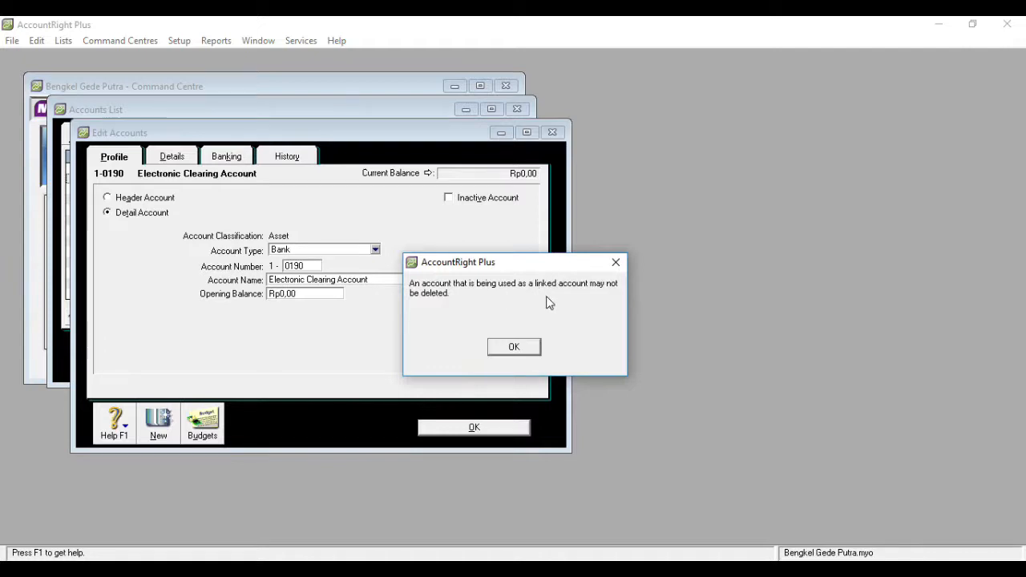
left_click(514, 347)
- Change the linked bank account for electronic payments from the Electronic Clearing Account to 1-1101 Cash In Hand and return to the Accounts List
left_click(171, 157)
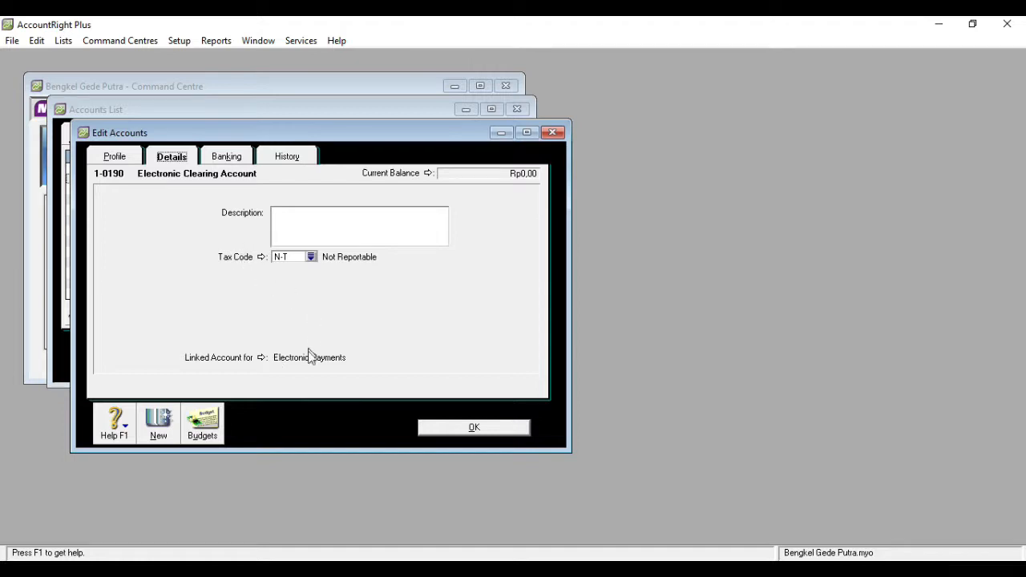
left_click(261, 357)
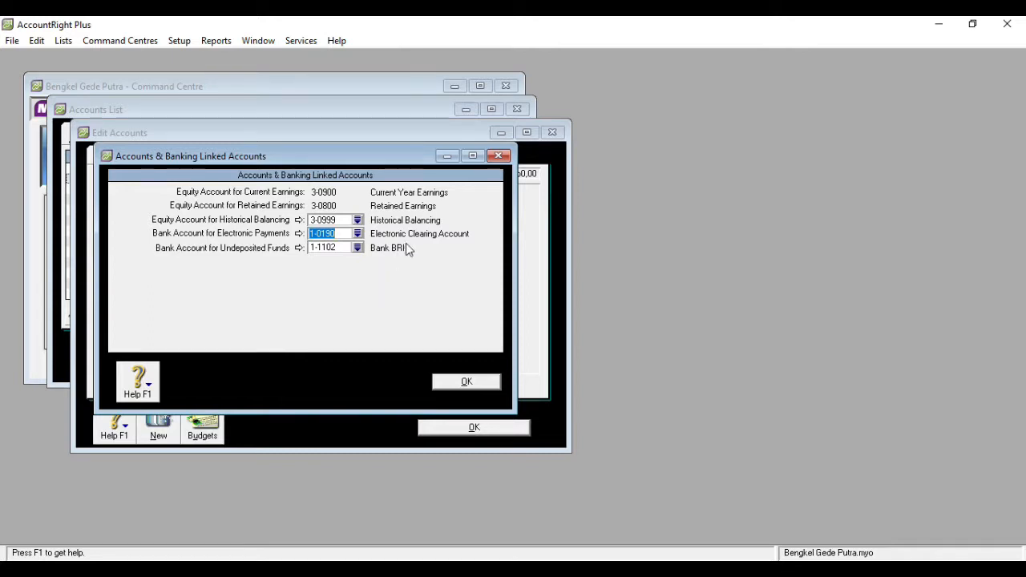
left_click(357, 233)
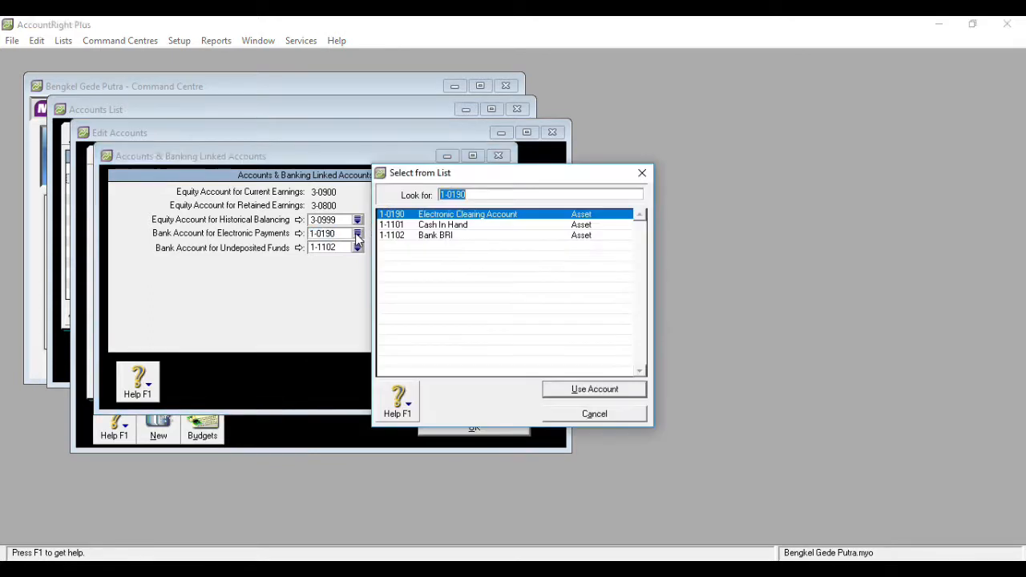
double_click(454, 227)
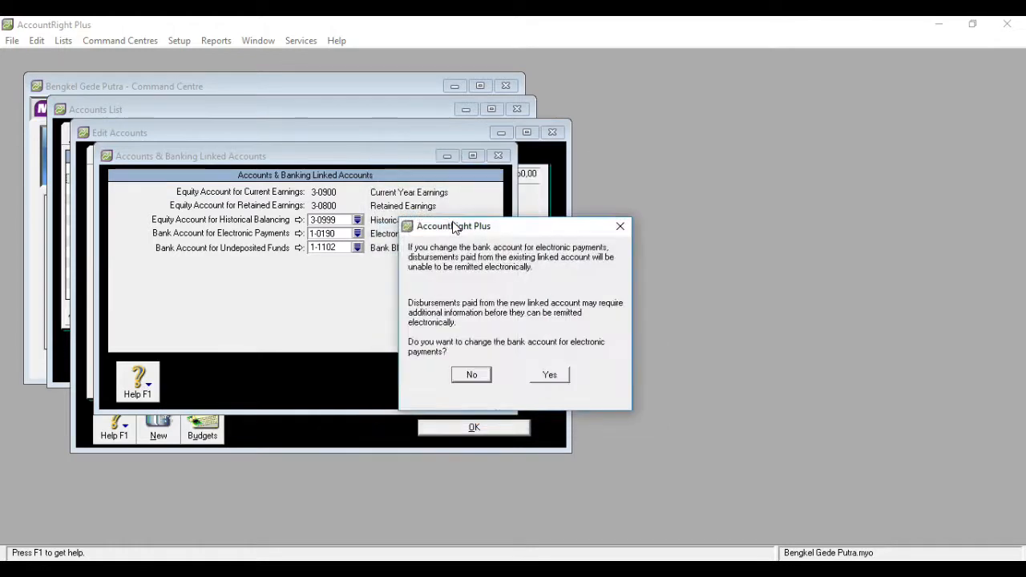
left_click(549, 377)
left_click(480, 384)
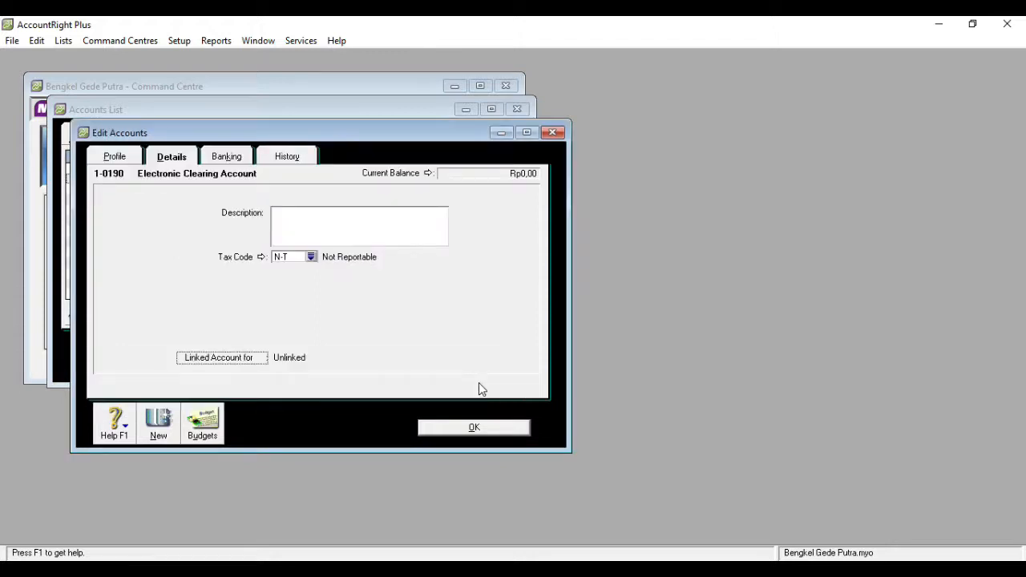
left_click(473, 427)
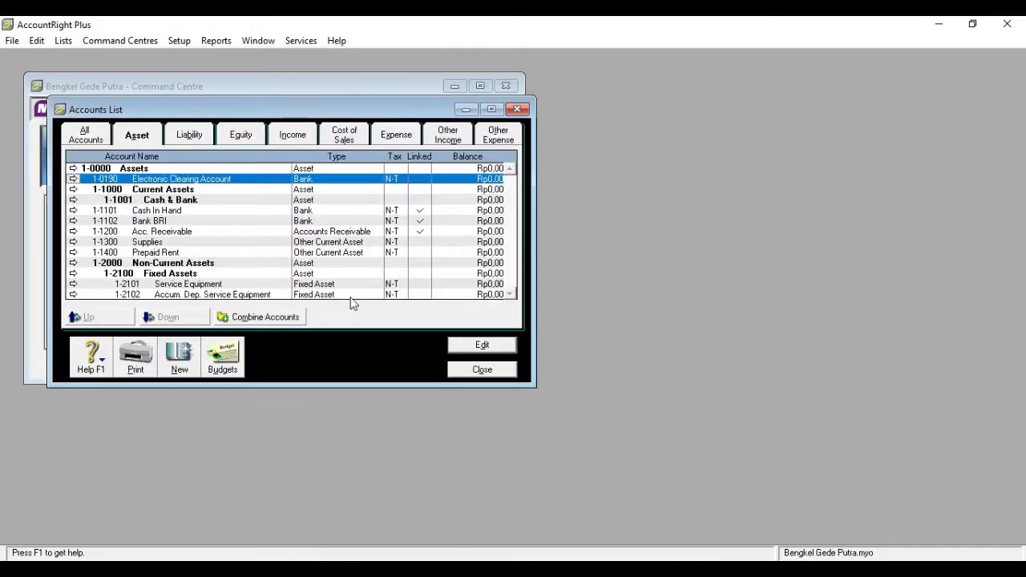
- Delete the Electronic Clearing Account from the asset accounts
double_click(268, 185)
right_click(437, 233)
left_click(452, 239)
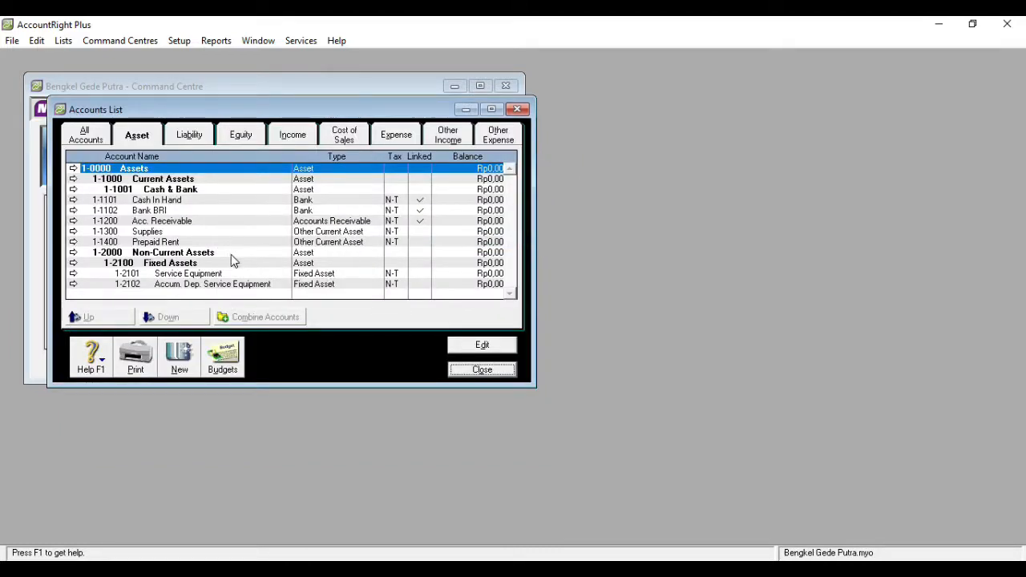
- Start a new account among the liability accounts and set its type to Other Current Liability
left_click(189, 136)
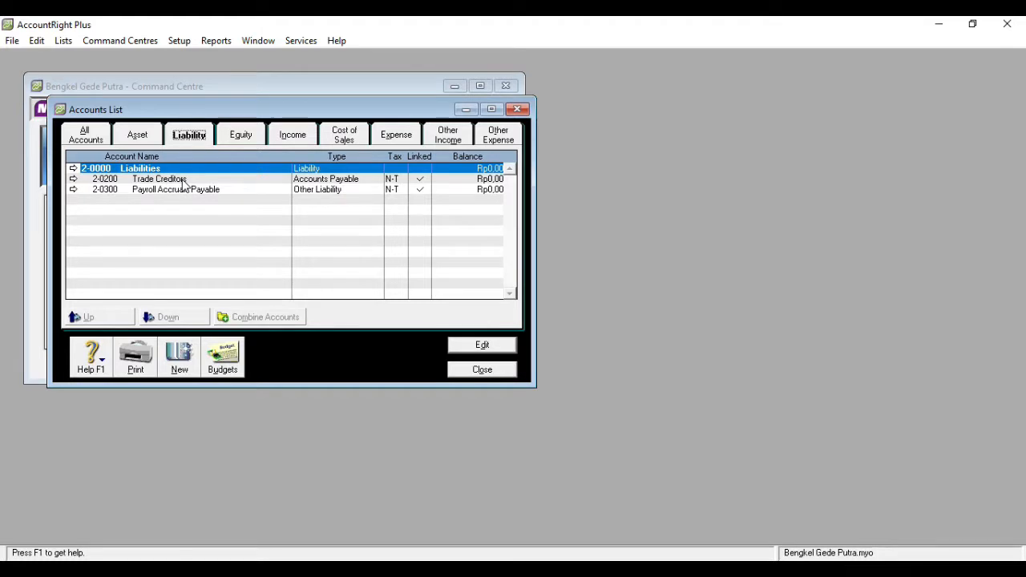
left_click(182, 362)
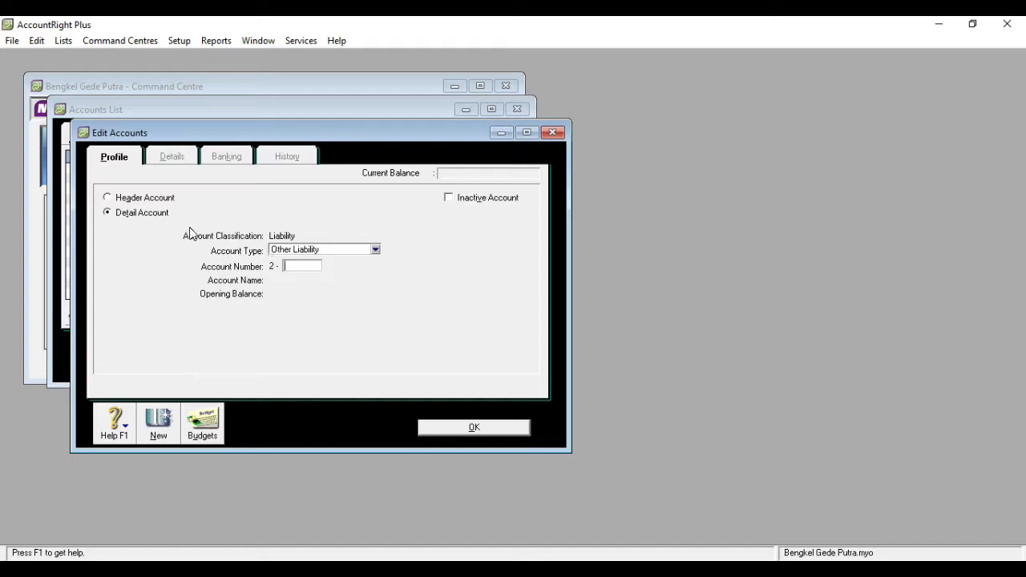
left_click(376, 251)
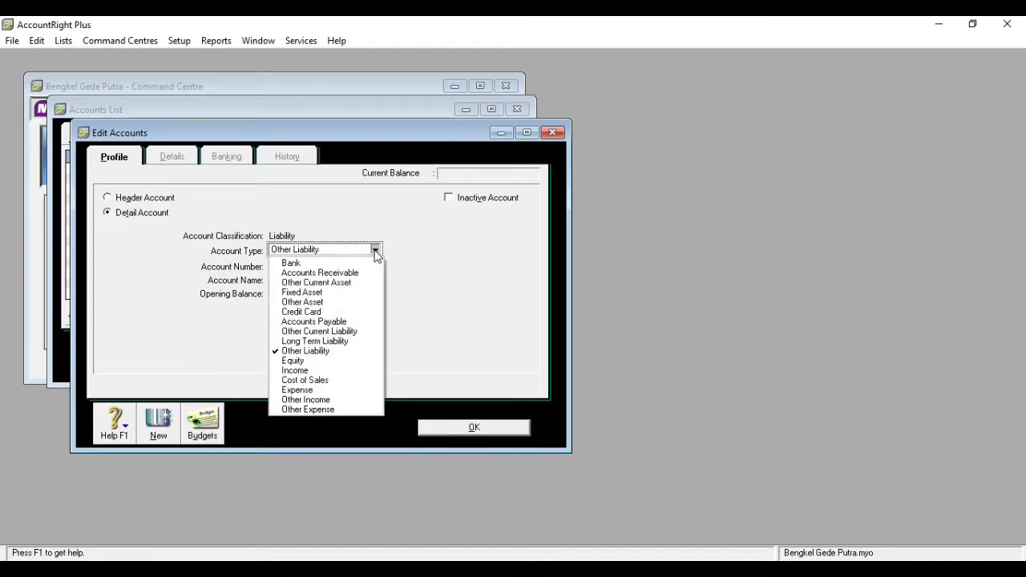
left_click(349, 332)
- Give the new liability account the number 2-1000 and the name Current Liabilities
left_click(308, 267)
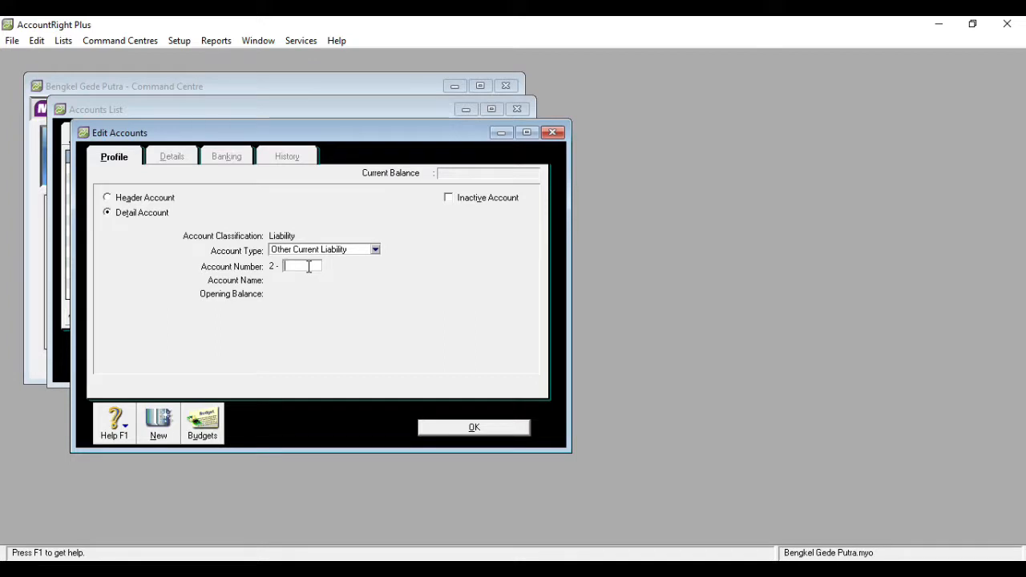
type("1000")
key("Tab")
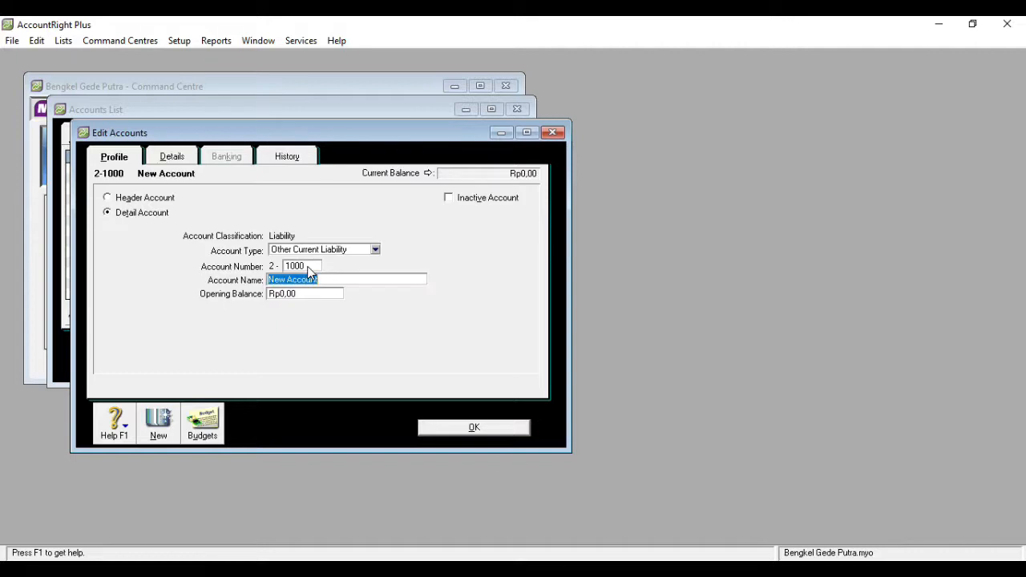
type("Curre")
type("nt ")
type("Liab")
type("ility")
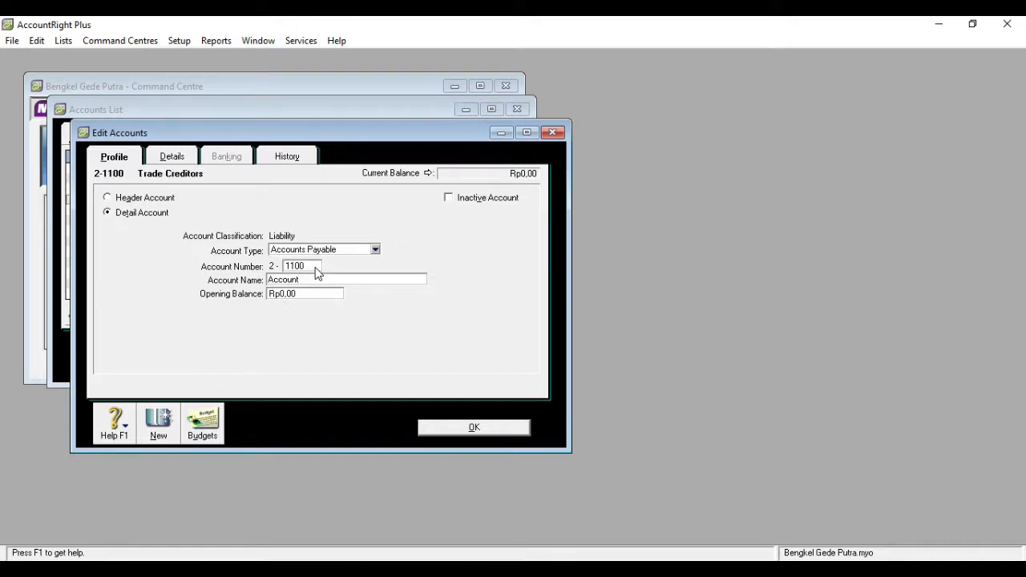
- Edit the Trade Creditors account, giving it the number 2-1100 and the name Accounts Payable, and return to the Accounts List
type("s Payable")
left_click(465, 433)
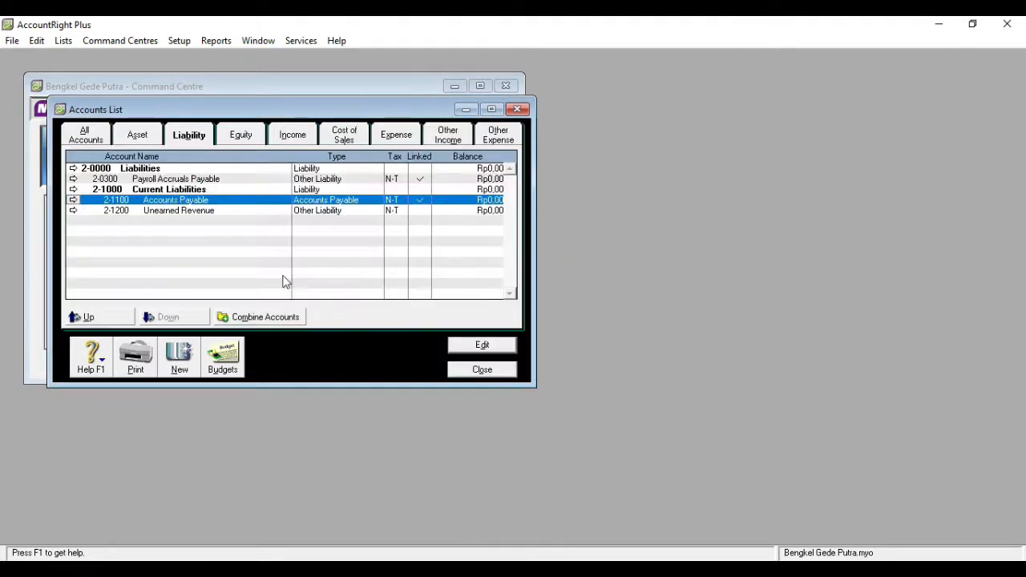
- Review the equity, income, expense, other income and other expense accounts and the full list of accounts, and close the Accounts List
left_click(243, 140)
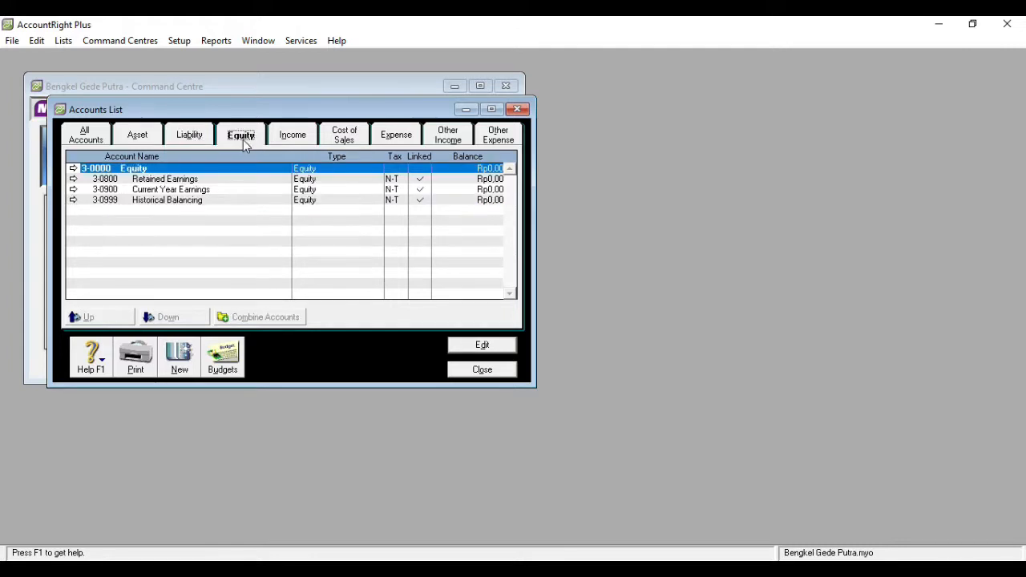
left_click(301, 140)
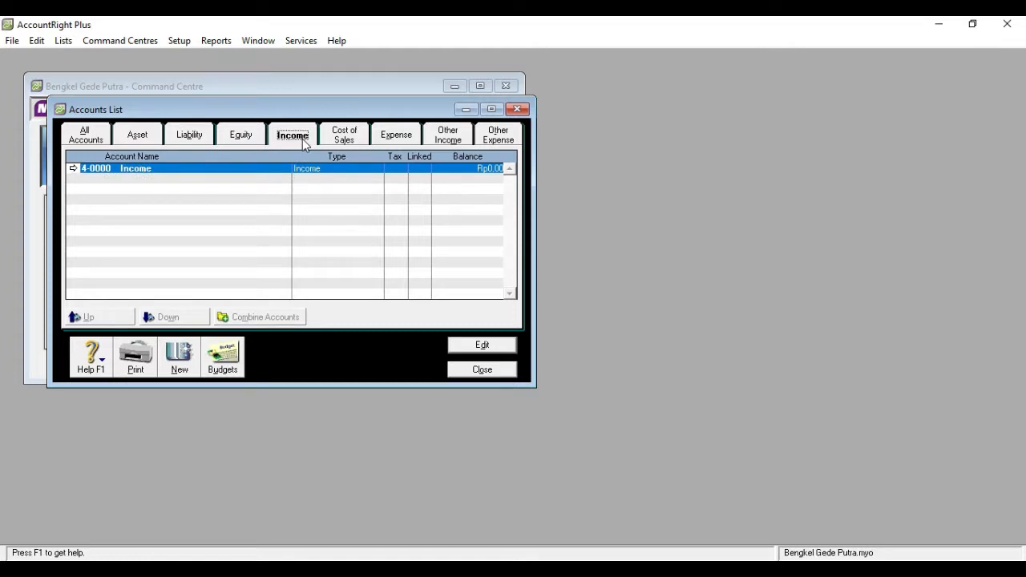
left_click(398, 139)
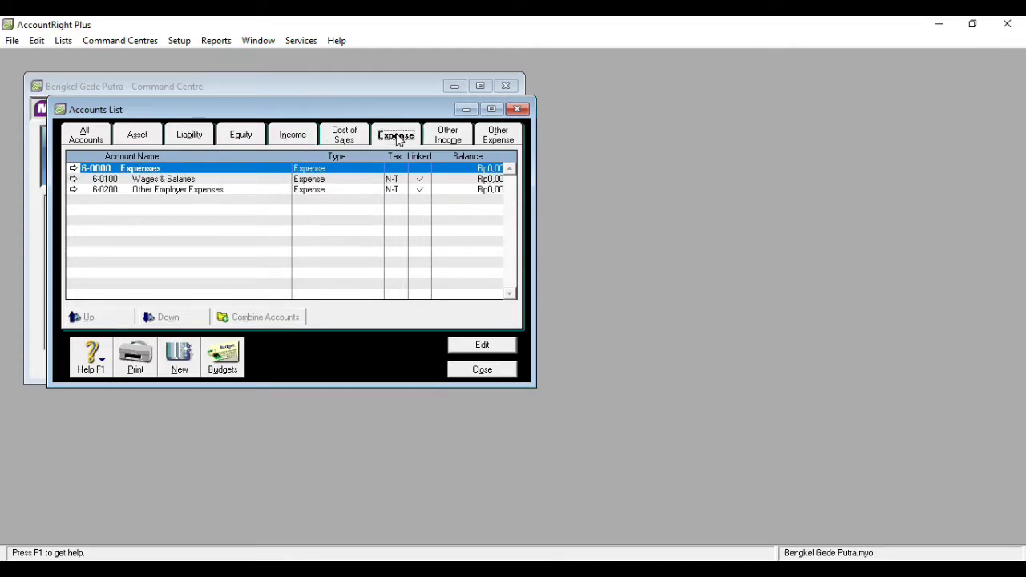
left_click(446, 139)
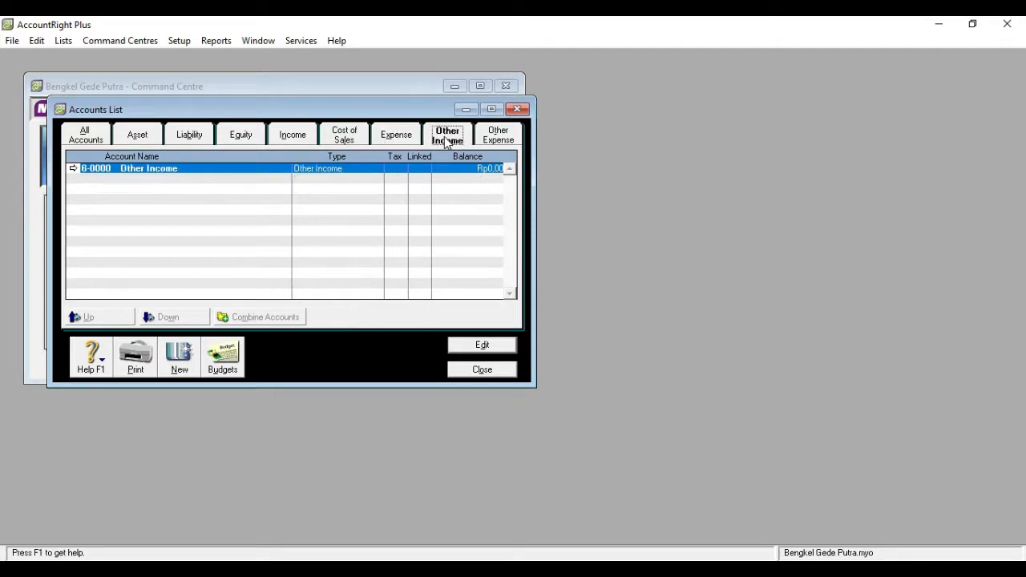
left_click(500, 141)
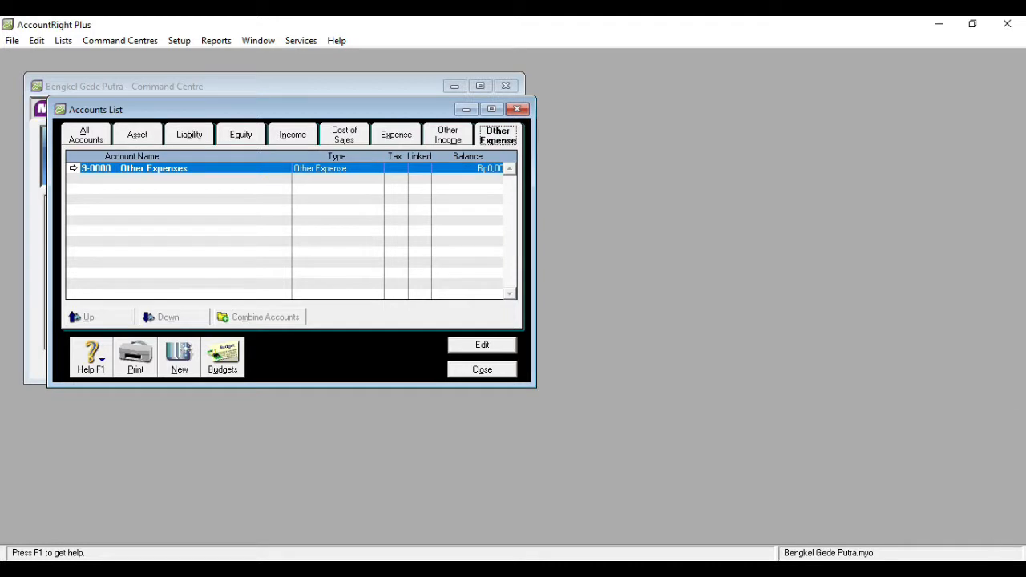
left_click(91, 137)
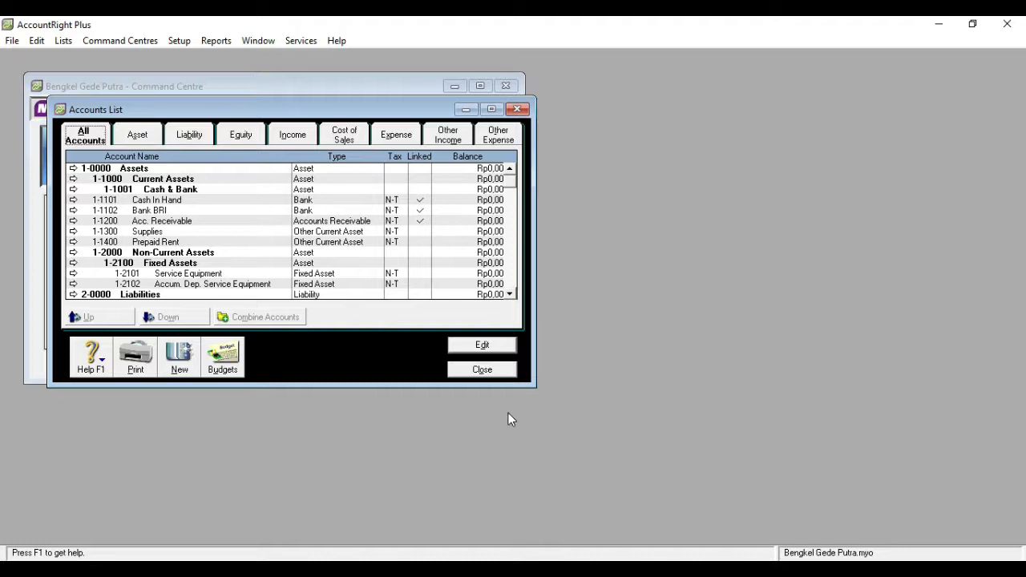
left_click(492, 372)
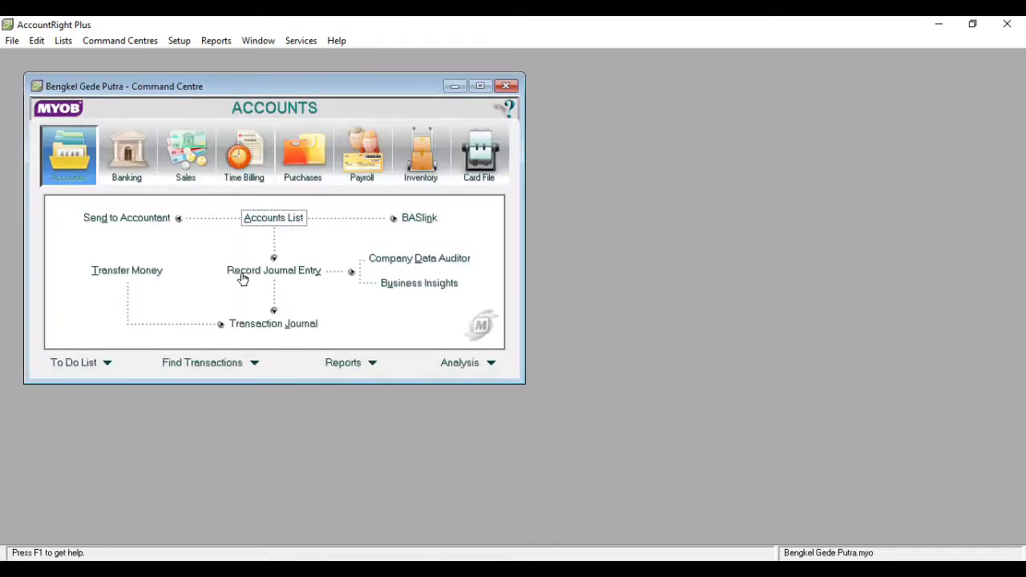
- Open the GST entry in the Tax Code List and change its tax code to PPN
left_click(63, 40)
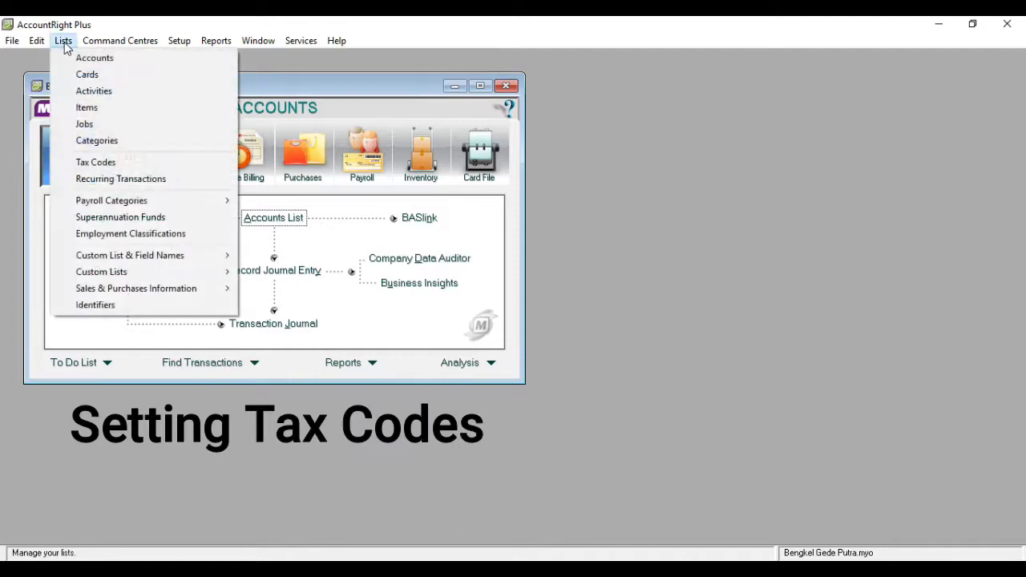
left_click(95, 163)
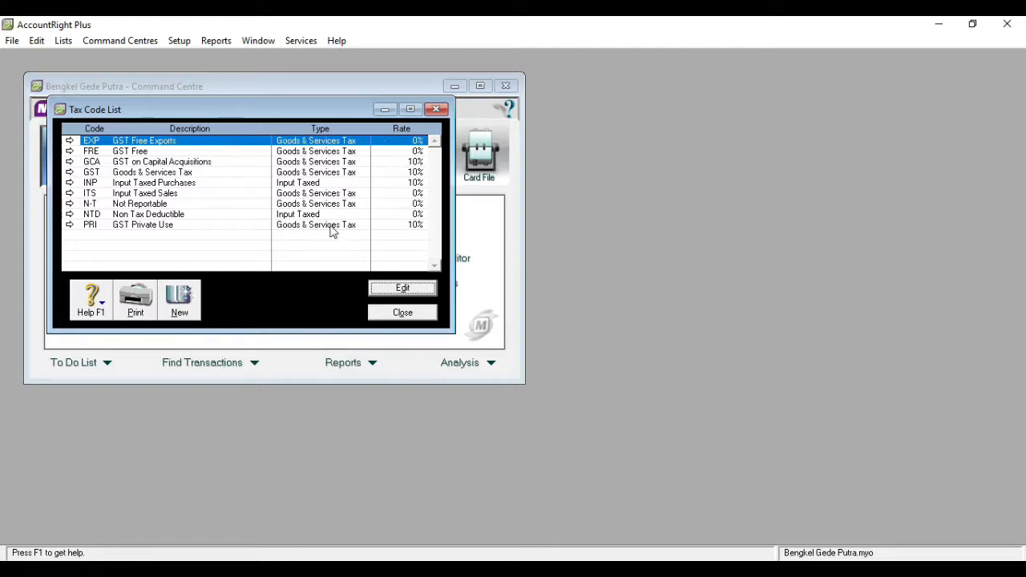
double_click(162, 173)
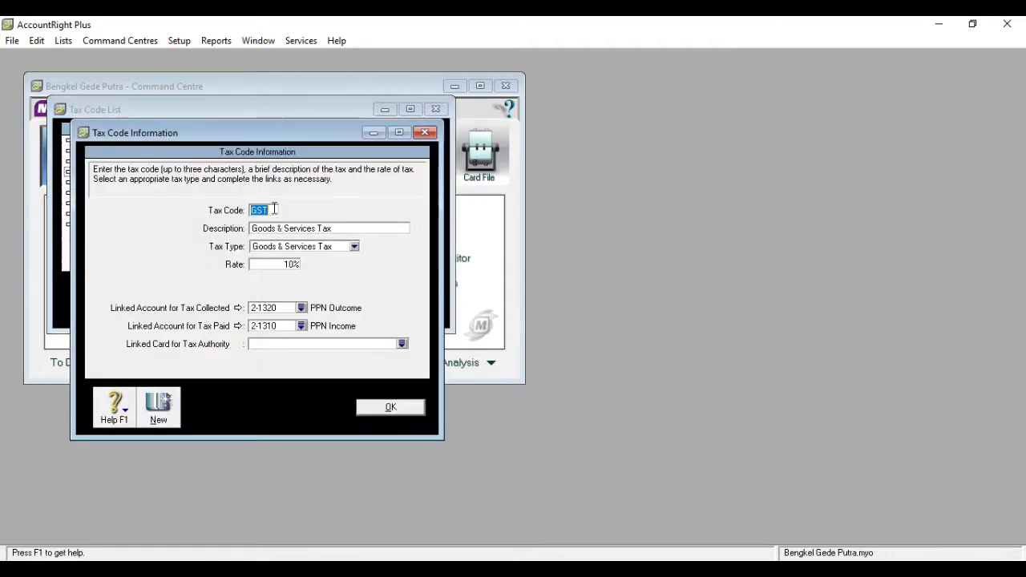
type("PPN")
left_click(337, 231)
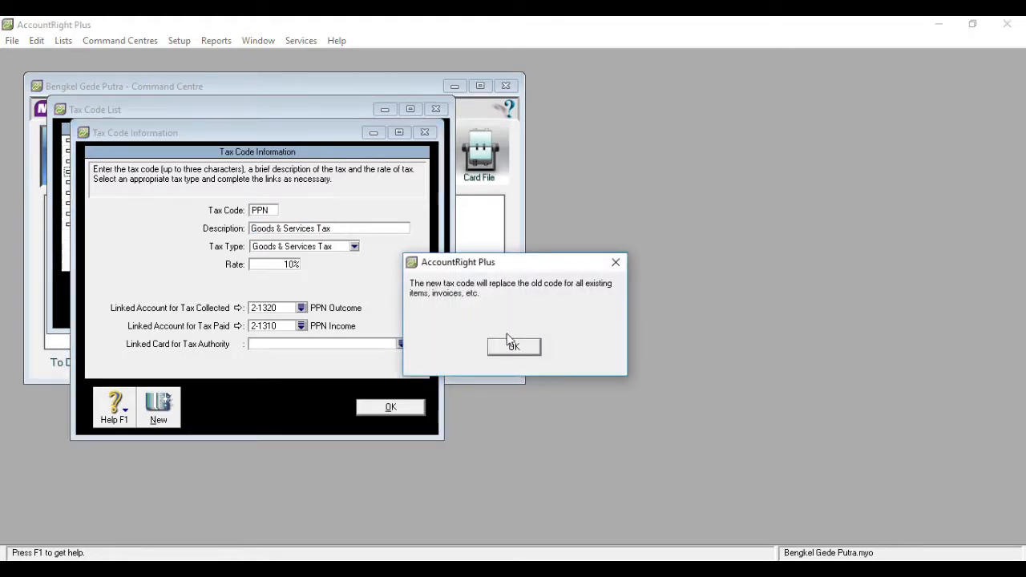
left_click(513, 349)
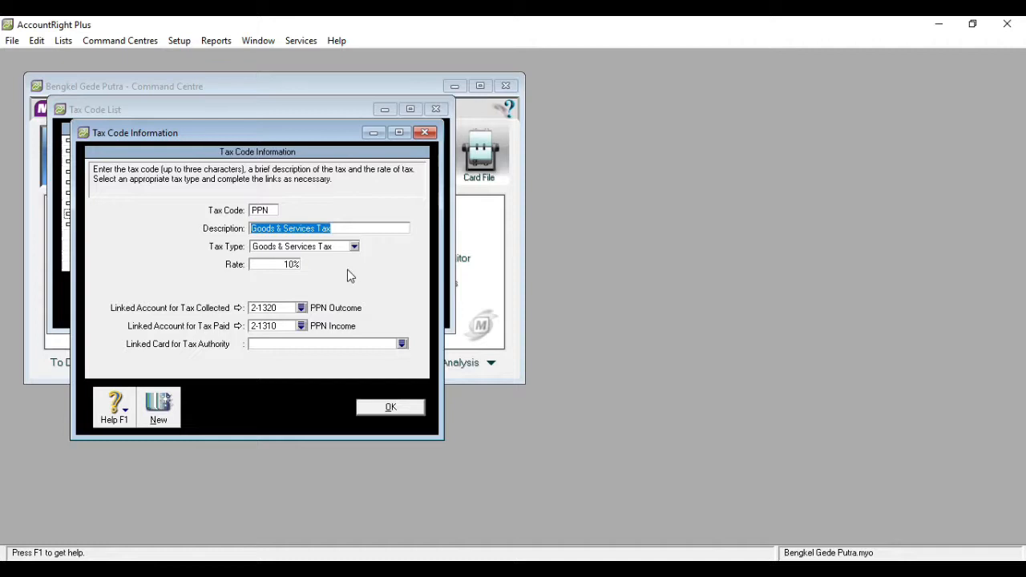
- Set the PPN tax code's description to Pajak Pertambahan Nilai and save the tax code
type("Pajak Pertambahan Nilai")
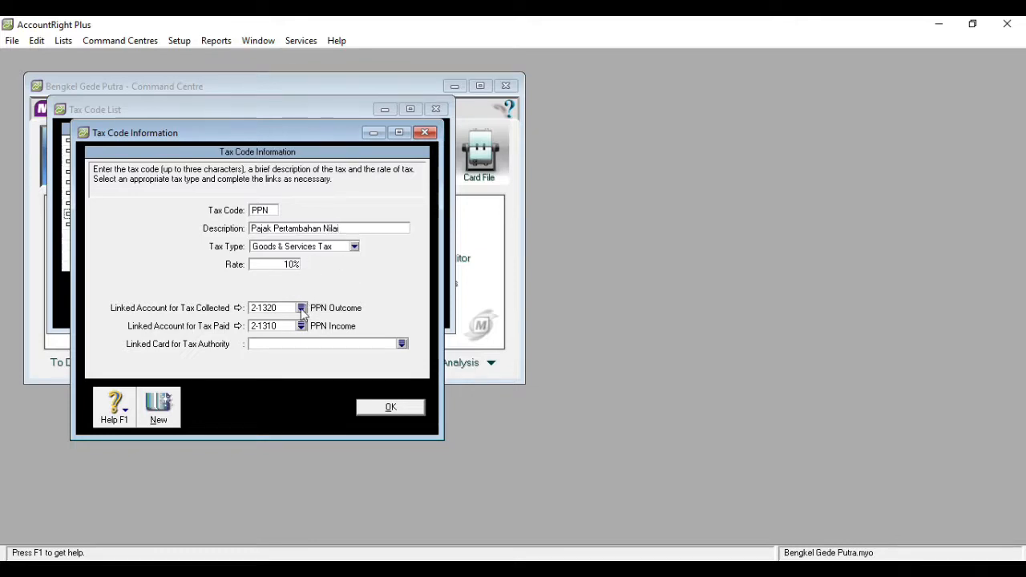
left_click(390, 408)
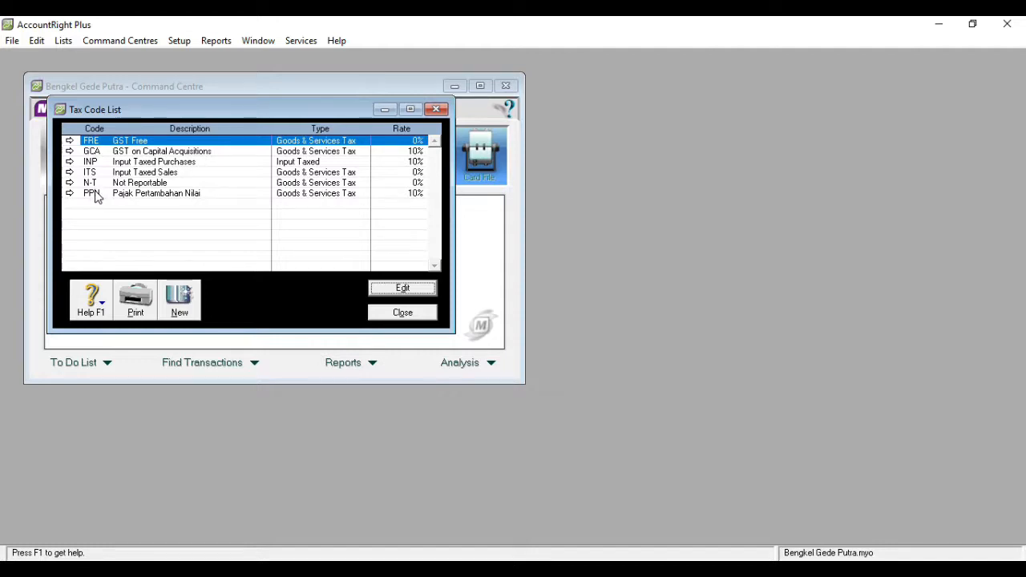
- Delete the FRE (GST Free) tax code and return to the Tax Code List
double_click(92, 144)
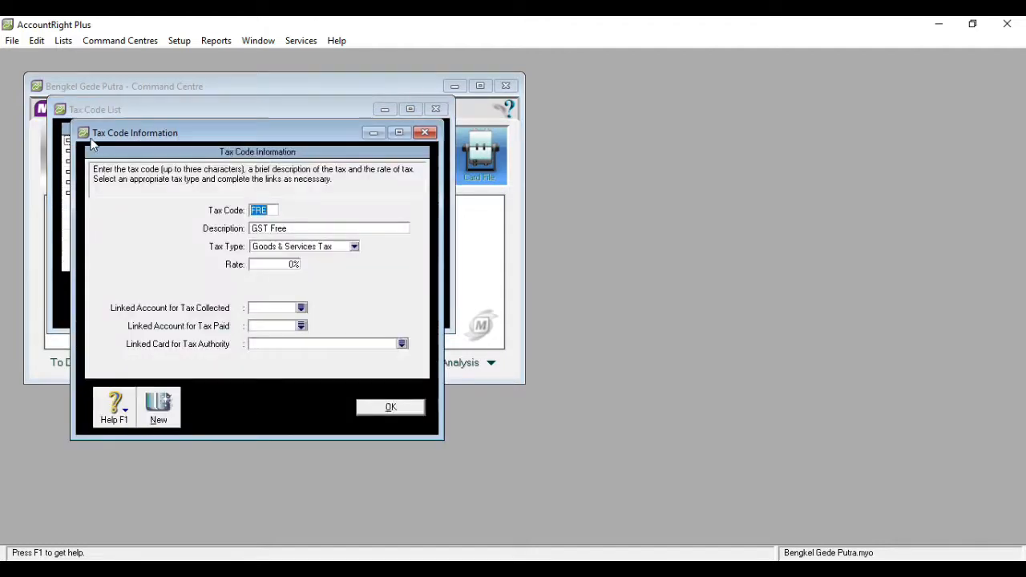
right_click(375, 195)
left_click(388, 203)
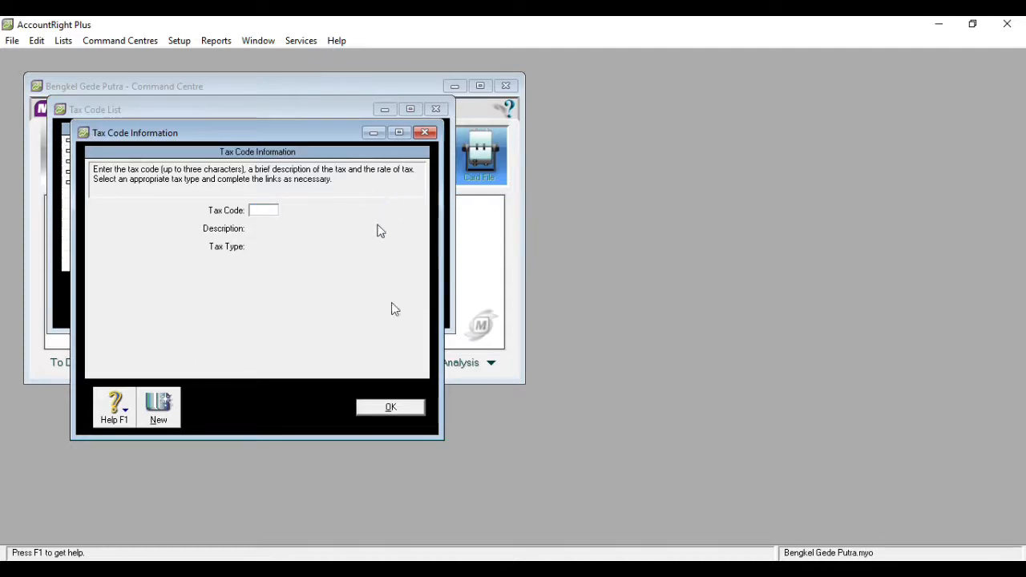
left_click(390, 406)
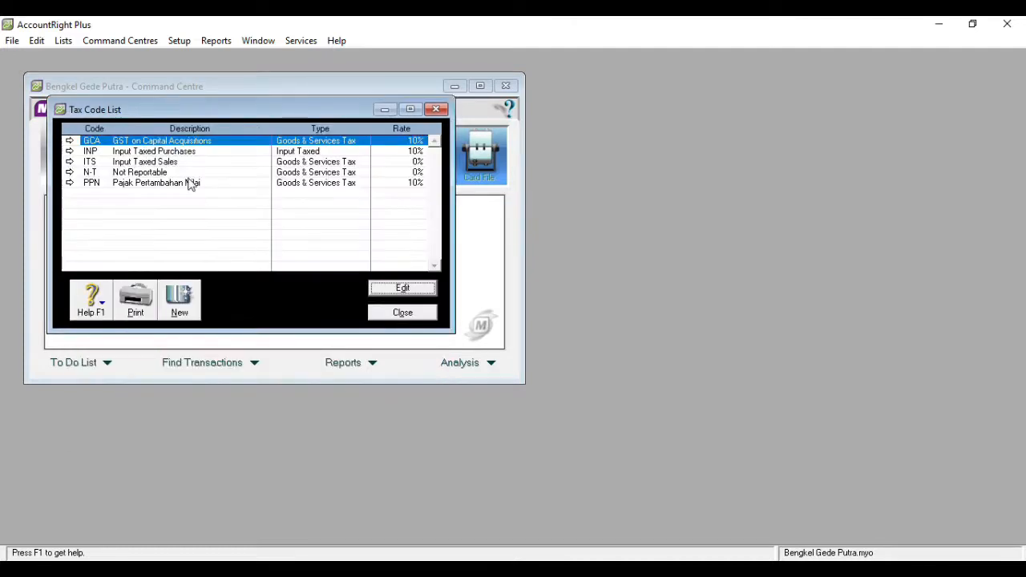
- Delete the GCA (GST on Capital Acquisitions) and INP (Input Taxed Purchases) tax codes
double_click(152, 141)
right_click(320, 206)
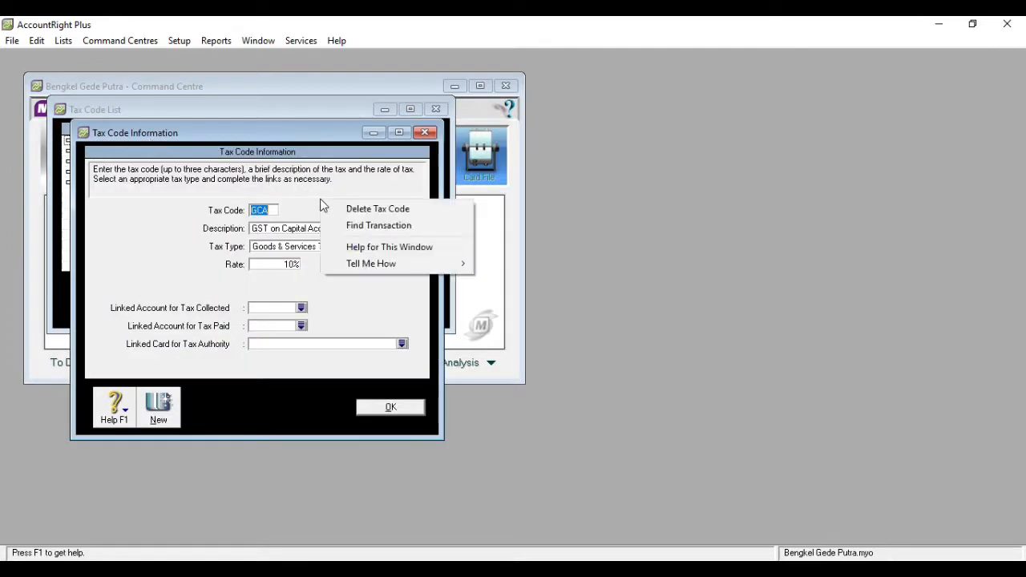
left_click(335, 210)
left_click(390, 407)
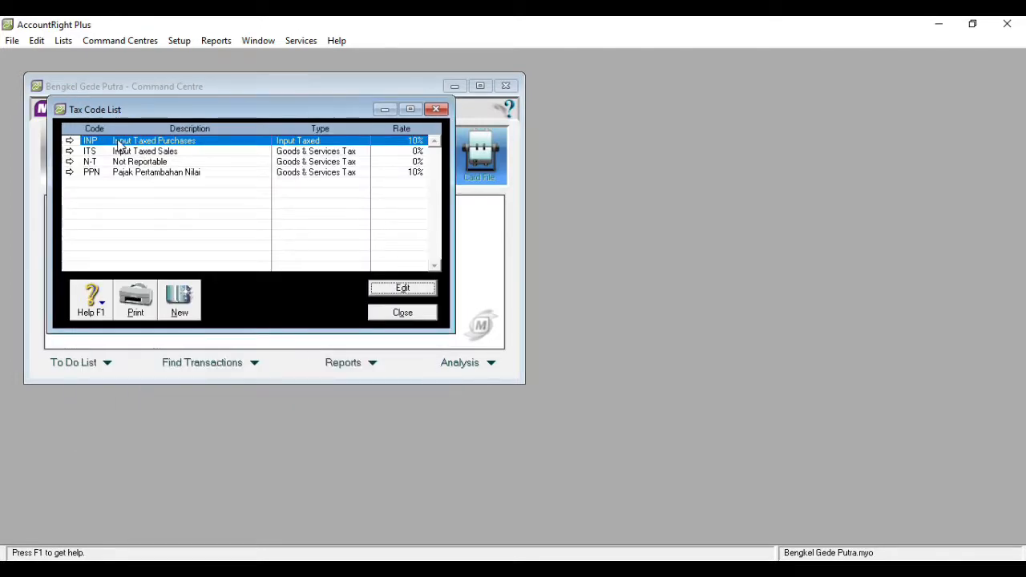
right_click(119, 143)
left_click(140, 150)
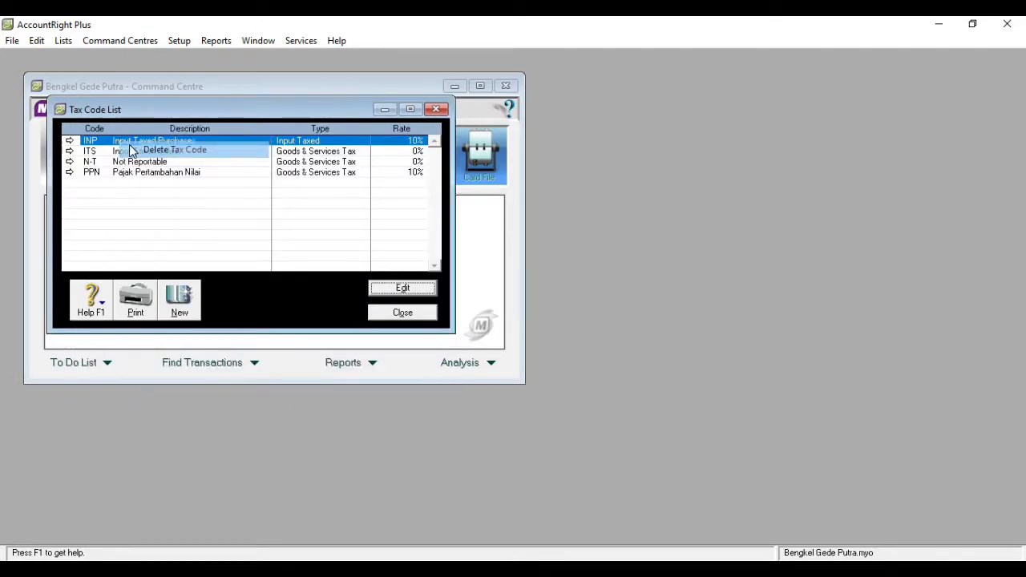
- Delete the ITS (Input Taxed Sales) tax code and close the Tax Code List
double_click(166, 142)
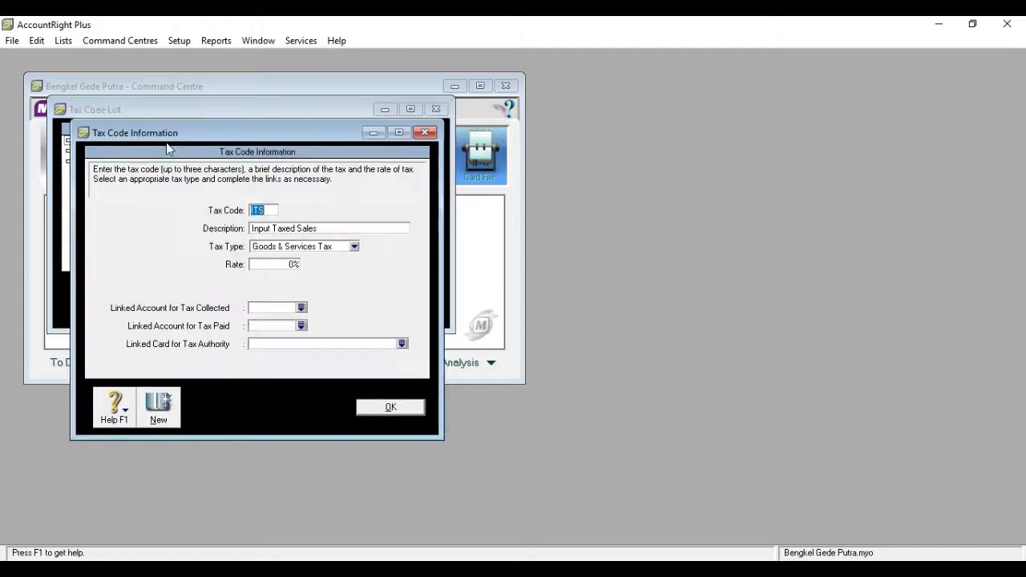
right_click(367, 205)
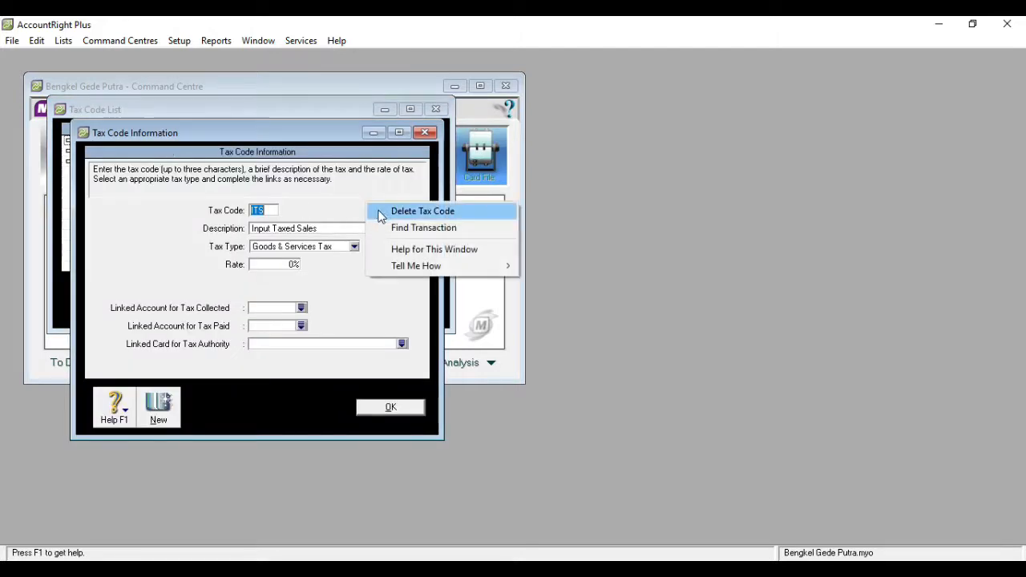
left_click(380, 212)
left_click(393, 410)
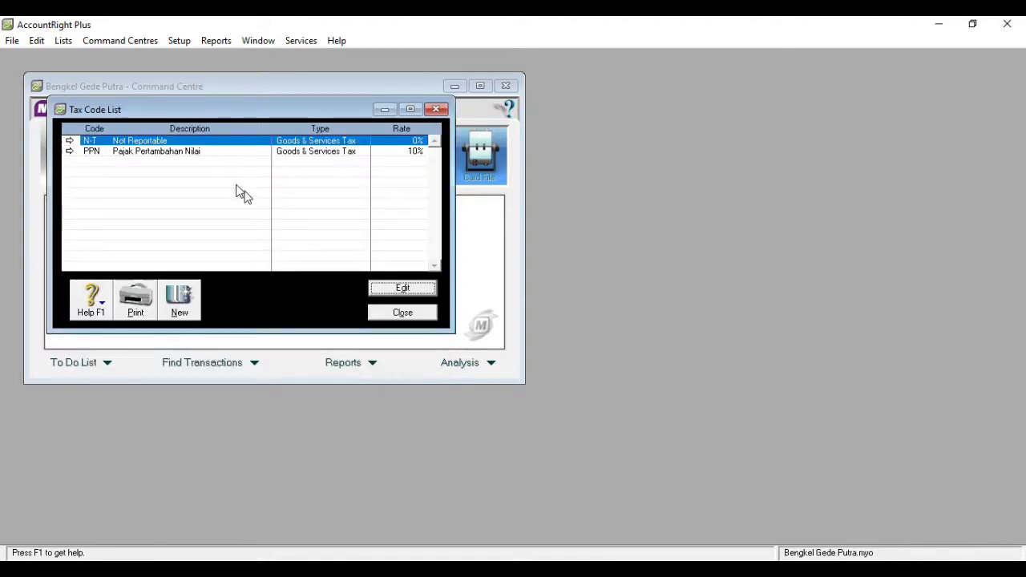
left_click(397, 313)
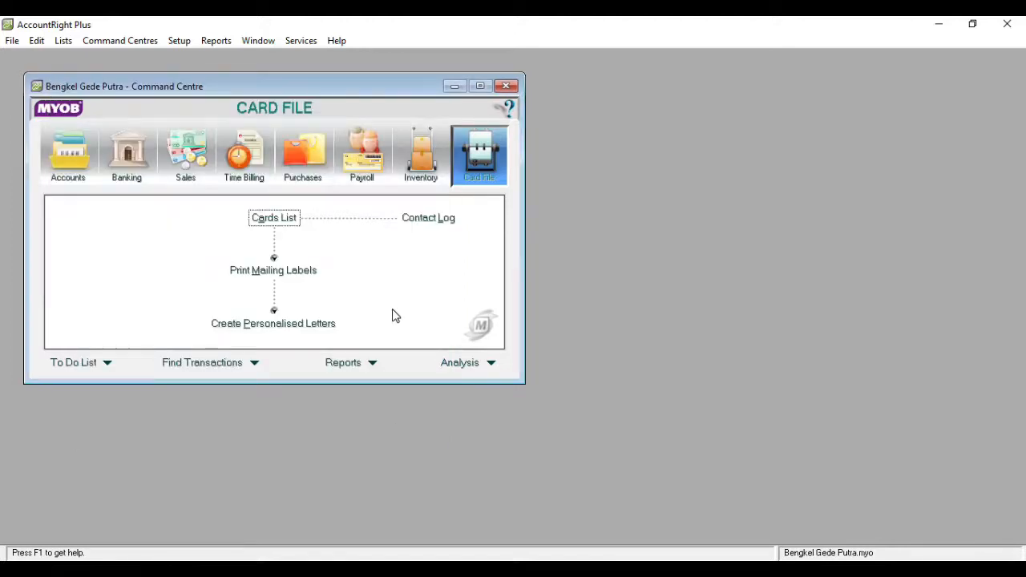
- Open the Accounts & Banking linked accounts and try to link Bank BRI (1-1102) as the bank account for electronic payments
left_click(179, 40)
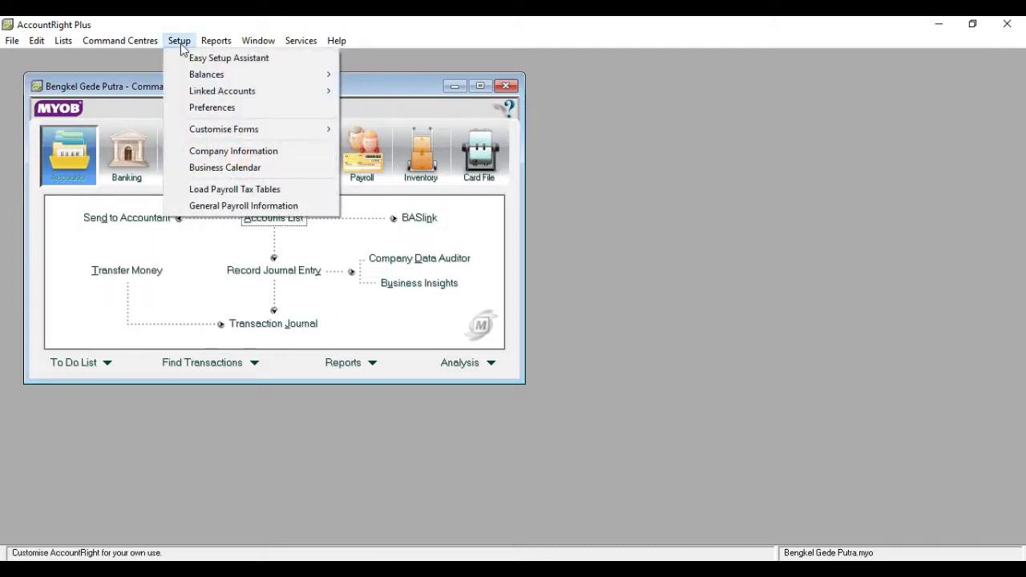
mouse_move(314, 97)
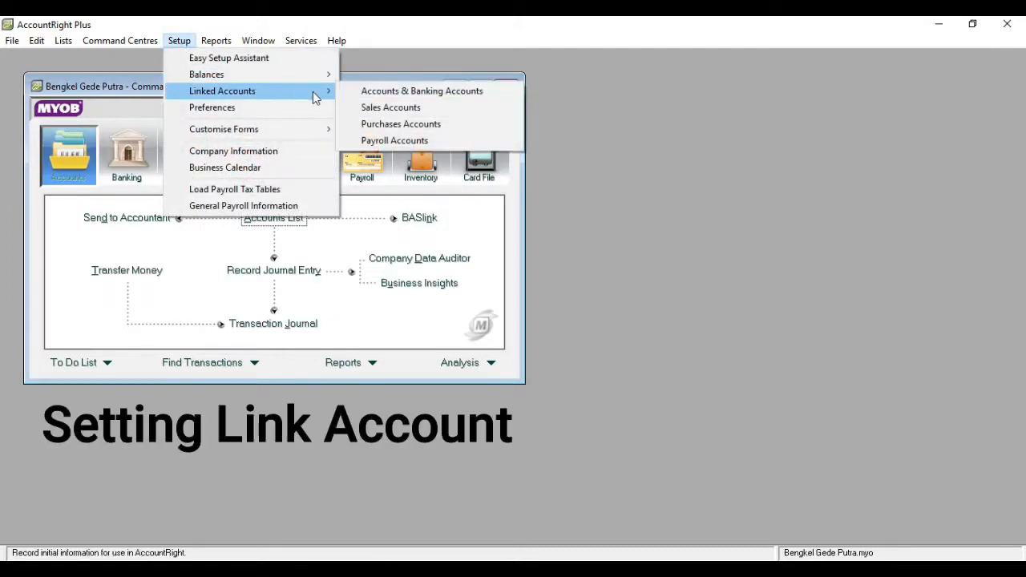
left_click(357, 94)
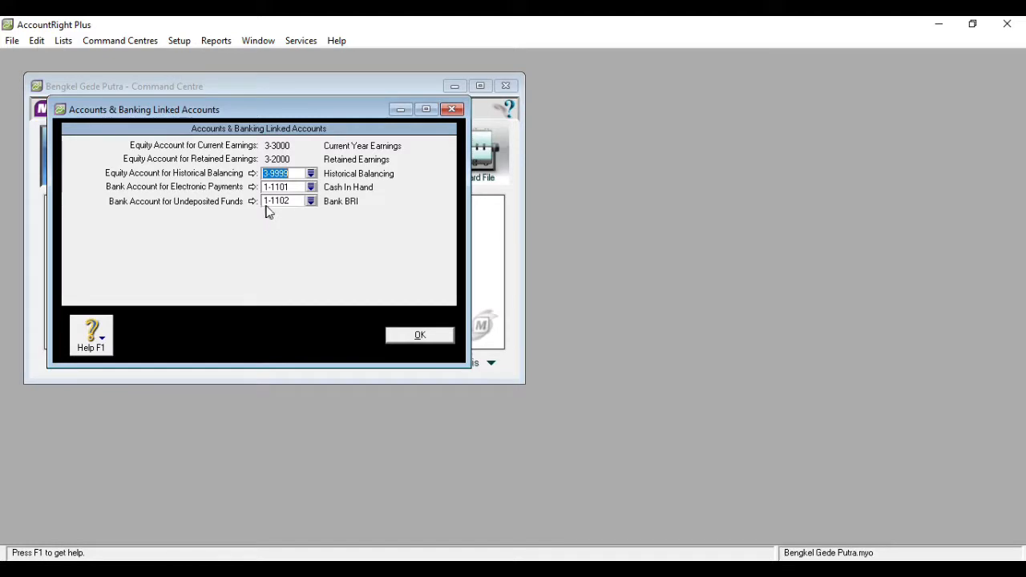
left_click(311, 187)
double_click(415, 228)
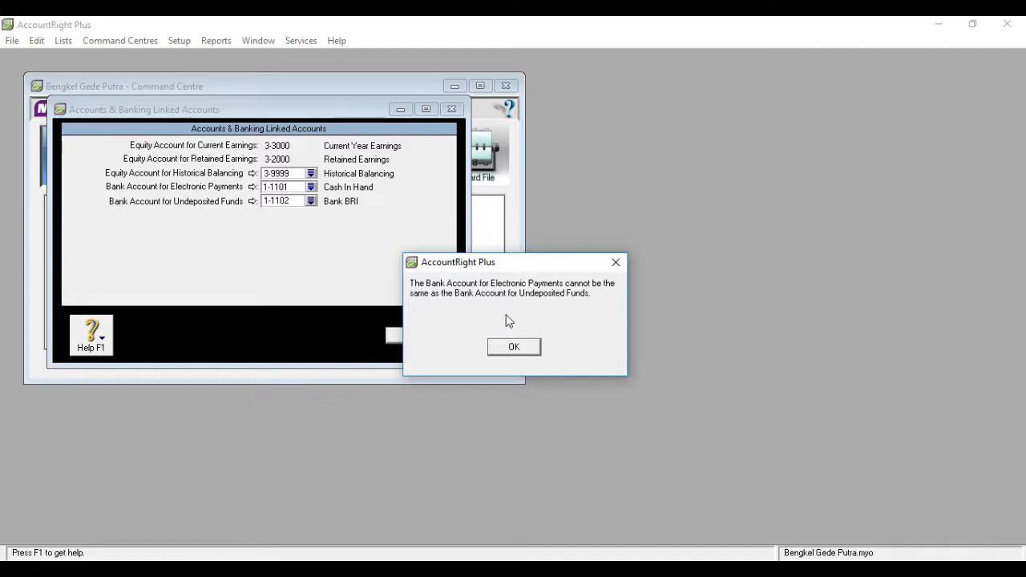
left_click(517, 347)
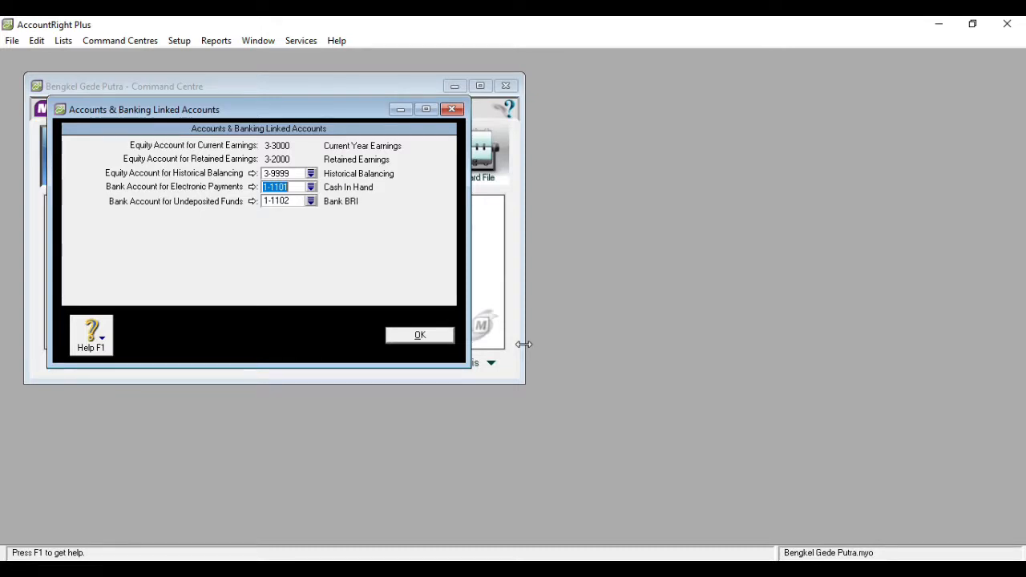
- Try to link Cash In Hand (1-1101) as the bank account for undeposited funds, and close the linked accounts
left_click(312, 202)
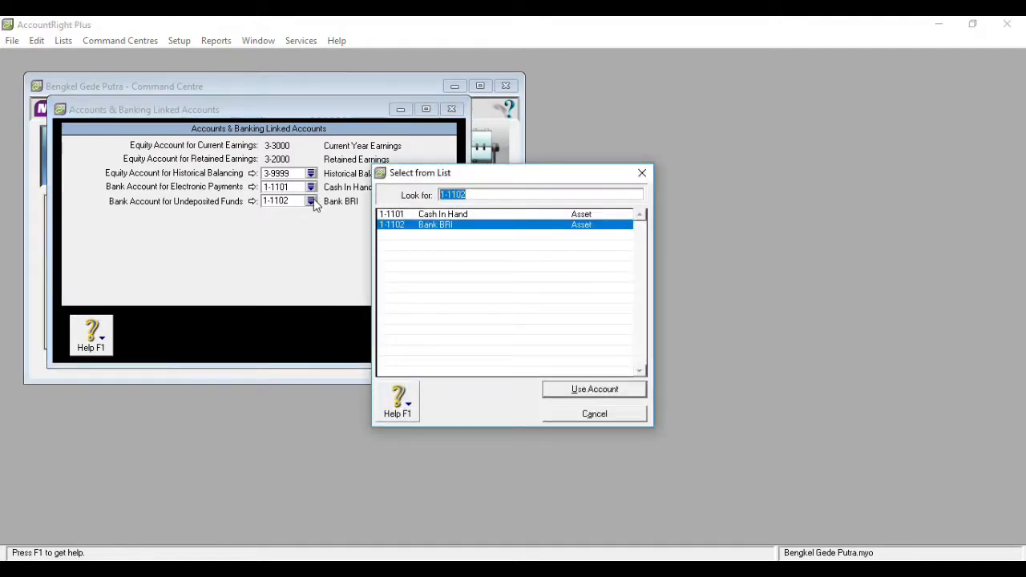
double_click(449, 219)
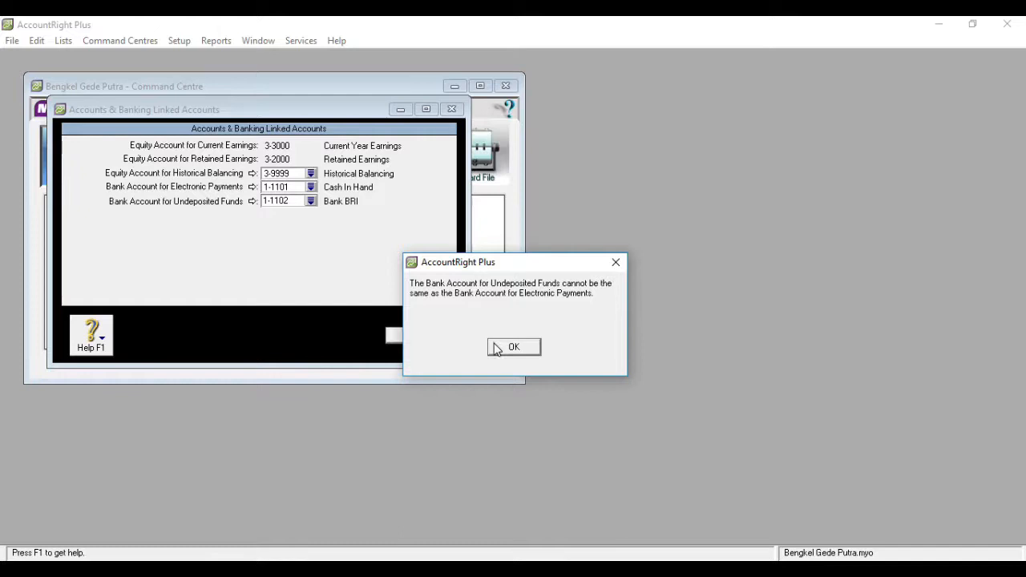
left_click(497, 348)
left_click(419, 334)
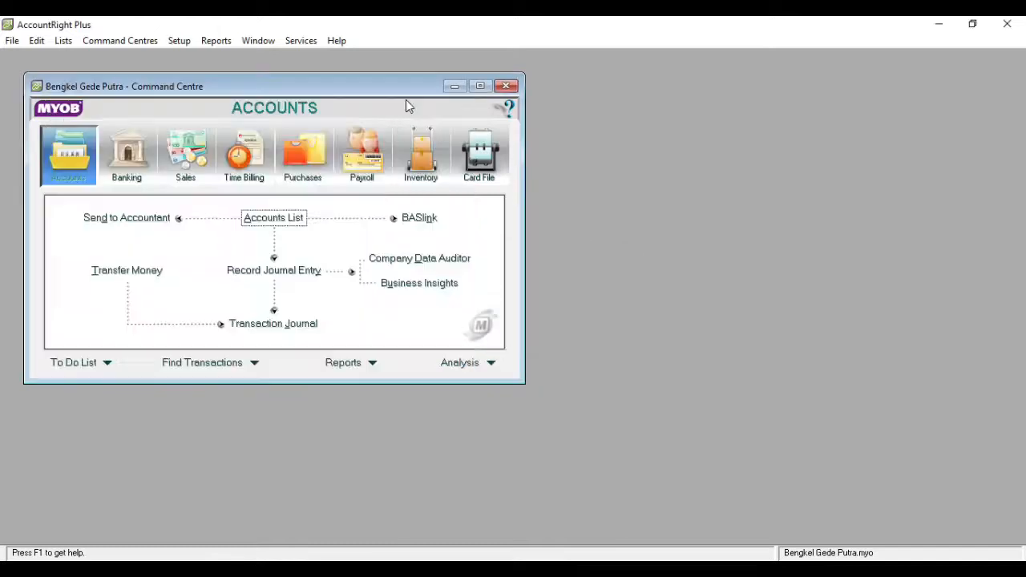
- Open a blank customer card from the Cards List to view its profile fields, and close it without entering data
left_click(479, 155)
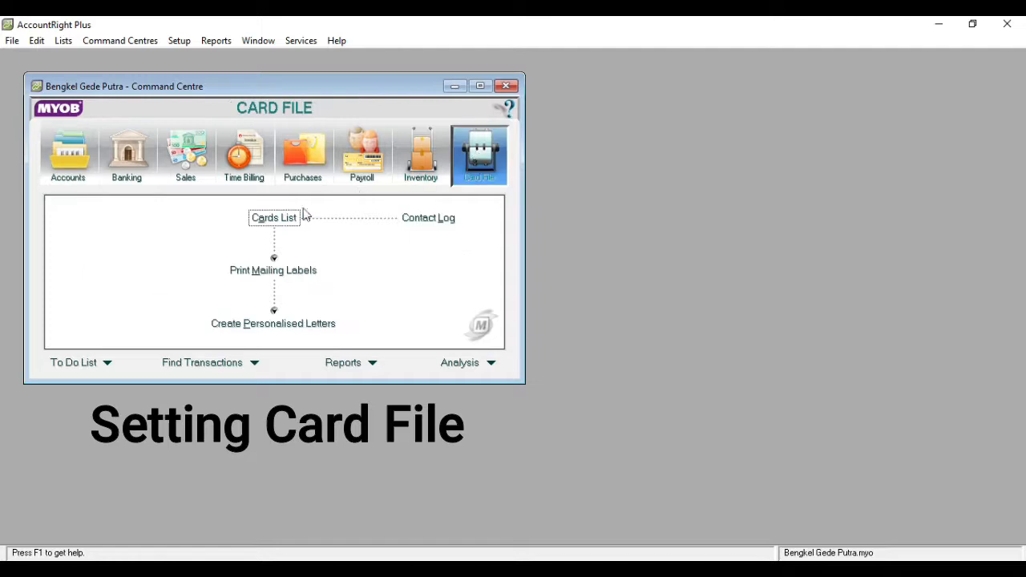
left_click(293, 221)
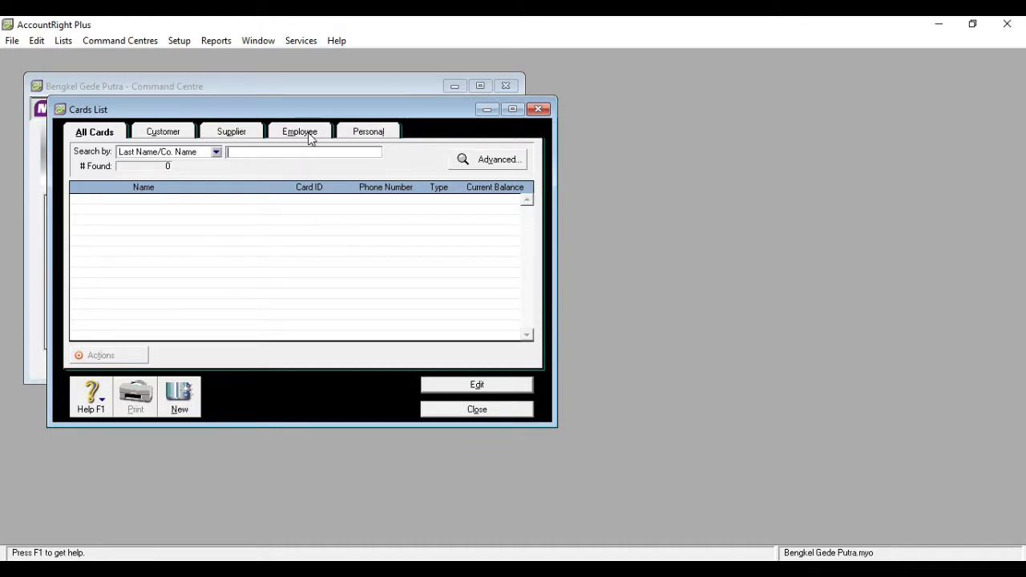
left_click(183, 134)
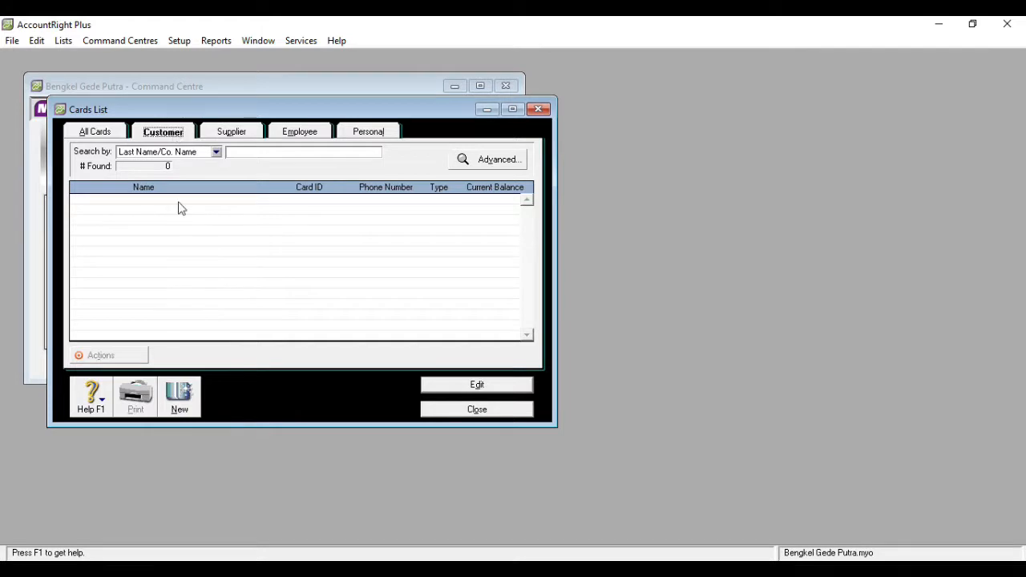
left_click(182, 405)
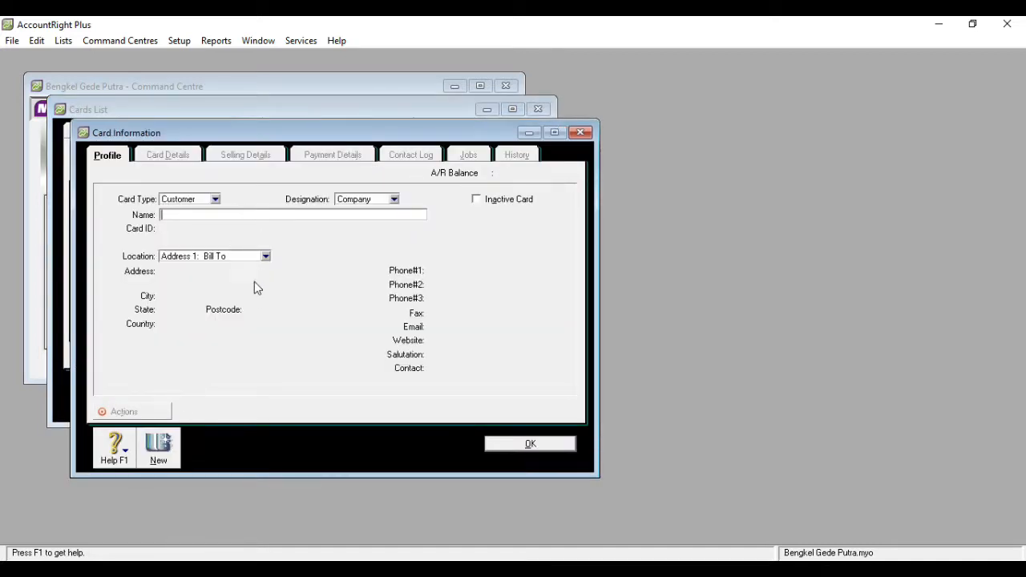
left_click(582, 132)
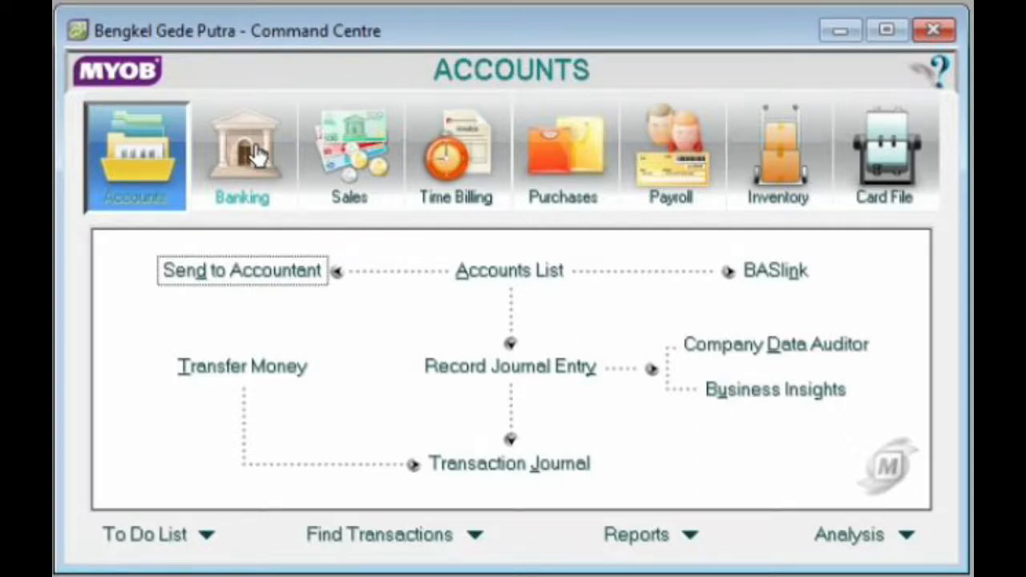
- Review the account opening balances for the asset, liability and equity accounts, and close the window
left_click(256, 154)
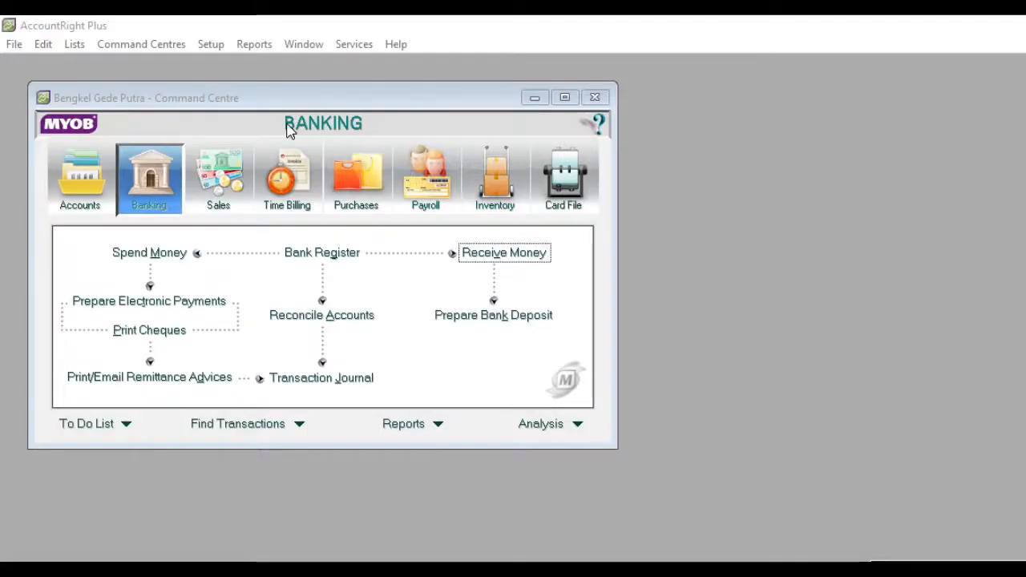
left_click(210, 45)
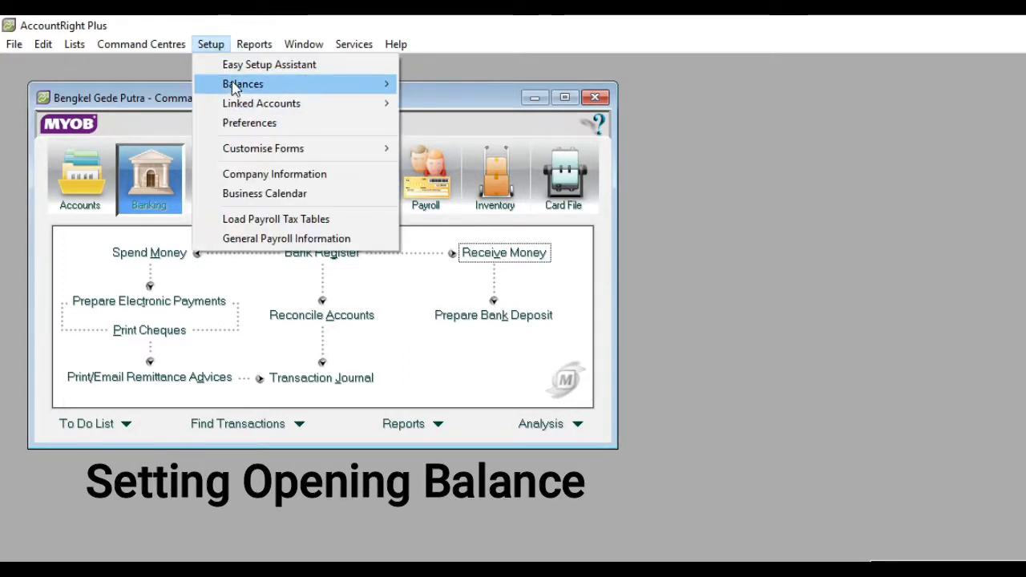
mouse_move(236, 89)
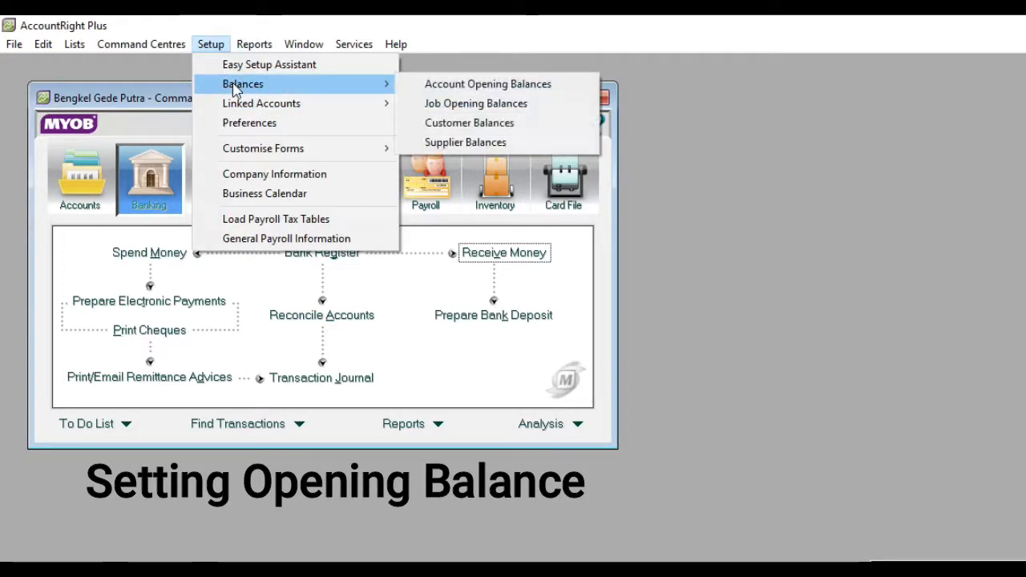
left_click(439, 93)
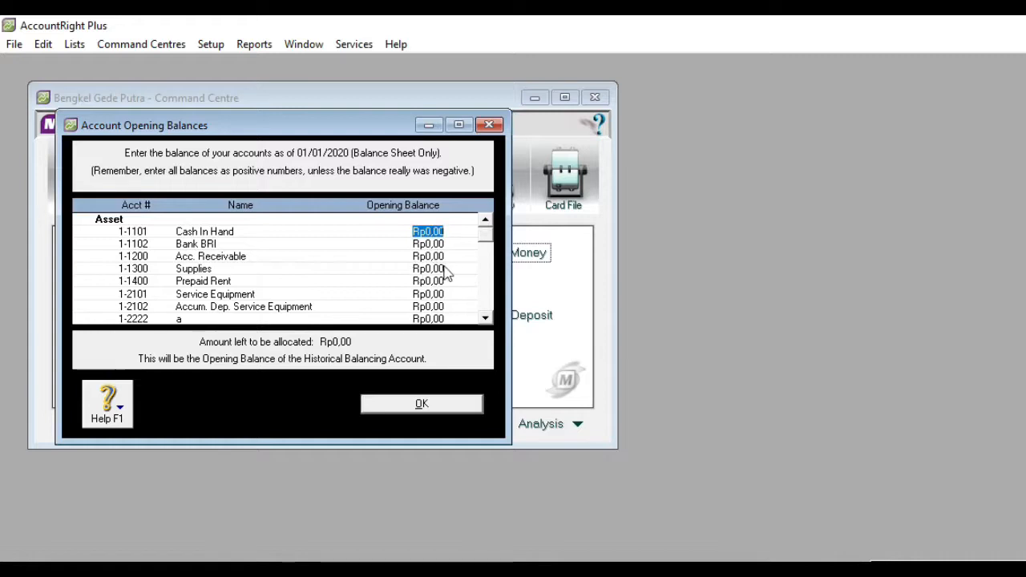
left_click(486, 318)
left_click(485, 318)
left_click(485, 319)
left_click(485, 318)
left_click(485, 318)
left_click(485, 319)
left_click(485, 319)
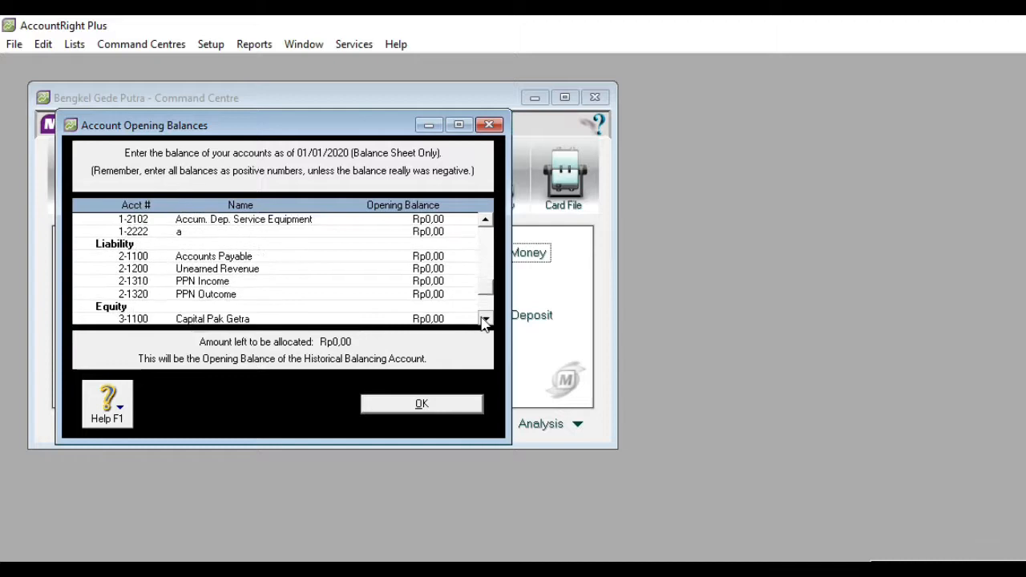
left_click(485, 319)
left_click(485, 318)
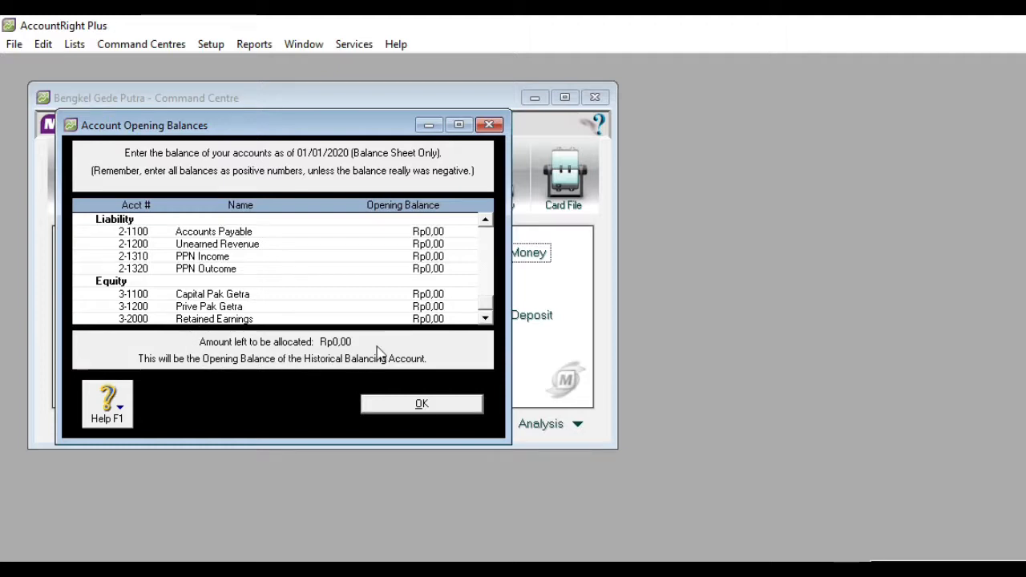
left_click(414, 408)
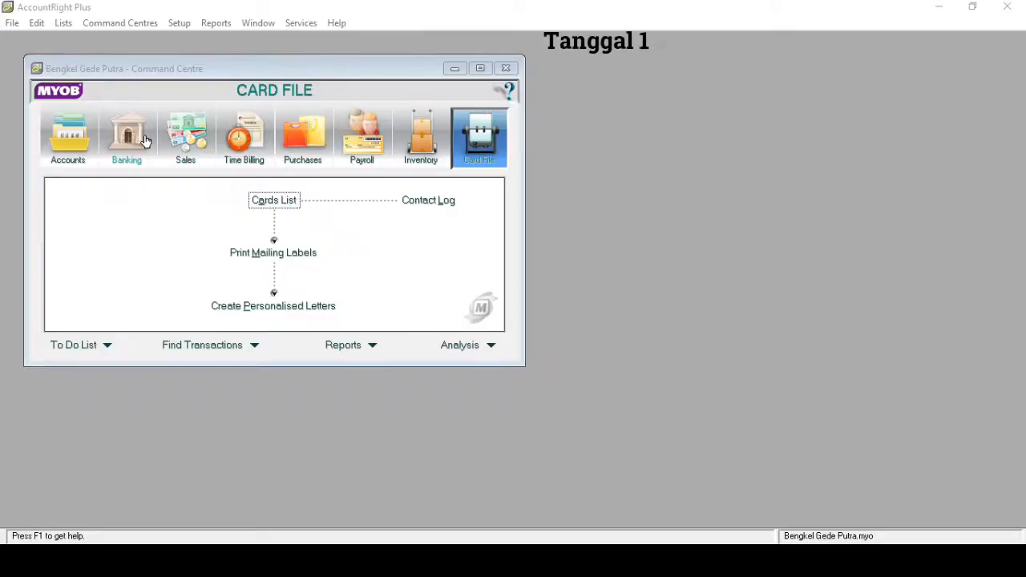
- Start a Receive Money transaction in Banking and set its deposit account to 1-1102 Bank BRI
left_click(249, 154)
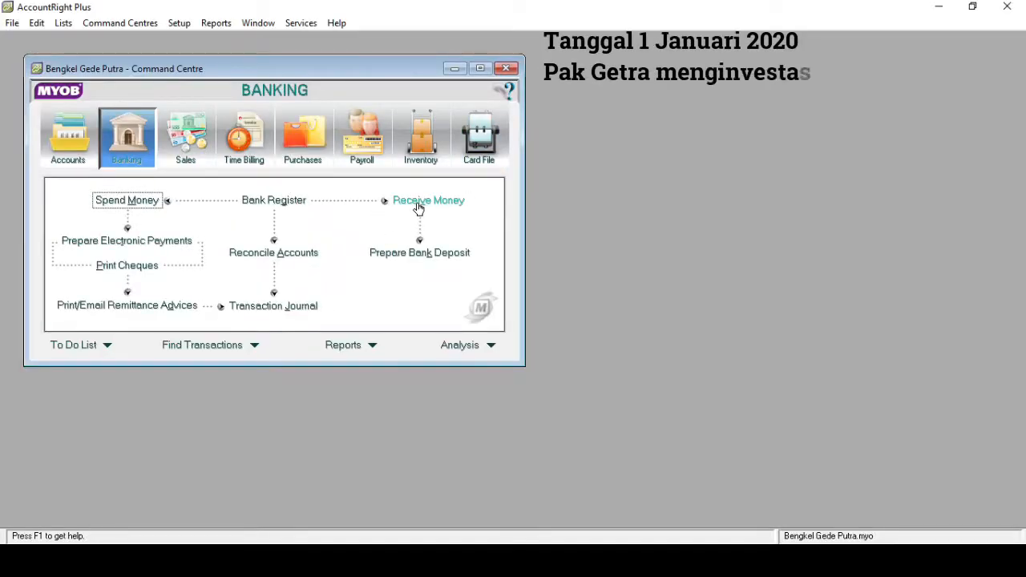
left_click(419, 205)
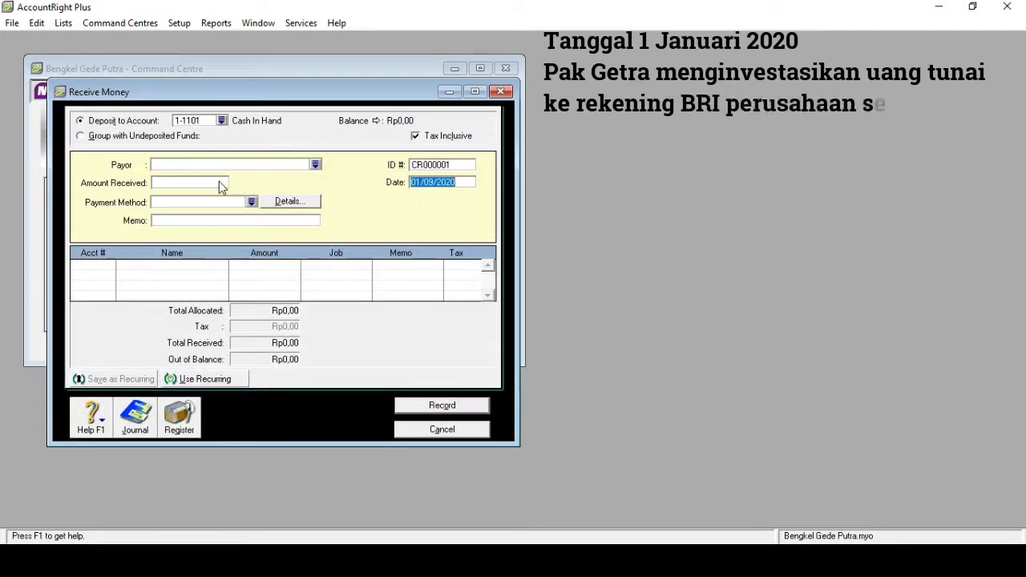
left_click(221, 122)
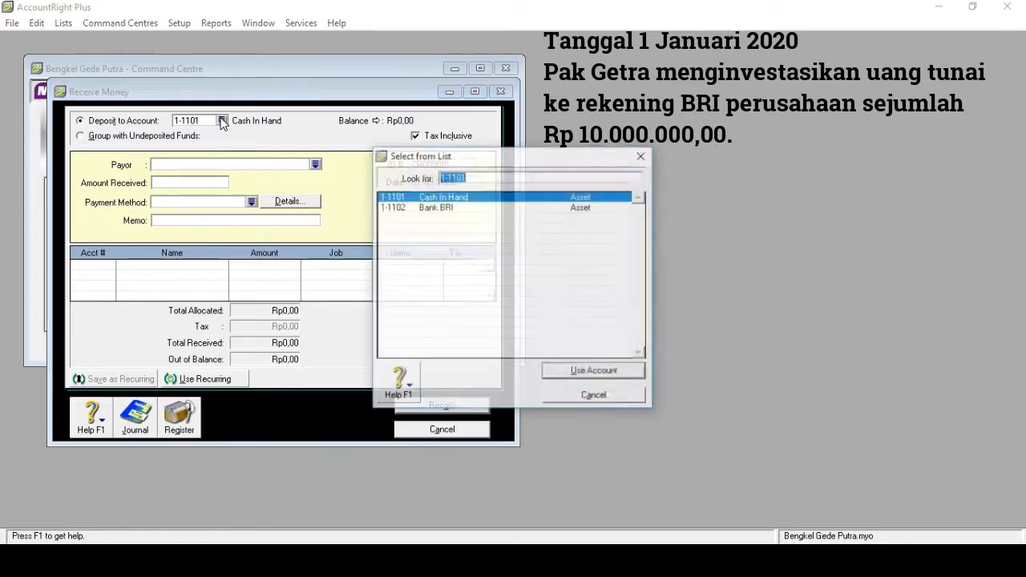
left_click(418, 209)
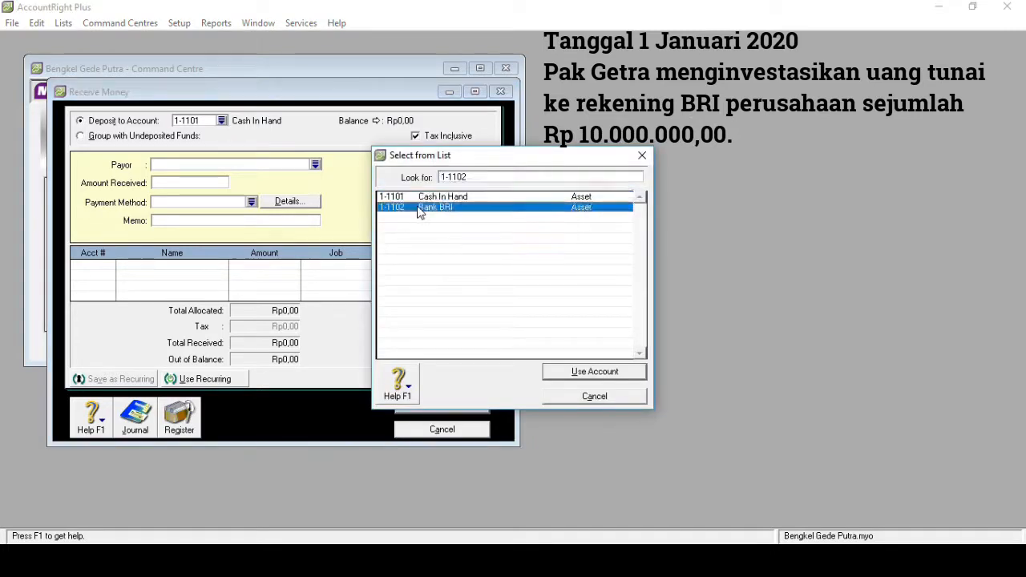
double_click(419, 209)
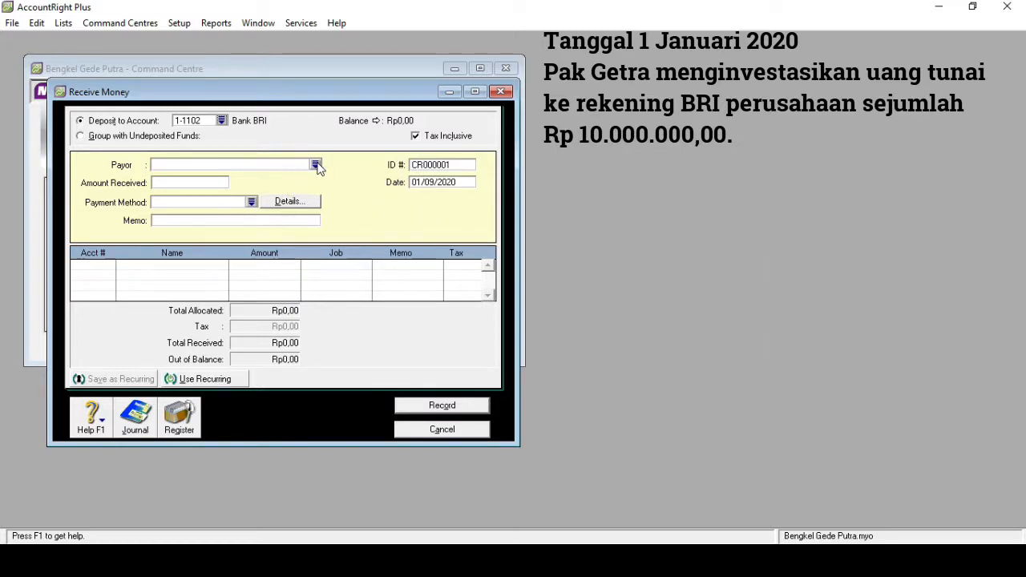
- Set the Receive Money transaction's date to 01/01/2020
left_click(434, 182)
left_click(434, 182)
key("BackSpace")
type("1")
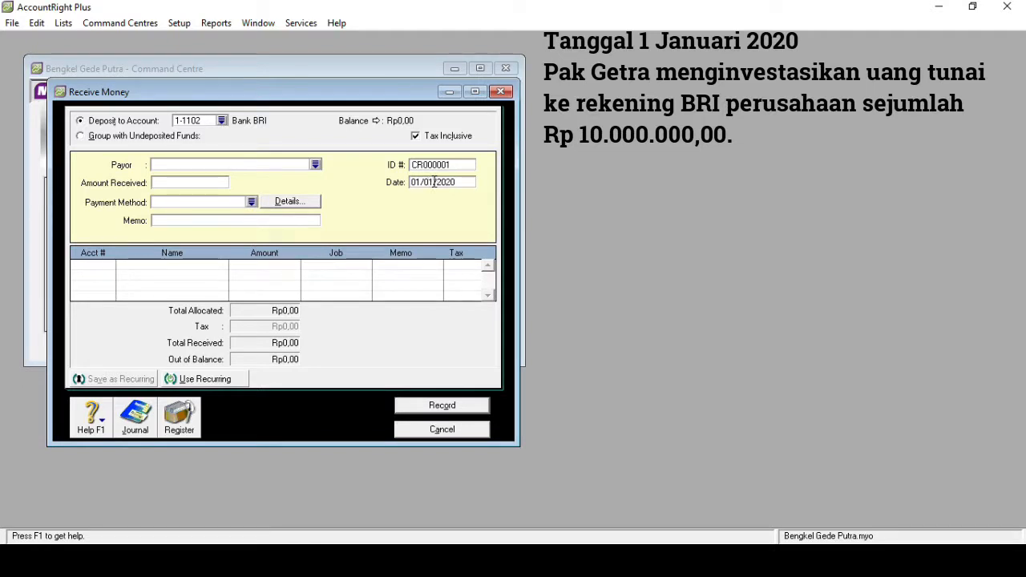
- Enter the memo "Investasi Awal Pak" followed by the owner's name for the received money
left_click(230, 220)
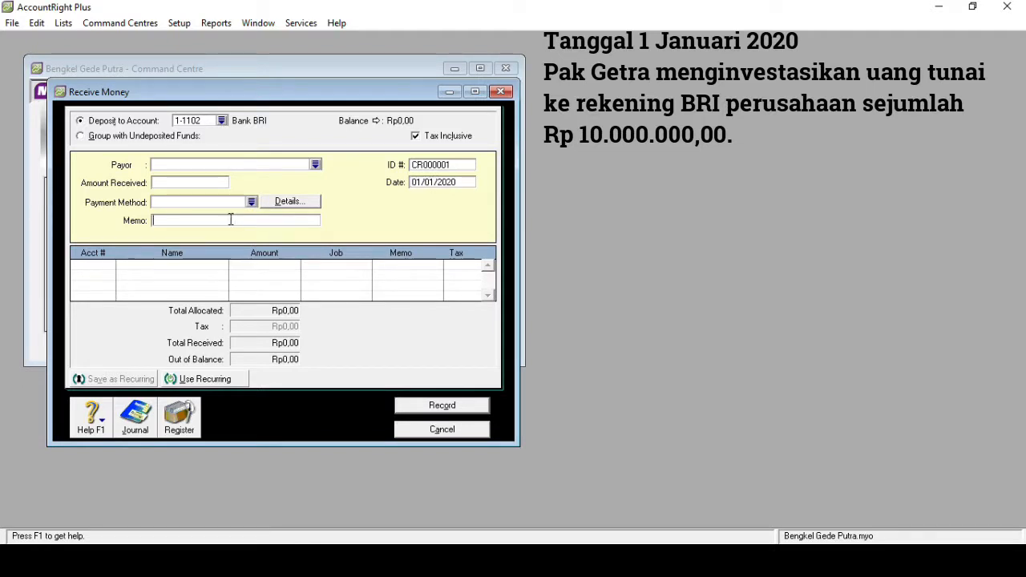
type("Investasi Awal P")
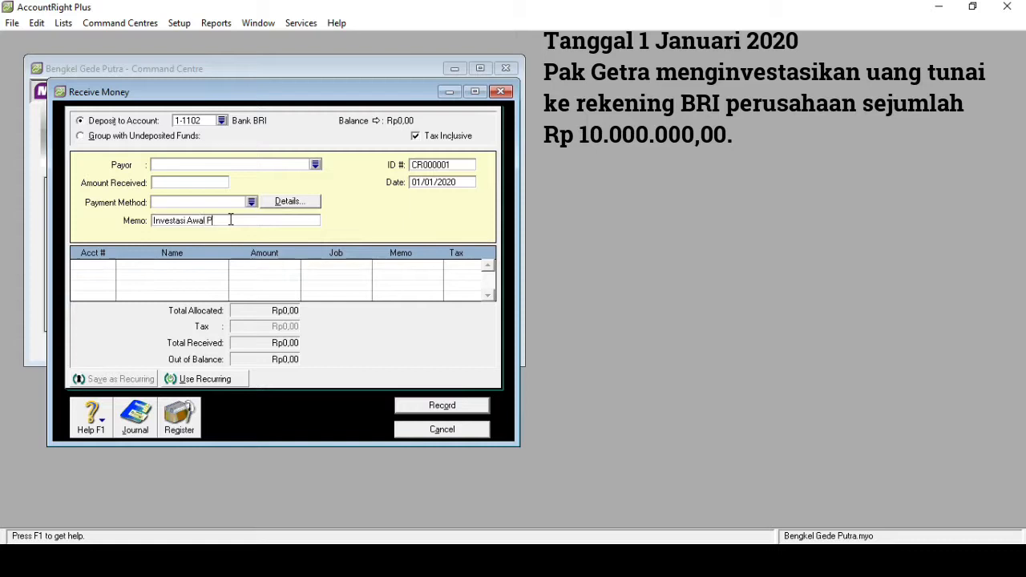
type("ak Getra")
- Set the amount received to Rp10.000.000,00
left_click(185, 182)
type("1")
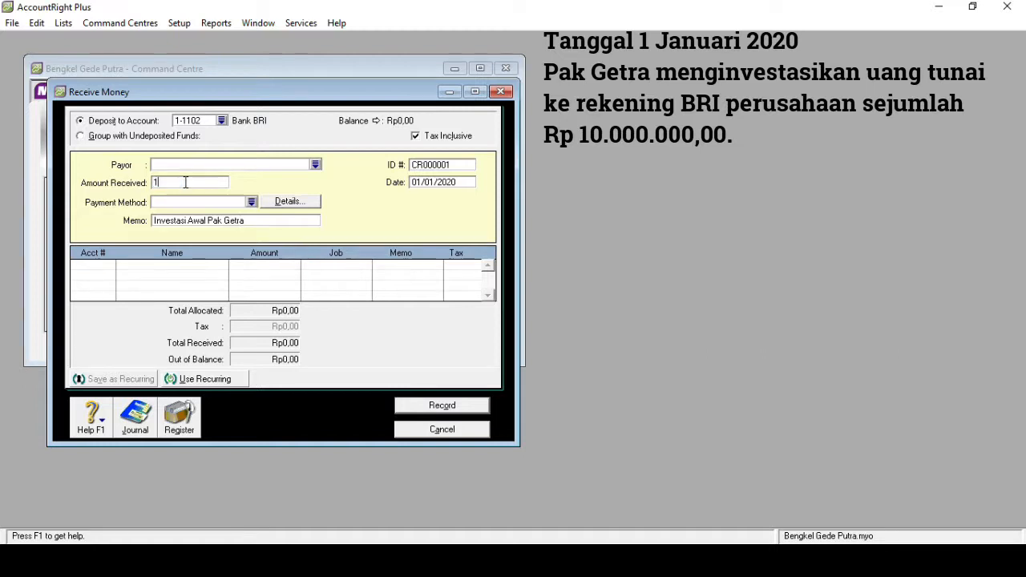
type("0.000")
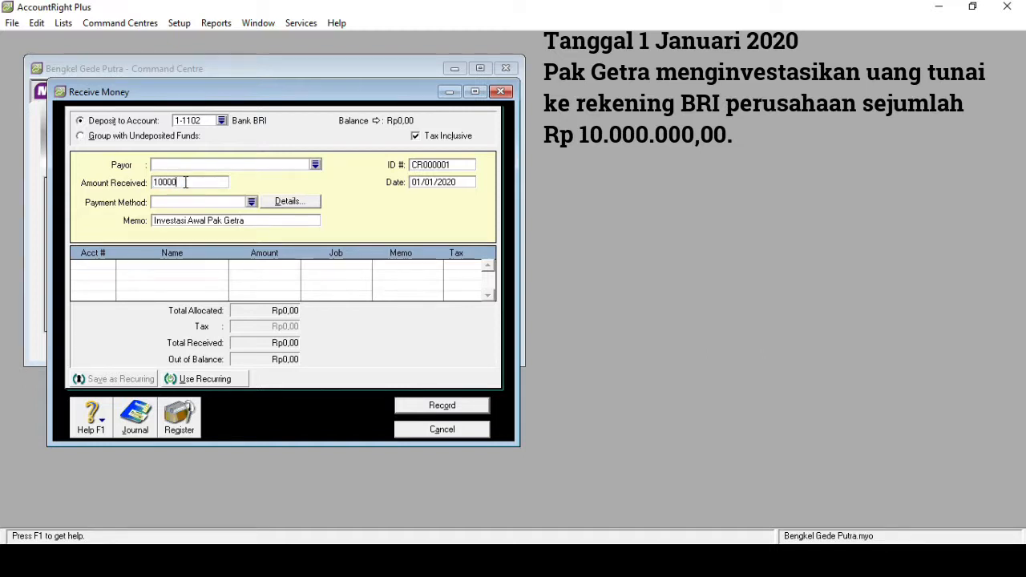
type(".000")
key("Tab")
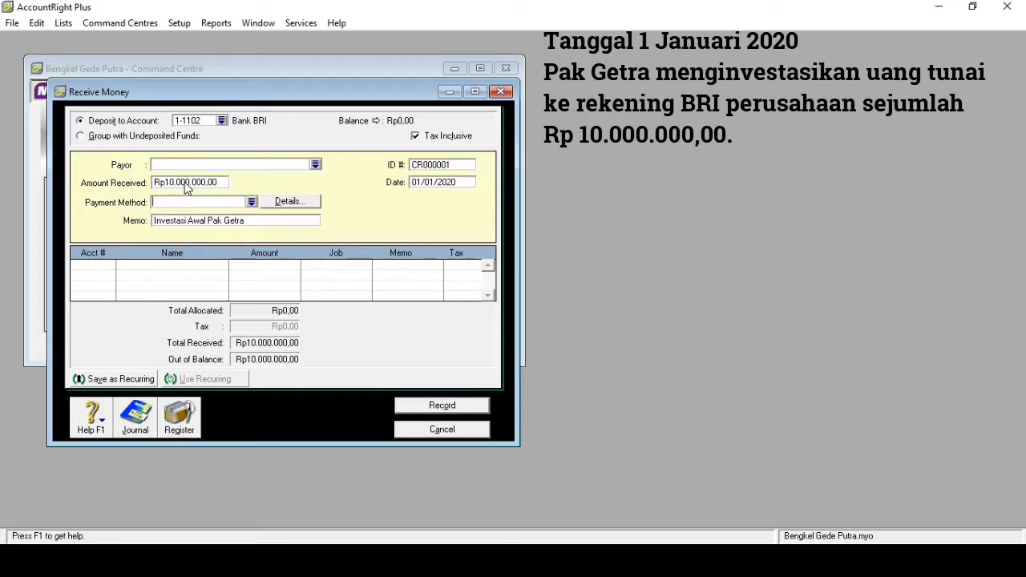
- Allocate the received amount to the owner's capital account 3-1100 on the first allocation line
key("Tab")
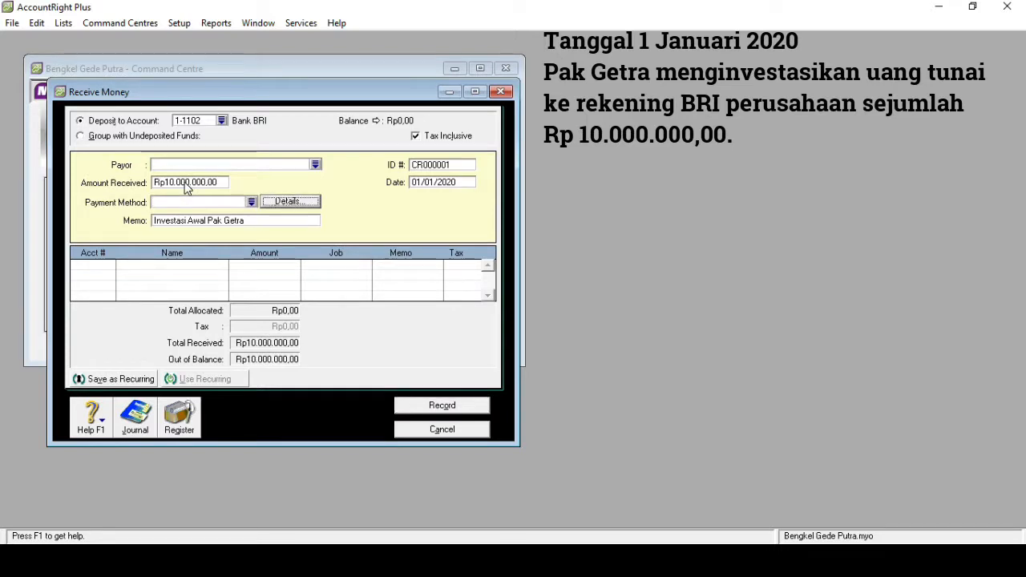
key("Tab")
key("Tab")
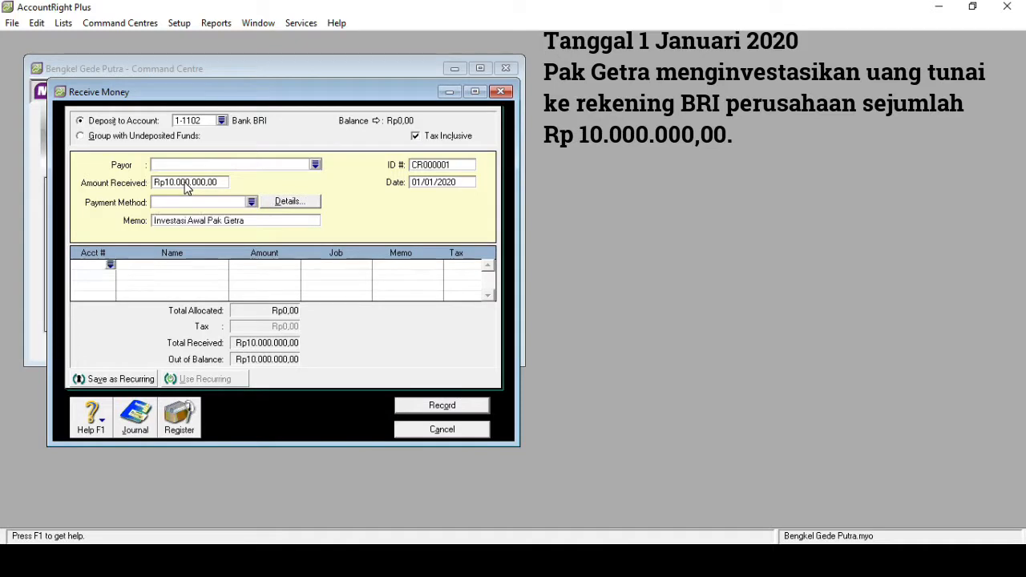
left_click(113, 265)
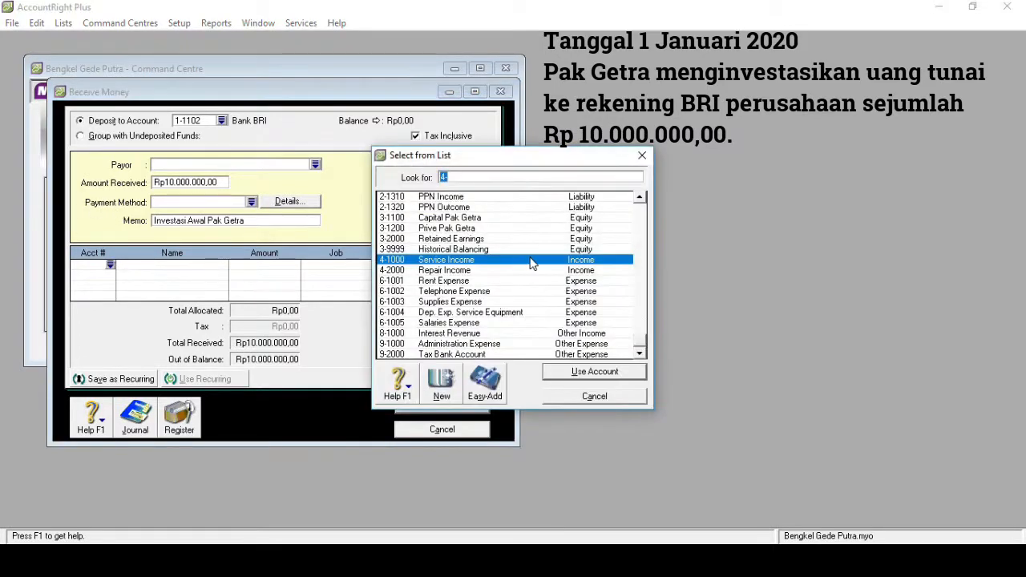
type("3-1100")
key("Return")
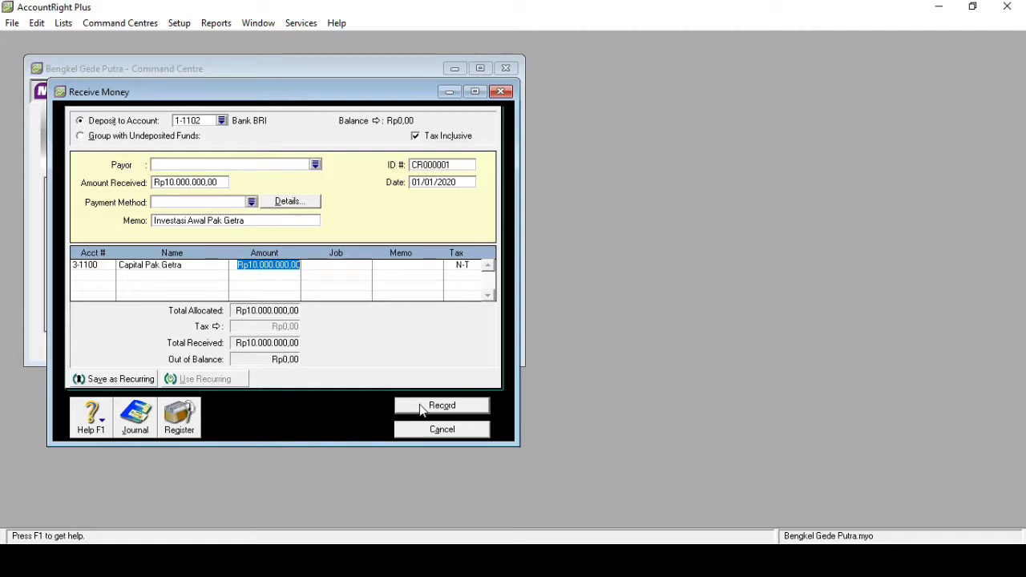
- Turn off Tax Inclusive, record the Receive Money transaction and close its window
left_click(417, 138)
left_click(434, 406)
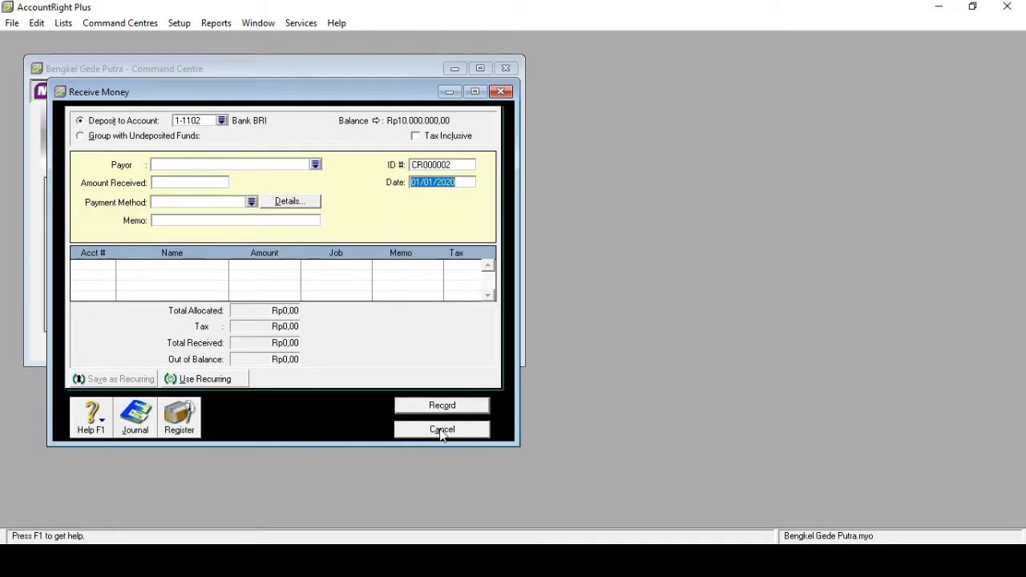
left_click(501, 93)
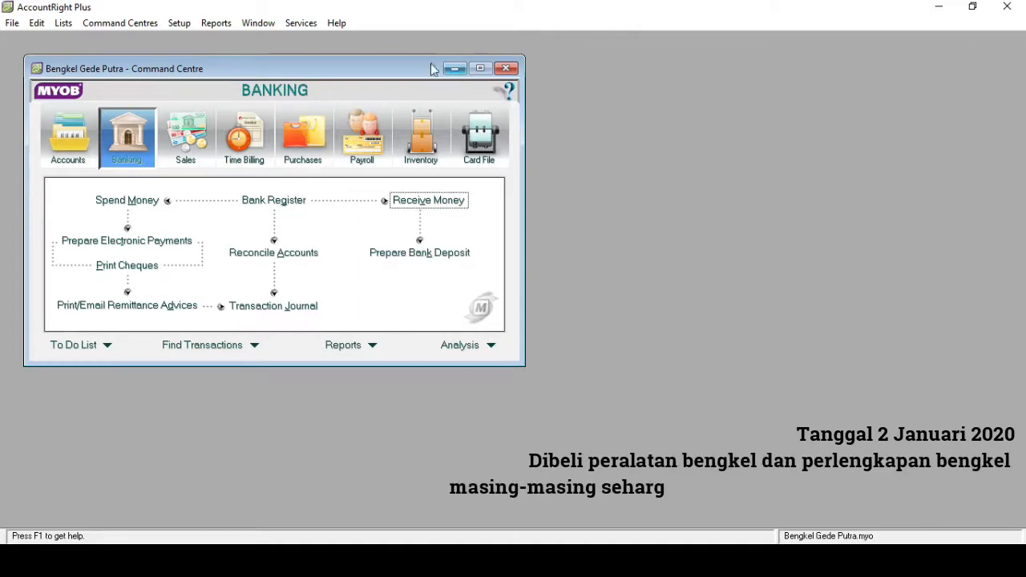
- Start a Spend Money transaction in Banking and set its payment account to 1-1102 Bank BRI
left_click(128, 200)
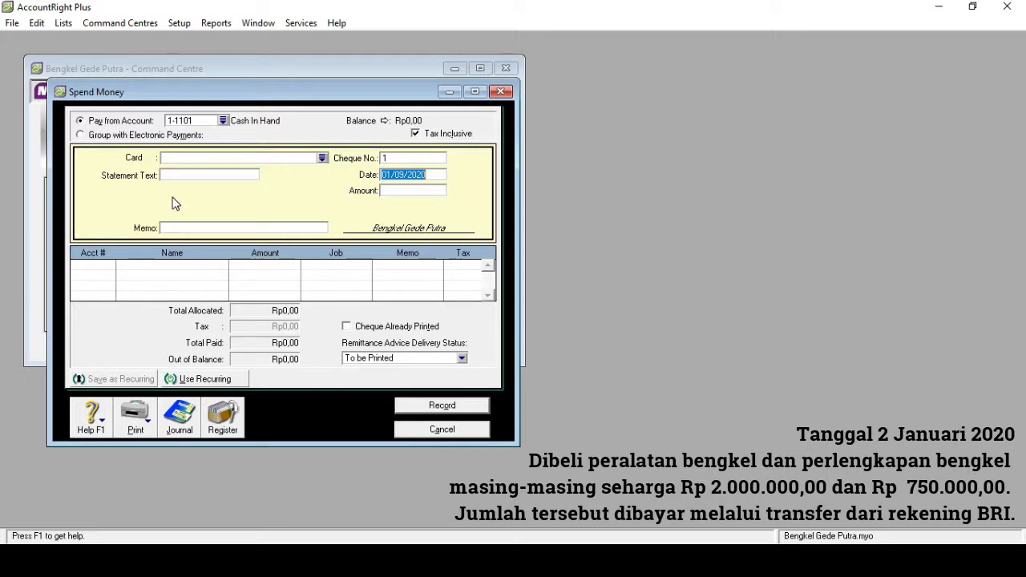
left_click(222, 121)
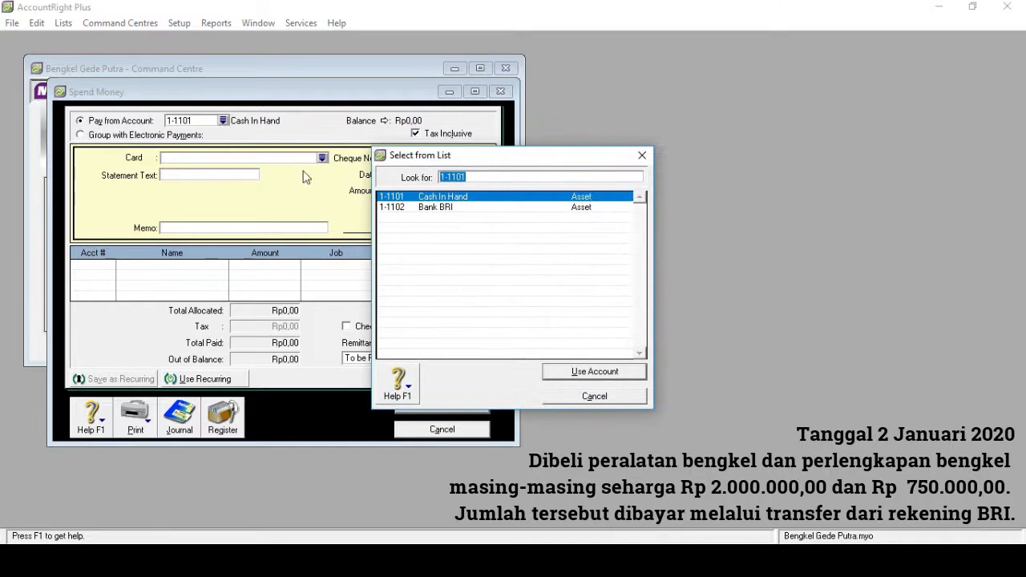
double_click(417, 209)
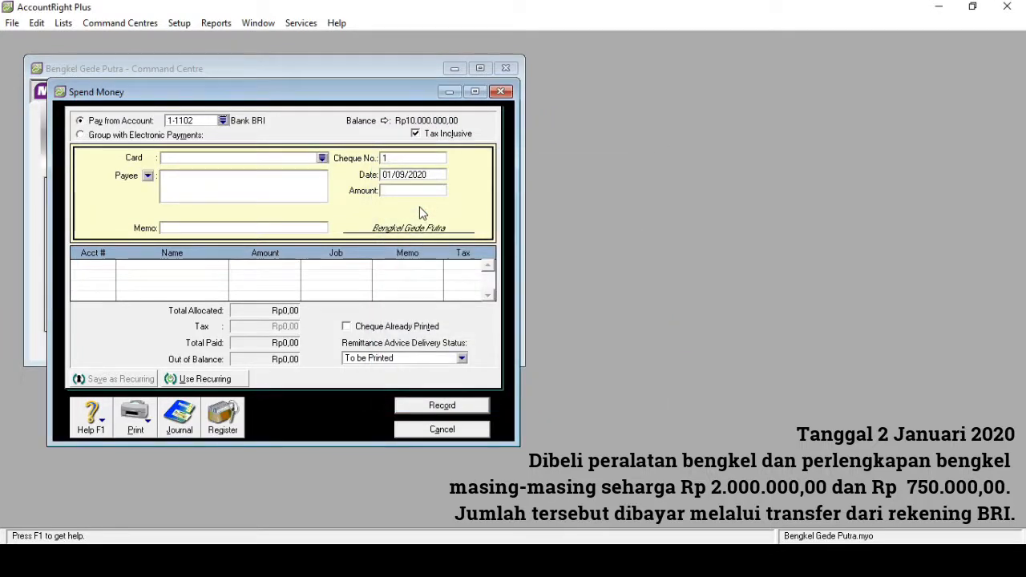
- Set the Spend Money transaction's date to 02/01/2020
left_click(389, 174)
left_click(390, 174)
key("BackSpace")
type("2")
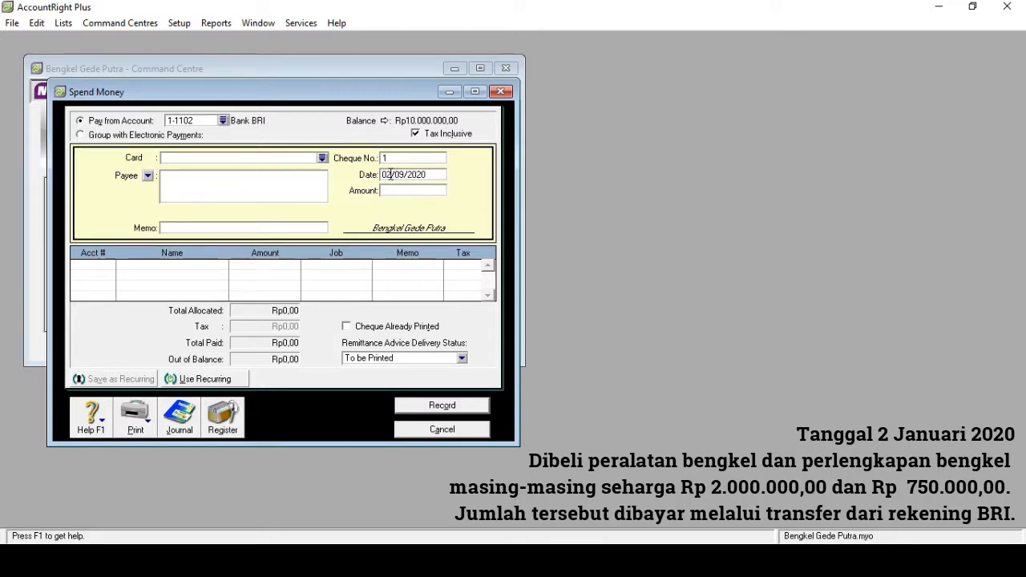
key("BackSpace")
type("1")
- Set the amount of the equipment and supplies payment to Rp2.750.000,00
left_click(395, 191)
type("2750000")
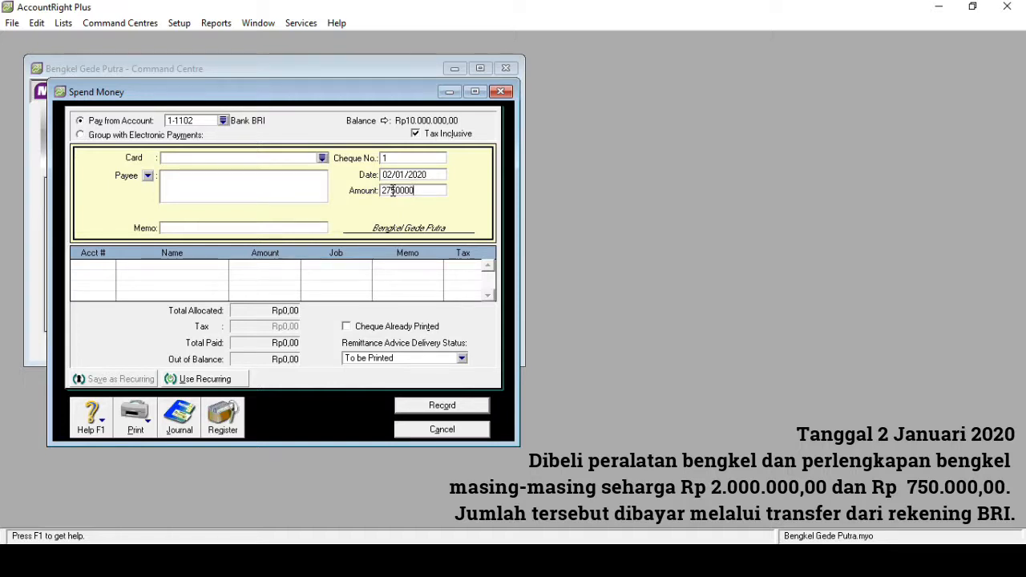
key("Tab")
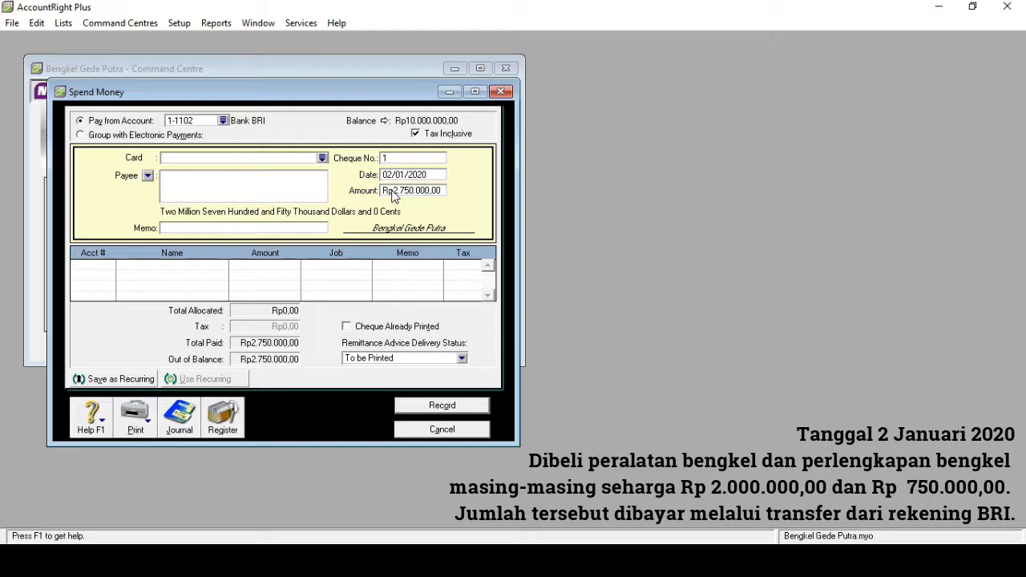
- Enter the memo "Membeli Peralatan dan Perlengkapan Bengkel" for the payment
left_click(202, 230)
type("Membeli Peralatan dan P")
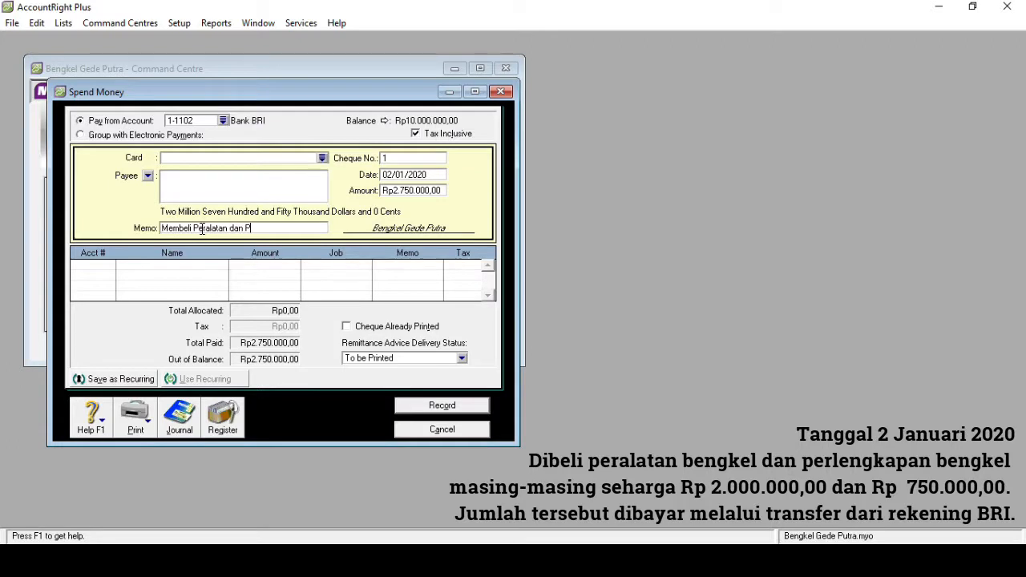
type("erlengkapan Bengkel")
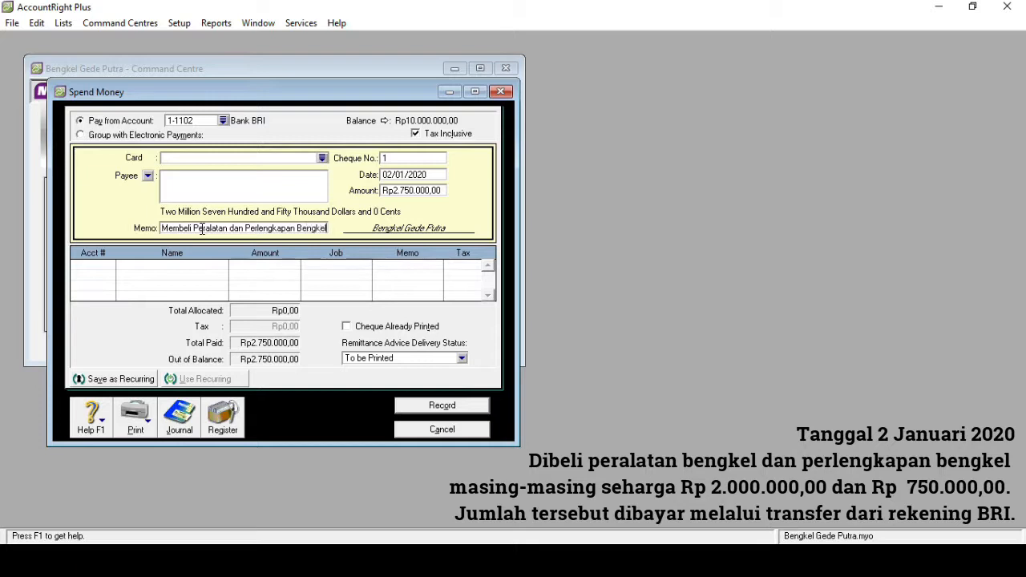
- Allocate Rp750.000,00 of the payment to account 1-1300 Supplies on the first line
left_click(102, 267)
type("6")
key("Tab")
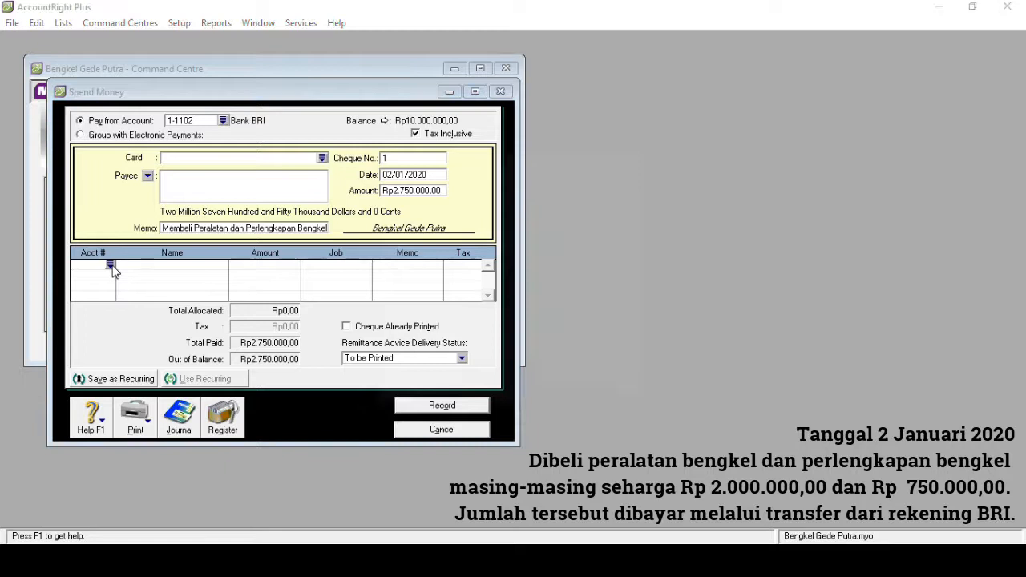
type("1")
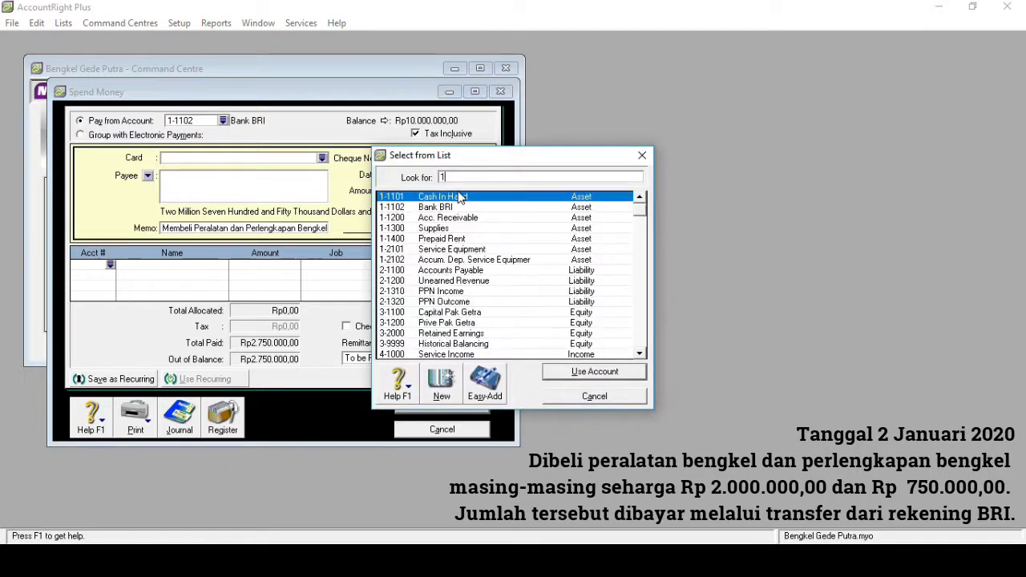
double_click(446, 229)
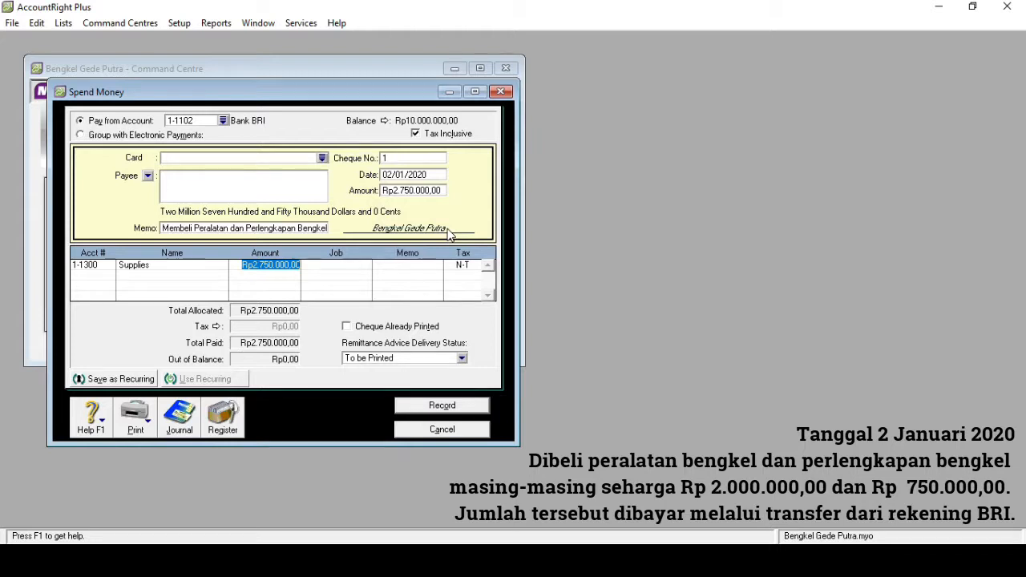
type("750000")
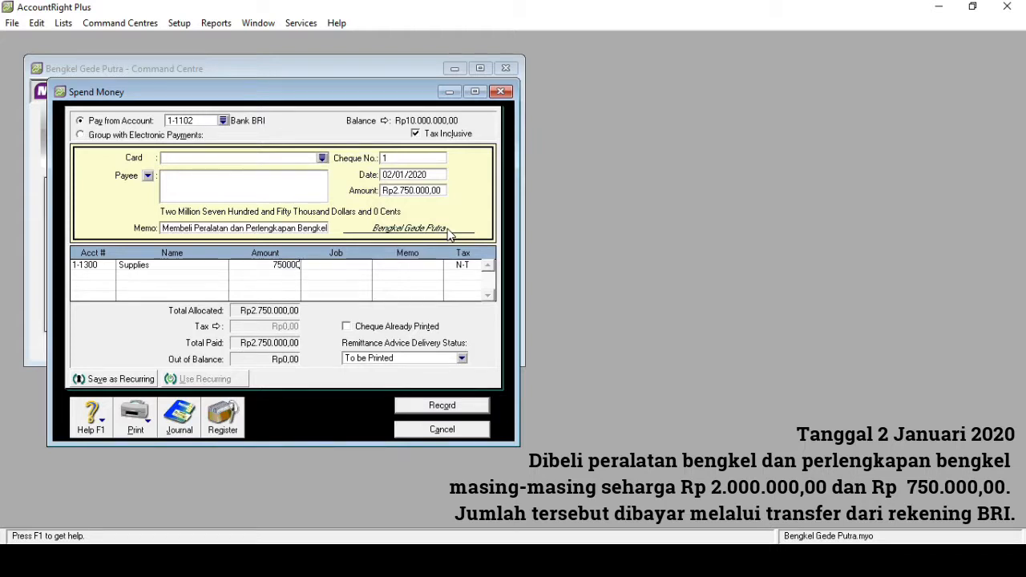
key("Tab")
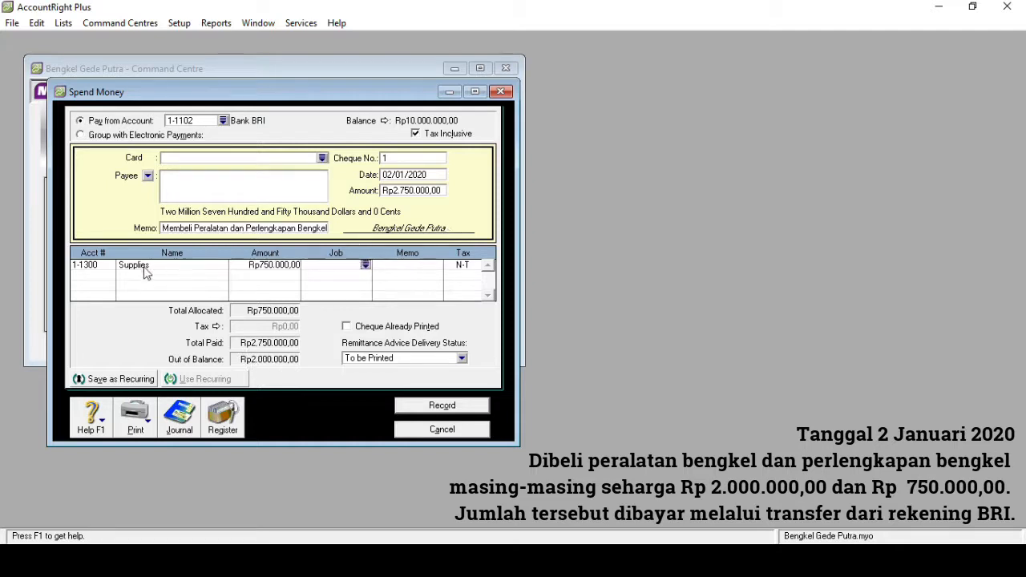
- Allocate the remaining Rp2.000.000,00 to account 1-2101 Service Equipment on the second line
left_click(110, 277)
type("6")
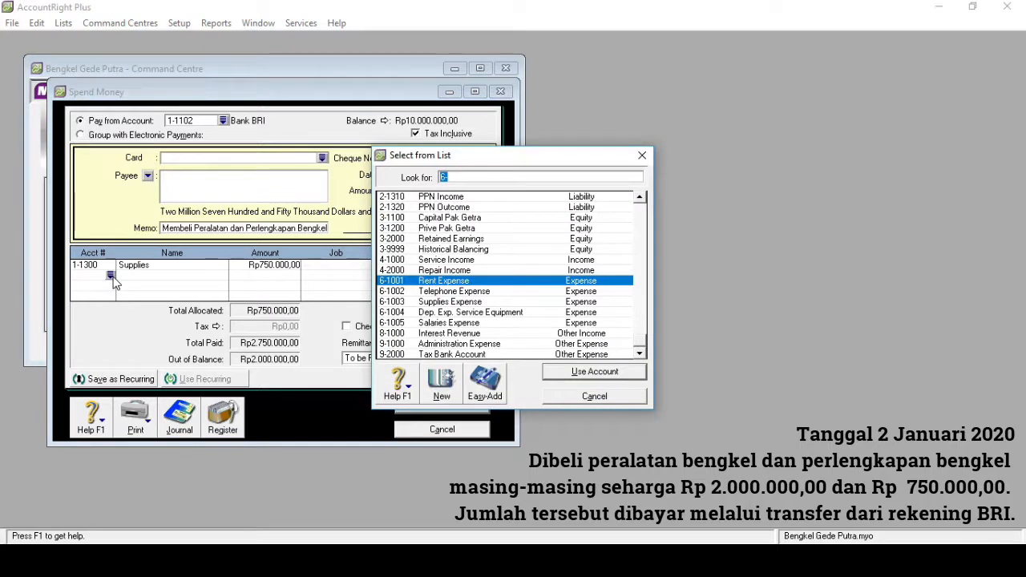
type("1")
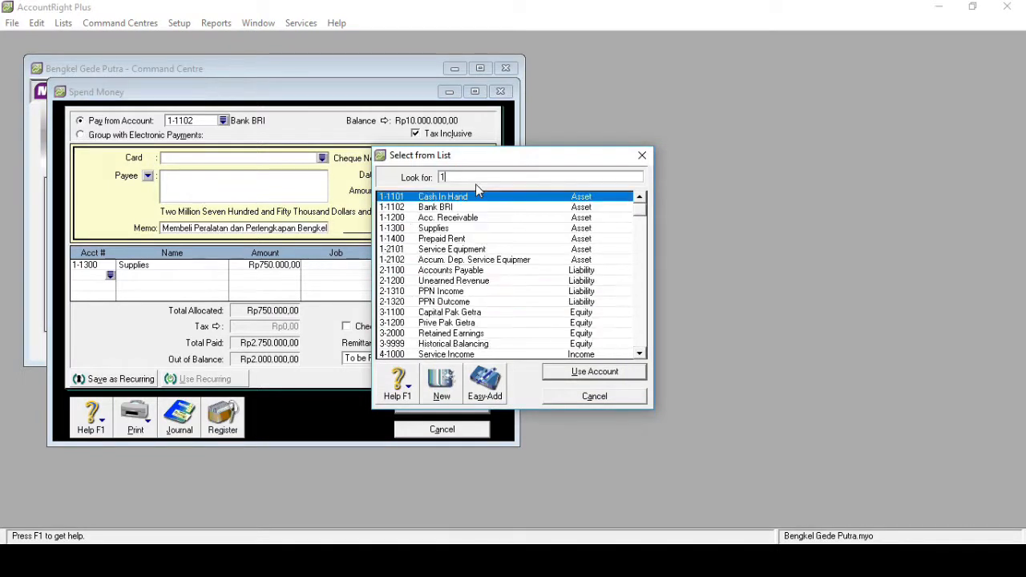
left_click(466, 251)
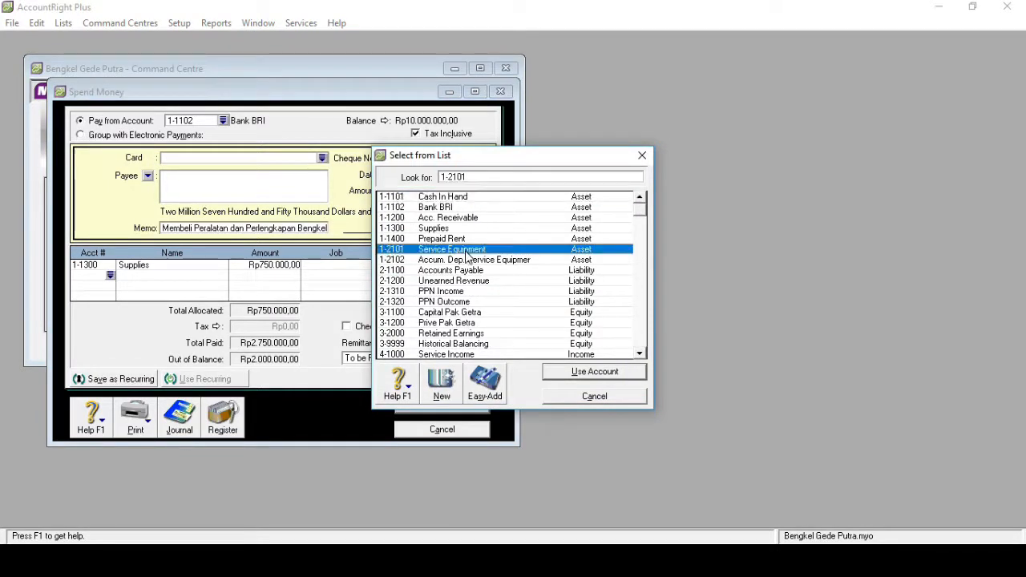
double_click(467, 252)
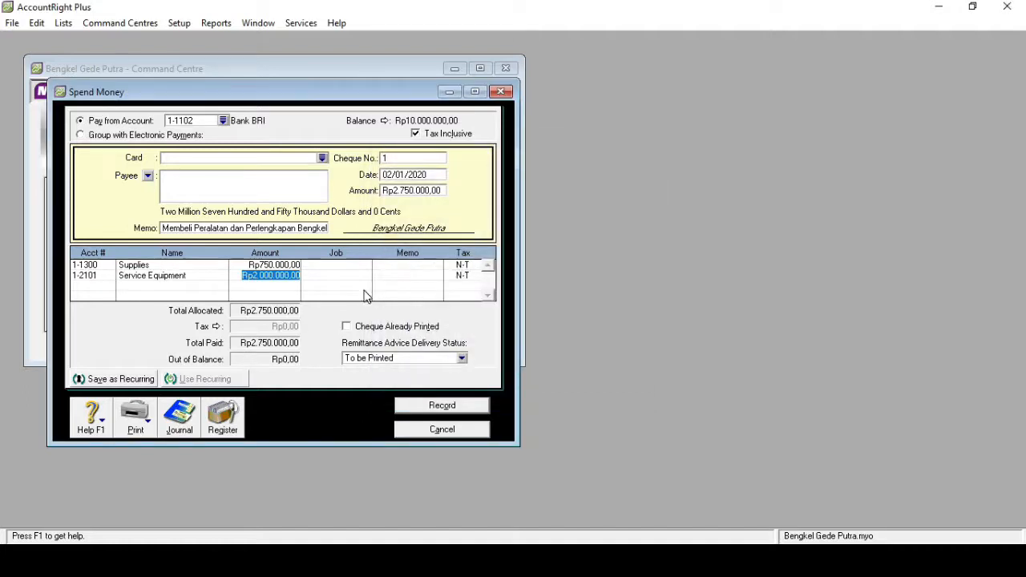
- Turn off Tax Inclusive, record the equipment and supplies payment and close the Spend Money window
left_click(417, 135)
left_click(440, 405)
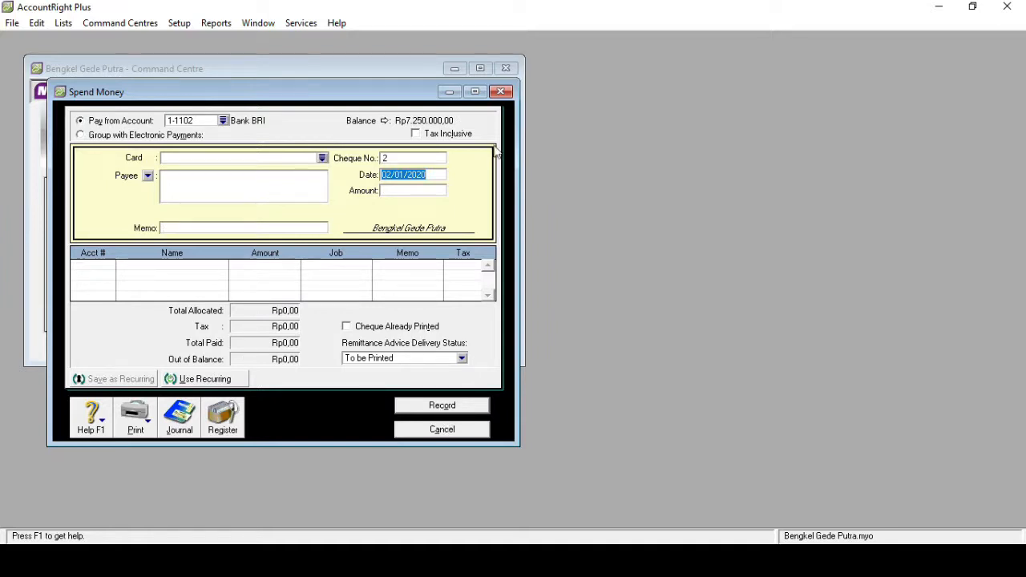
left_click(500, 92)
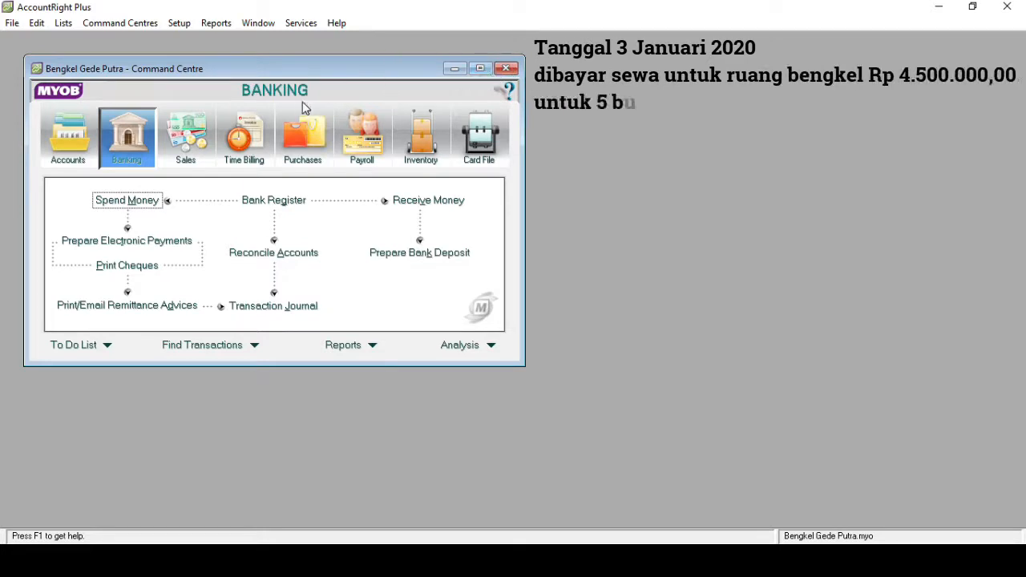
- Start another Spend Money transaction for the workshop rent, paid from account 1-1102 Bank BRI
left_click(128, 200)
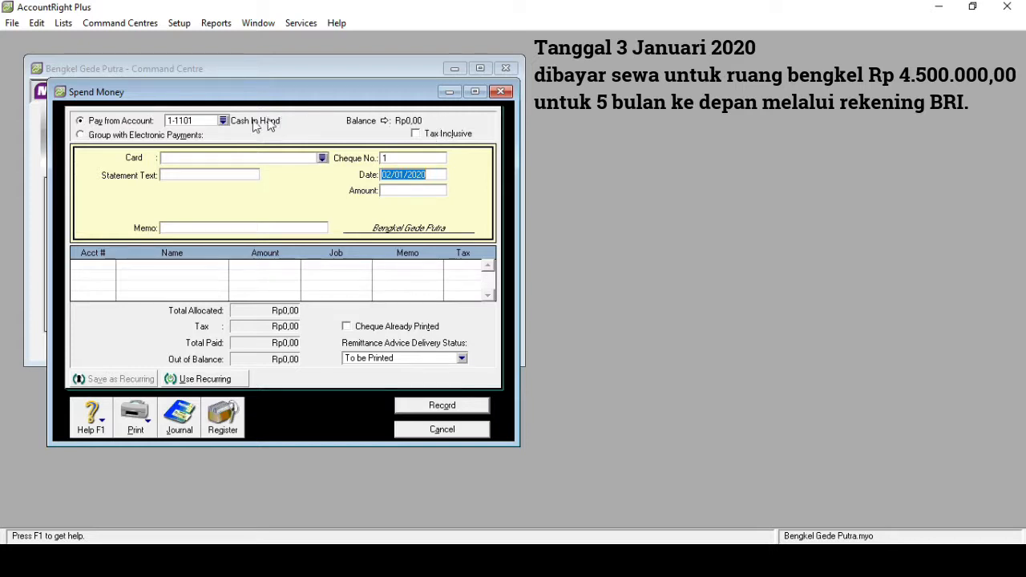
left_click(223, 121)
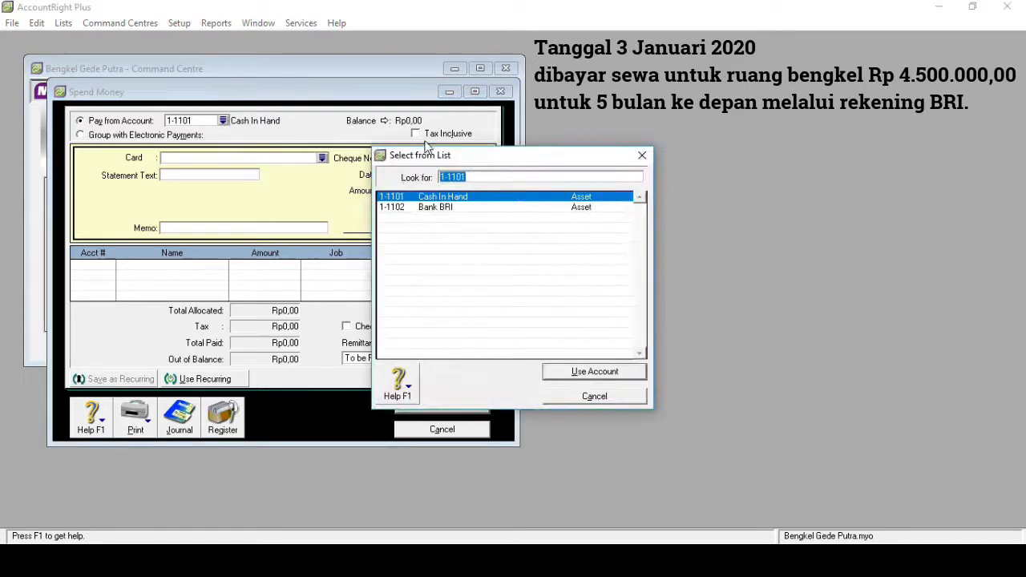
double_click(439, 208)
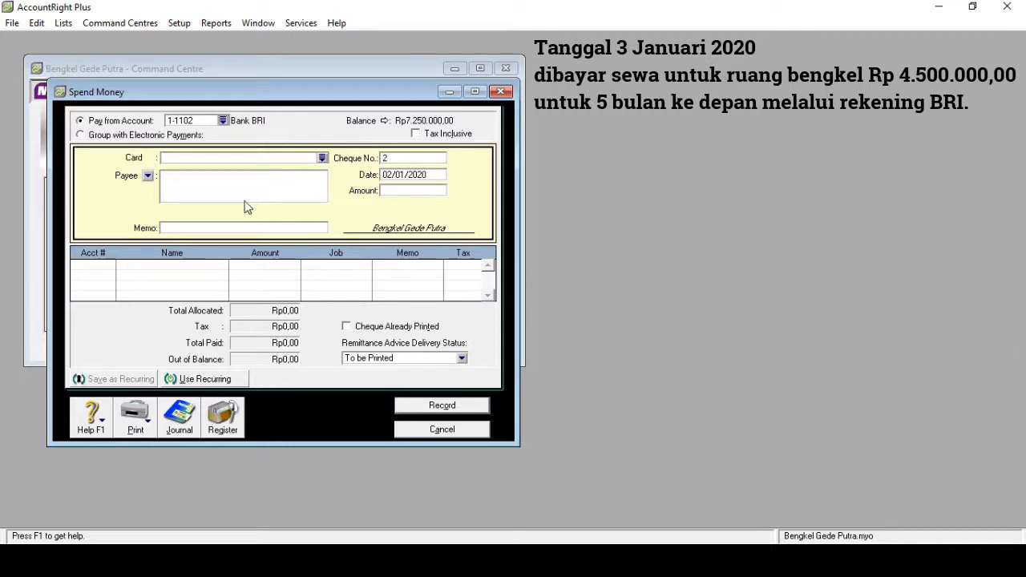
- Enter the memo "Membayar Sewa Bengkel" for the rent payment
left_click(200, 230)
type("Membayar Sewa Be")
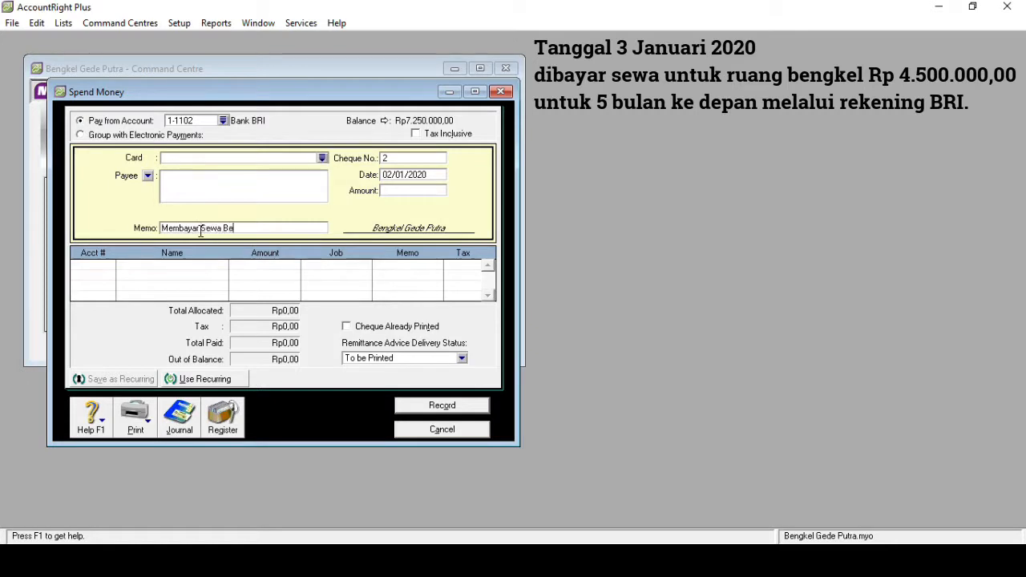
type("ngkel")
- Set the rent payment's date to 03/01/2020
left_click(394, 181)
left_click(387, 174)
key("BackSpace")
type("3")
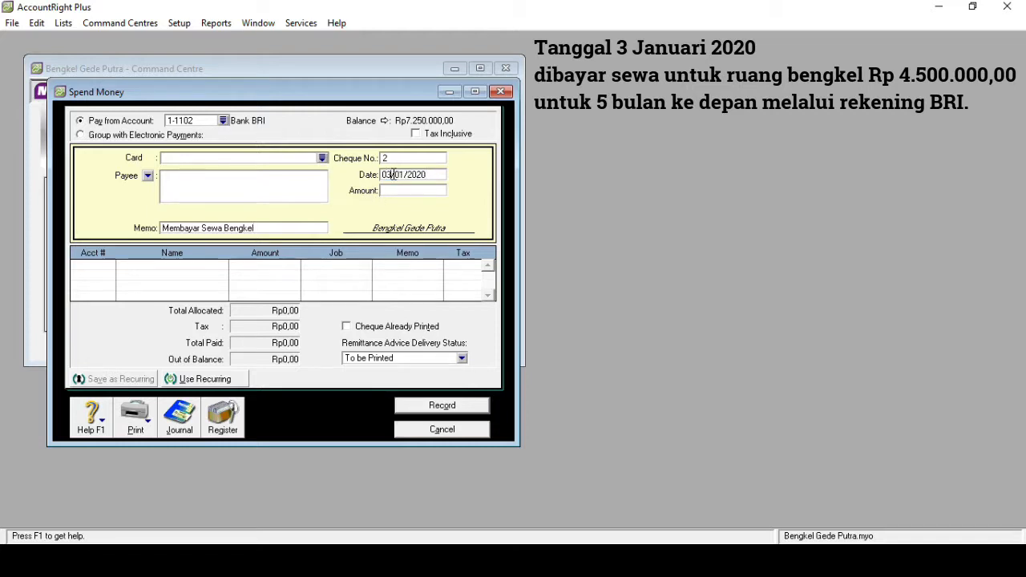
- Set the rent payment's amount to Rp4.500.000,00
left_click(394, 191)
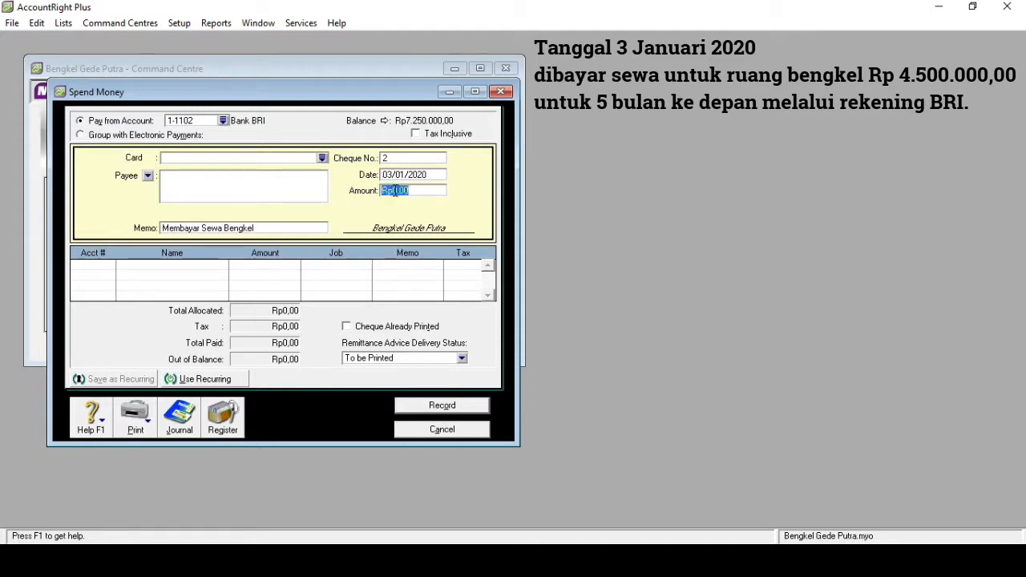
type("4500000")
key("Tab")
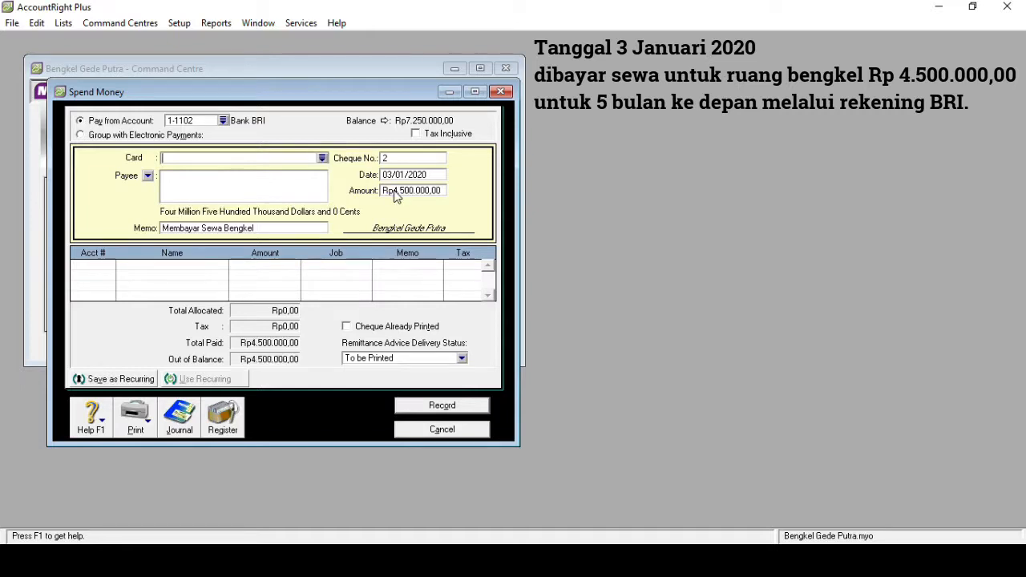
- Allocate the rent payment to account 1-1400 Prepaid Rent and record the Spend Money transaction
left_click(108, 268)
type("6")
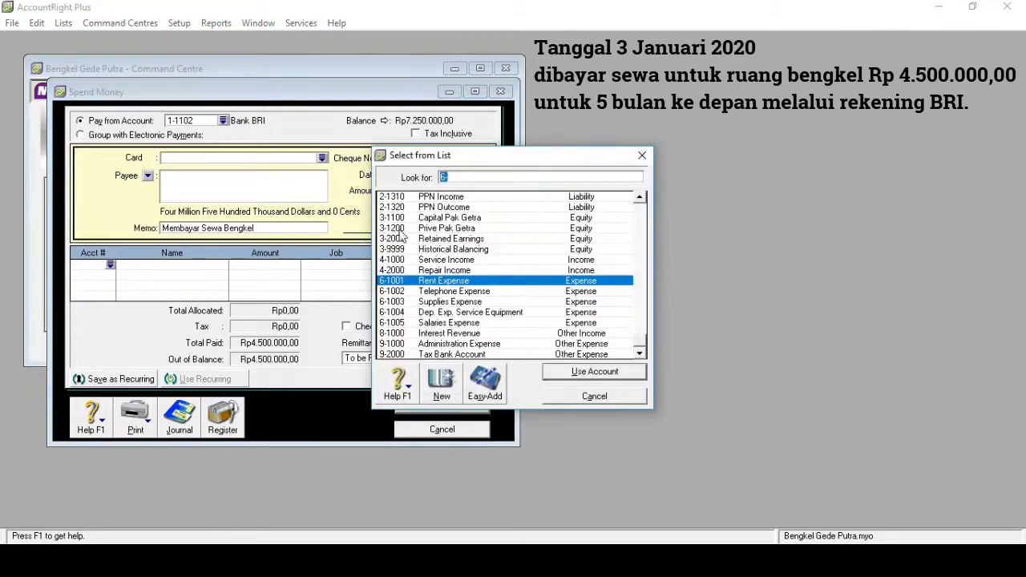
type("1")
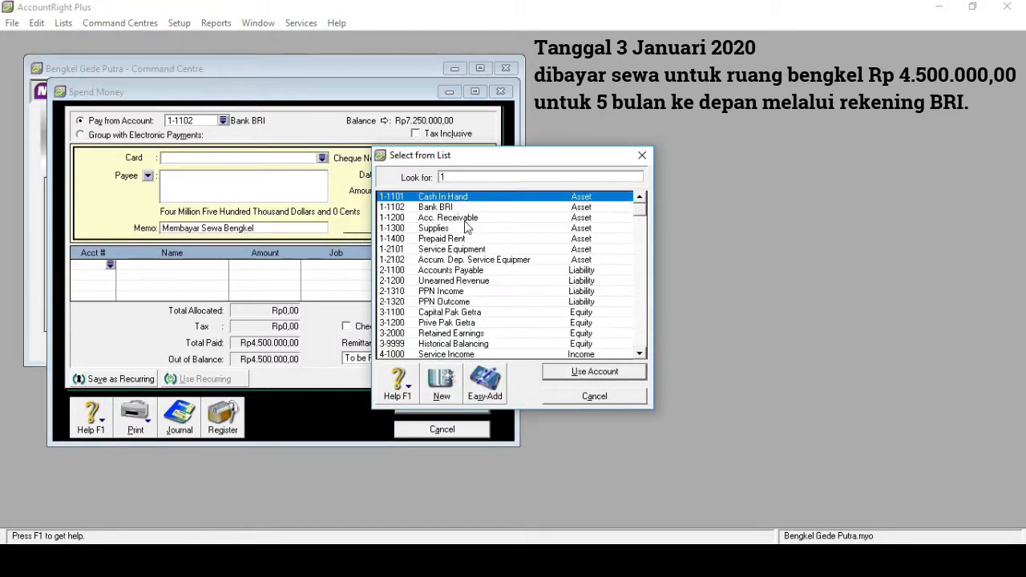
double_click(466, 239)
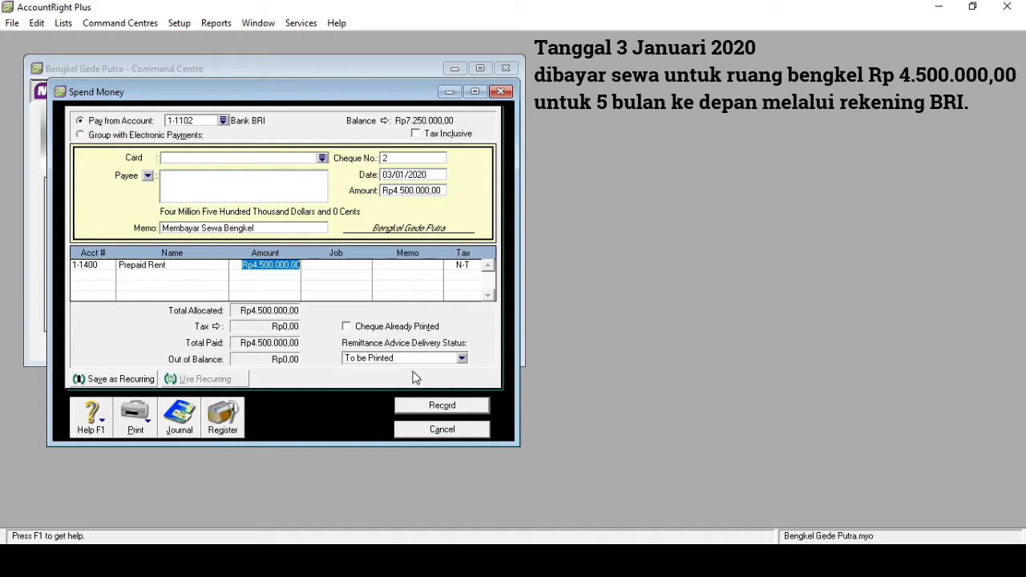
left_click(442, 406)
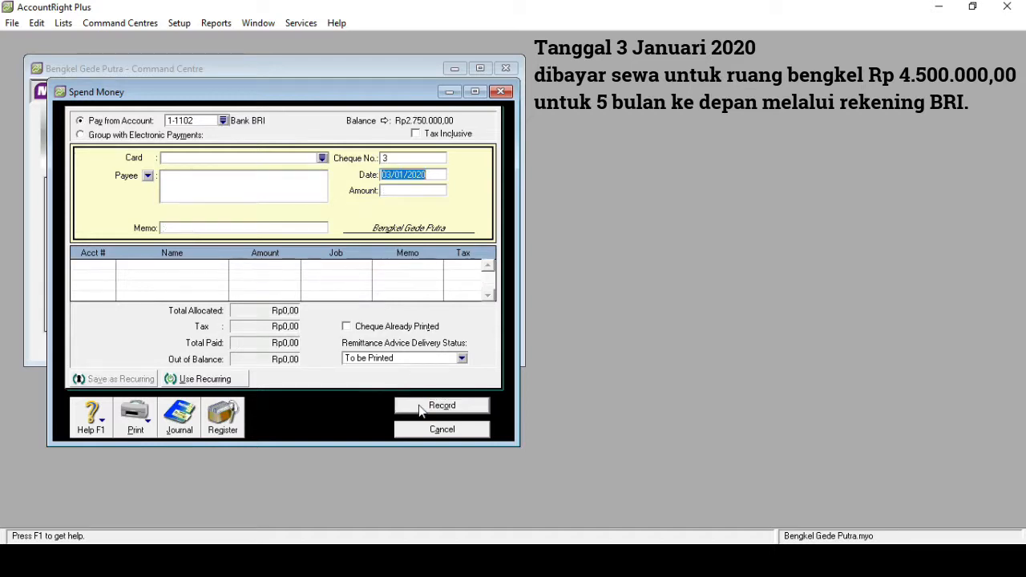
left_click(501, 93)
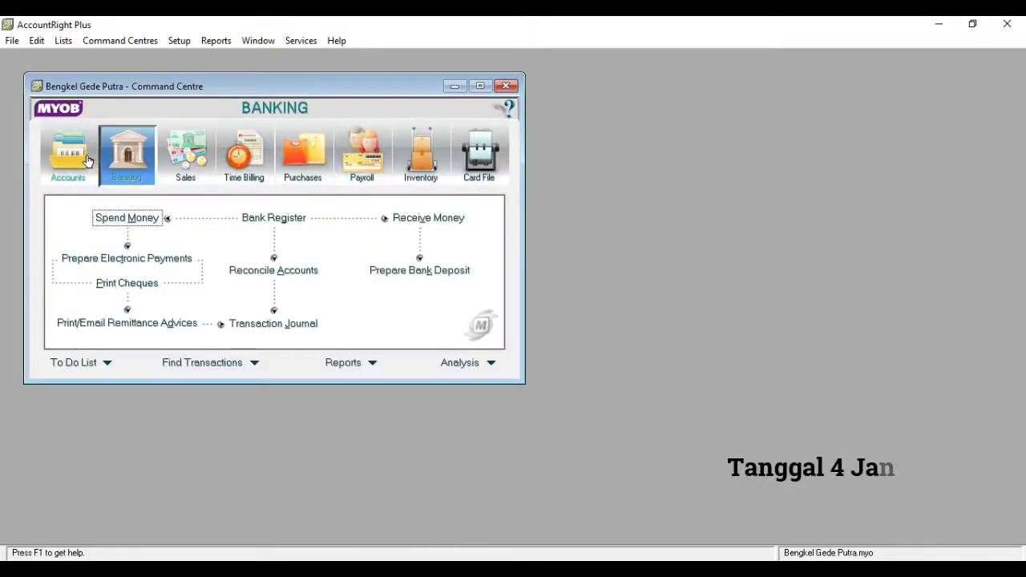
- Start a general journal entry for the equipment bought on credit and date it 04/01/2020
left_click(88, 161)
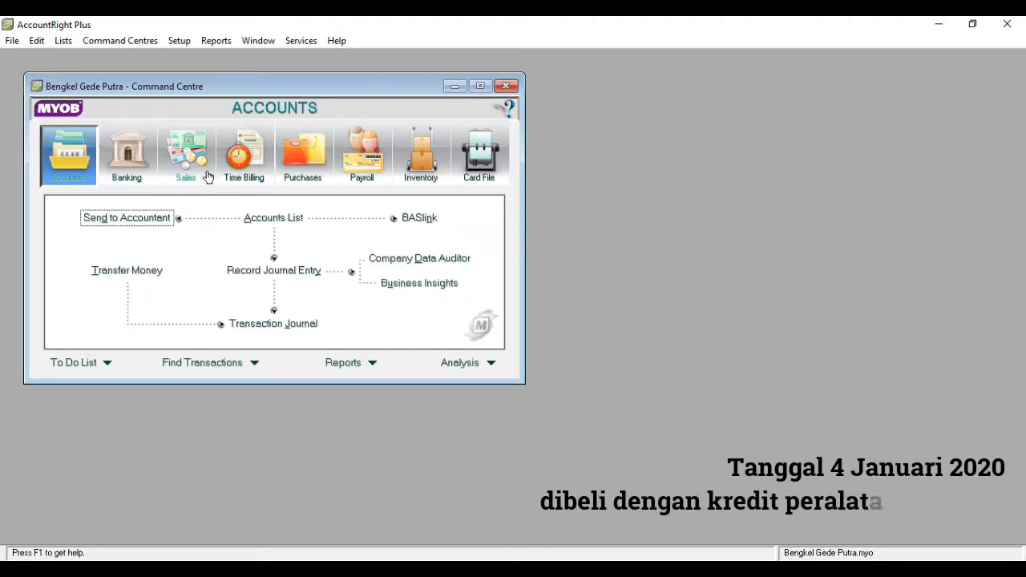
left_click(272, 272)
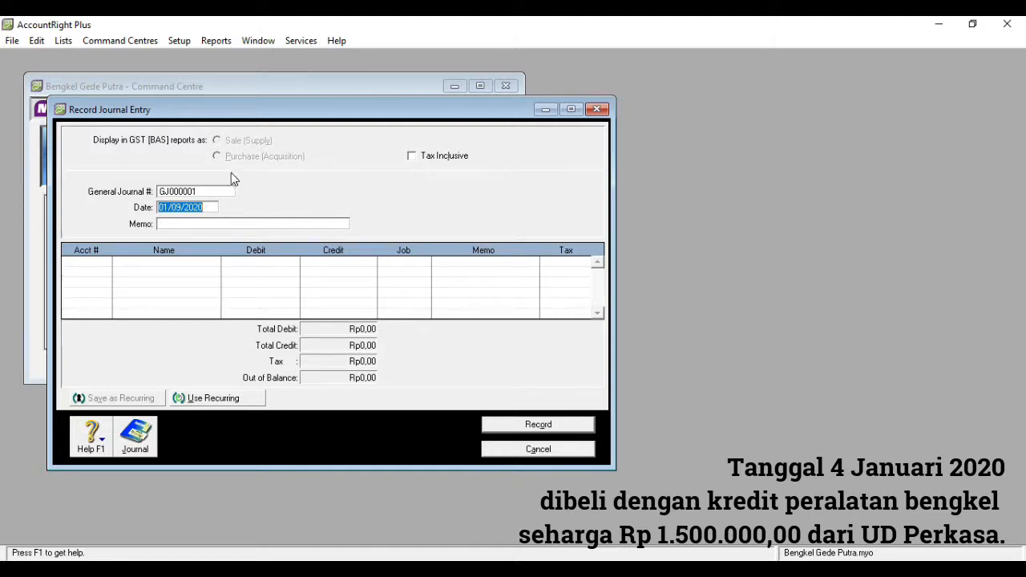
left_click(167, 208)
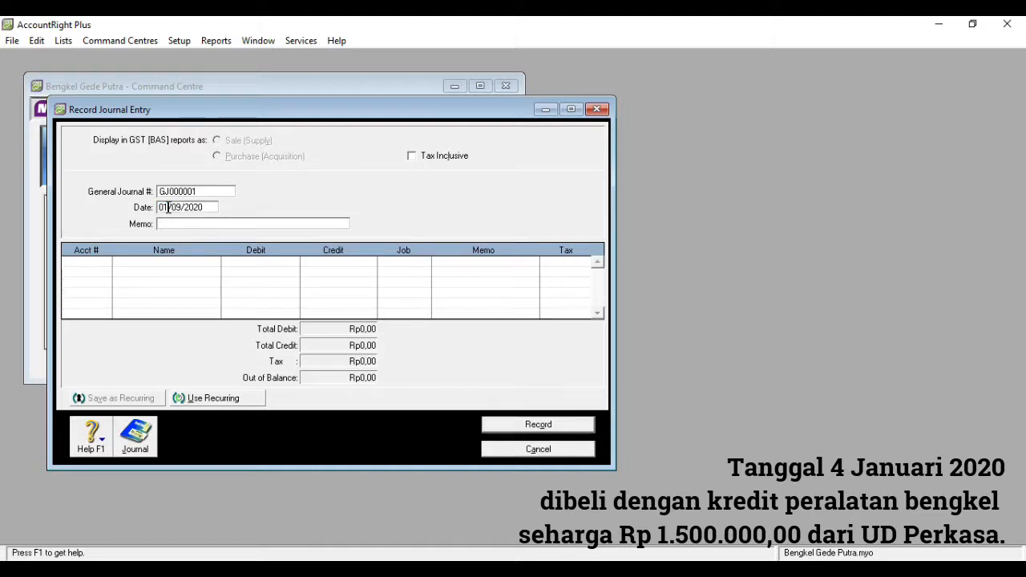
key("BackSpace")
type("4")
key("BackSpace")
type("1")
- Enter the memo "Membeli Peralatan Kredit" for the journal entry
left_click(170, 224)
type("Membeli")
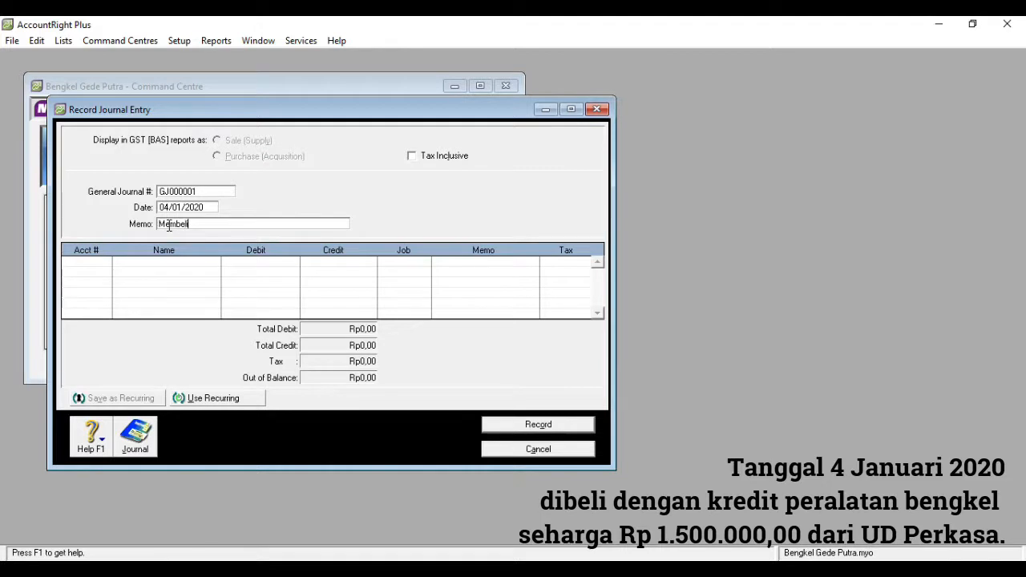
type("eralatan Kredit")
key("Tab")
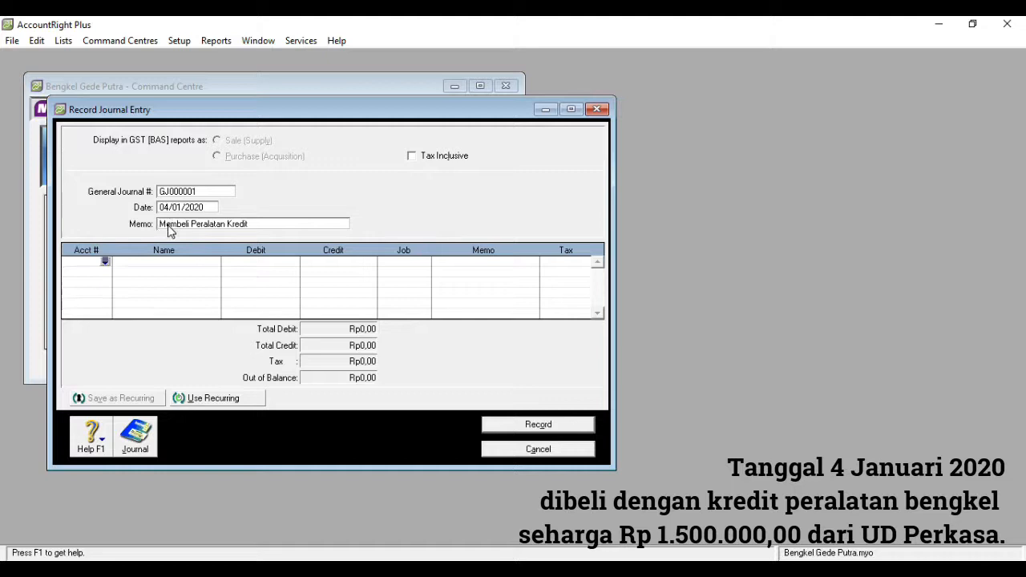
- Debit account 1-2101 Service Equipment with 1500000 on the first journal line
left_click(107, 263)
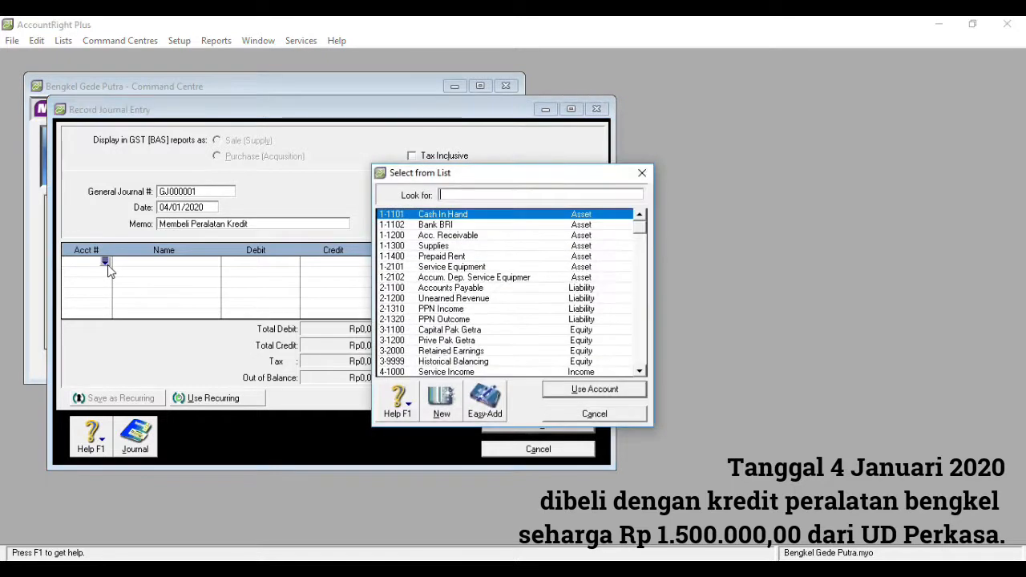
double_click(451, 272)
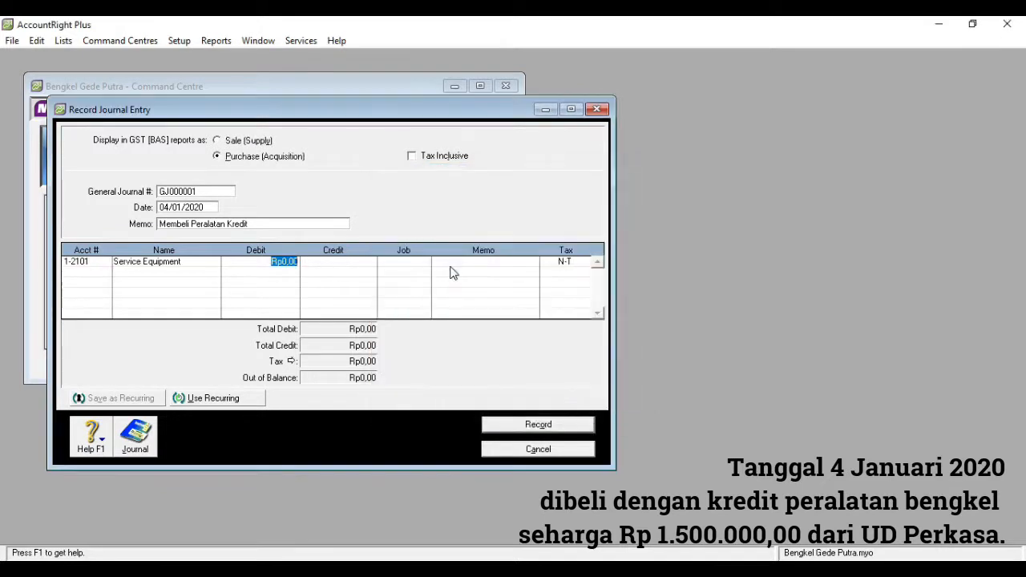
type("15000")
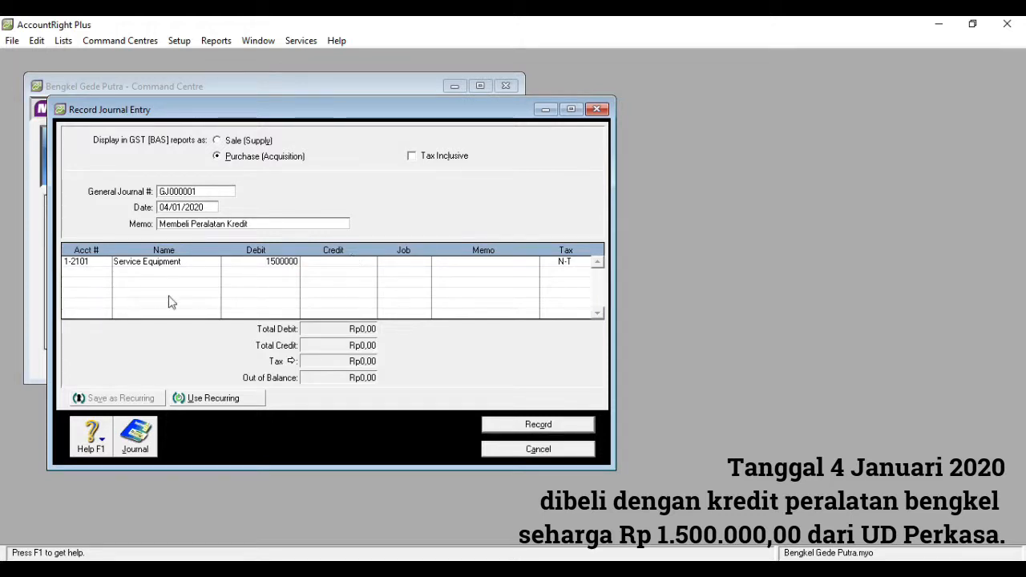
- Credit account 2-1100 Accounts Payable with Rp1.500.000,00 on the second line and record the journal entry
left_click(105, 274)
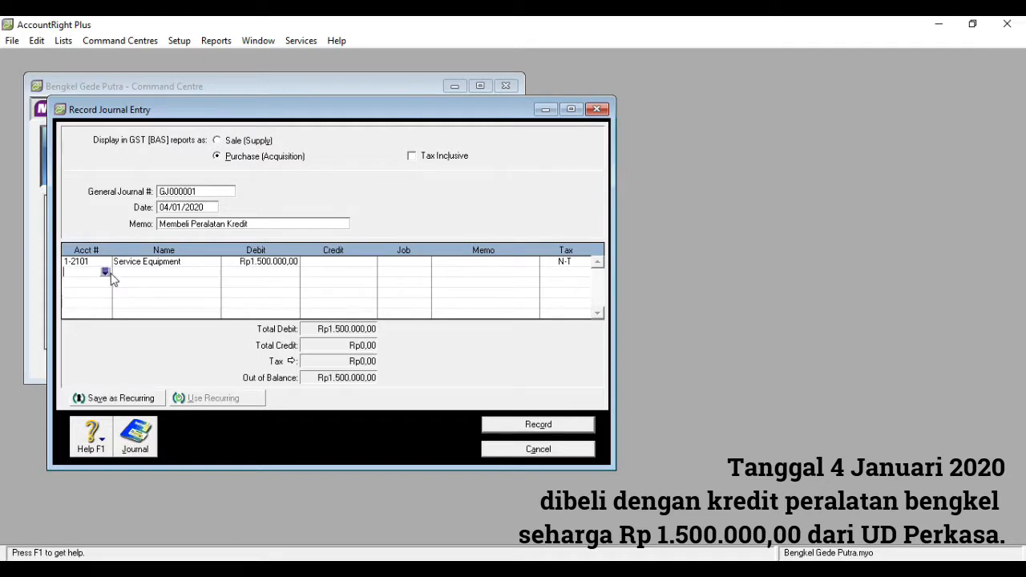
left_click(106, 274)
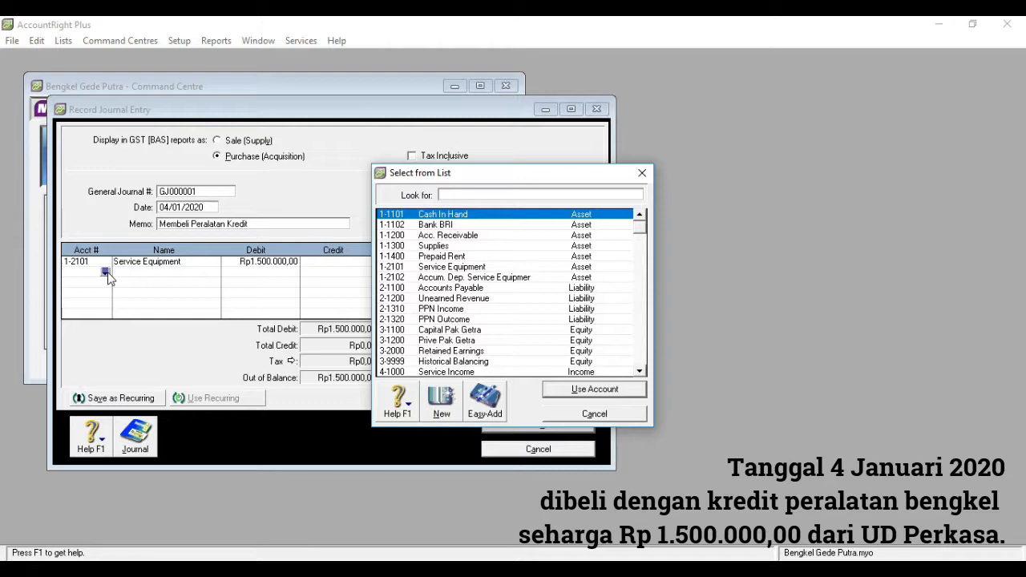
type("2")
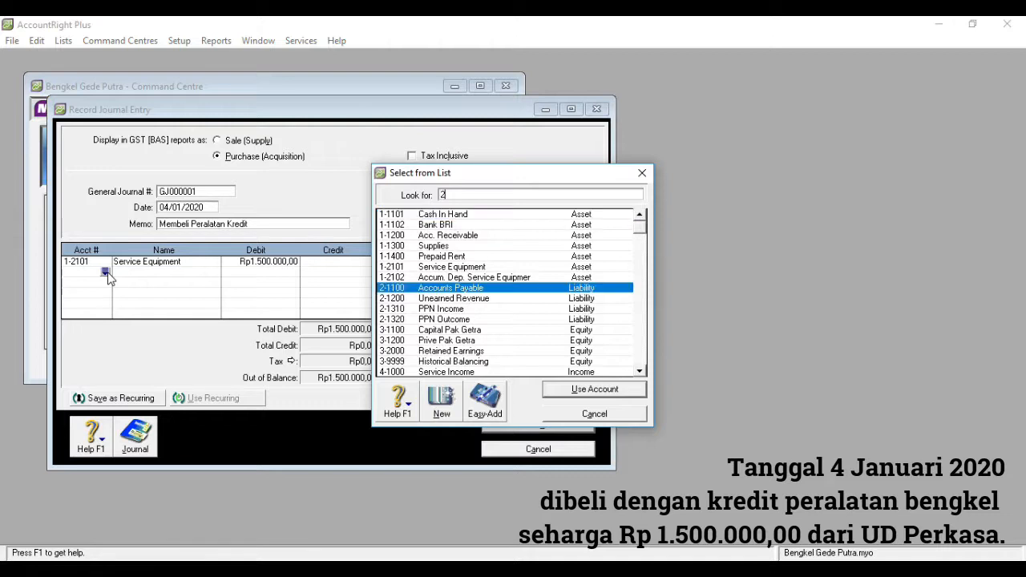
double_click(455, 289)
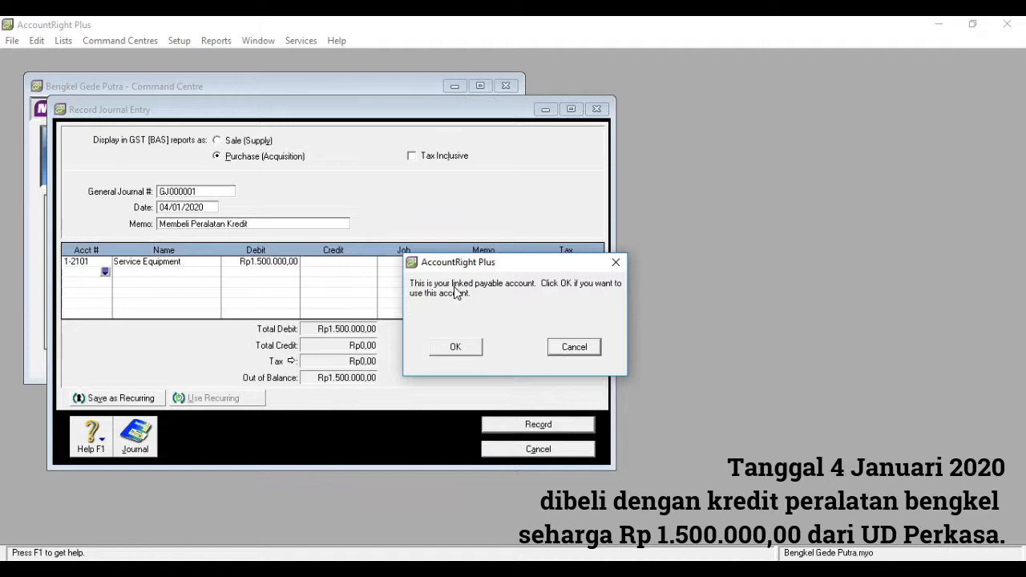
left_click(461, 352)
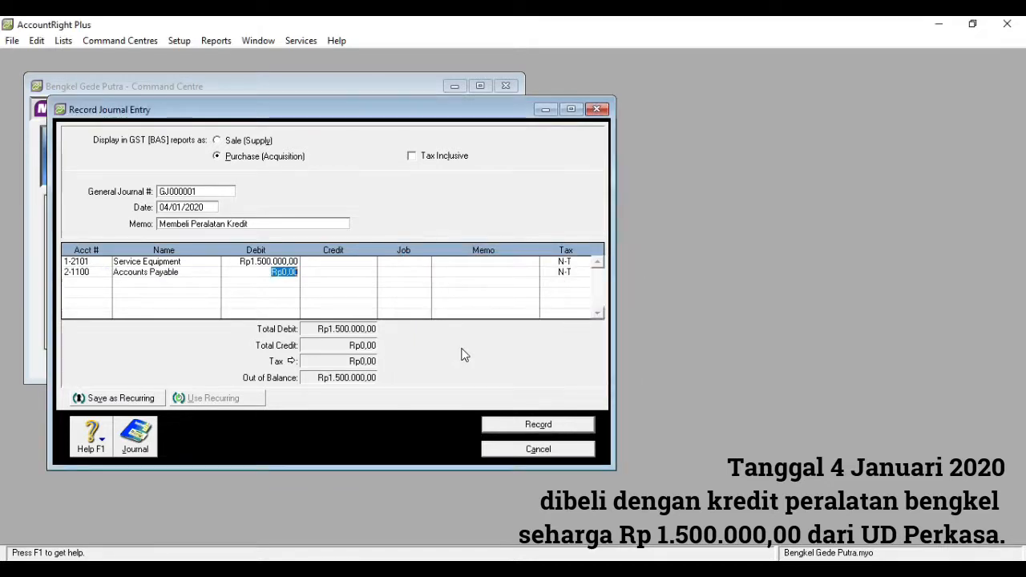
left_click(334, 273)
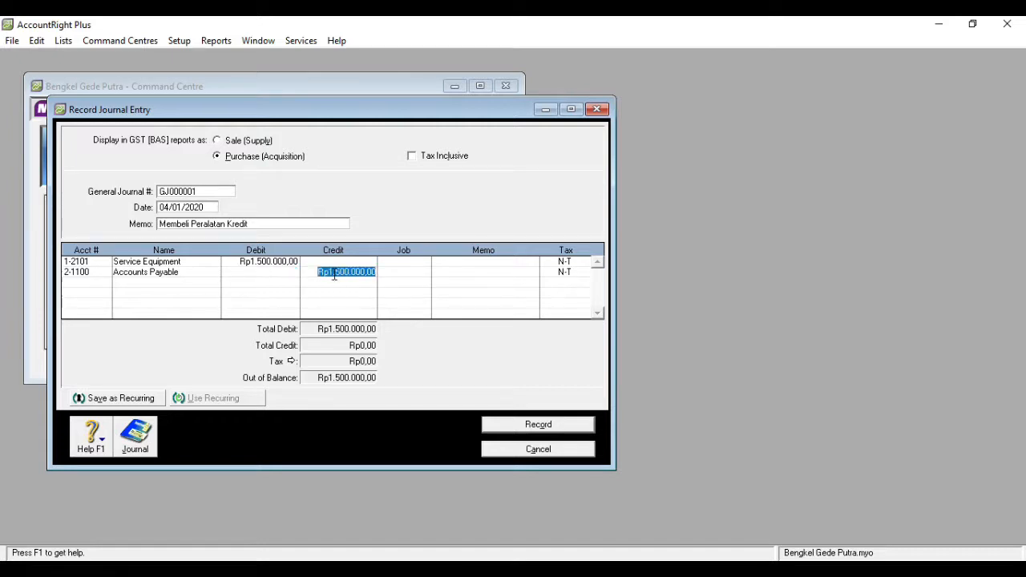
left_click(393, 271)
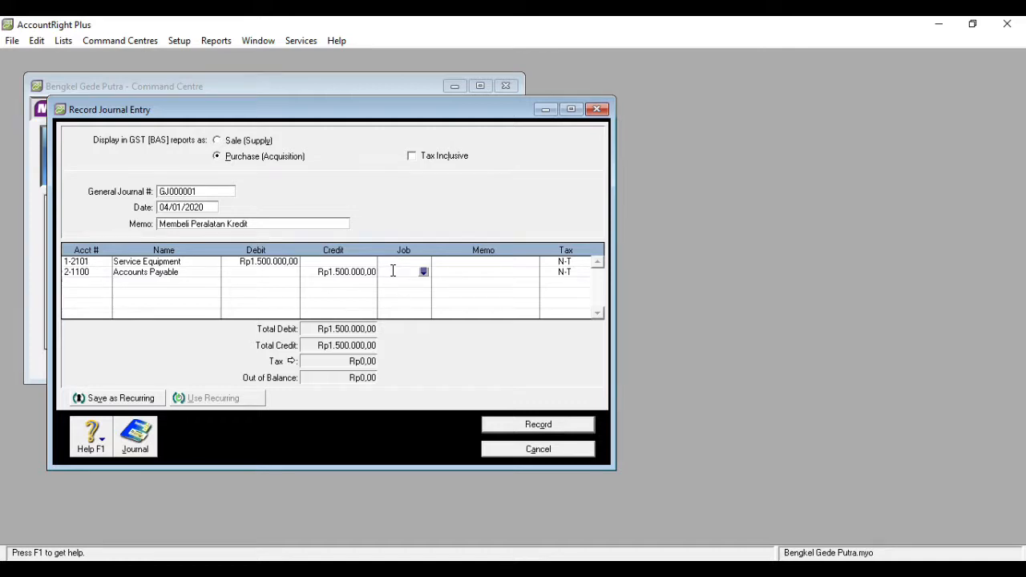
left_click(551, 425)
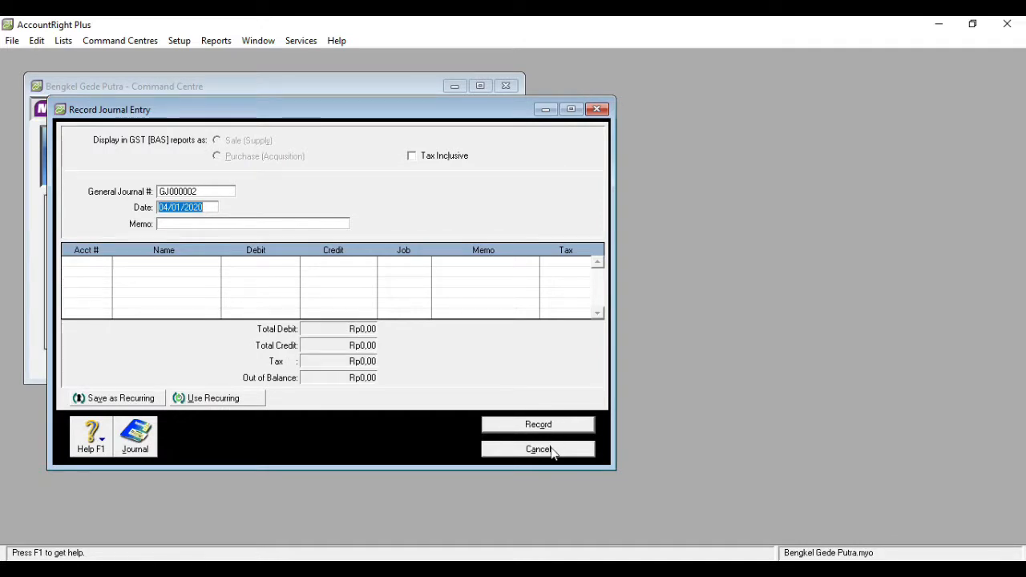
left_click(553, 451)
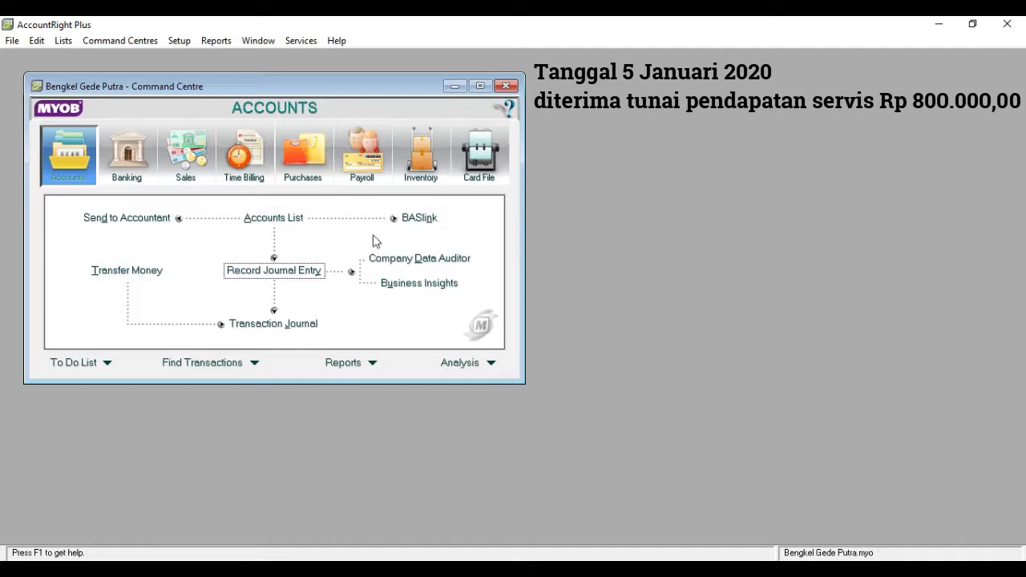
- Start a Receive Money transaction into 1-1101 Cash In Hand, dated 05/01/2020, with an amount received of Rp800.000,00
left_click(139, 170)
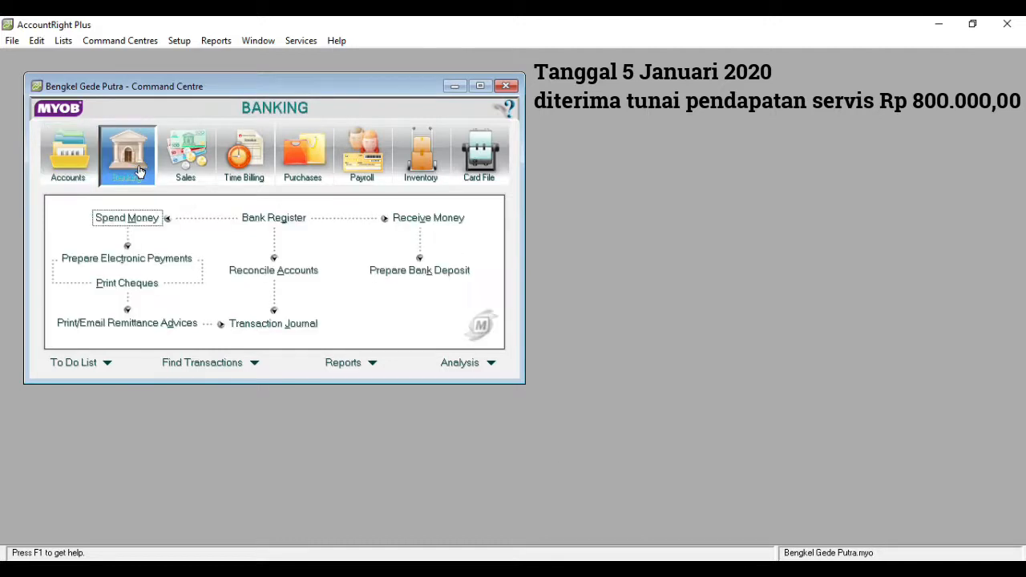
left_click(401, 219)
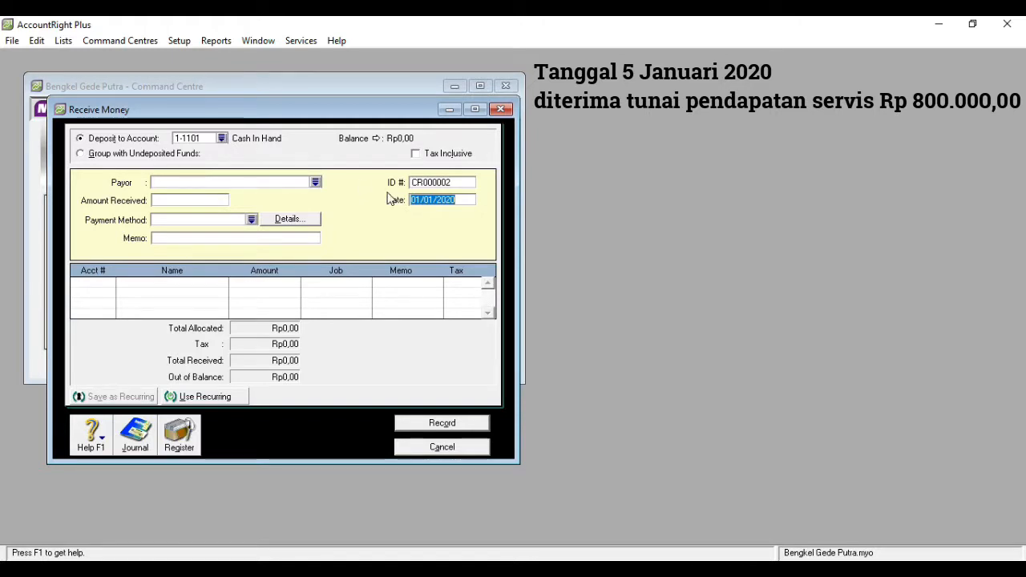
left_click(419, 199)
key("BackSpace")
type("5")
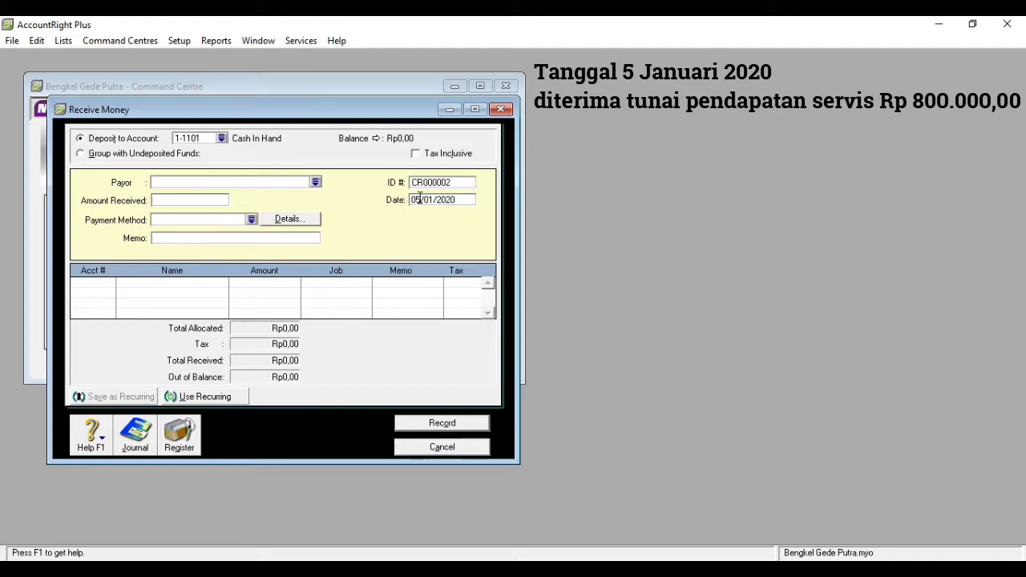
left_click(199, 200)
type("800000")
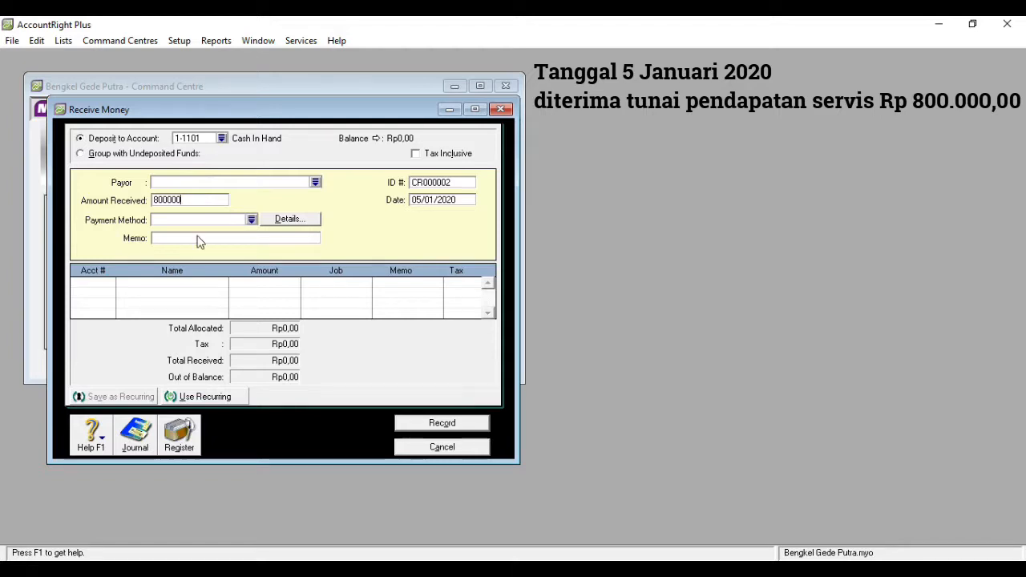
- Enter the memo "Diterima Tunai Pendapatan Service" for the cash receipt
left_click(191, 240)
type("Diterim")
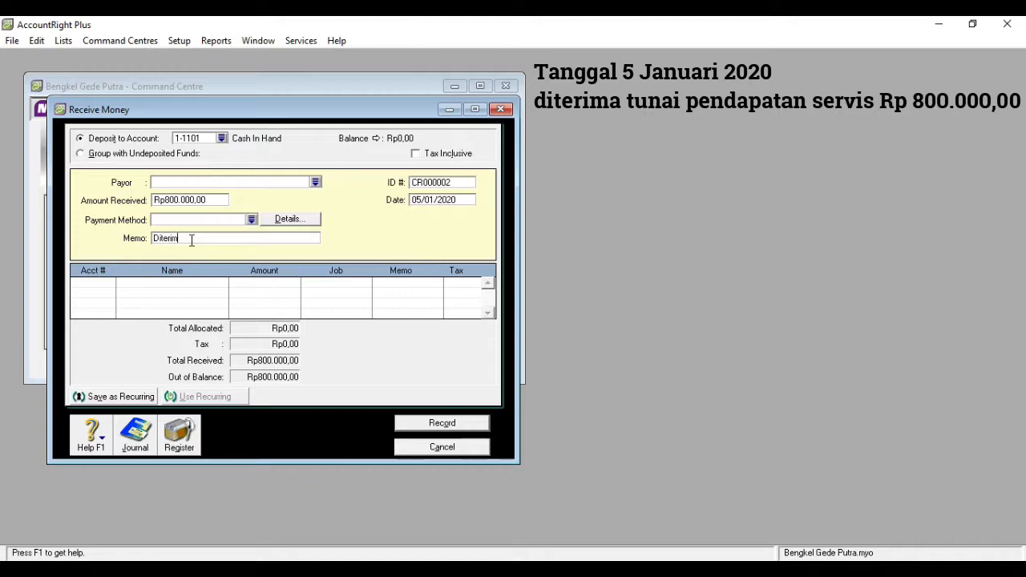
type("a Tunai ")
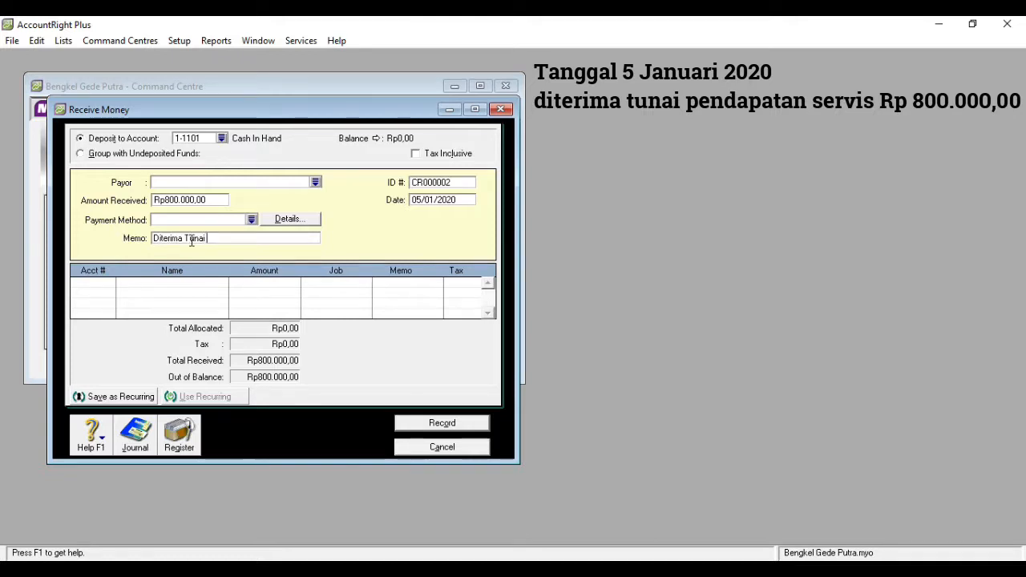
type("Pendapatan Serv")
key("BackSpace")
key("BackSpace")
type("vi")
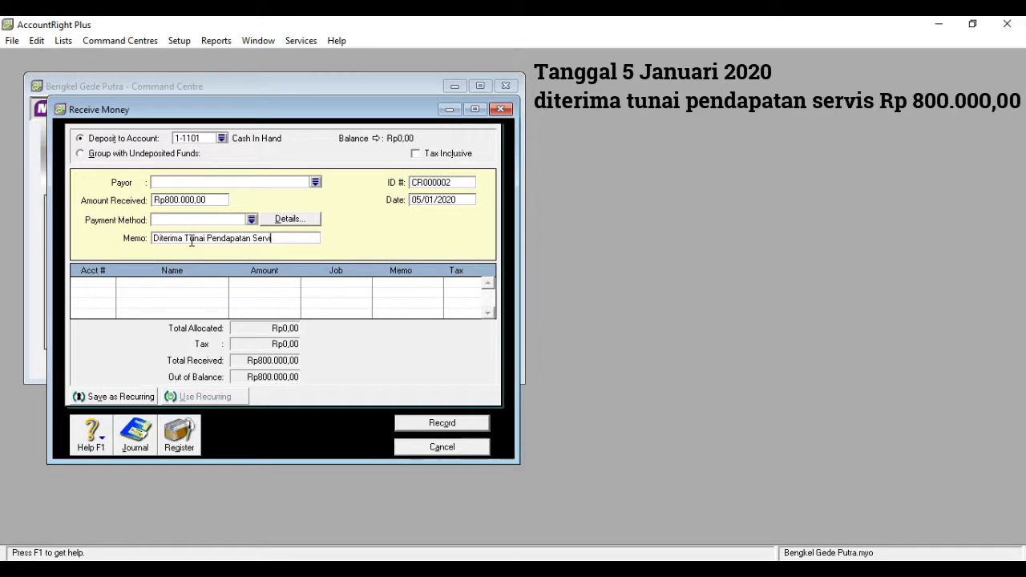
key("Tab")
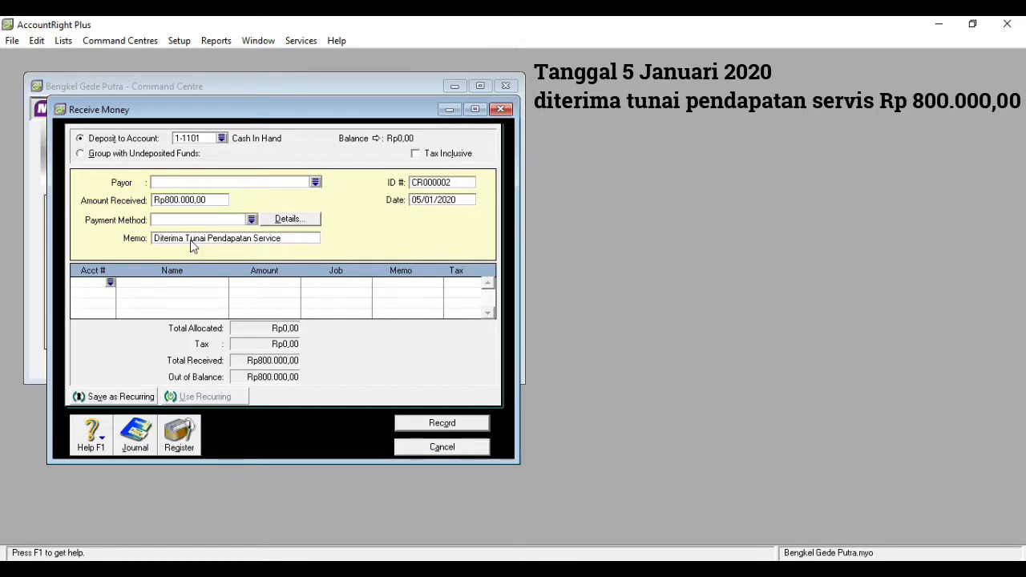
- Allocate the cash receipt to account 4-1000 Service Income and record the Receive Money transaction
left_click(110, 283)
type("4")
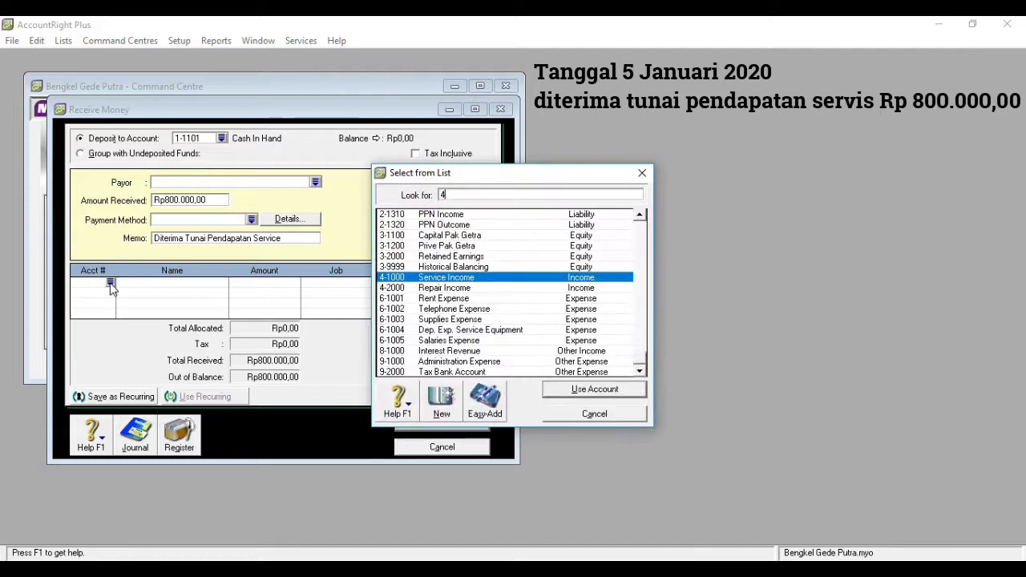
double_click(452, 278)
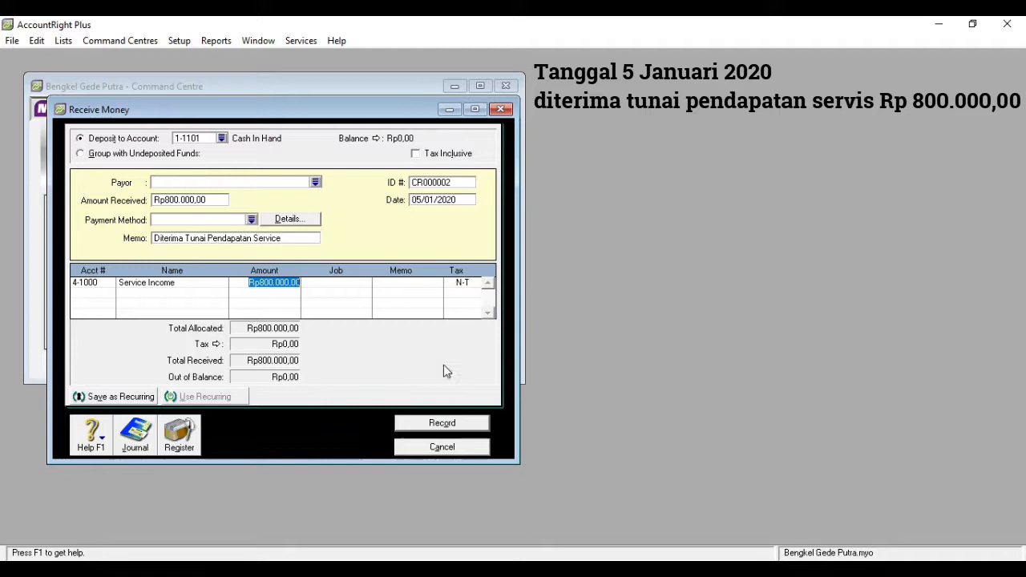
left_click(441, 425)
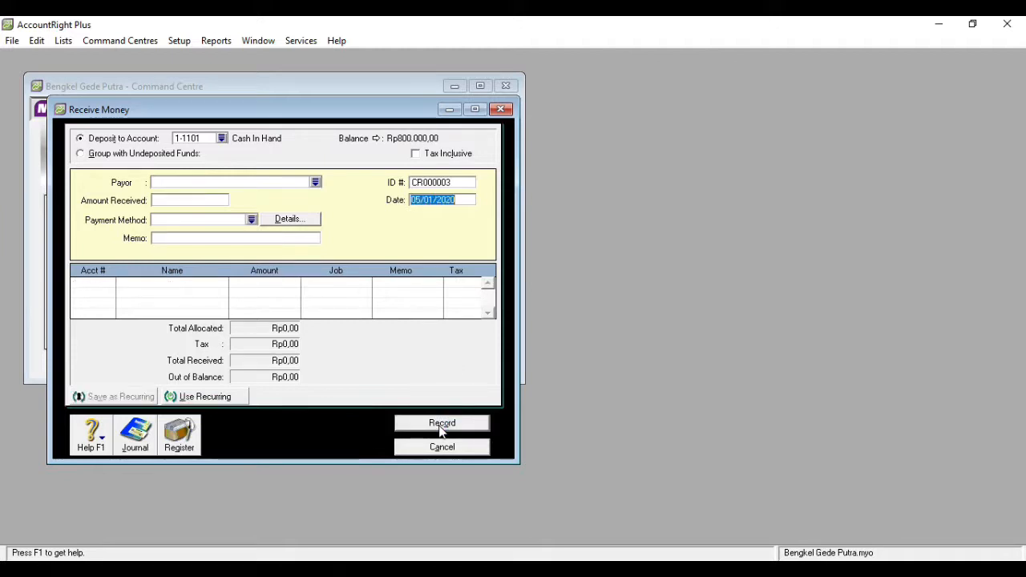
left_click(501, 110)
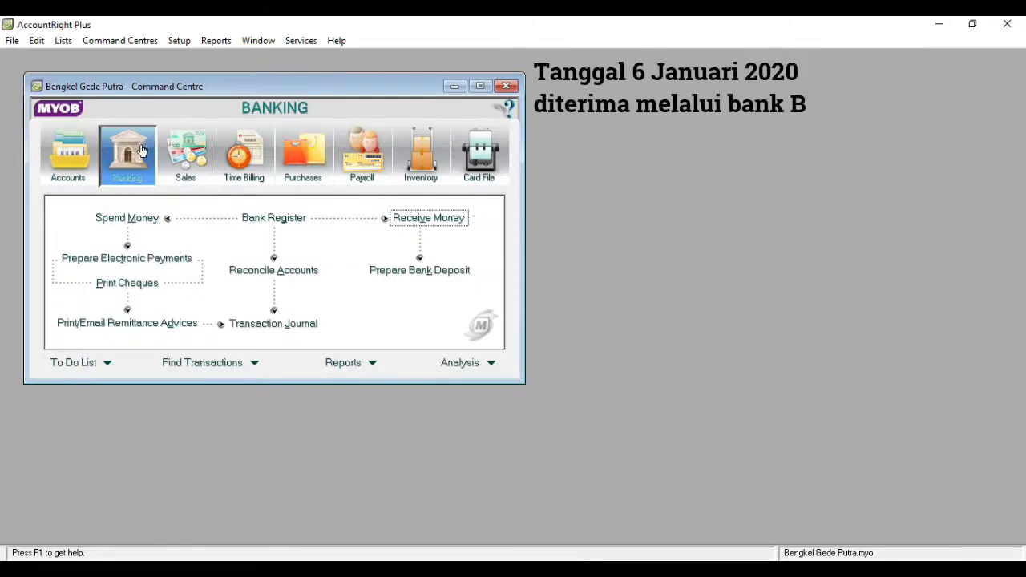
- Start a Receive Money transaction dated 06/01/2020 with an amount received of Rp4.000.000,00
left_click(403, 220)
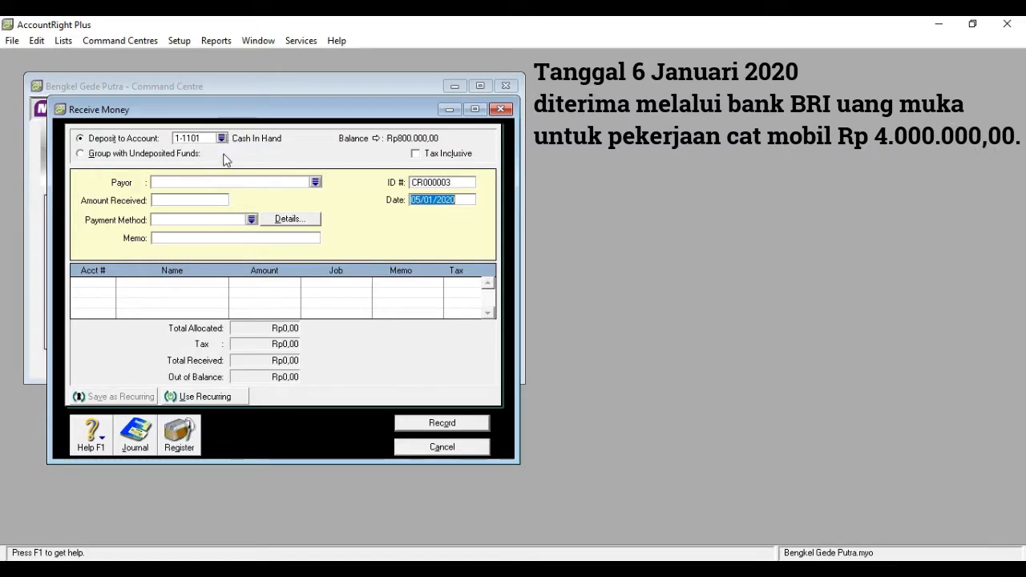
left_click(191, 200)
type("4000000")
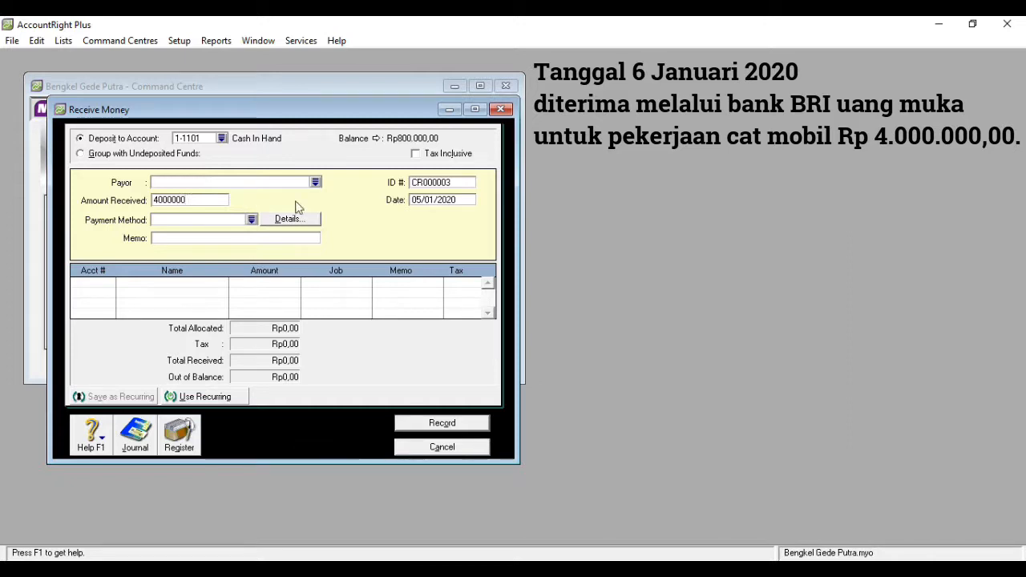
left_click(423, 204)
left_click(421, 200)
type("6")
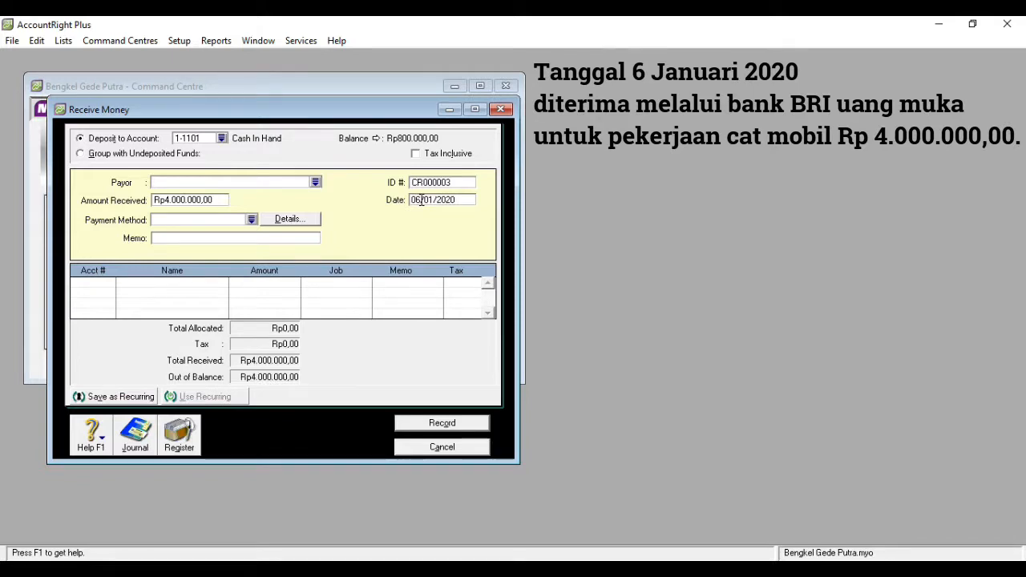
- Enter the memo "Diterima Uang Muka Pekerjaan Cat" for the down payment receipt
left_click(234, 239)
type("Diterim")
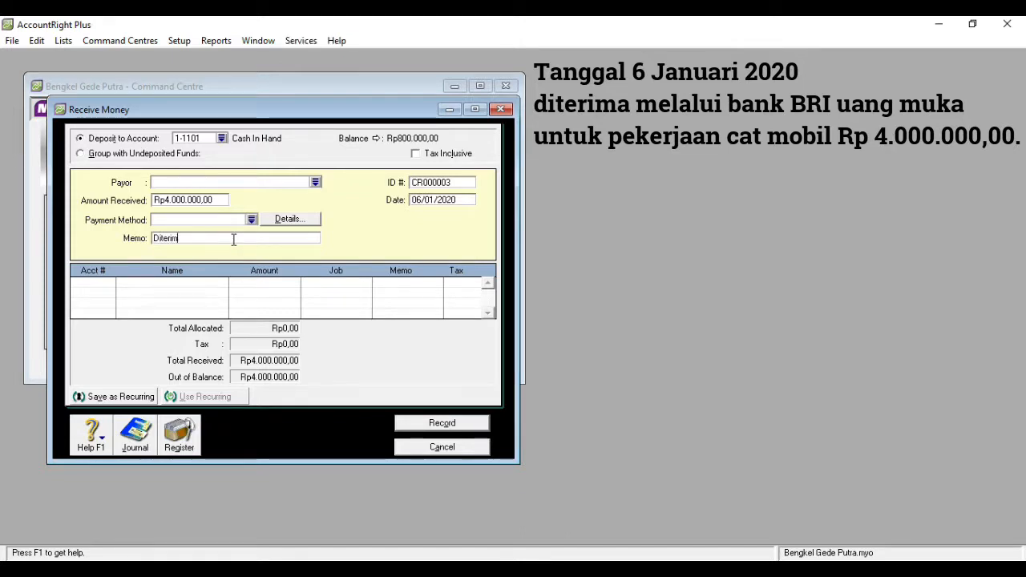
type("a Uang Muka")
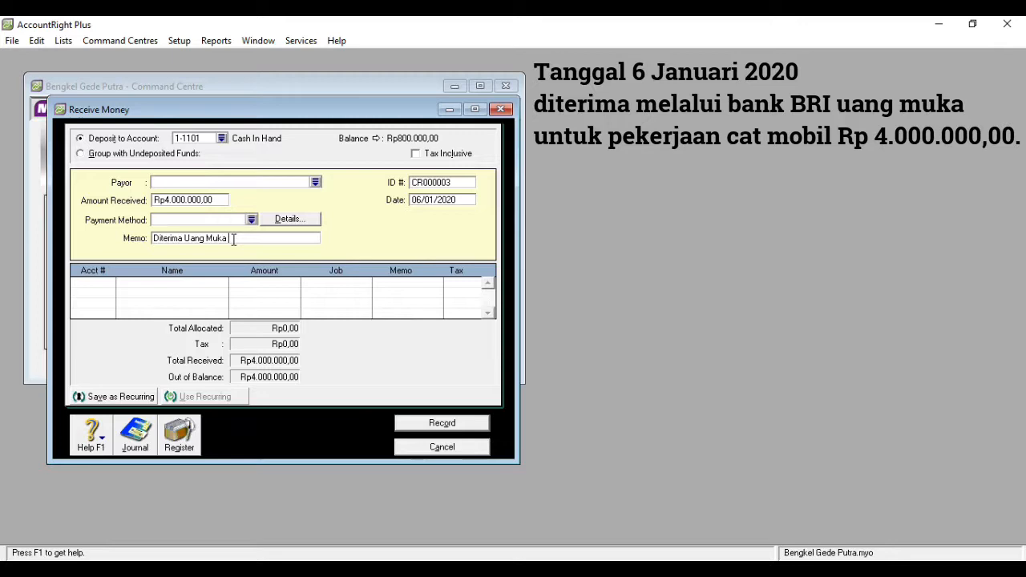
type(" Pekerjaan Cat")
- Look up the account for the first allocation line of the down payment receipt, searching the account list for numbers beginning with 8
left_click(99, 282)
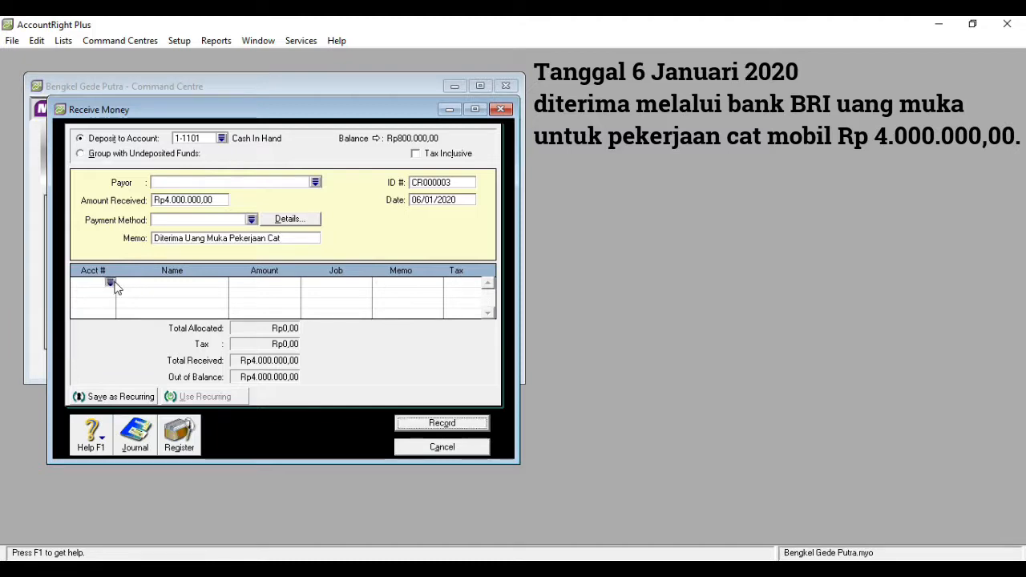
type("4")
type("8")
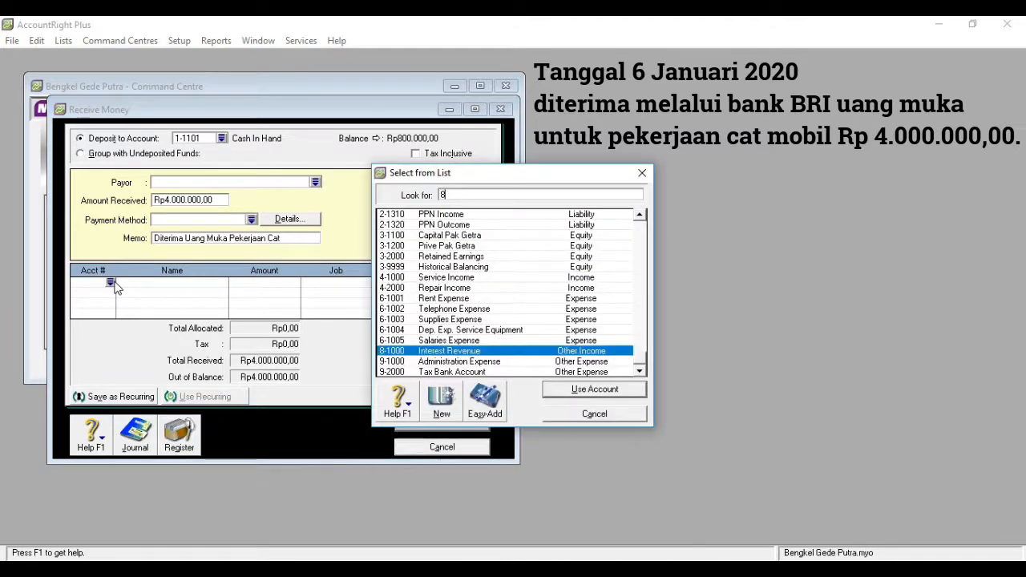
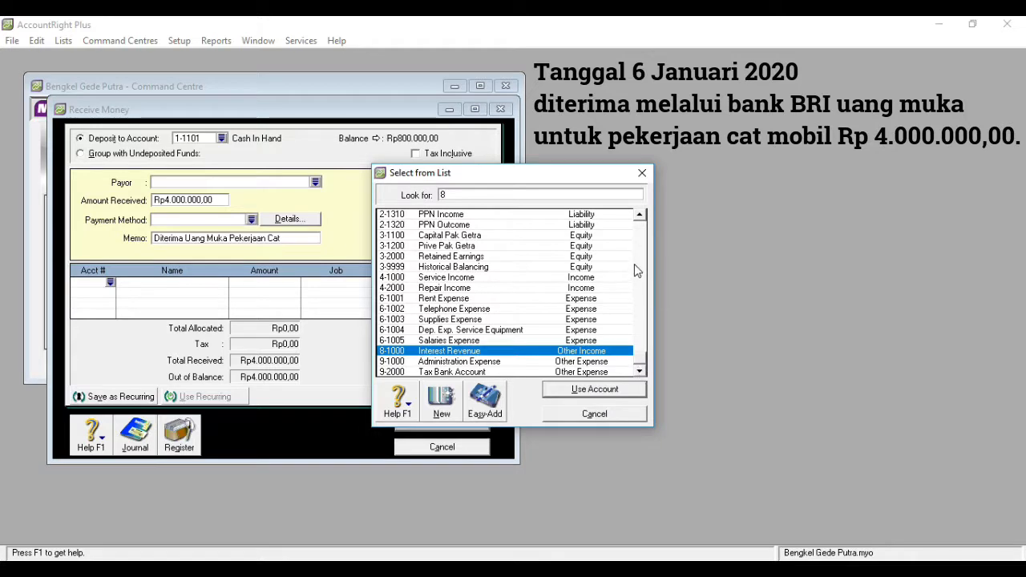
- Allocate the down payment receipt to account 2-1200 Unearned Revenue, then record the Receive Money transaction and close its window
left_click(641, 218)
left_click(640, 218)
left_click(641, 218)
left_click(641, 218)
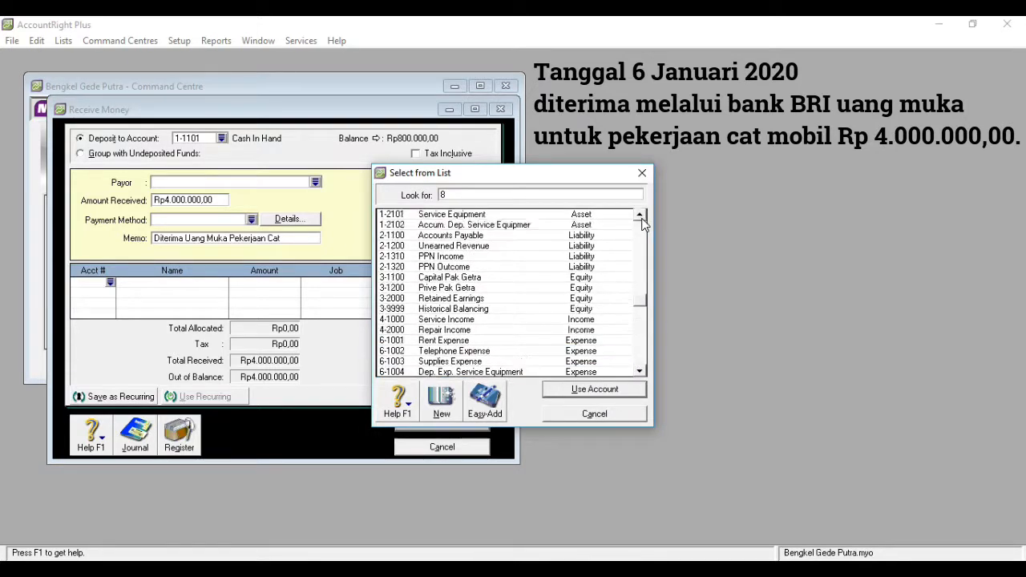
double_click(492, 246)
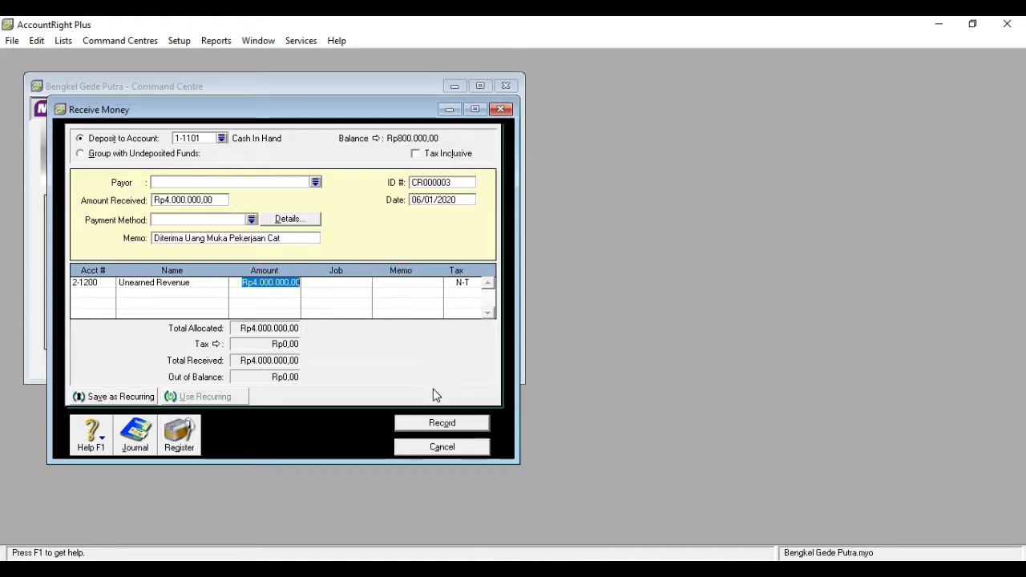
left_click(438, 426)
left_click(425, 447)
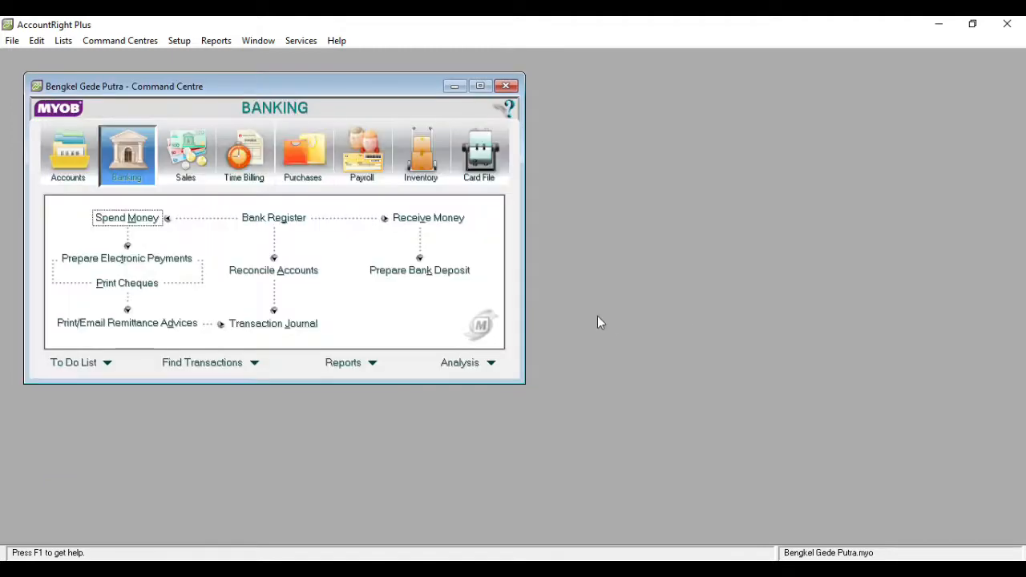
- Start a general journal entry dated 09/01/2020
left_click(75, 171)
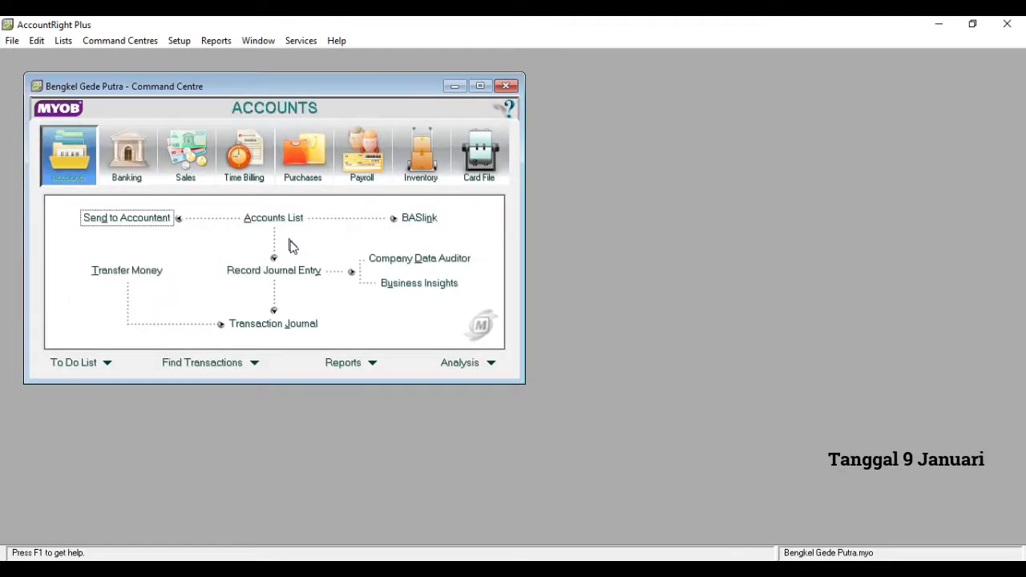
left_click(281, 272)
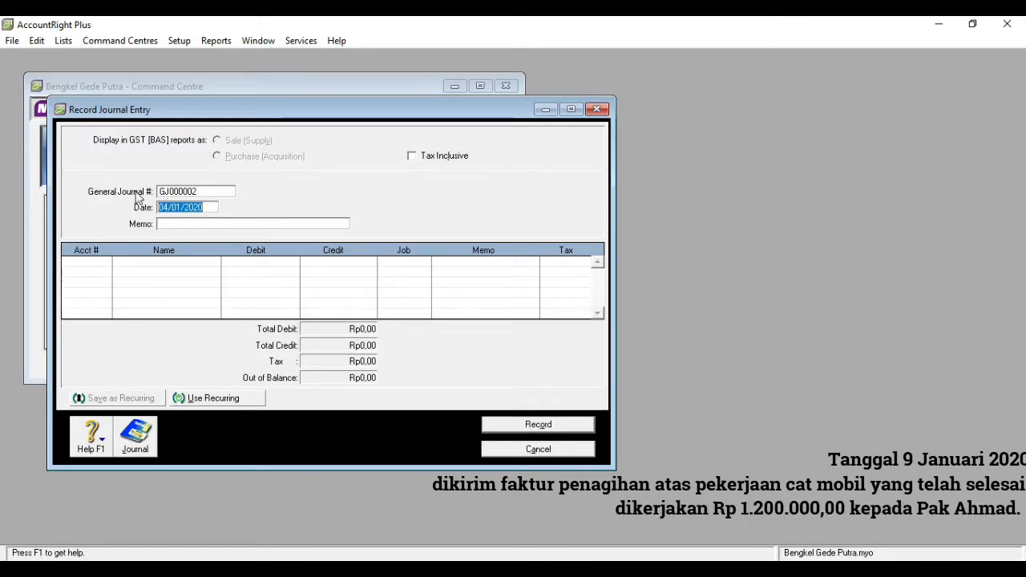
left_click(168, 207)
double_click(168, 207)
type("09")
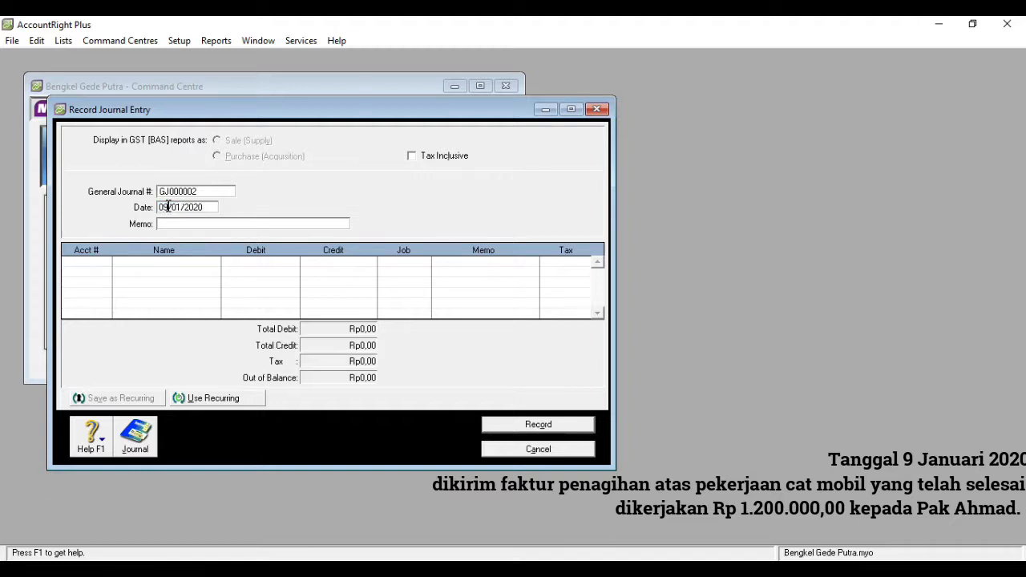
- Enter the memo "Dikirim Faktur Penagihan Pekerjaan Cat" for the journal entry
left_click(171, 223)
type("D")
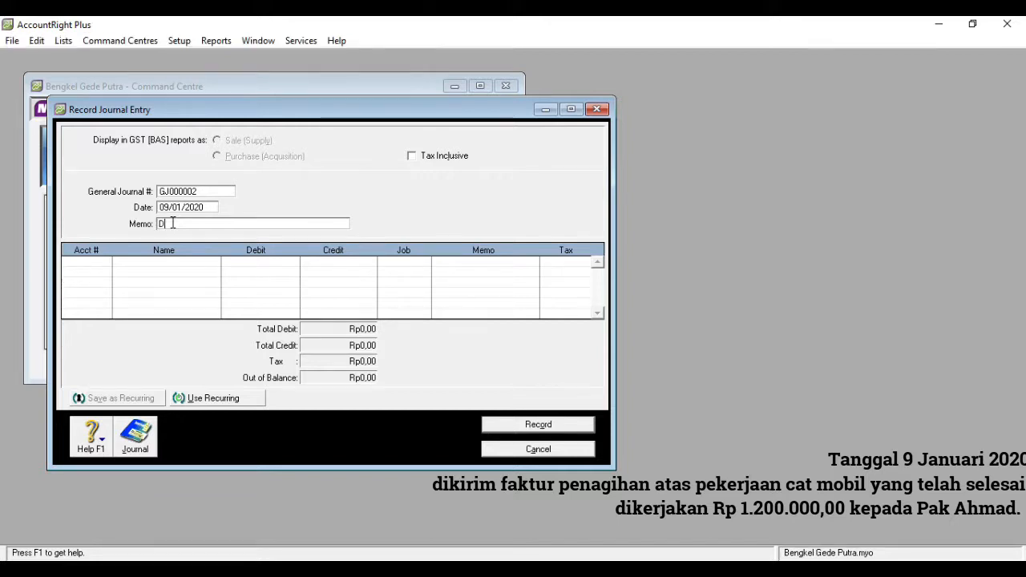
type("ikirim Faktur")
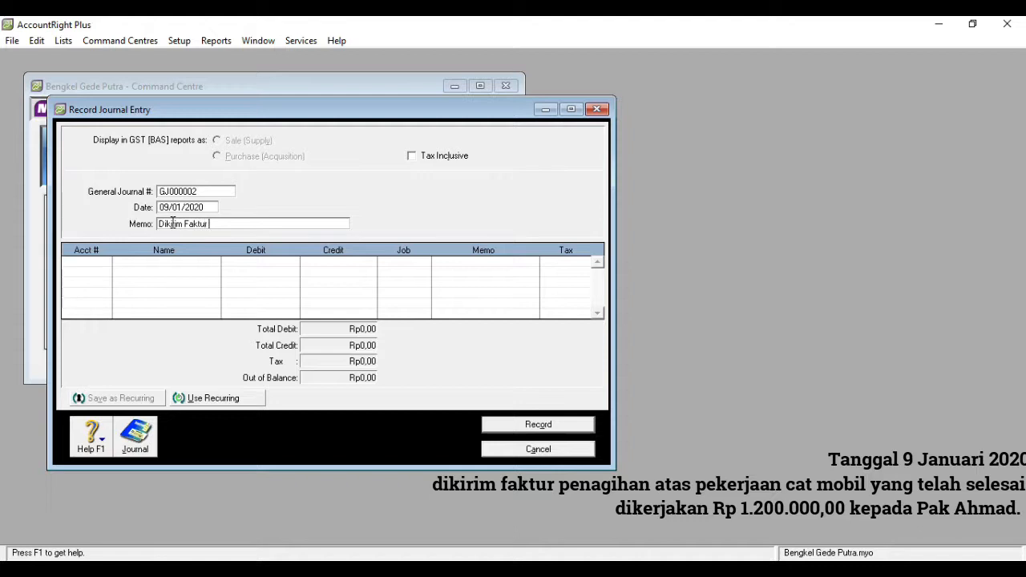
type(" Penagihan Pekerjaan Cat")
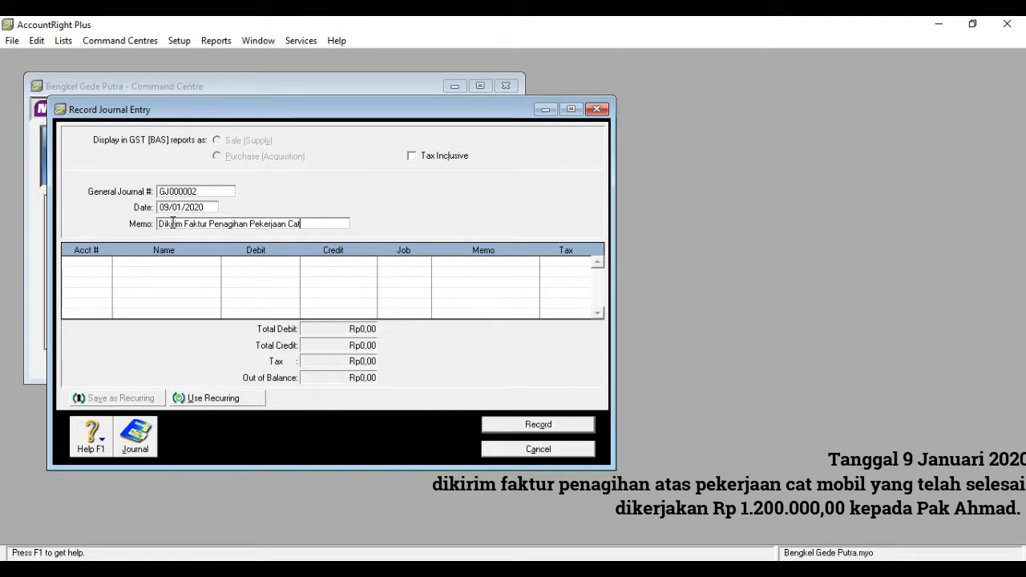
- Add a first journal line debiting account 1-1200 Acc. Receivable with Rp1.200.000,00, accepting the use of the linked receivable account
left_click(97, 265)
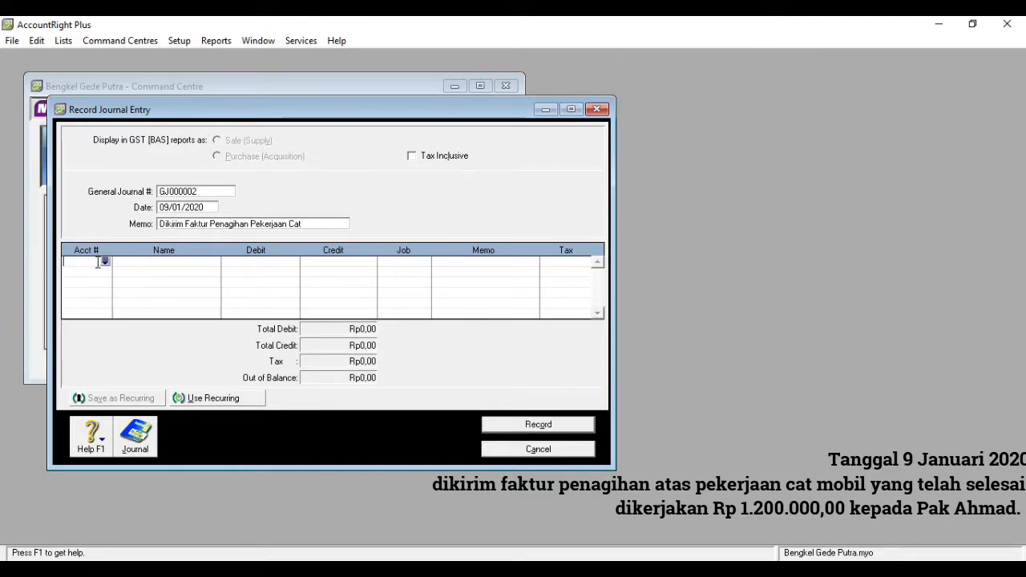
left_click(106, 263)
type("1-1200")
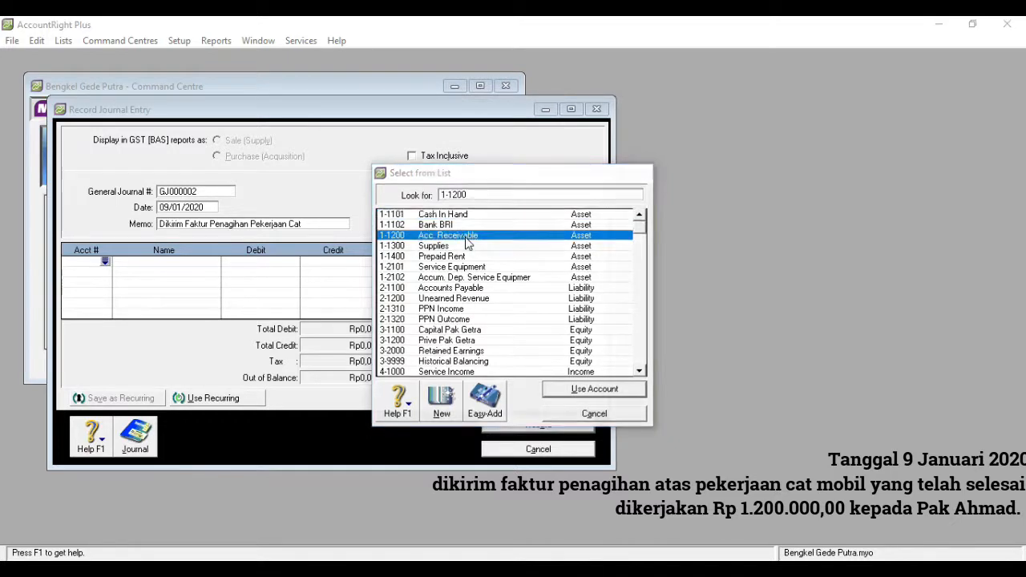
double_click(468, 240)
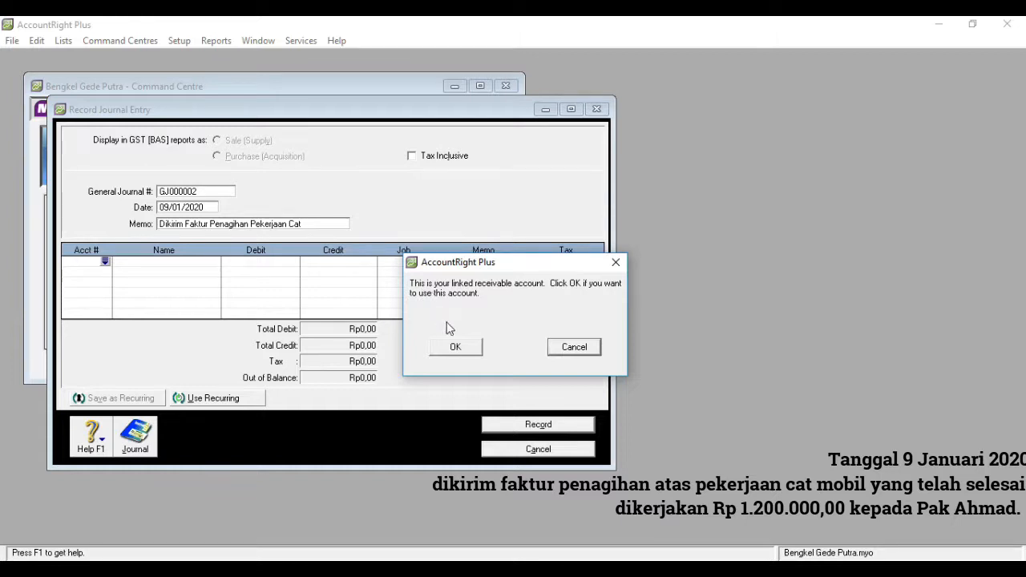
left_click(454, 346)
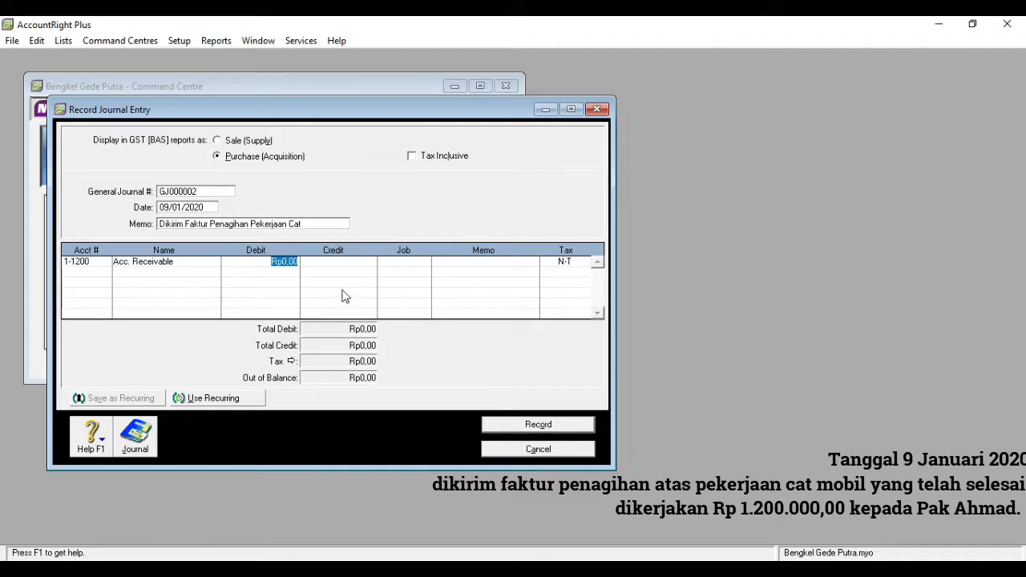
type("12.000.00")
key("Tab")
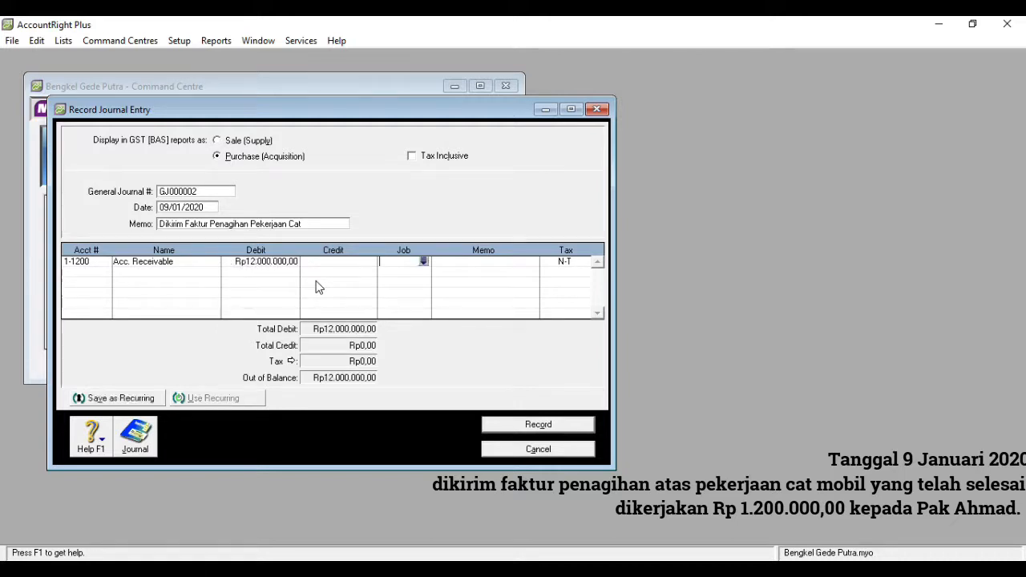
left_click(285, 261)
type("1.200.00")
type("0")
key("Tab")
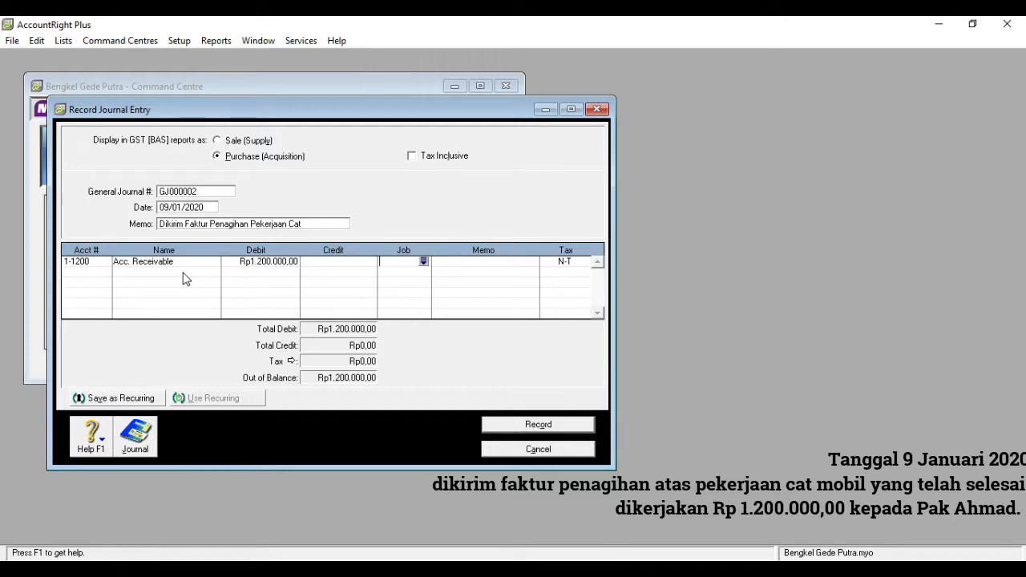
- Credit account 4-1000 Service Income with Rp1.200.000,00 on the second line, then record the journal entry and close its window
left_click(98, 273)
left_click(104, 272)
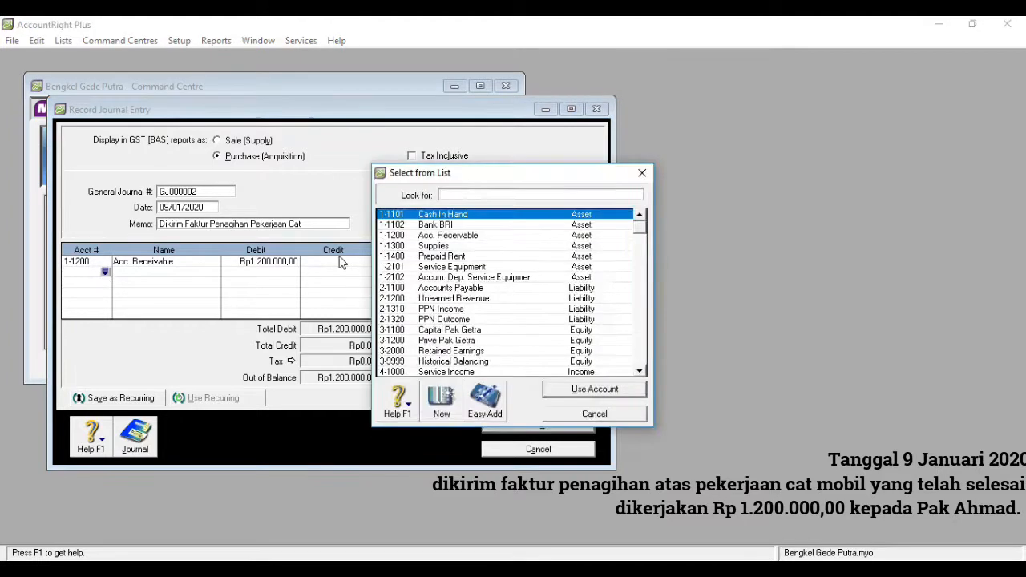
type("4")
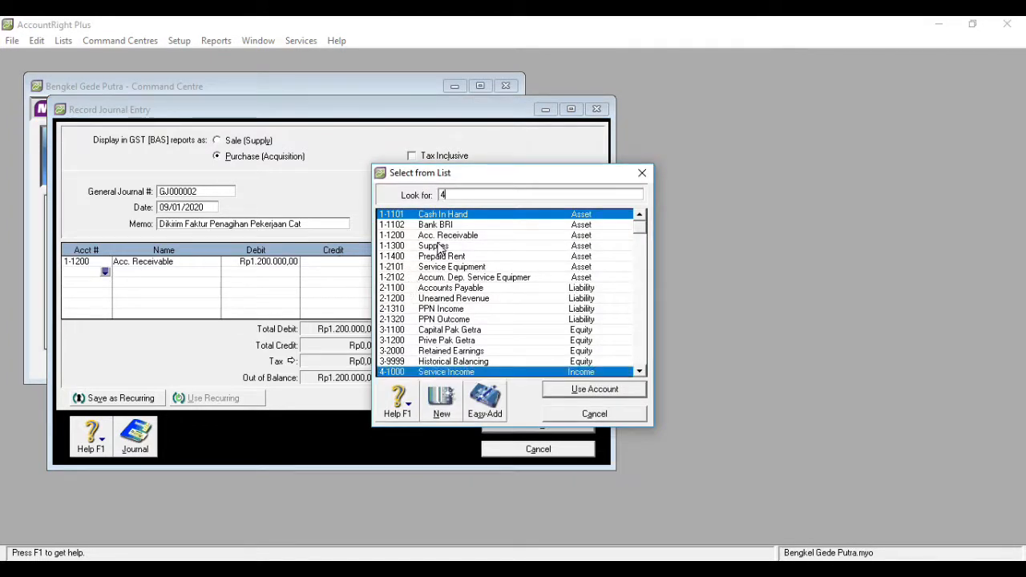
double_click(463, 373)
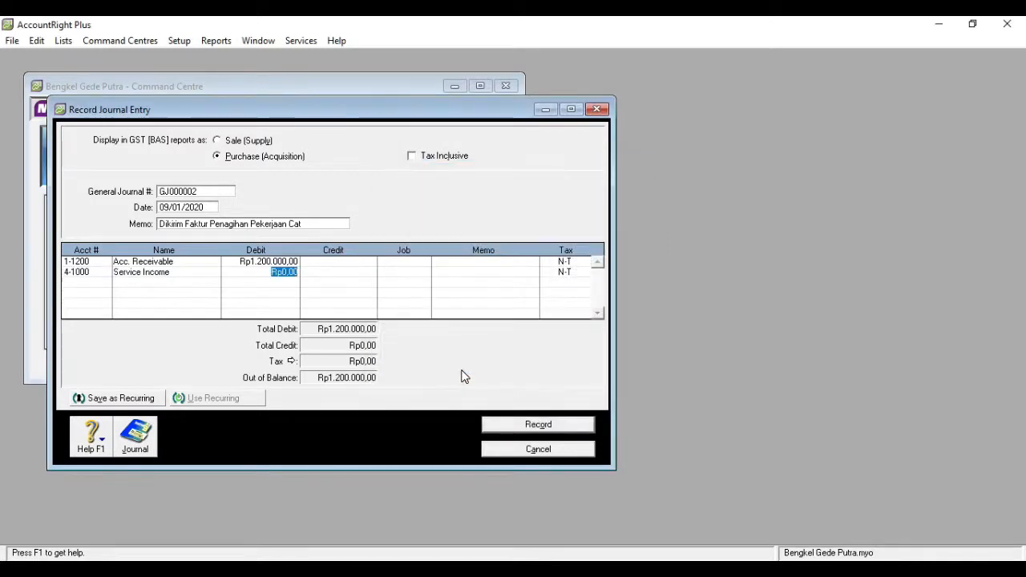
left_click(356, 273)
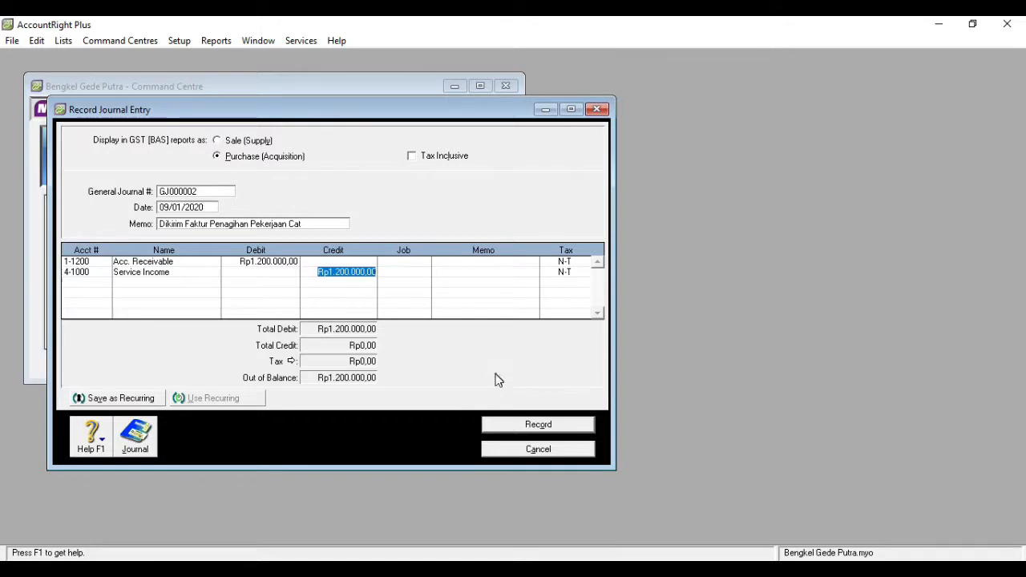
left_click(522, 427)
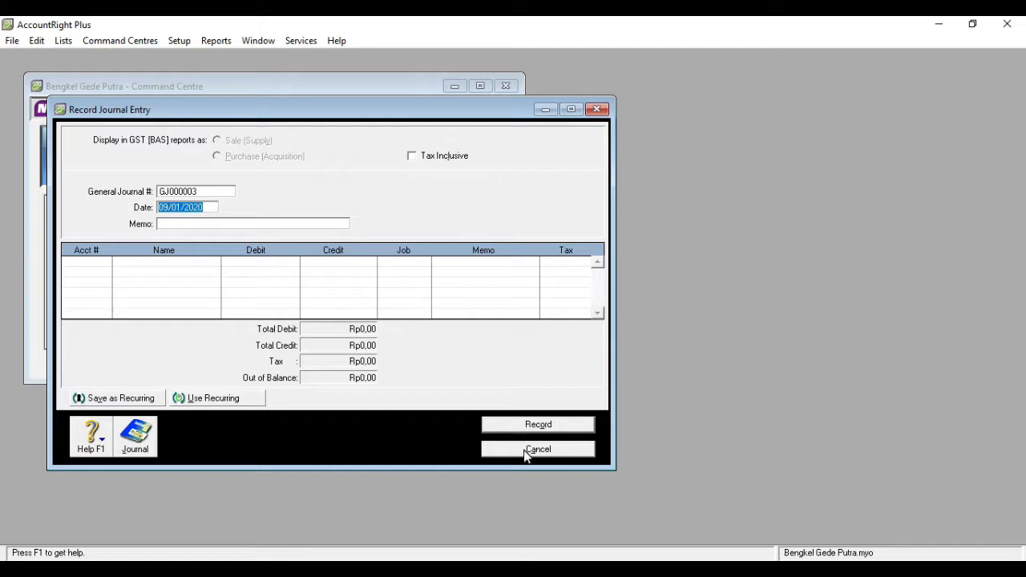
left_click(595, 111)
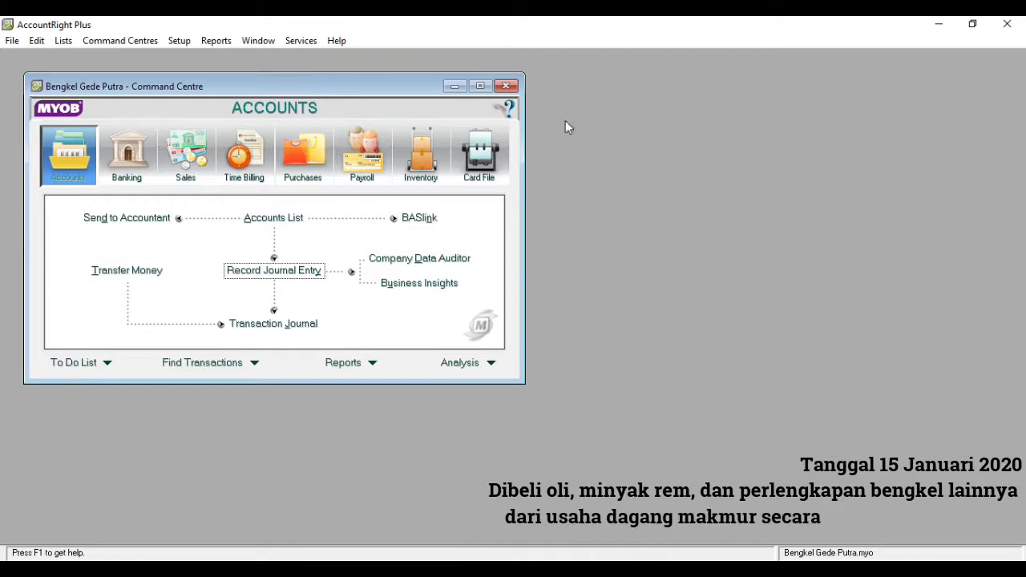
- Start a general journal entry dated 15/01/2020 with the memo "Membeli Perlengkapan Bengkel"
left_click(281, 273)
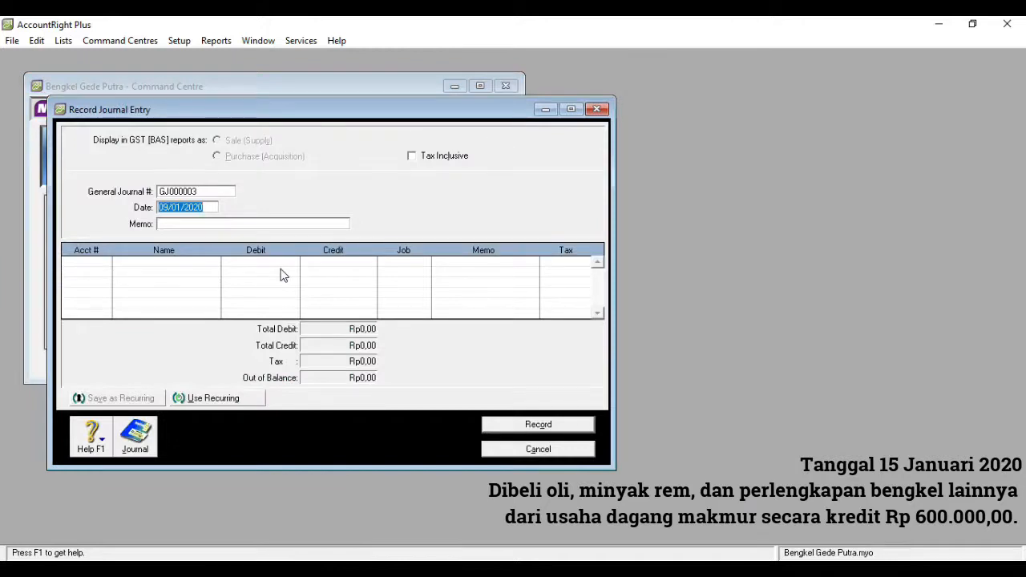
left_click(168, 209)
key("BackSpace")
key("BackSpace")
type("15")
left_click(170, 222)
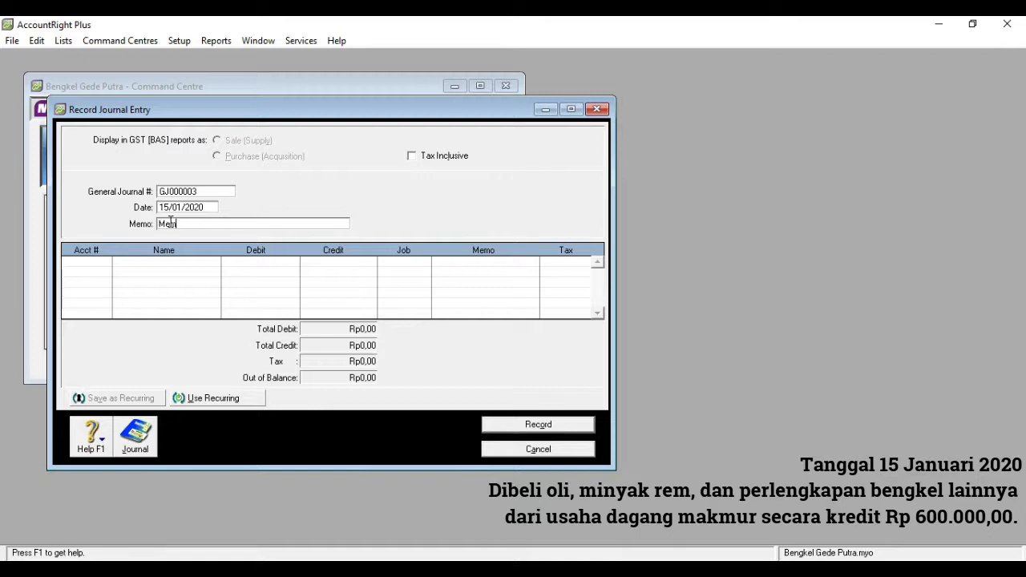
type("Membeli Perlengkapan Bengkel")
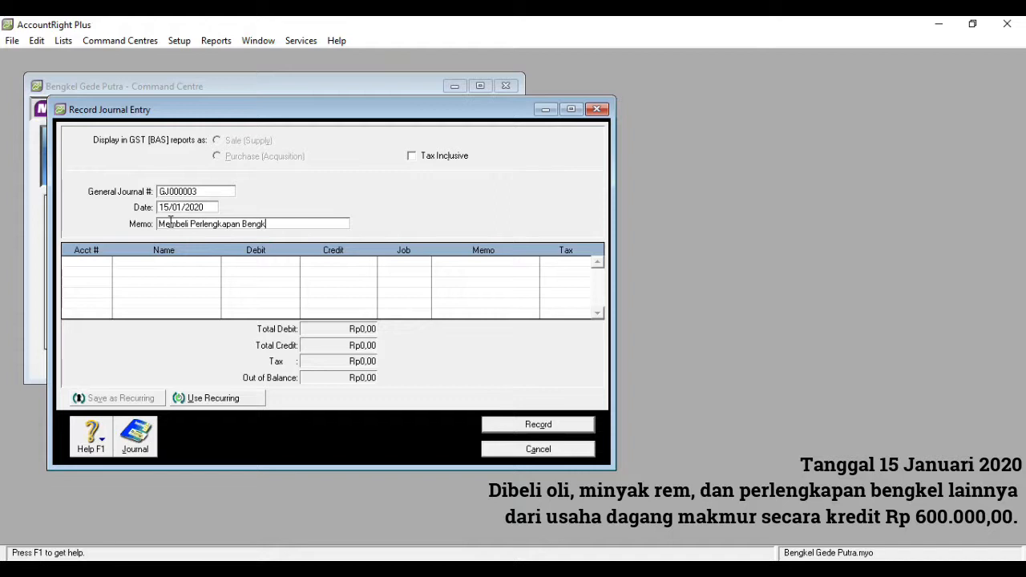
- Add a first journal line debiting account 1-1300 Supplies with Rp600.000,00
left_click(105, 266)
left_click(105, 263)
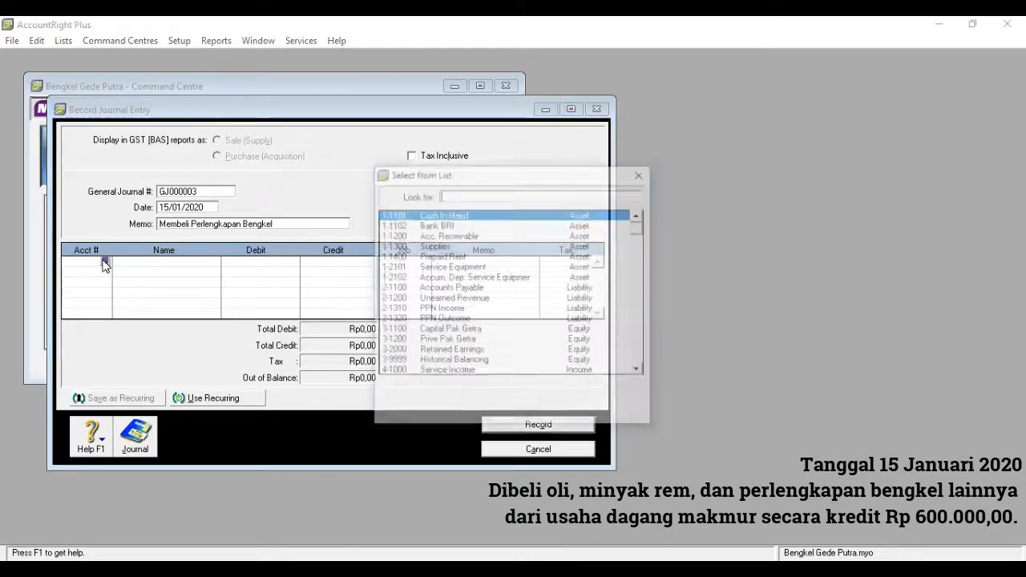
double_click(445, 246)
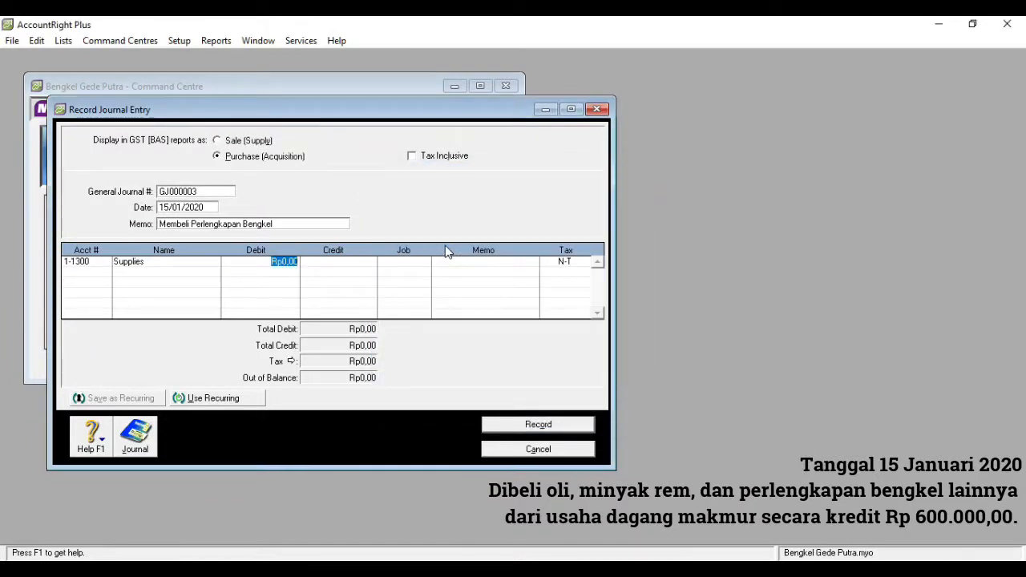
type("6000")
- Credit linked account 2-1100 Accounts Payable with Rp600.000,00 on the second line, then record the journal entry and close its window
left_click(106, 275)
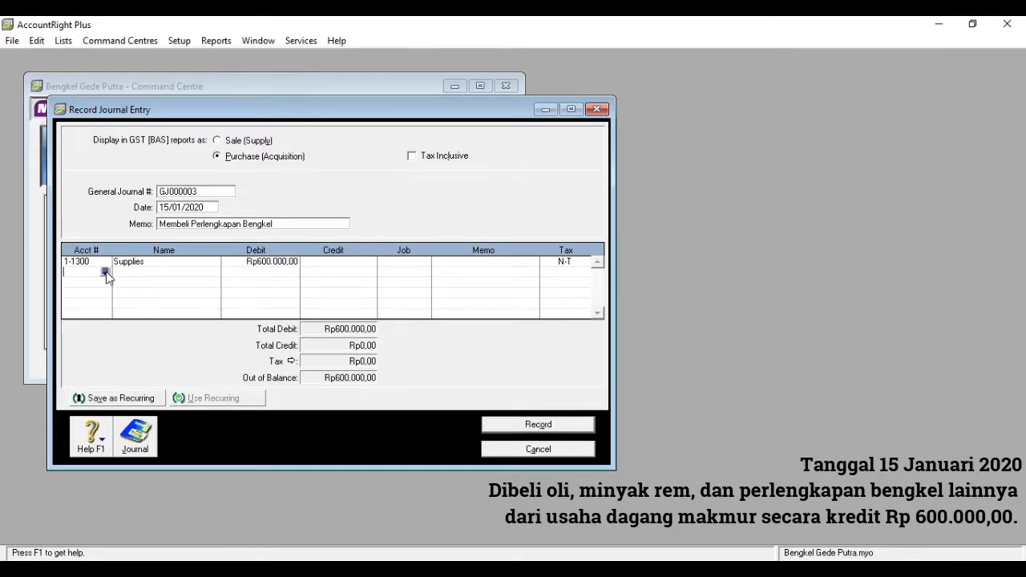
left_click(105, 272)
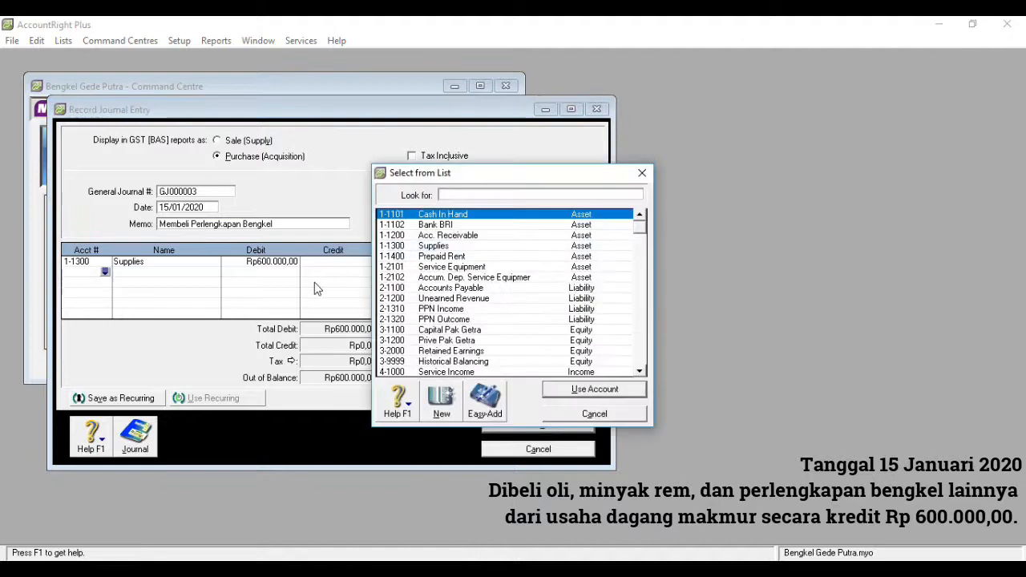
double_click(444, 290)
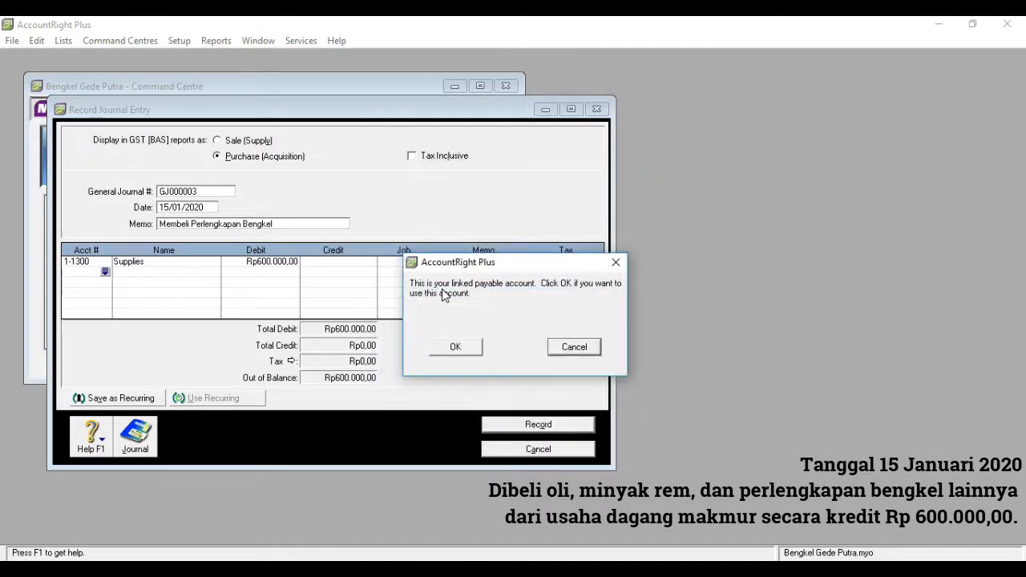
left_click(456, 347)
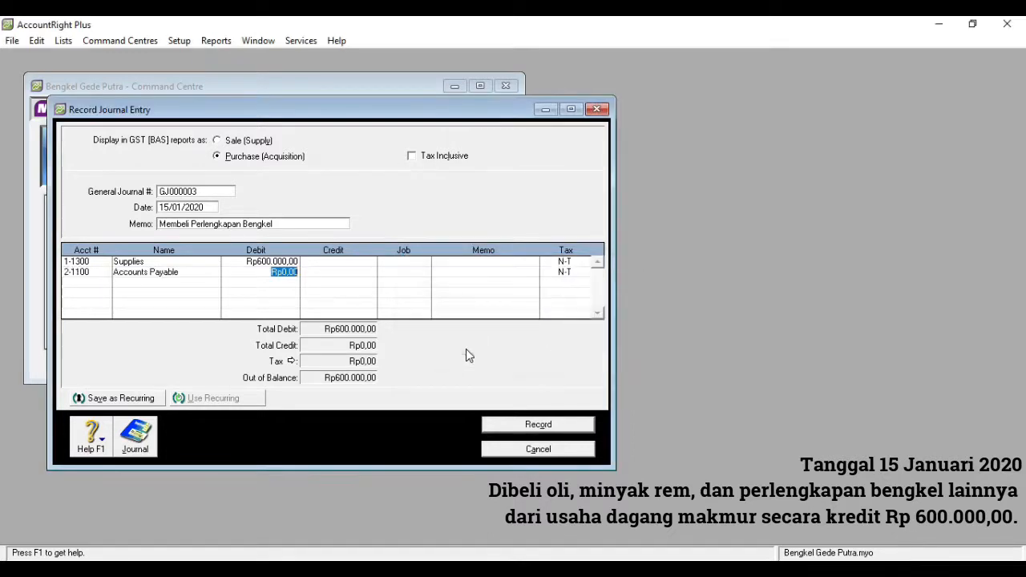
left_click(317, 271)
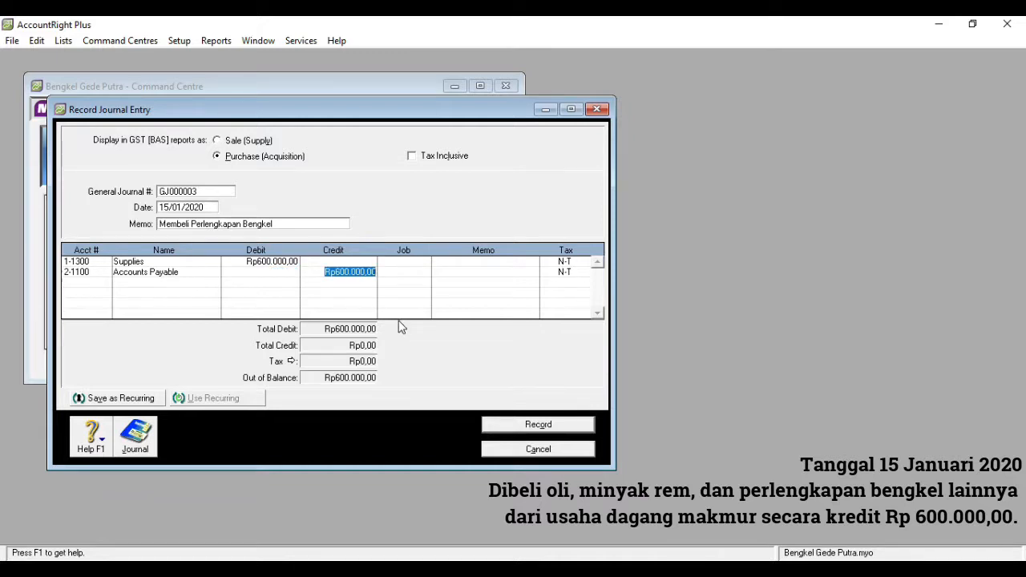
left_click(535, 427)
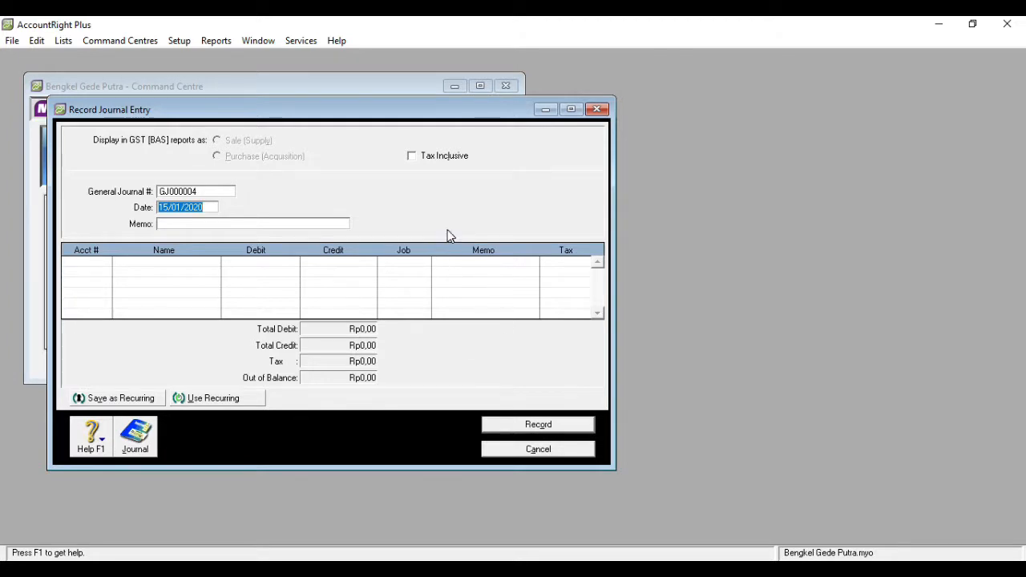
left_click(597, 110)
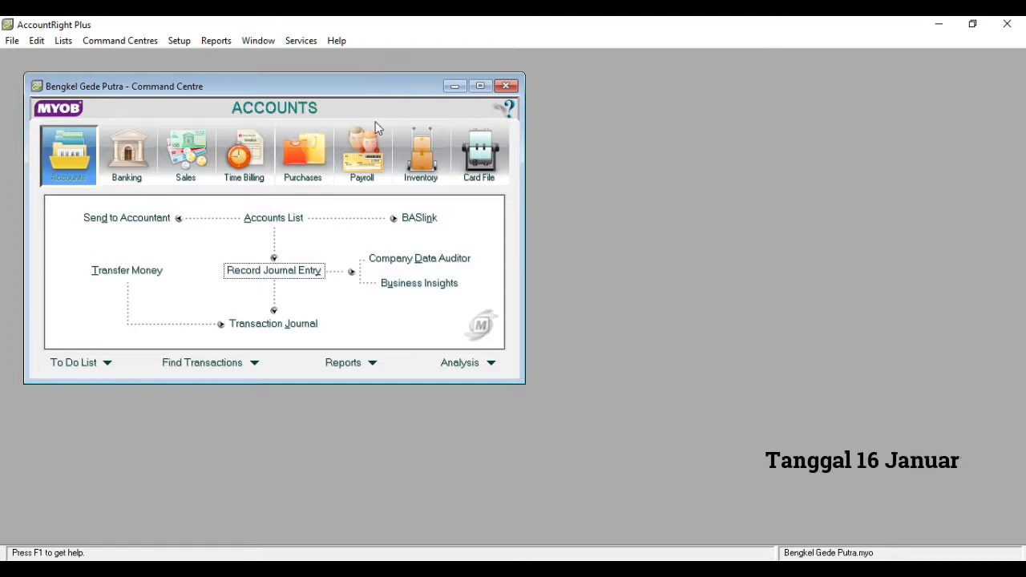
- Start a Spend Money payment from account 1-1102 Bank BRI dated 16/01/2020
left_click(126, 157)
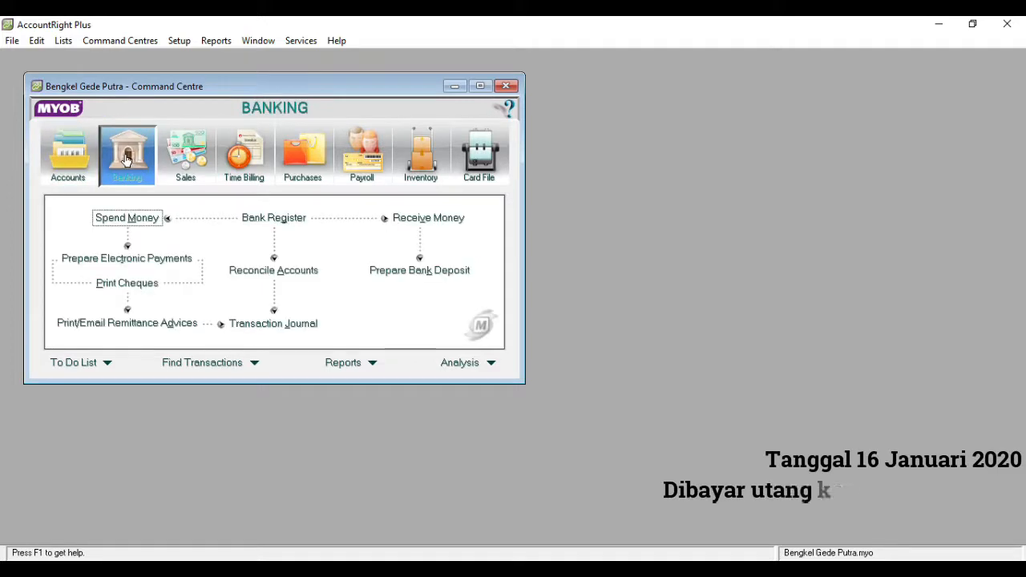
left_click(150, 224)
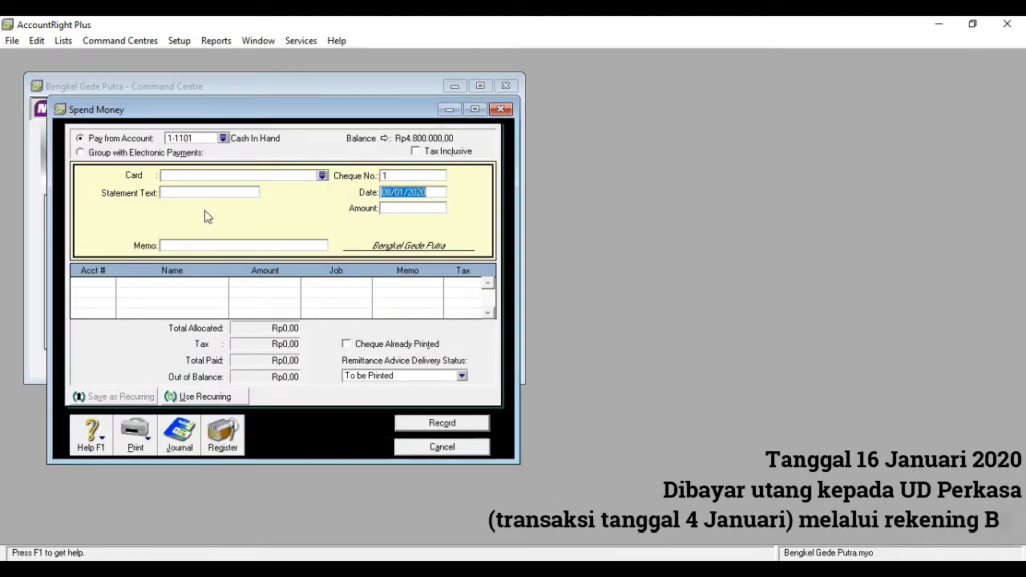
left_click(223, 138)
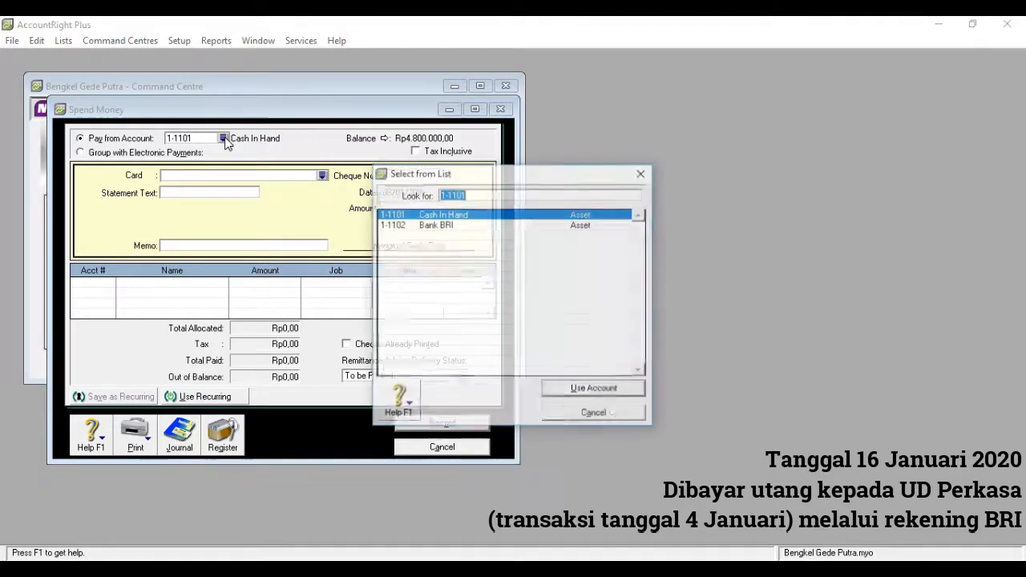
double_click(413, 226)
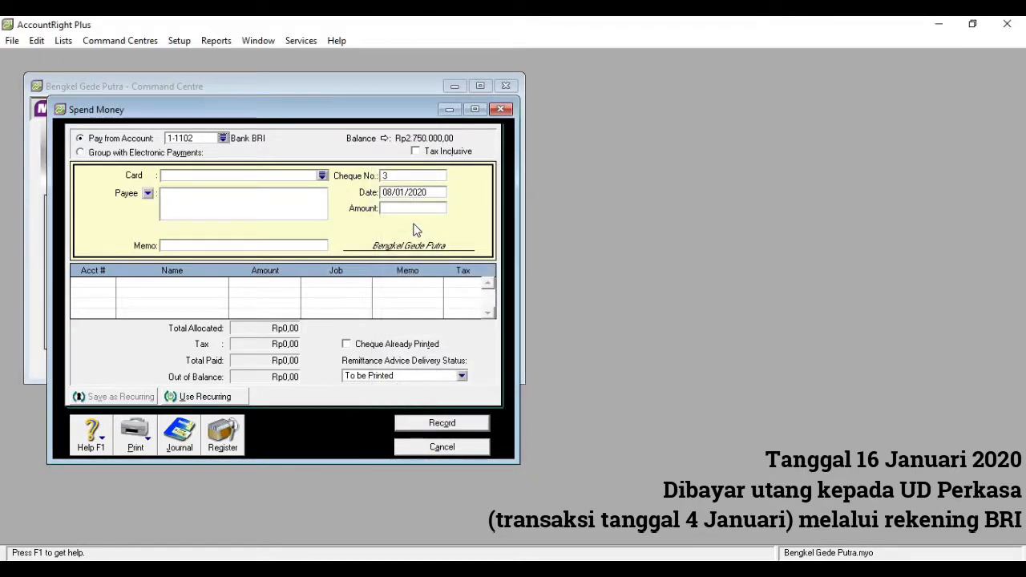
left_click(393, 193)
left_click(393, 192)
key("BackSpace")
key("BackSpace")
type("16")
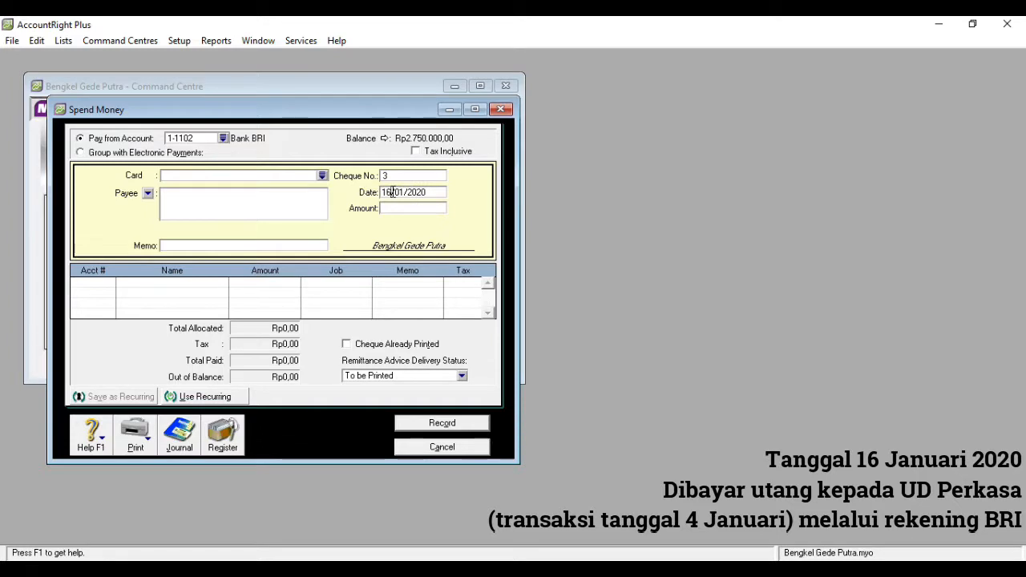
- Set the payment amount to Rp1.500.000,00 and the memo to "Membayar Hutang Kepada UD Perkasa"
left_click(395, 208)
type("1500000")
left_click(231, 246)
type("Me")
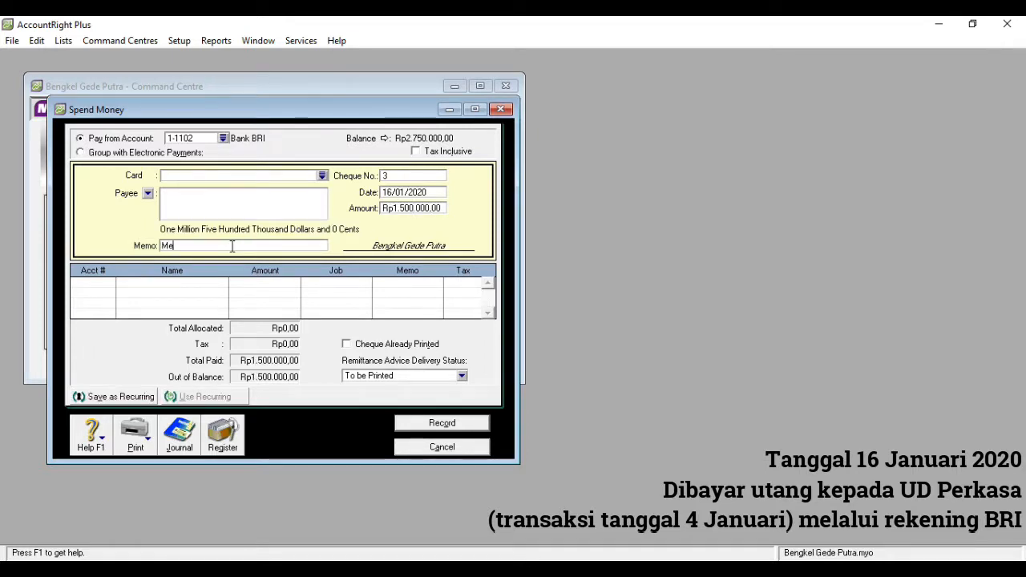
type("mbayar Hutang Kepada")
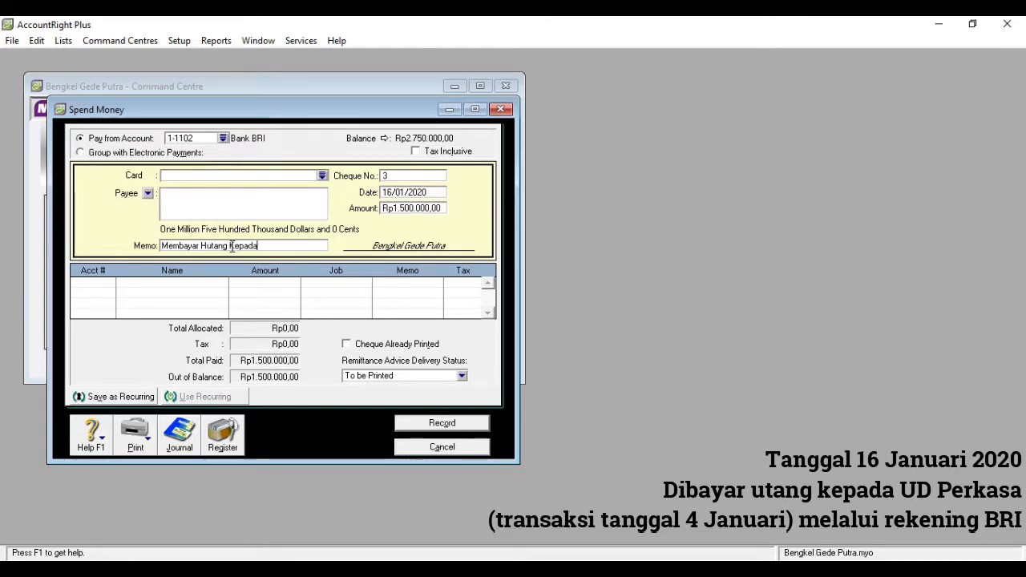
type(" UD Per")
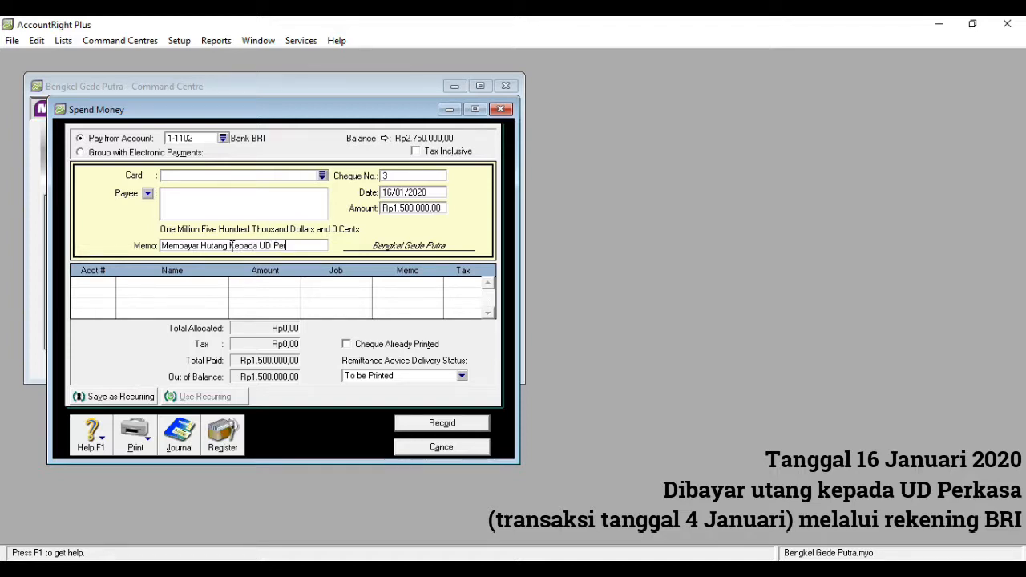
type("da")
- Allocate the full payment to account 2-1100 Accounts Payable, then record it and close the Spend Money window
left_click(93, 285)
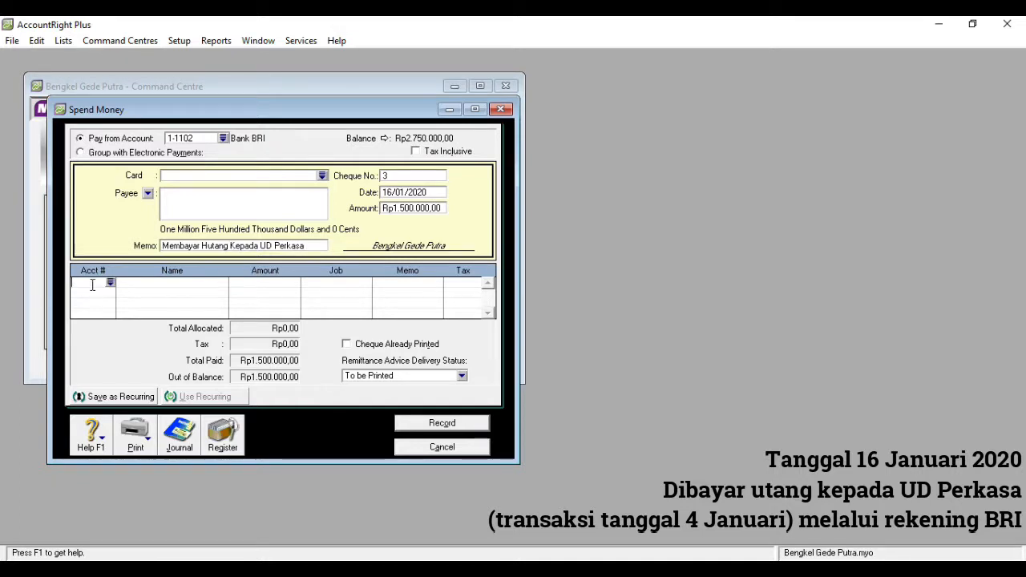
left_click(109, 283)
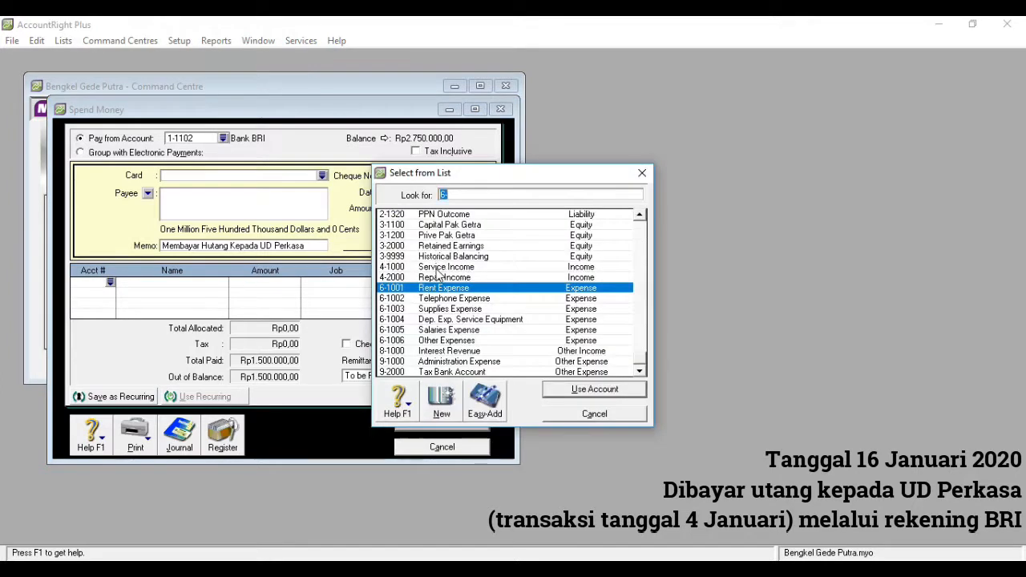
type("2")
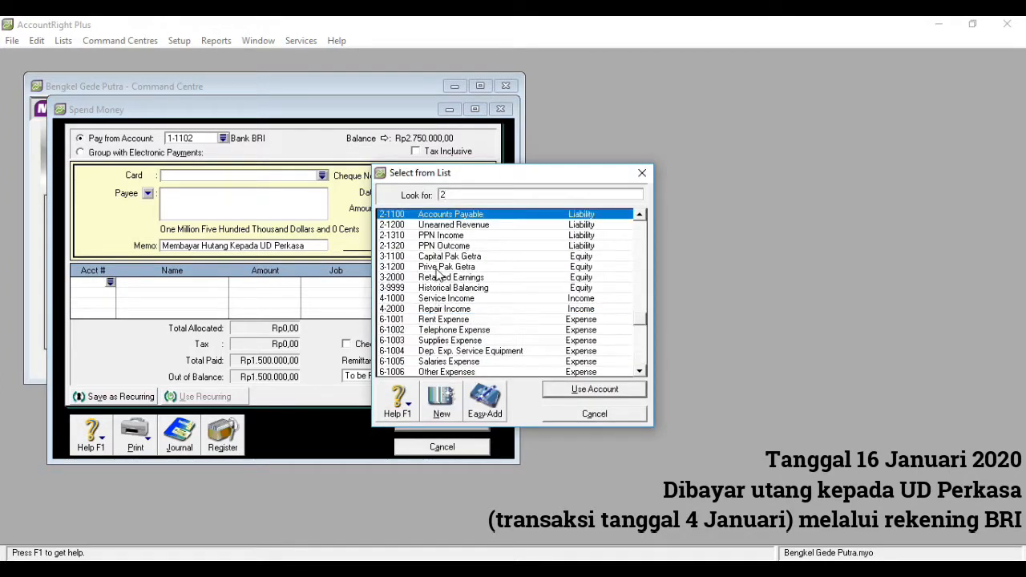
double_click(457, 217)
left_click(468, 346)
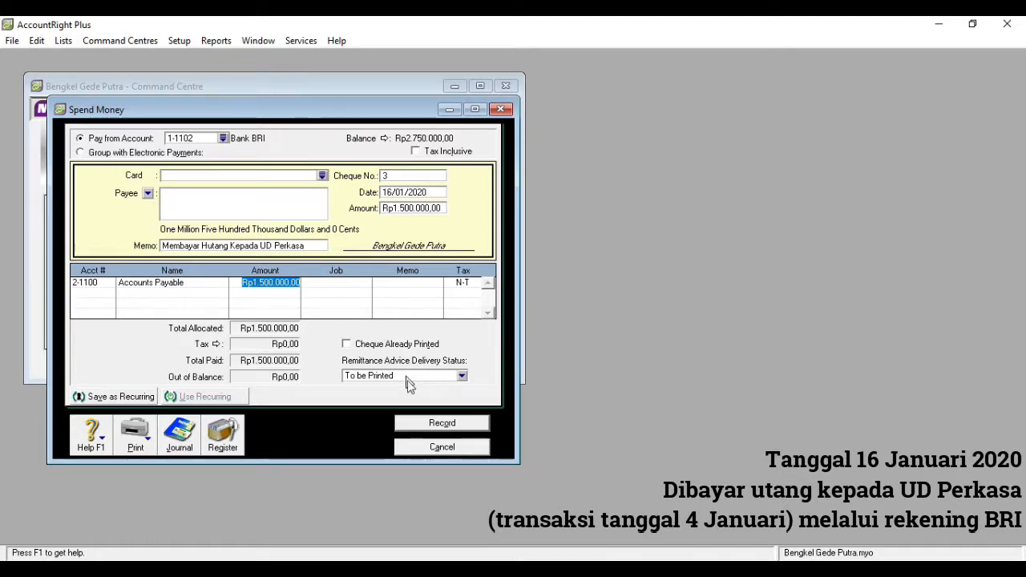
left_click(416, 424)
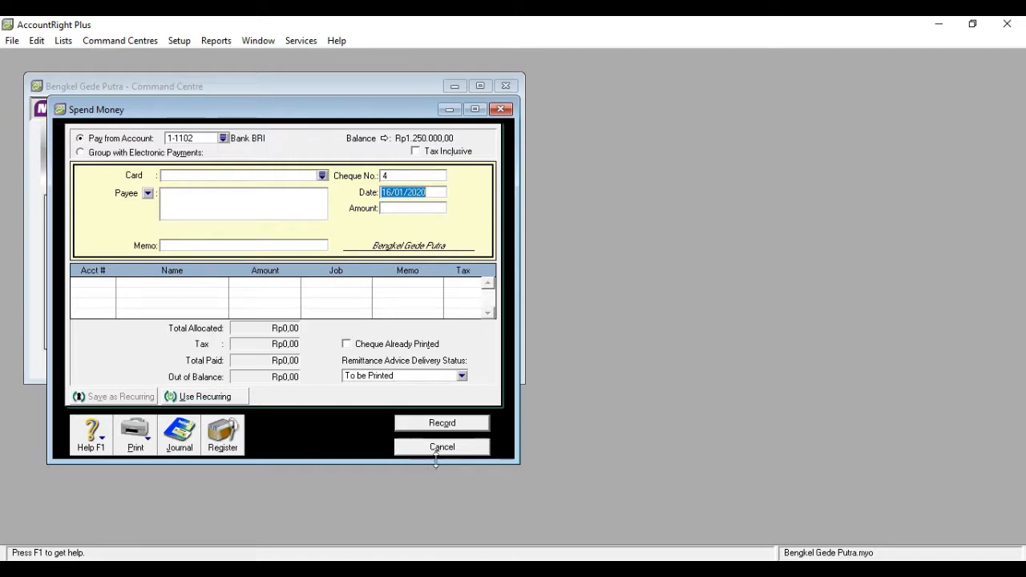
left_click(441, 446)
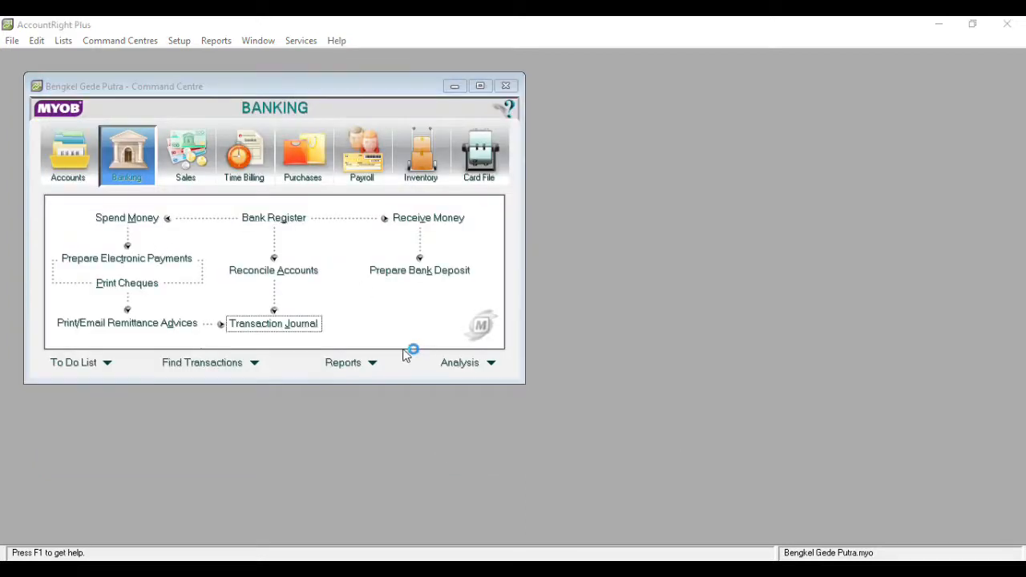
left_click(272, 324)
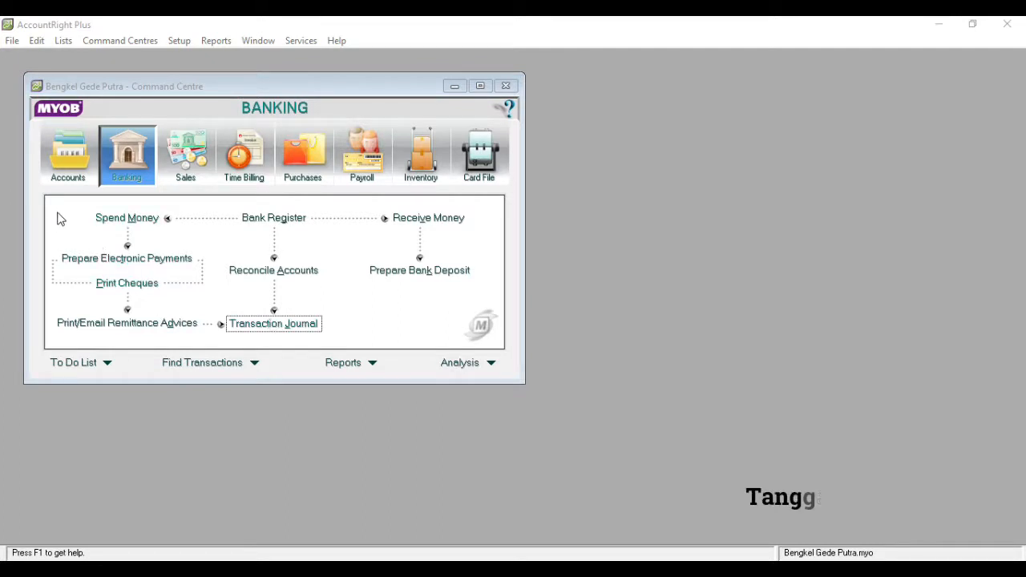
- Start a Spend Money payment from 1-1101 Cash In Hand dated 20/01/2020 for Rp20.000,00 with the memo "Membayar Telepon"
left_click(111, 223)
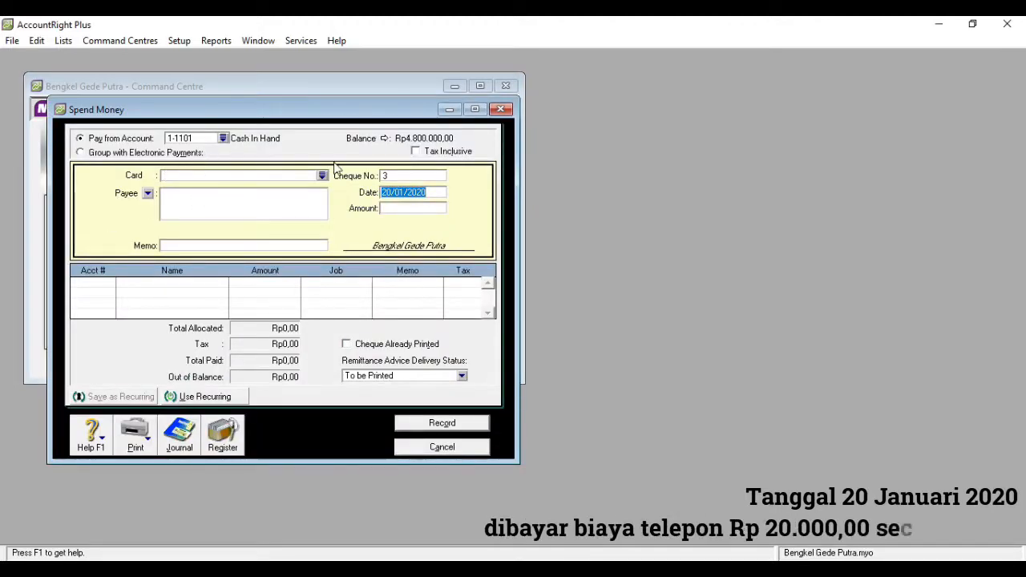
left_click(391, 193)
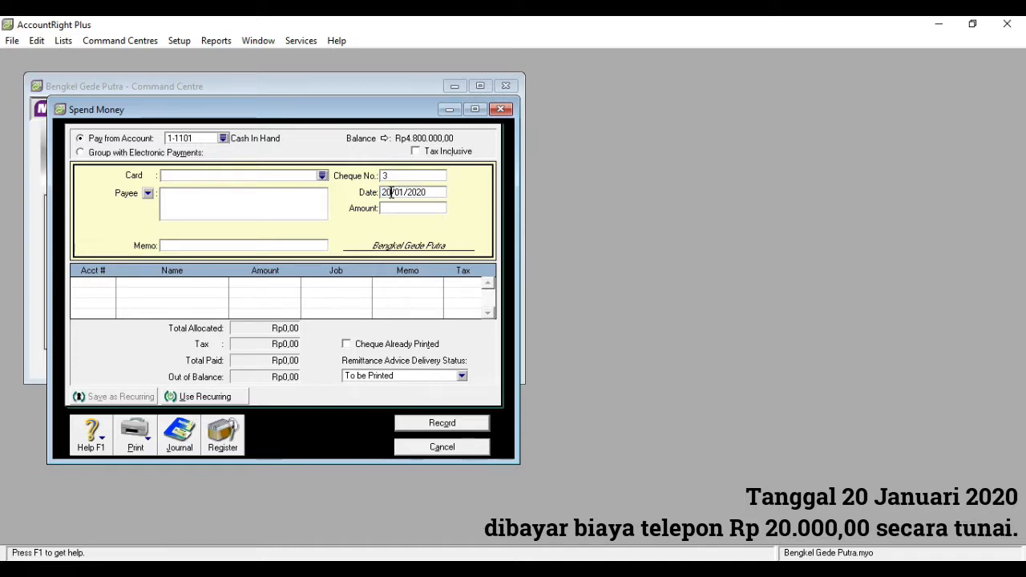
key("BackSpace")
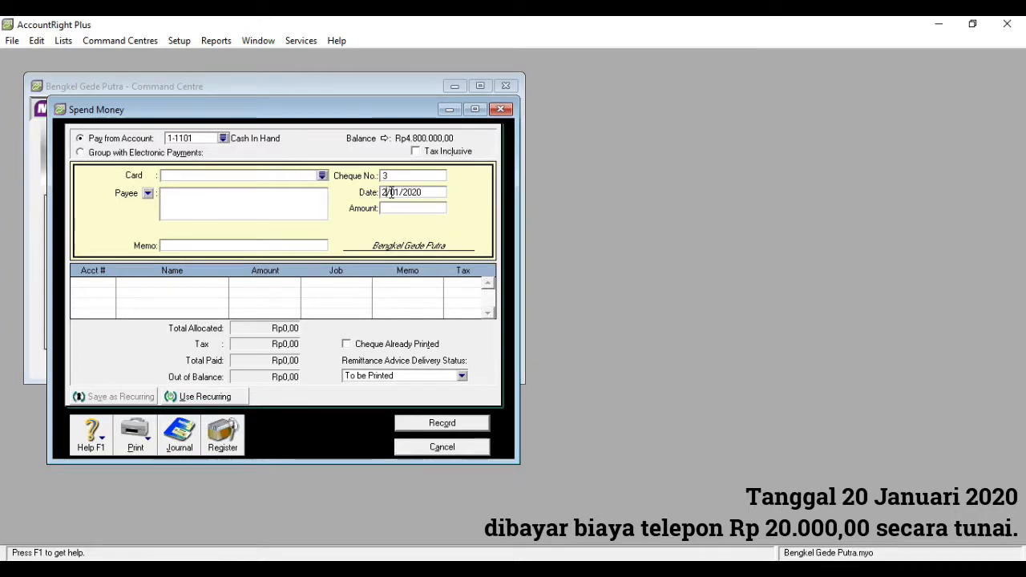
type("0")
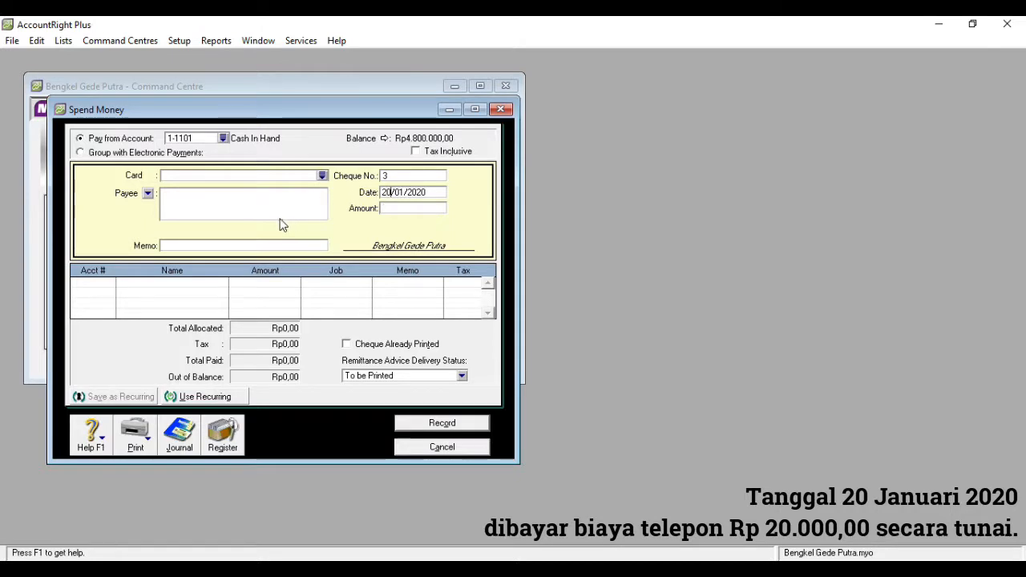
left_click(400, 210)
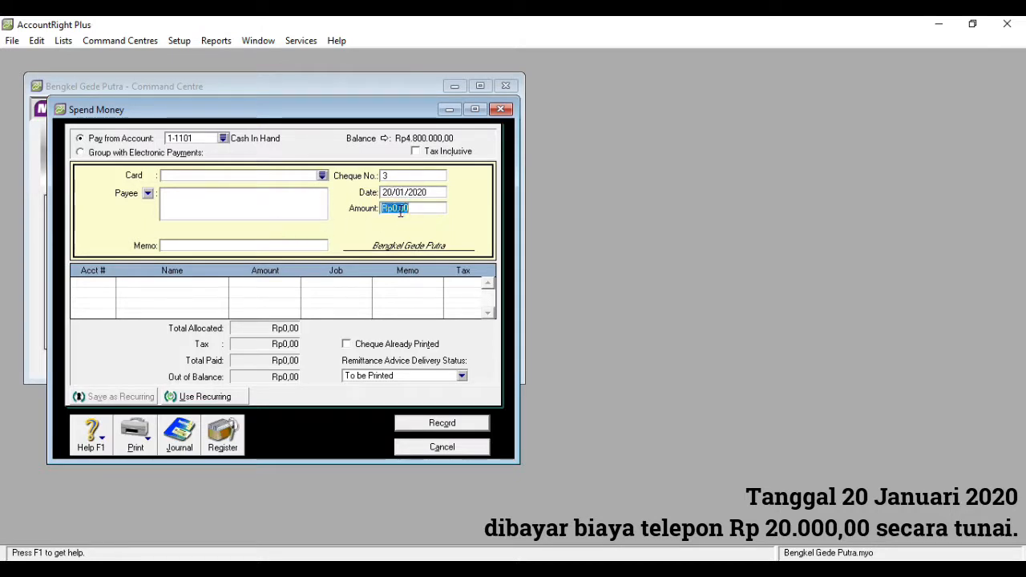
type("20000")
key("Tab")
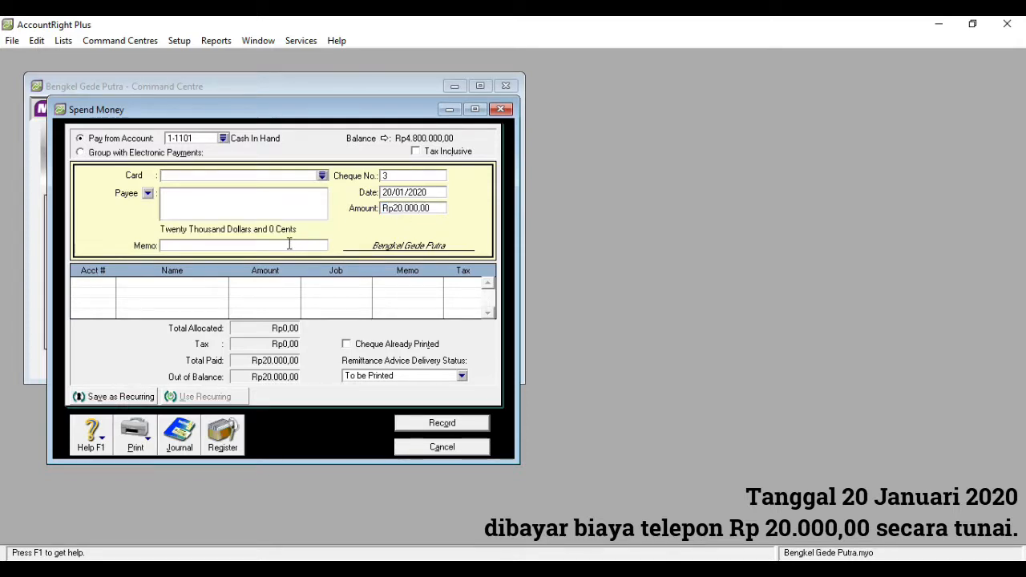
type("Membayar Telepon")
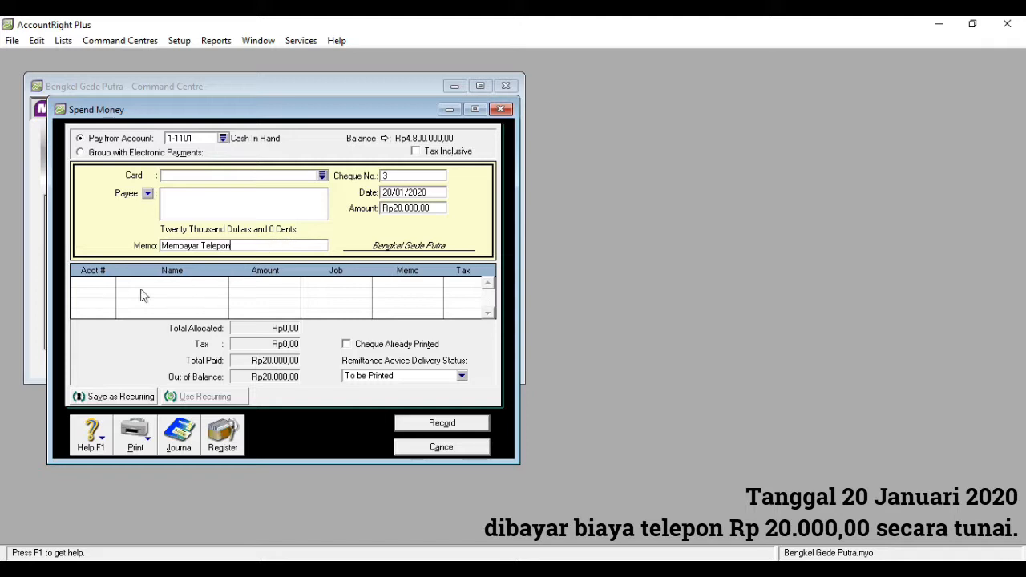
- Allocate the full payment to account 6-1002 Telephone Expense, then record it and close the Spend Money window
left_click(108, 285)
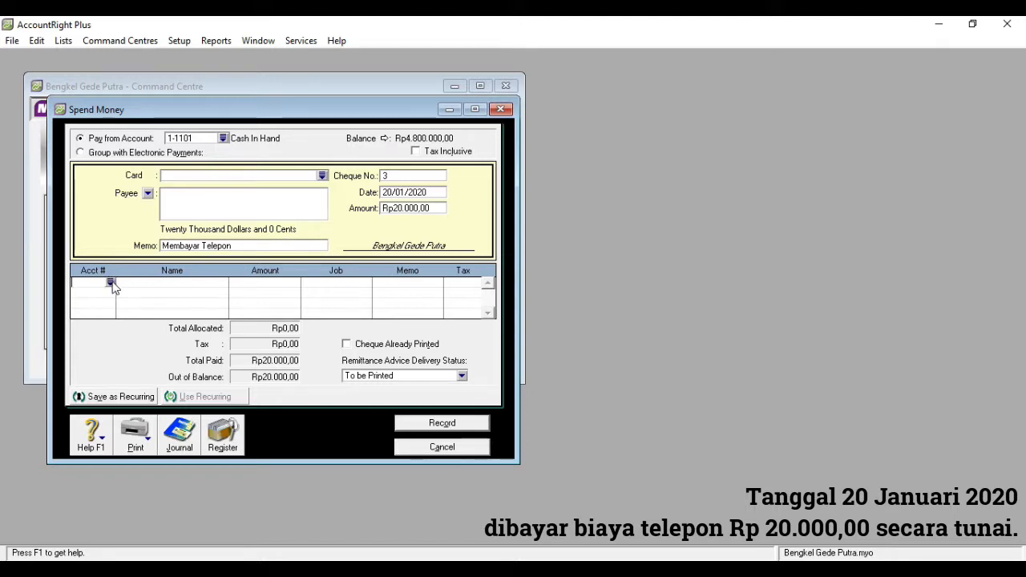
left_click(112, 283)
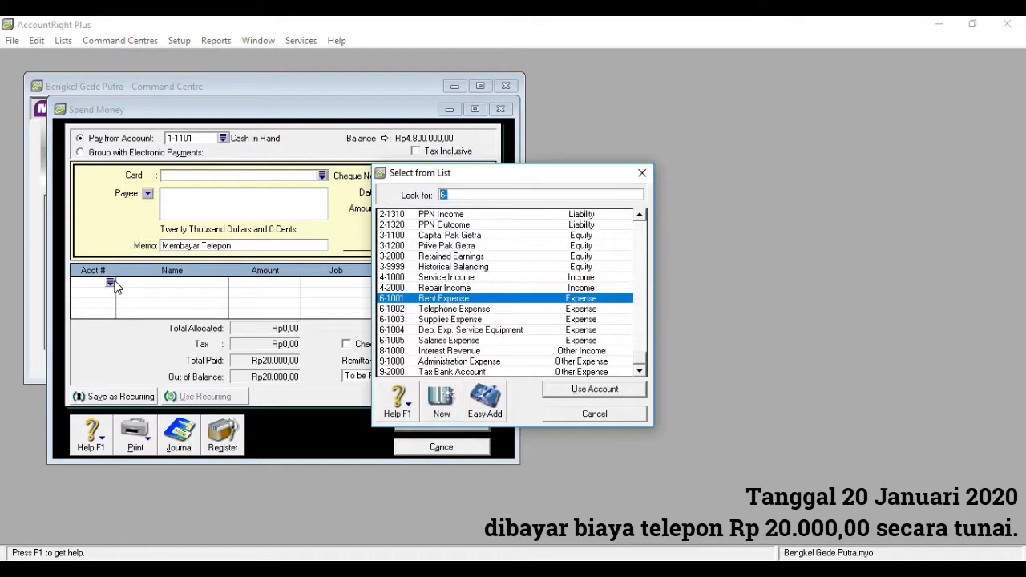
double_click(461, 309)
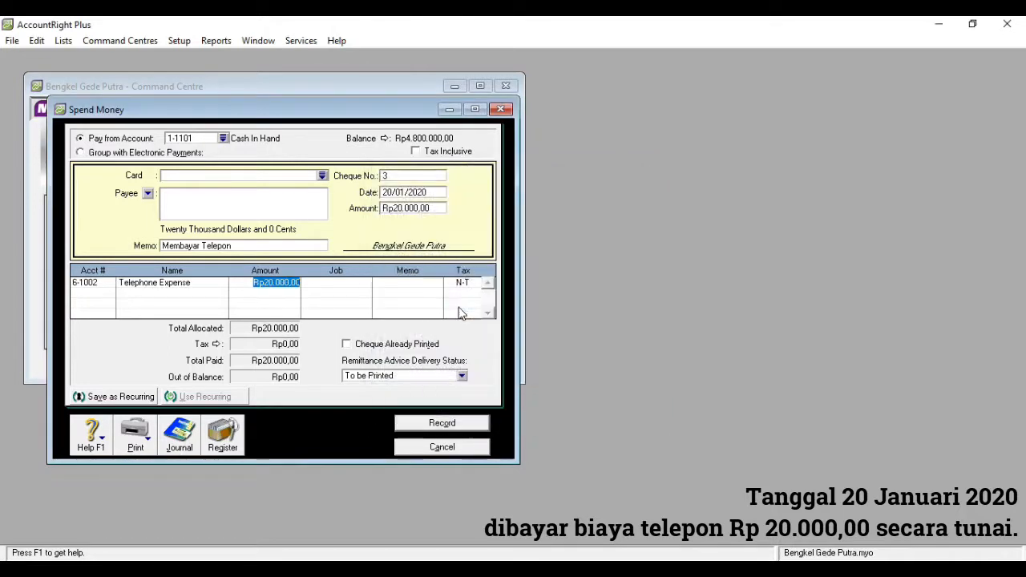
left_click(432, 423)
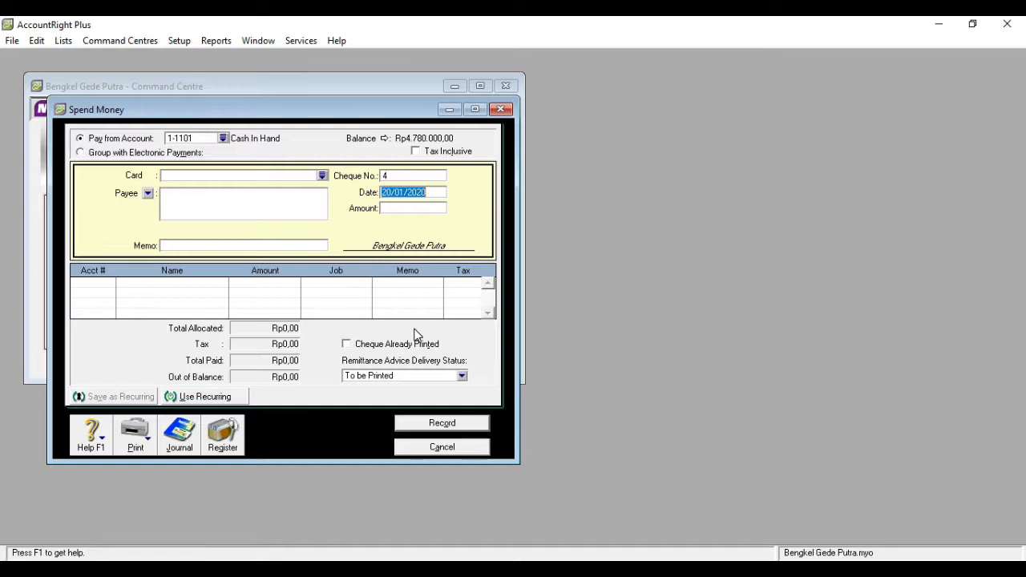
left_click(462, 449)
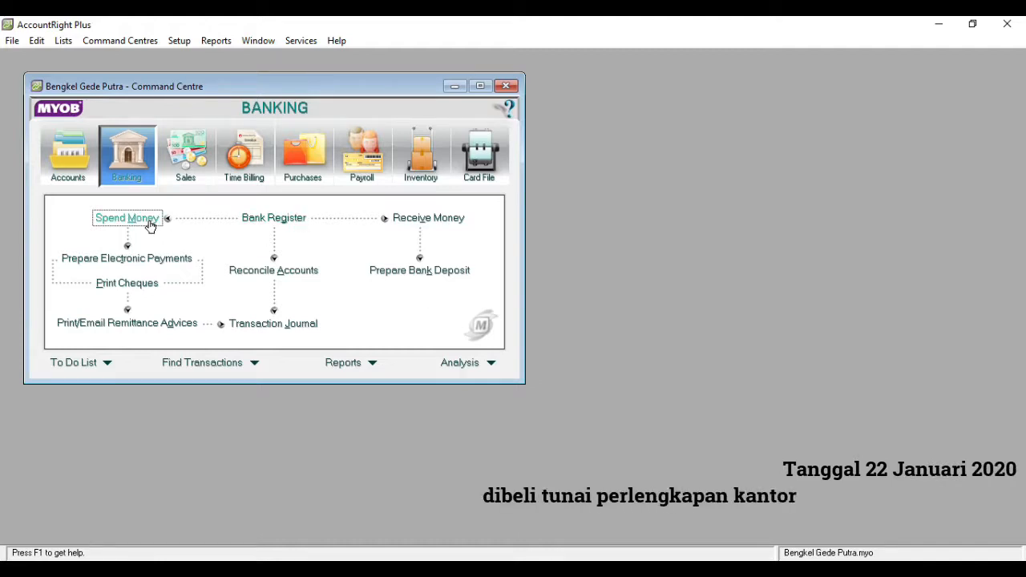
- Start a Spend Money payment from 1-1101 Cash In Hand dated 22/01/2020 for Rp850.000,00 with the memo "Membeli Perlengkapan dan Peralatan Bengkel"
left_click(127, 218)
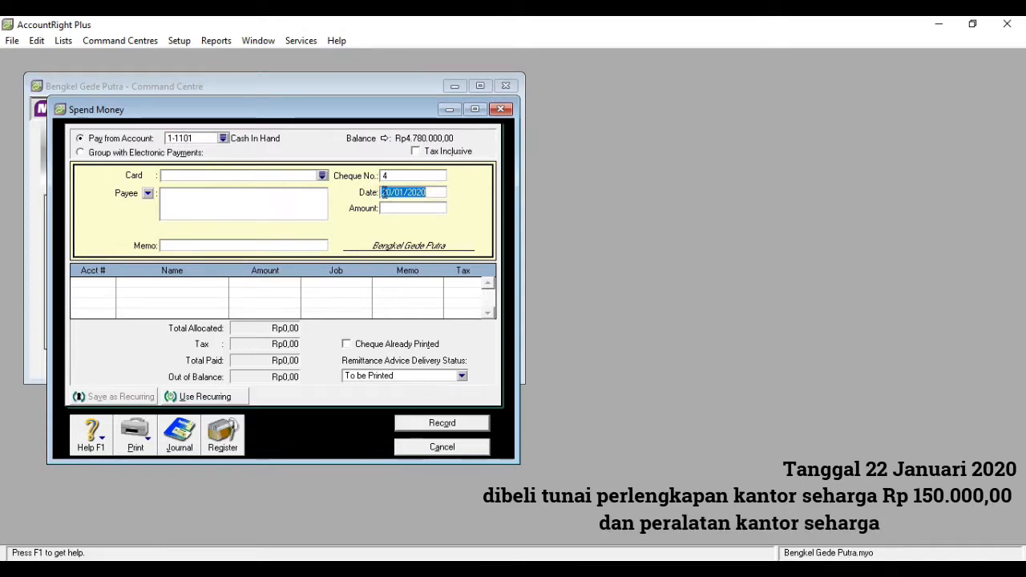
left_click(393, 192)
key("BackSpace")
type("2")
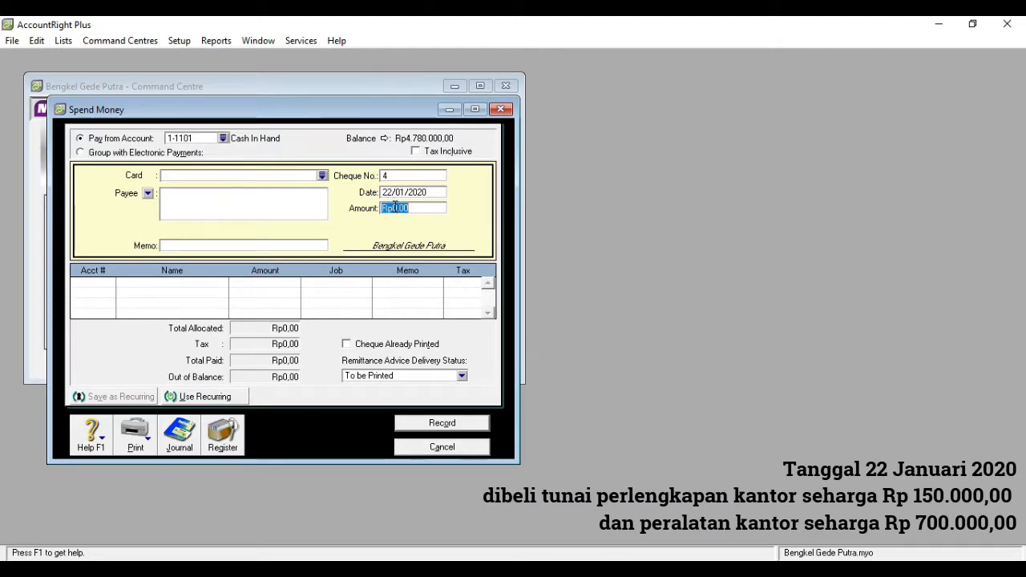
type("850000")
left_click(316, 244)
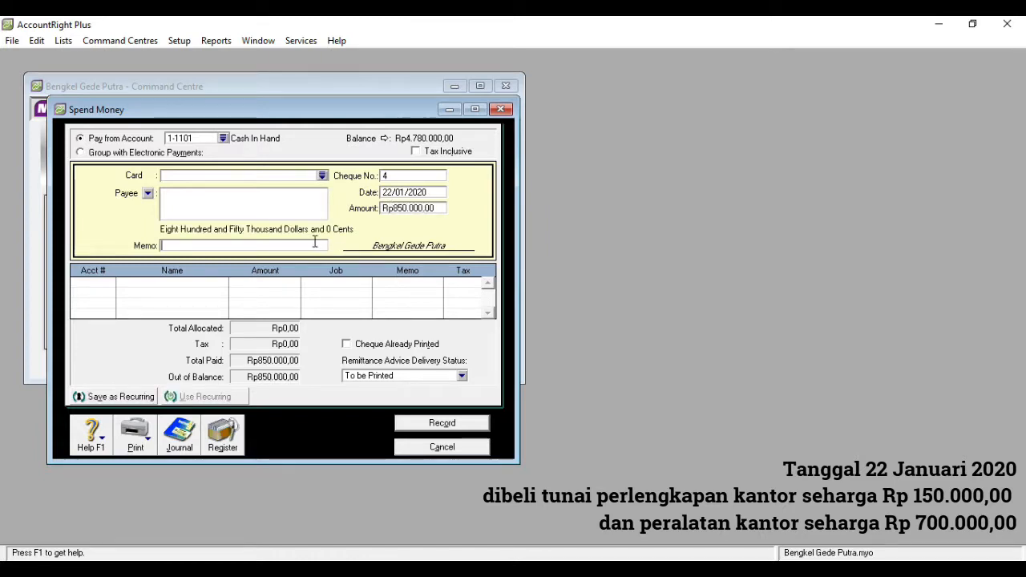
type("Membeli Per")
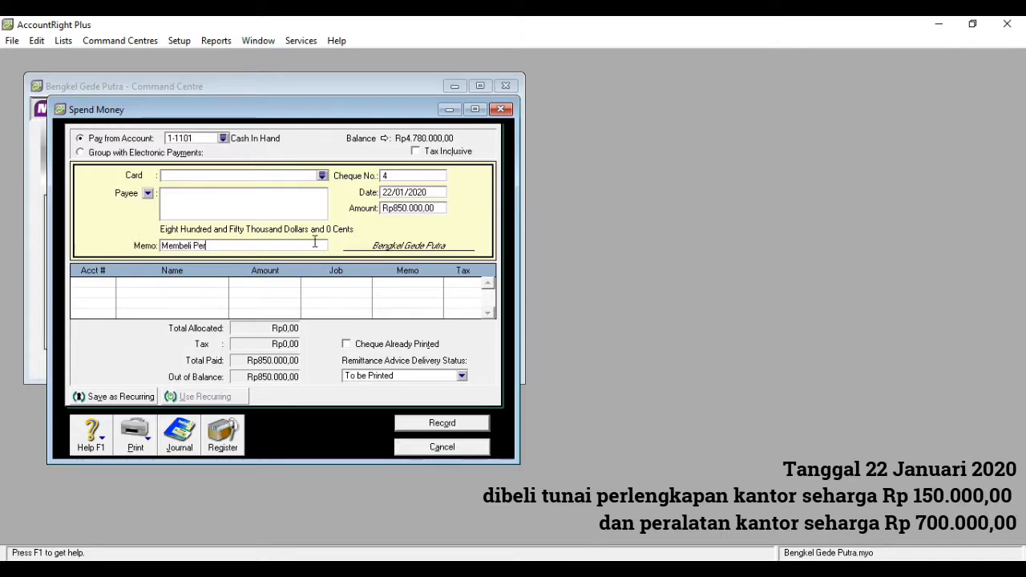
type("lengkapan dan Peralatan")
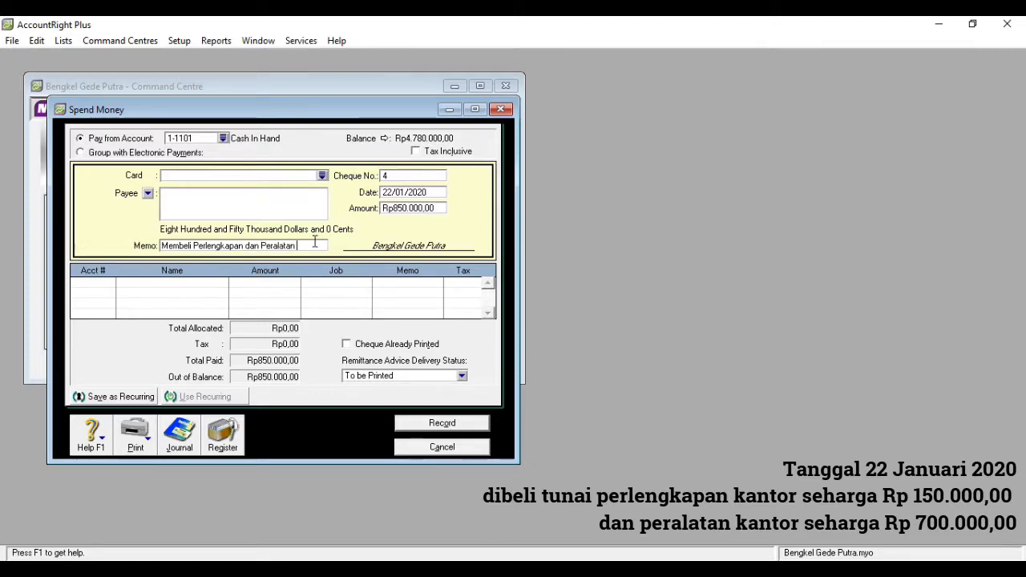
type(" Bengkel")
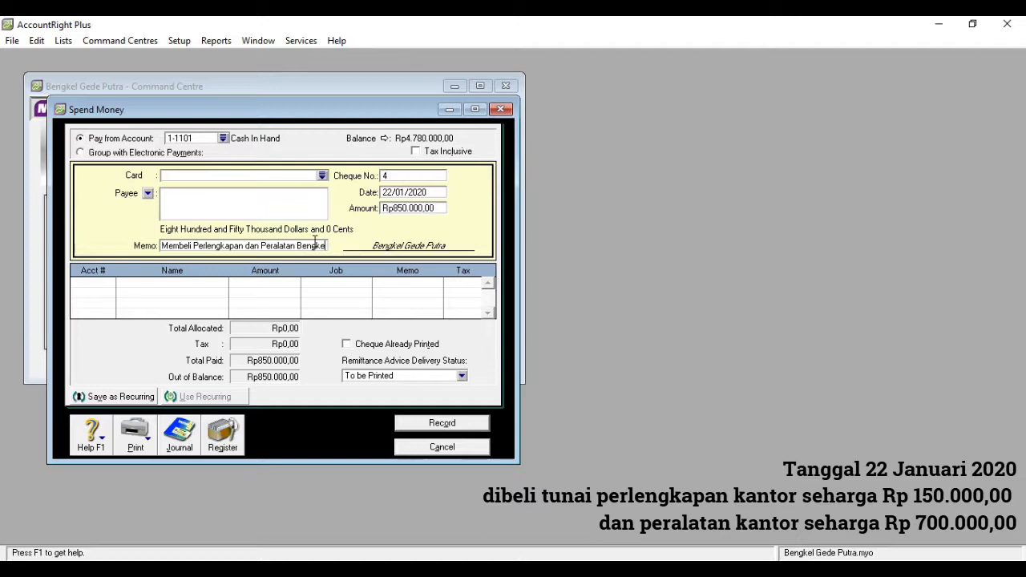
- Allocate Rp150.000,00 of the payment to account 1-2101 Service Equipment on the first allocation line
left_click(93, 282)
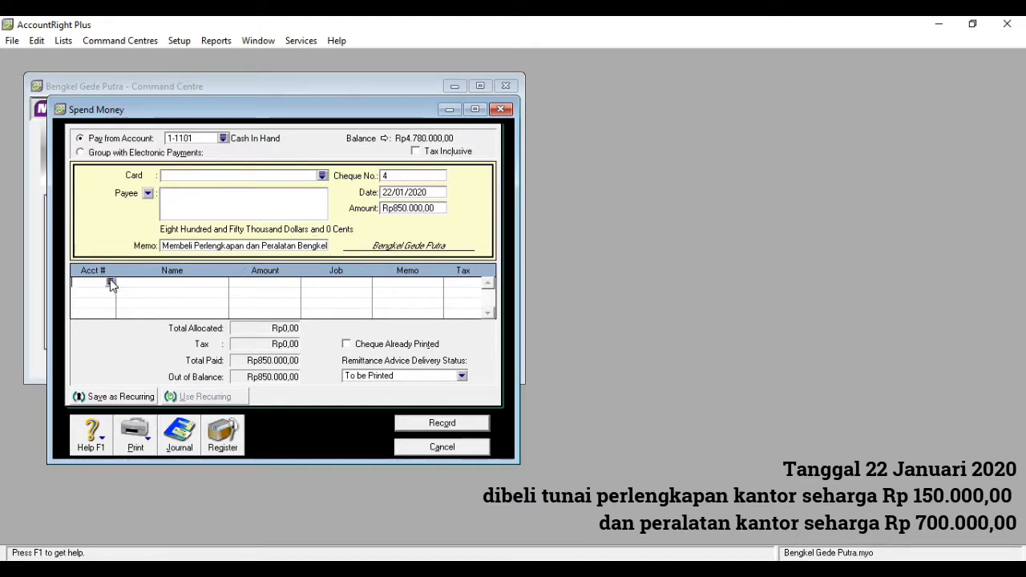
left_click(111, 283)
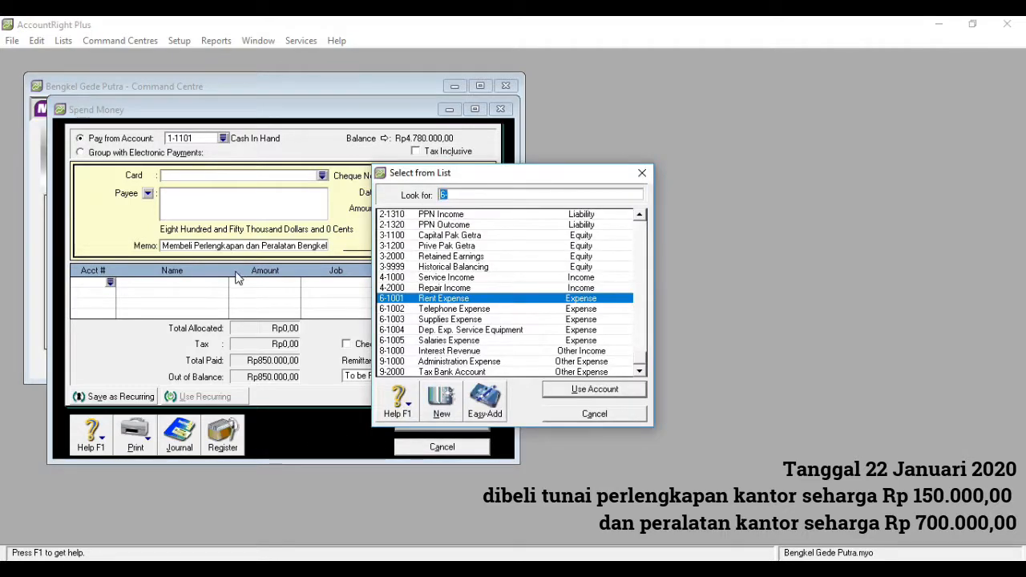
type("1")
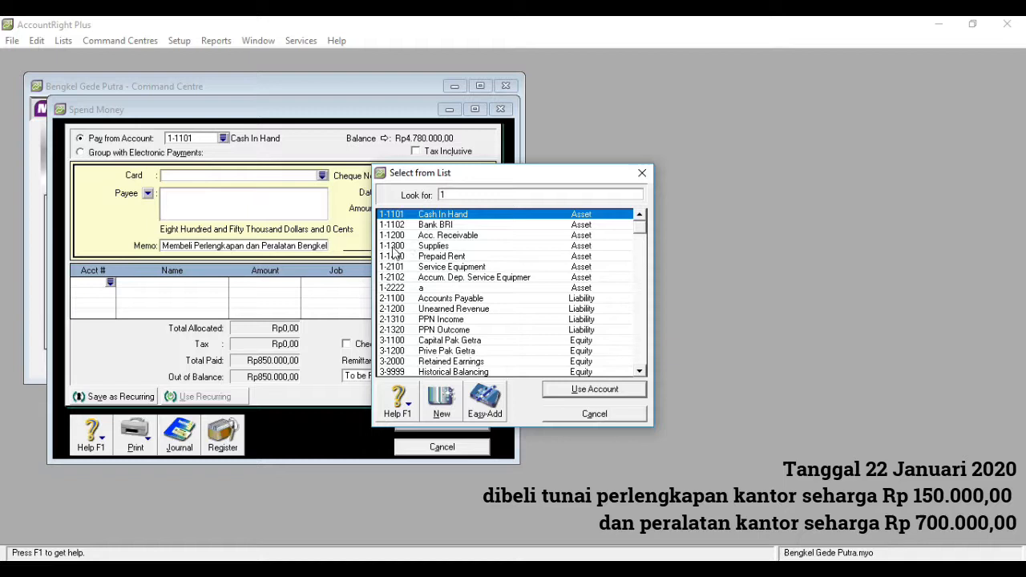
double_click(463, 267)
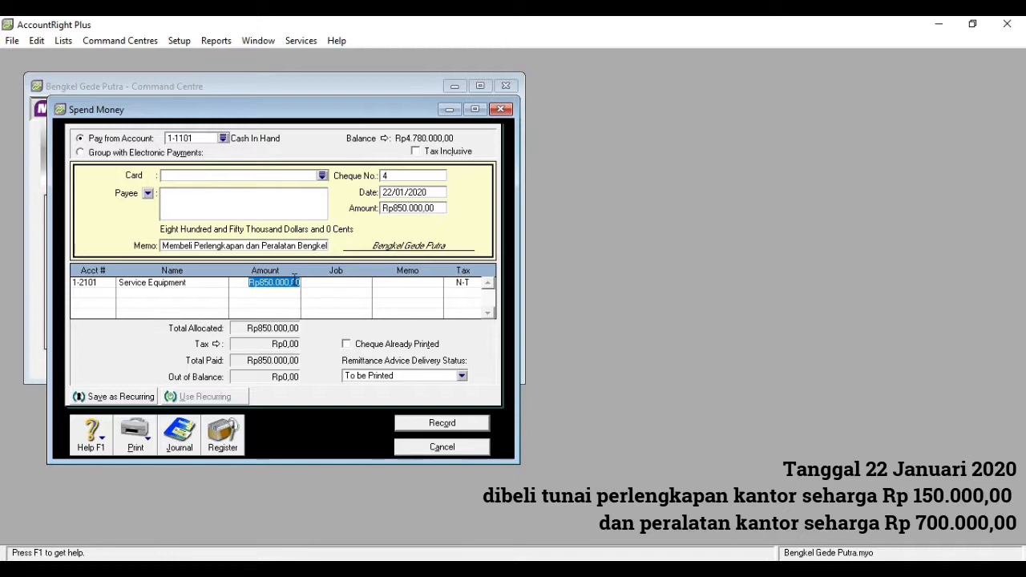
key("BackSpace")
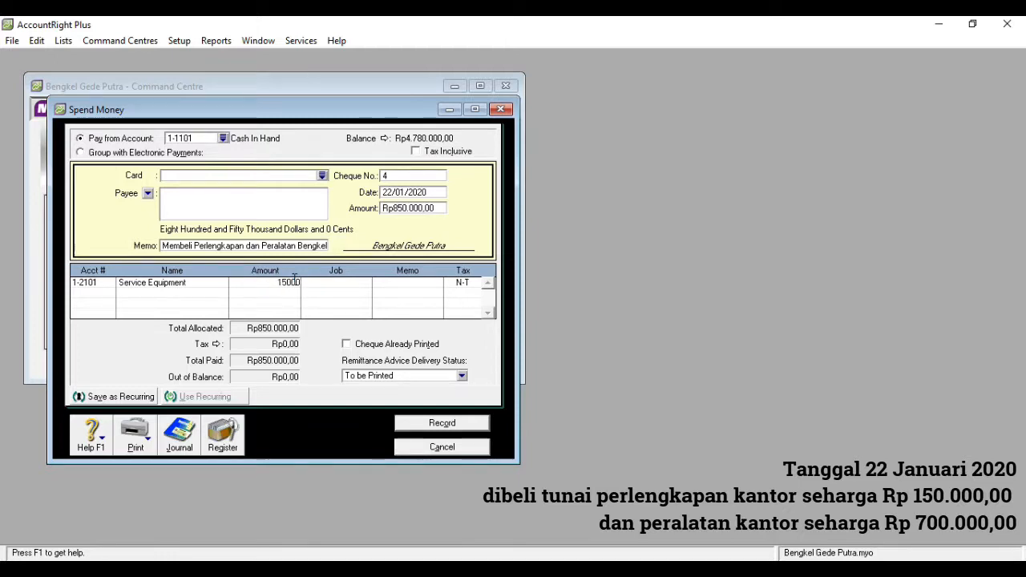
type("150.000")
- Allocate the remaining Rp700.000,00 to account 1-1300 Supplies on the second line, then record the payment and close the Spend Money window
left_click(93, 297)
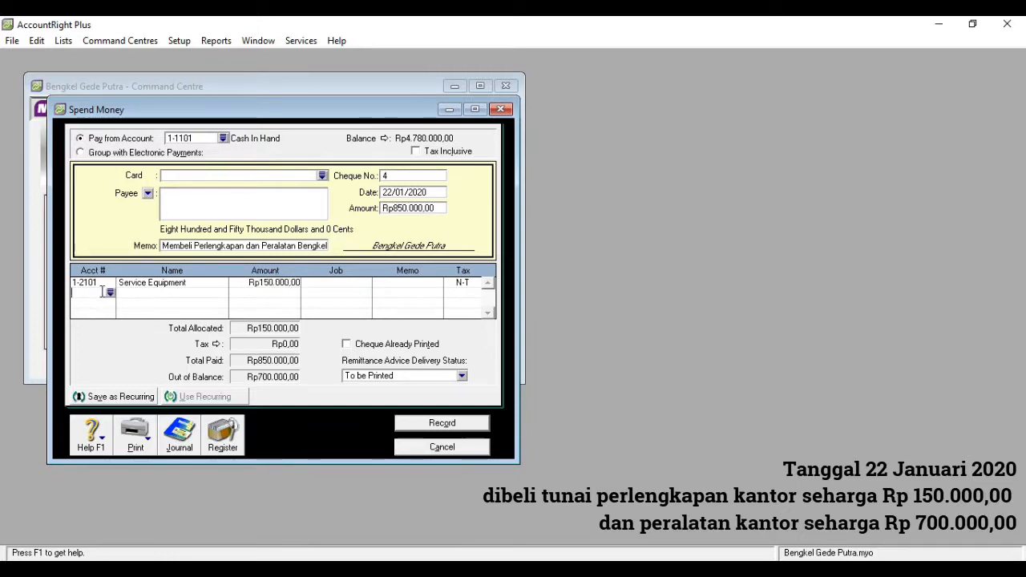
type("6")
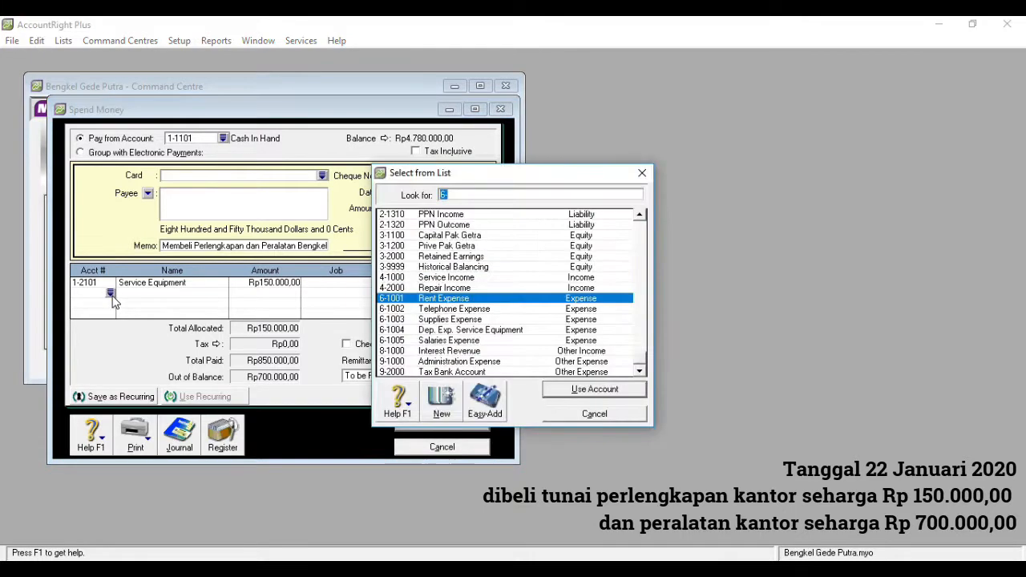
type("1")
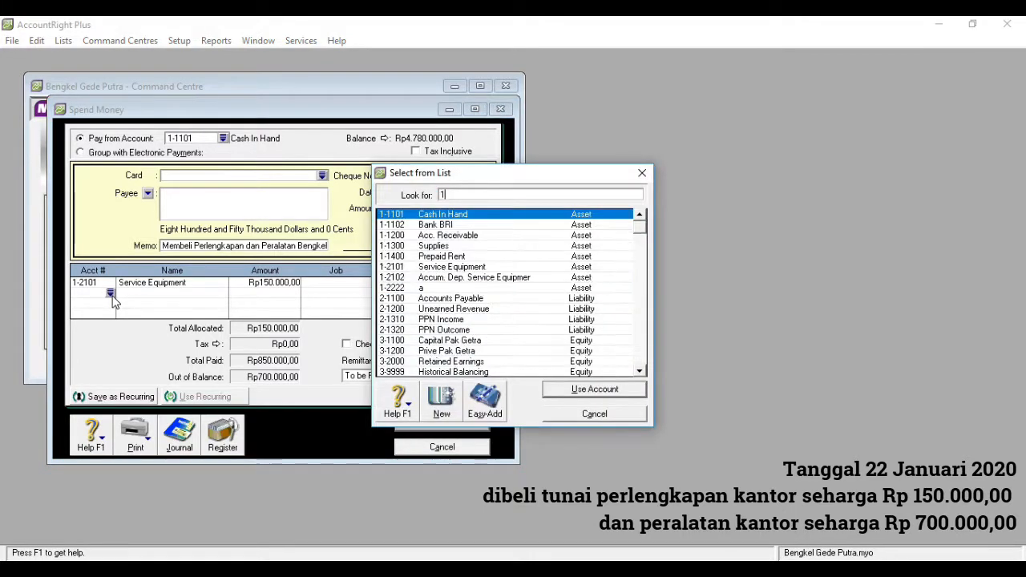
double_click(447, 247)
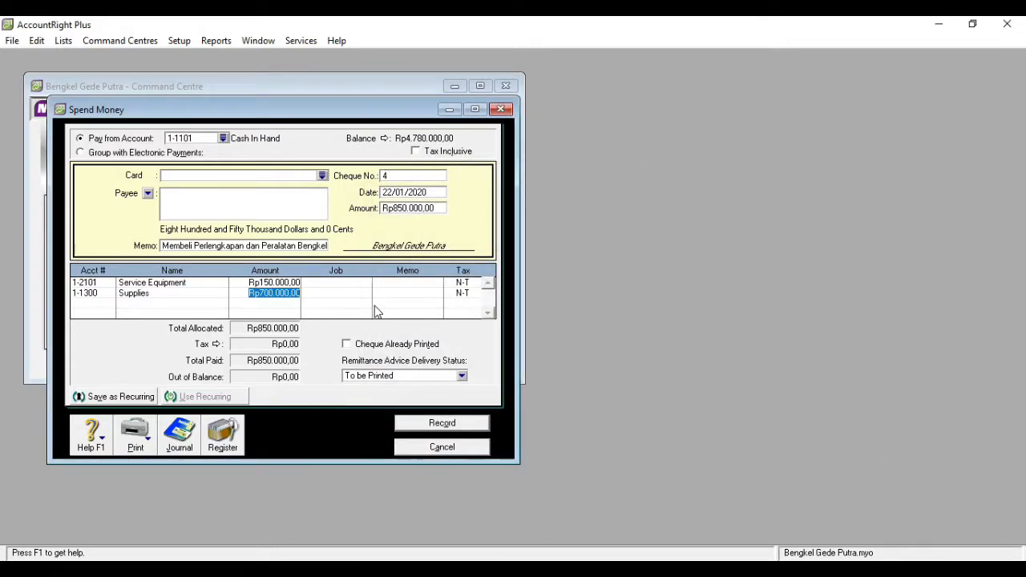
left_click(433, 425)
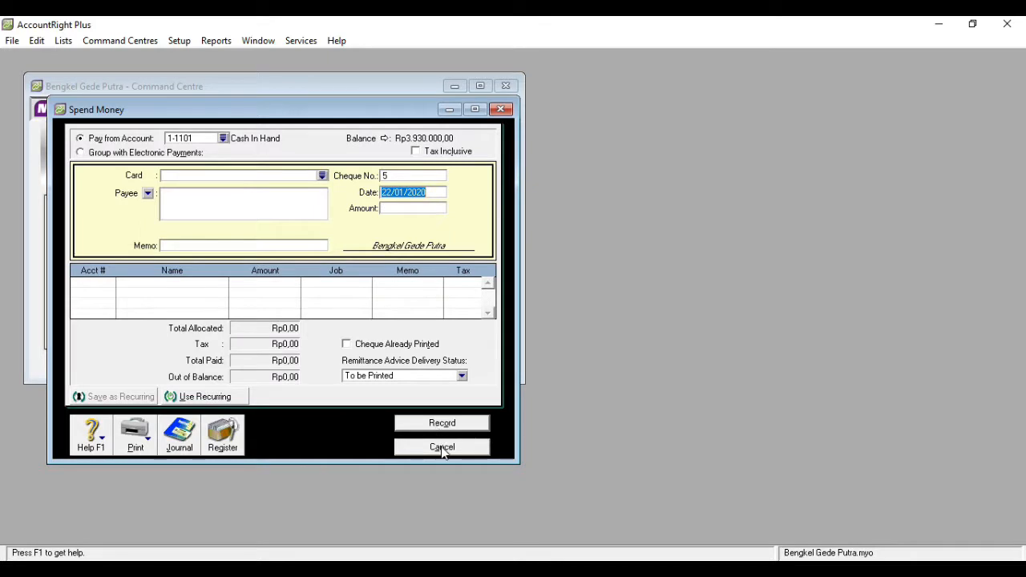
left_click(502, 110)
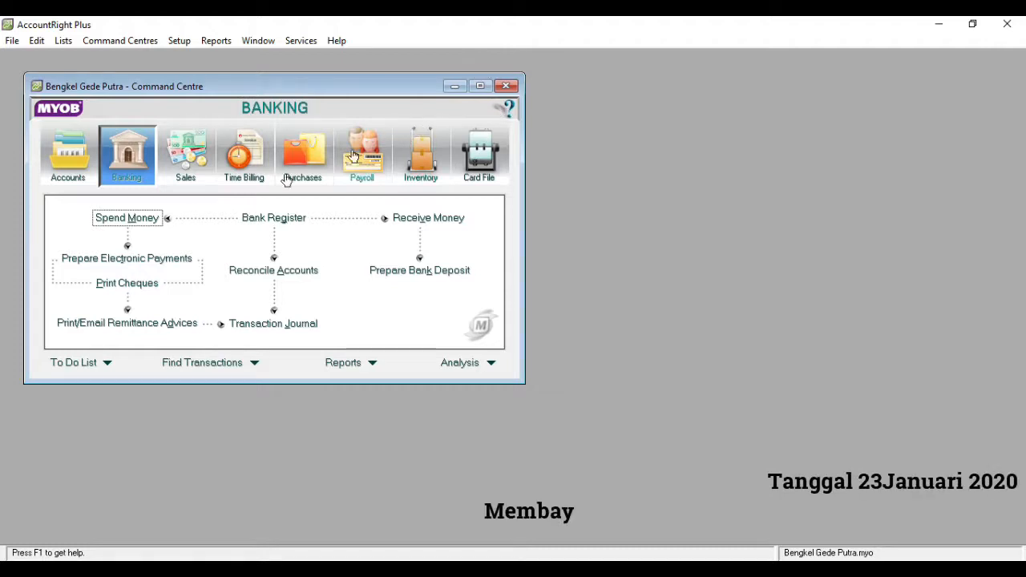
- Start a Spend Money payment from 1-1101 Cash In Hand dated 23/01/2020 for Rp150.000,00 with the memo "Membayar Gaji Karyawan"
left_click(145, 221)
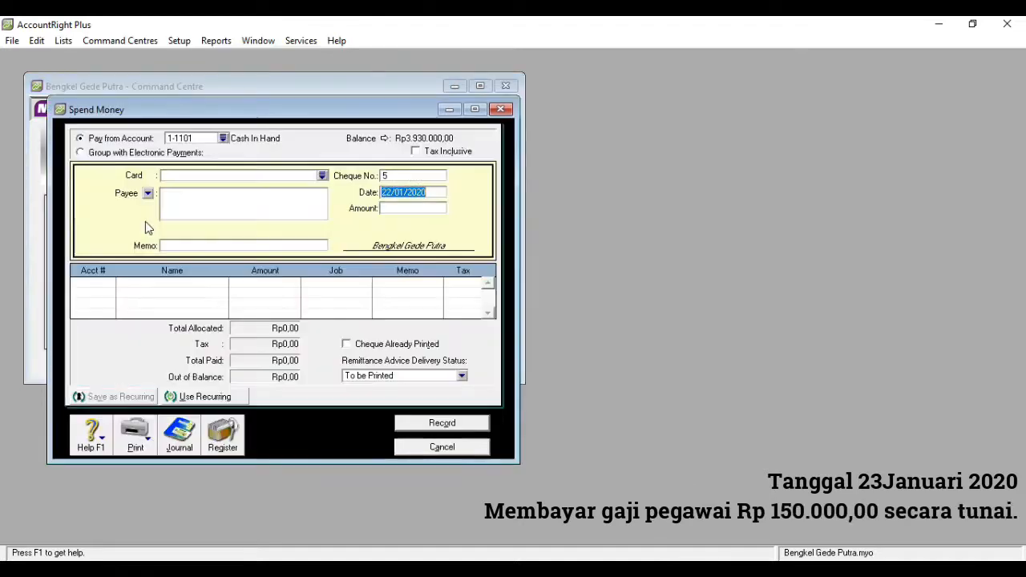
left_click(394, 195)
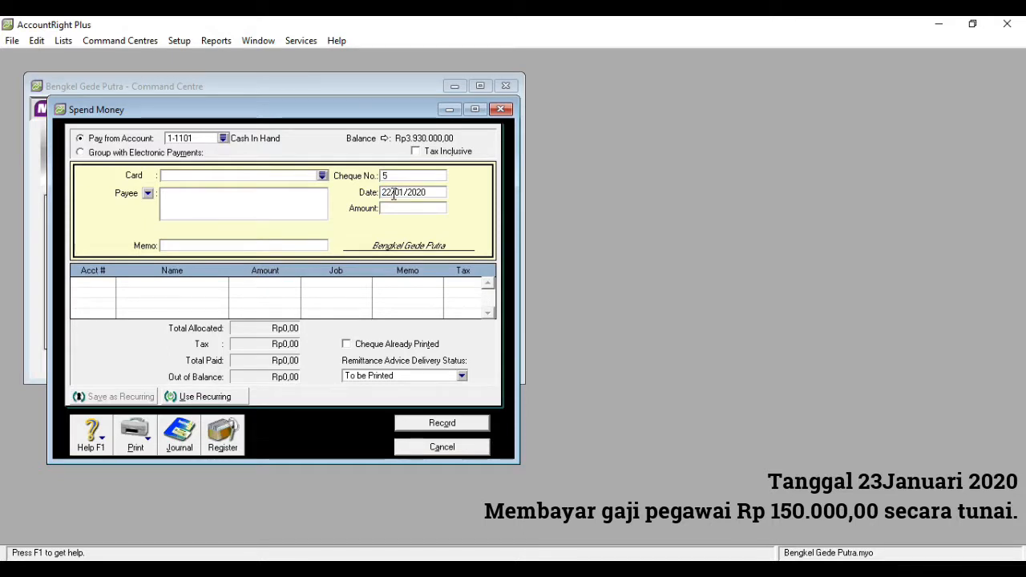
key("BackSpace")
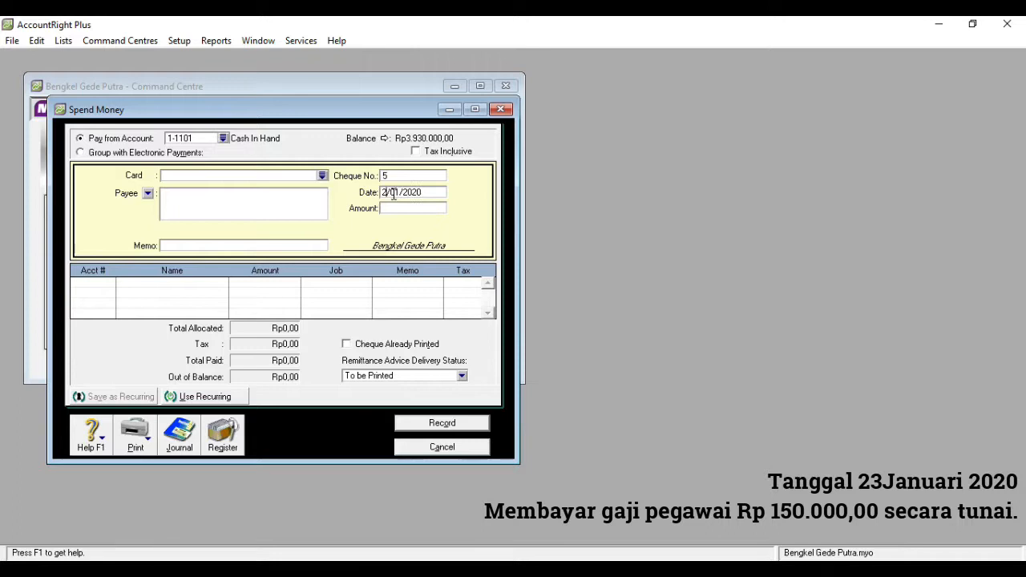
type("23")
key("BackSpace")
key("BackSpace")
left_click(395, 208)
type("150000")
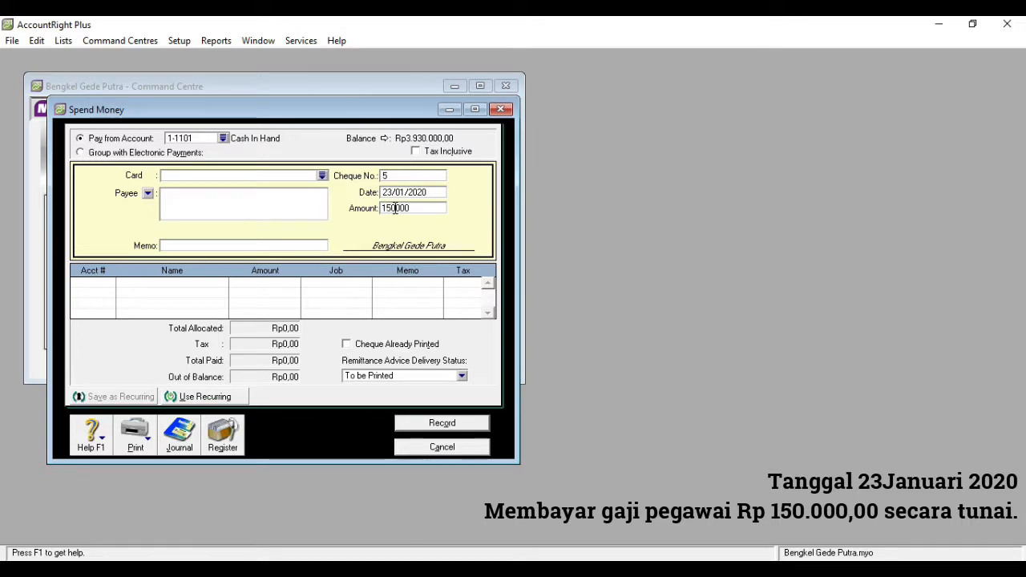
left_click(281, 247)
type("Membayar Gaji")
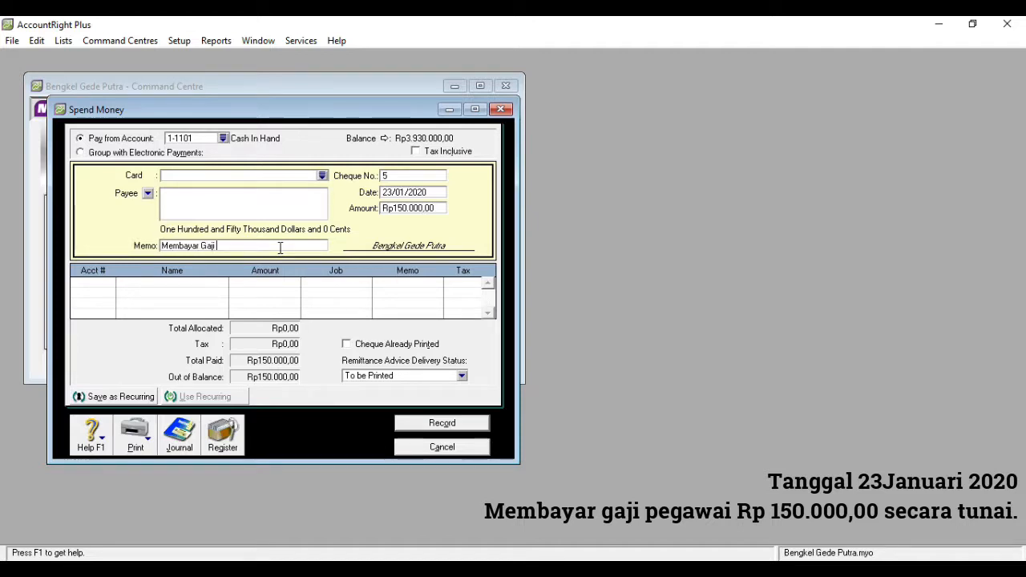
type(" Karyawan")
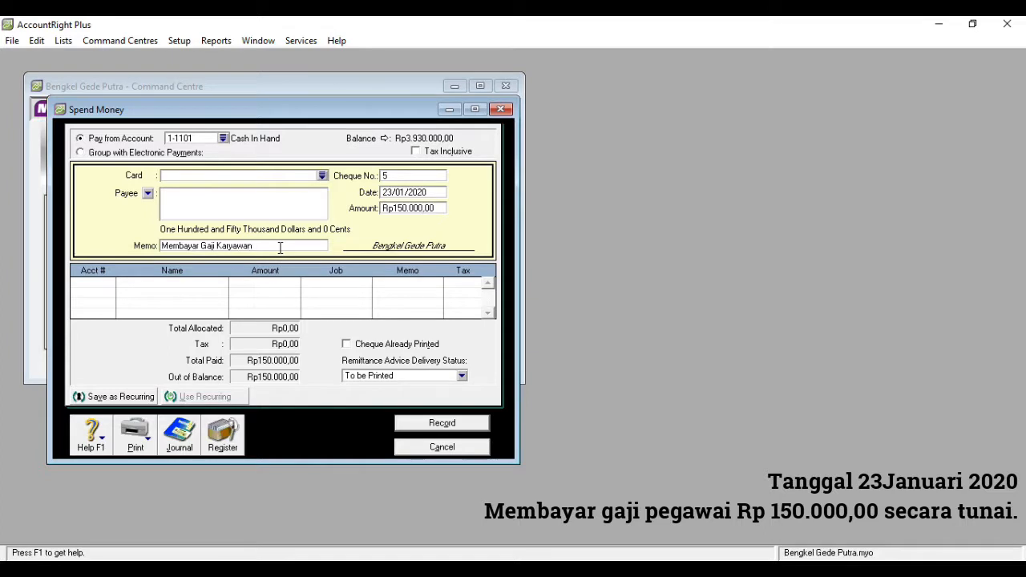
- Allocate the full payment to account 6-1005 Salaries Expense, then record it and close the Spend Money window
left_click(106, 285)
left_click(110, 283)
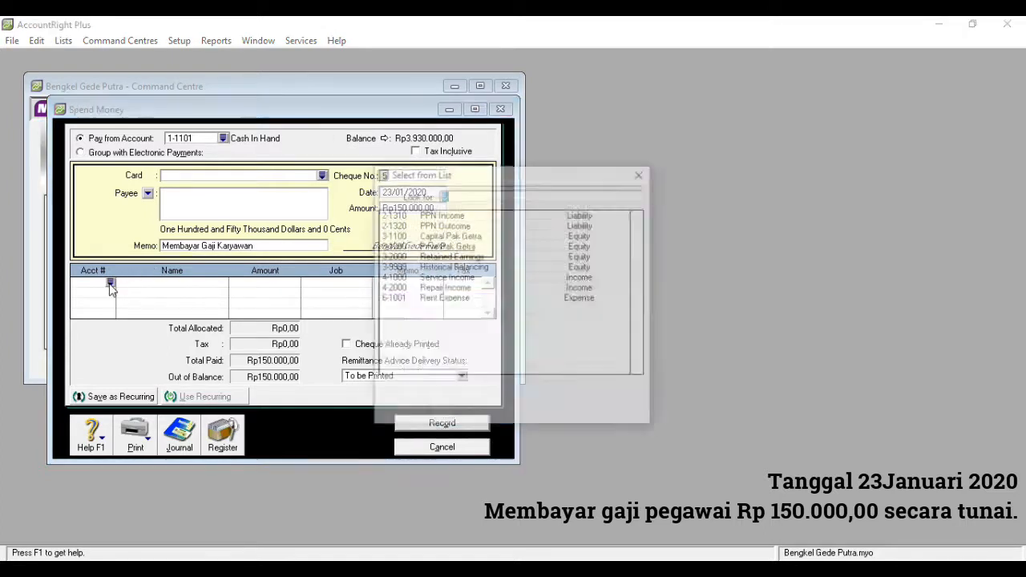
type("6")
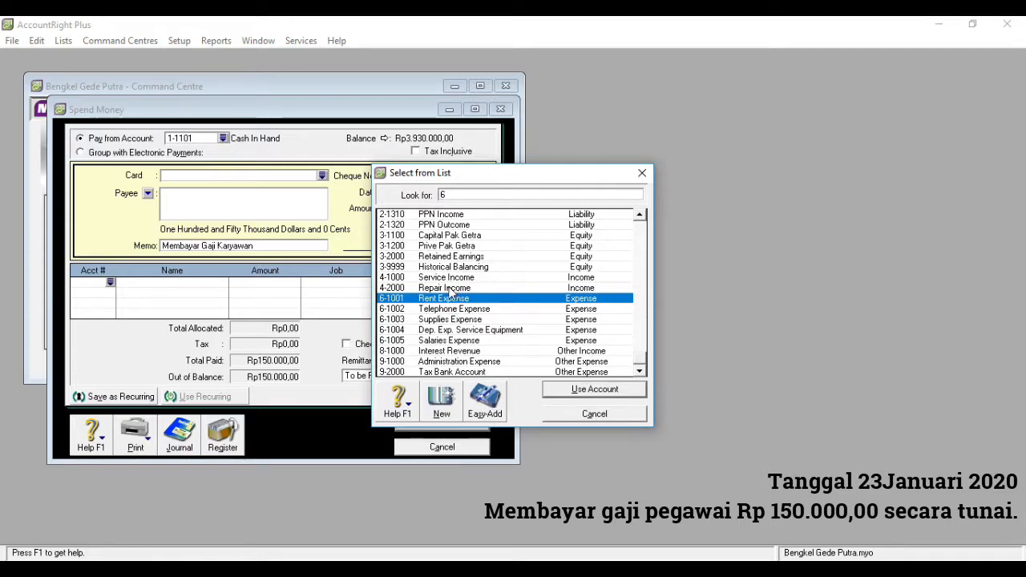
double_click(450, 341)
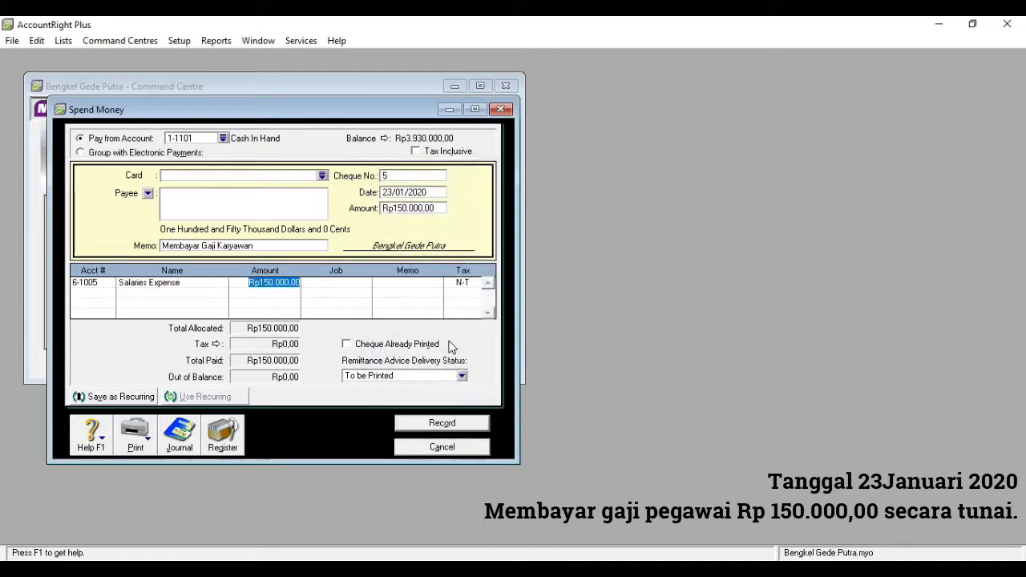
left_click(436, 429)
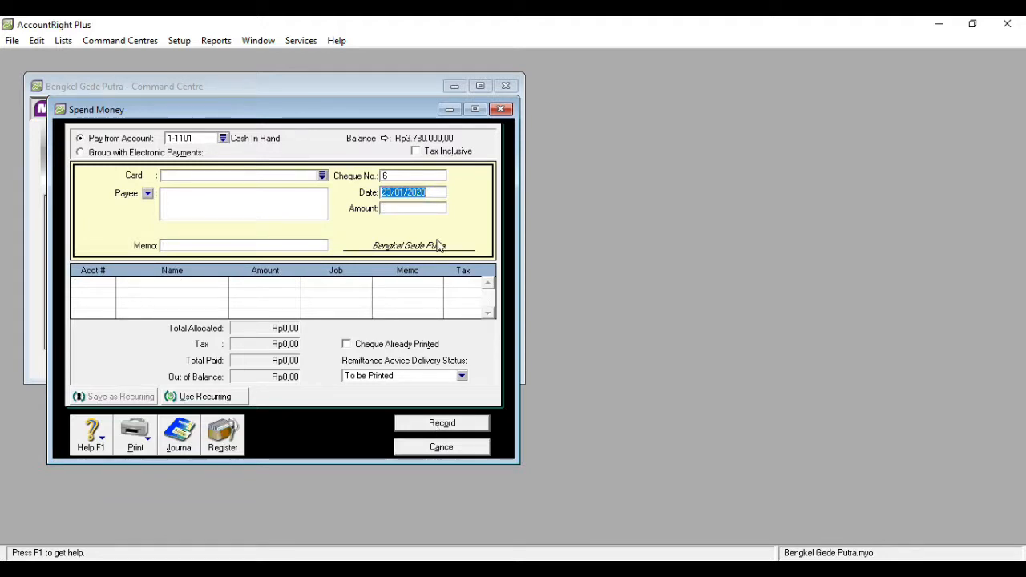
left_click(501, 109)
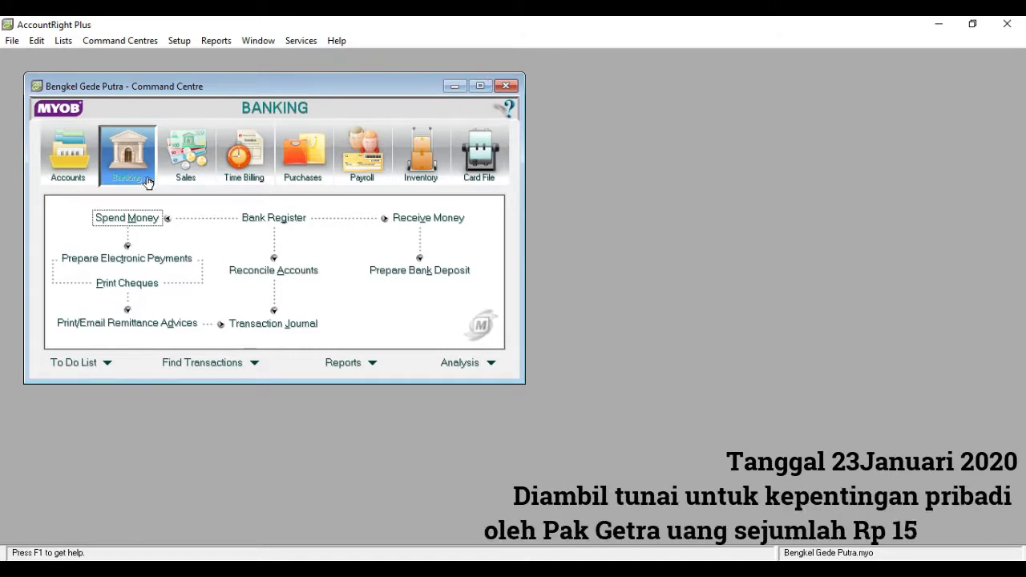
- Start a Spend Money payment from 1-1101 Cash In Hand dated 23/01/2020 for Rp150.000,00 with the memo "Mengambil untuk Kepentingan Pribadi"
left_click(138, 219)
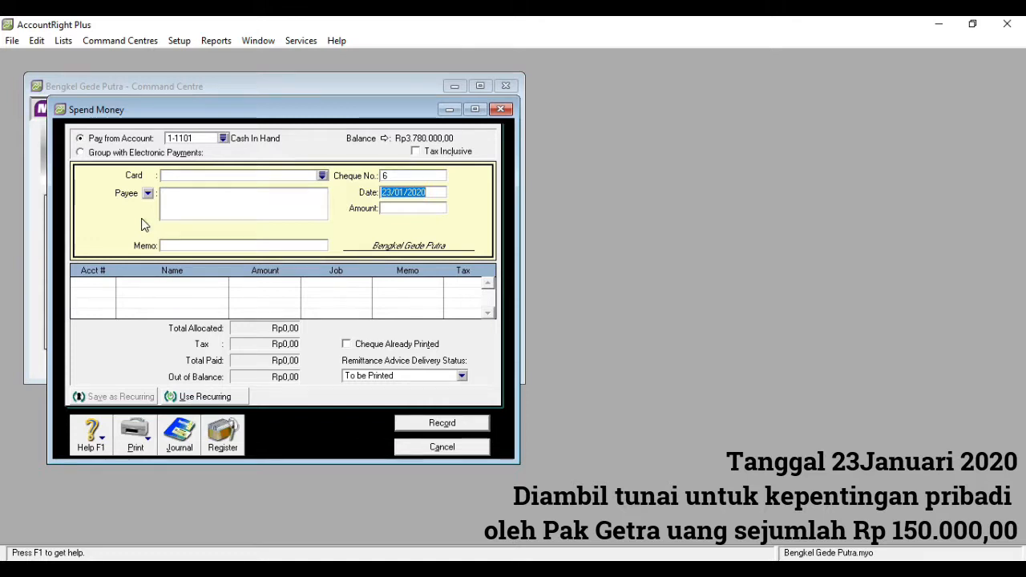
left_click(390, 208)
type("15000")
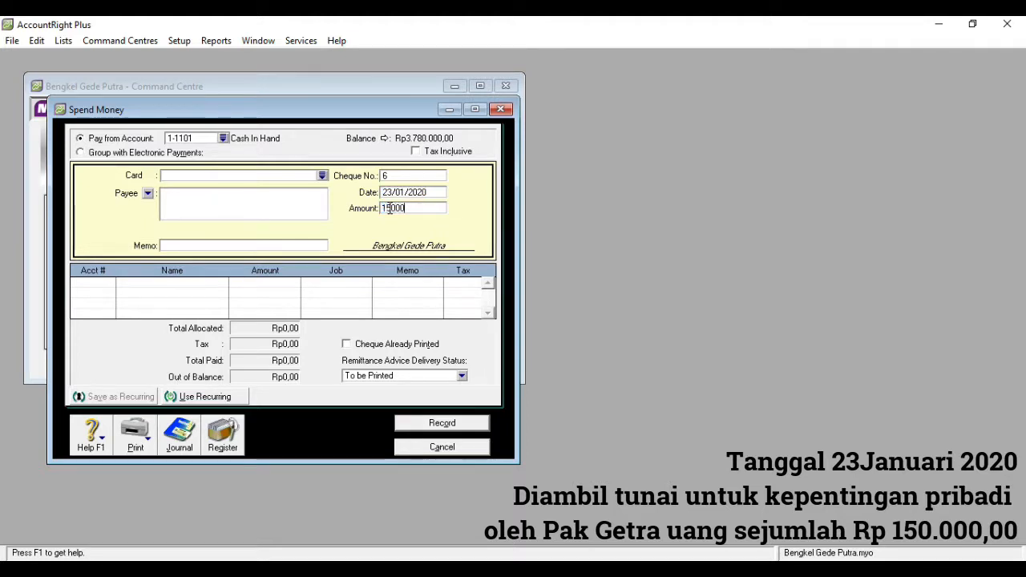
type("50.000")
left_click(281, 245)
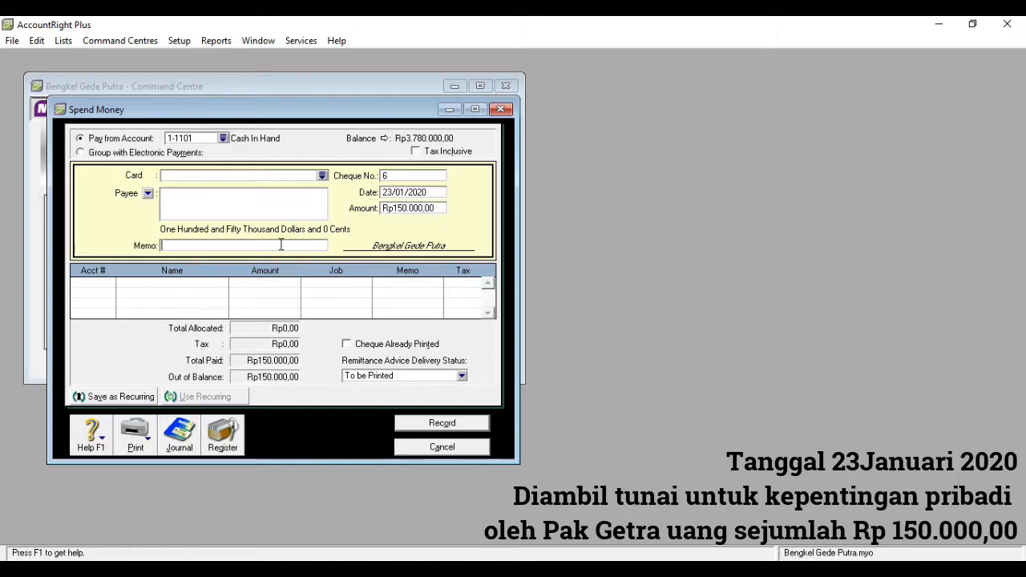
type("Men")
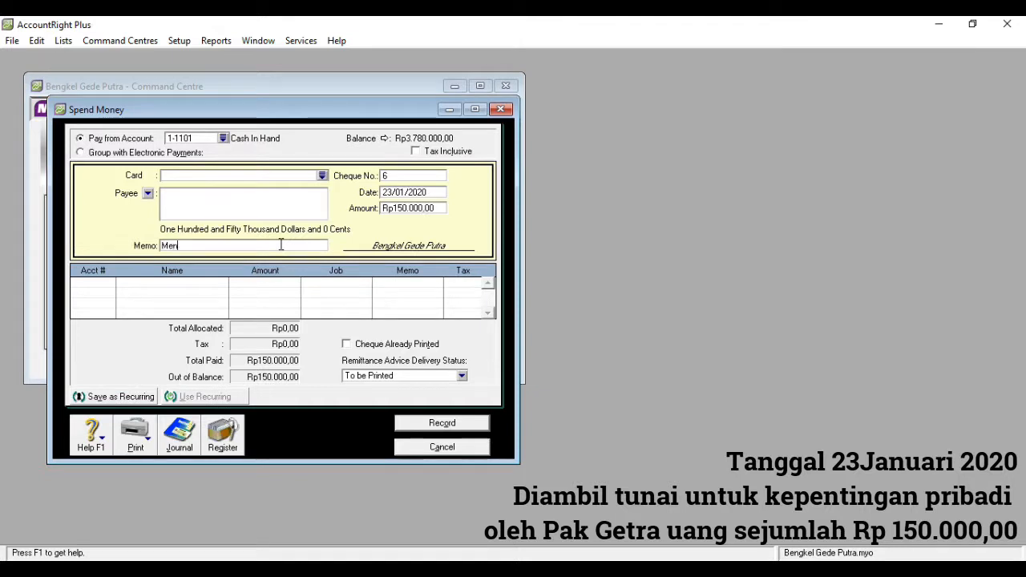
type("gambil untuk Kepentingan P")
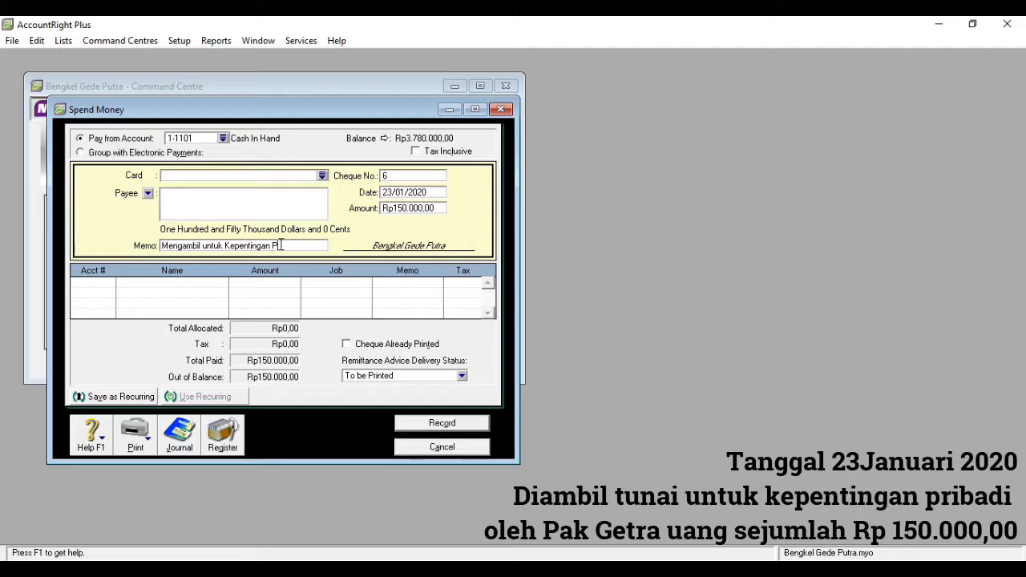
type("ribadi")
- Allocate the full payment to the owner's Prive account 3-1200, then record it and close the Spend Money window
left_click(110, 288)
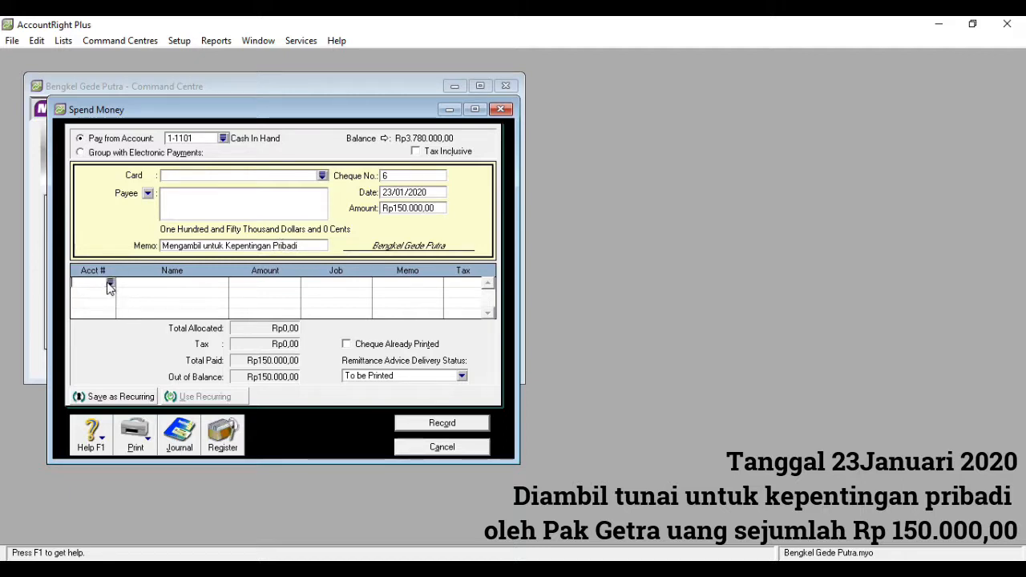
type("6")
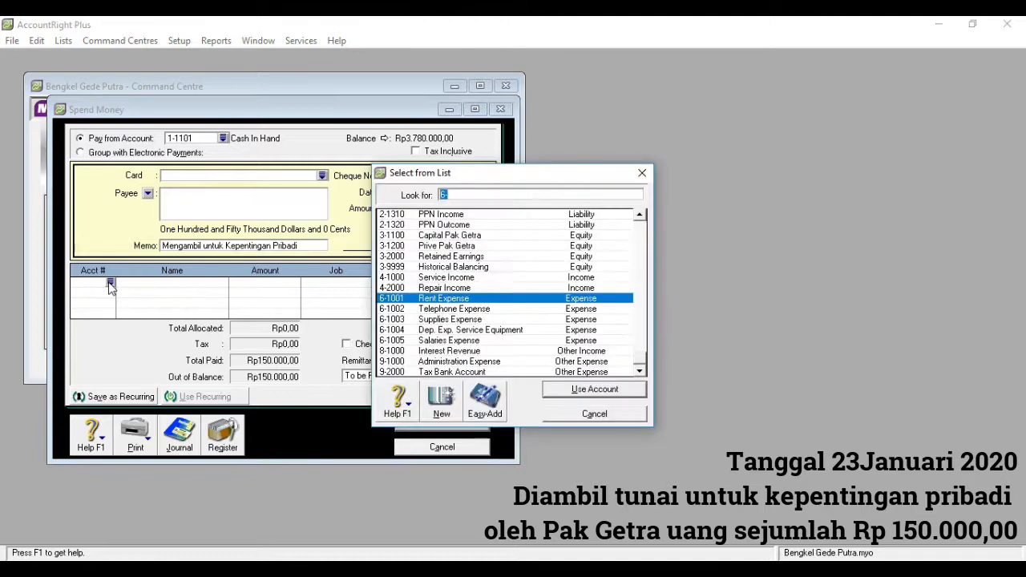
type("3")
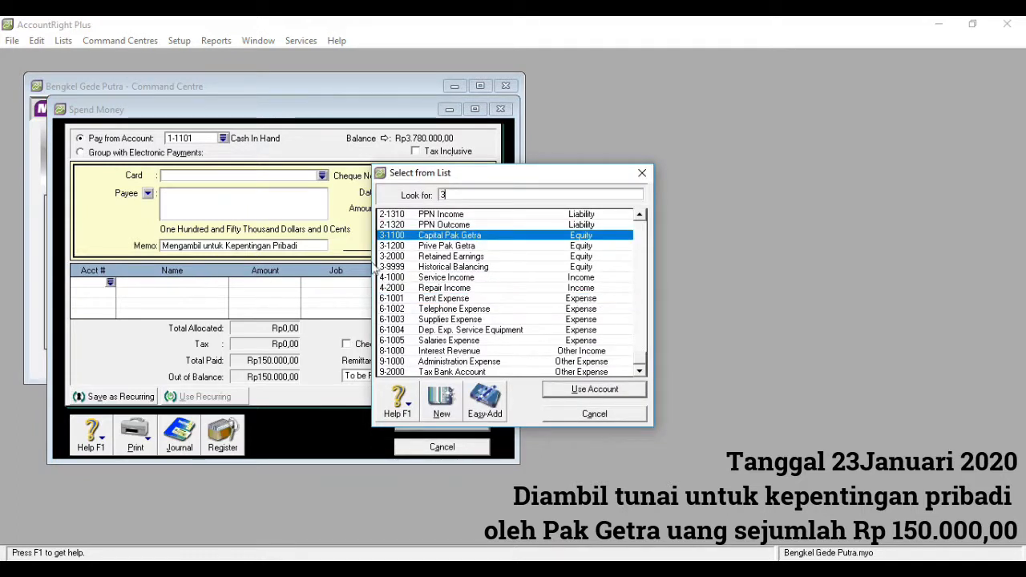
left_click(446, 247)
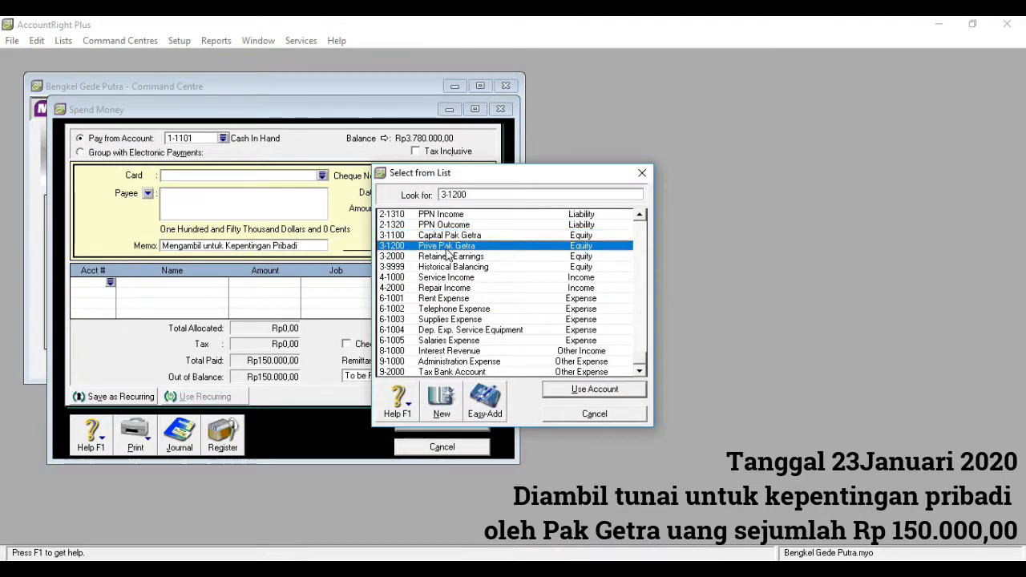
double_click(445, 247)
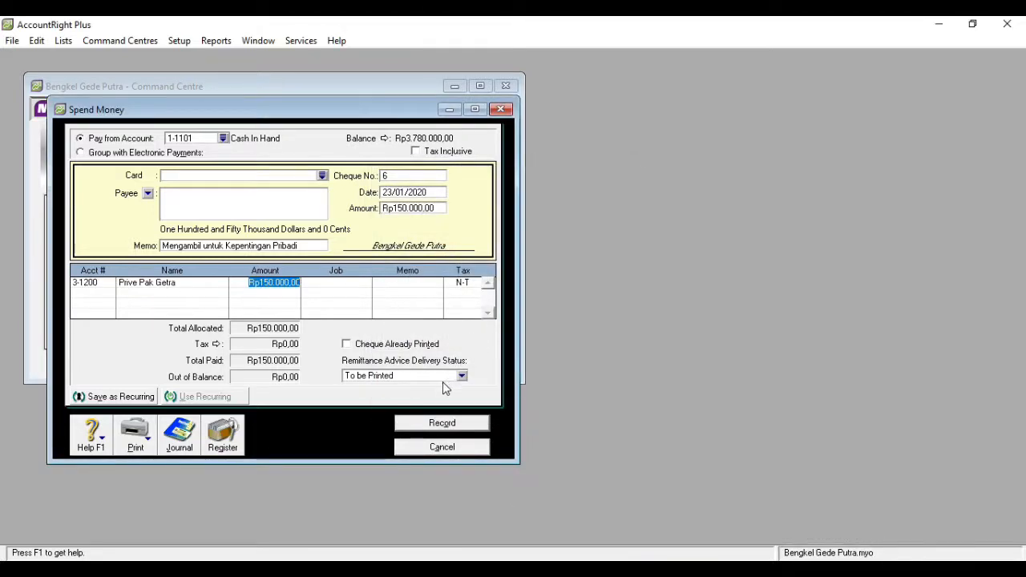
left_click(442, 422)
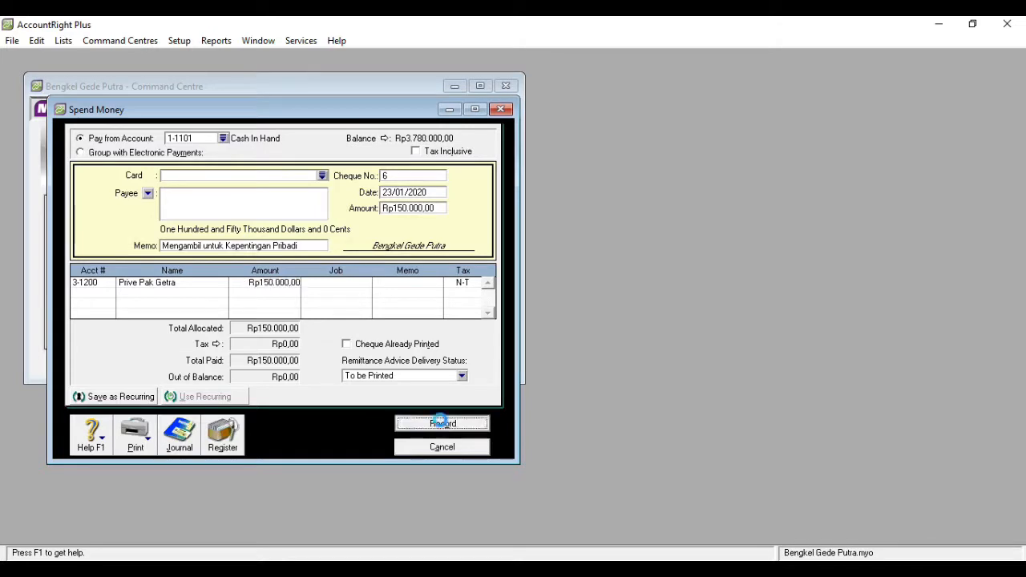
left_click(502, 110)
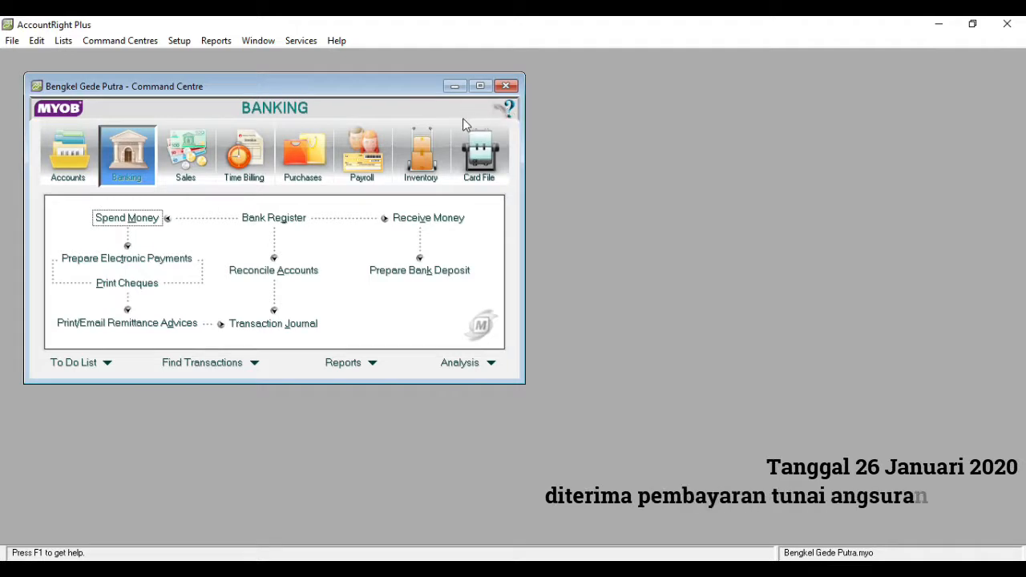
- Start a Receive Money deposit to 1-1101 Cash In Hand dated 26/01/2020 for Rp900.000,00 with the memo "Pembayaran Angsuran Piutang"
left_click(397, 218)
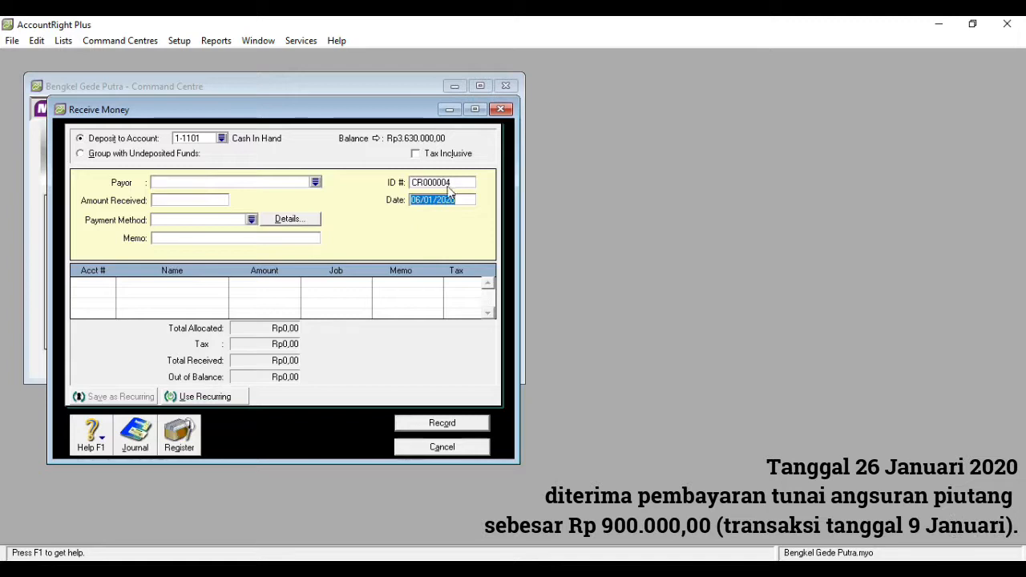
left_click(416, 201)
key("BackSpace")
type("2")
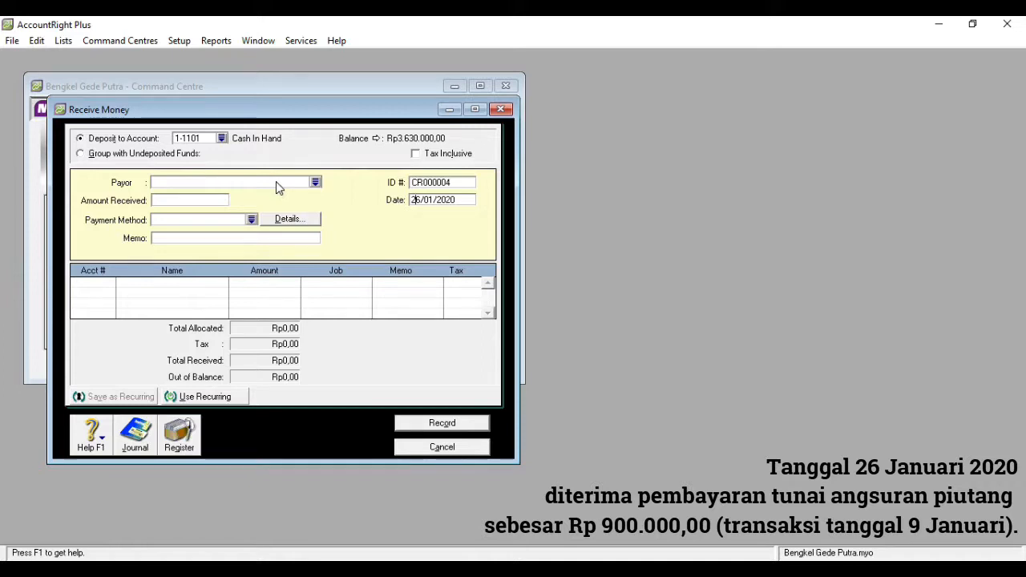
left_click(184, 200)
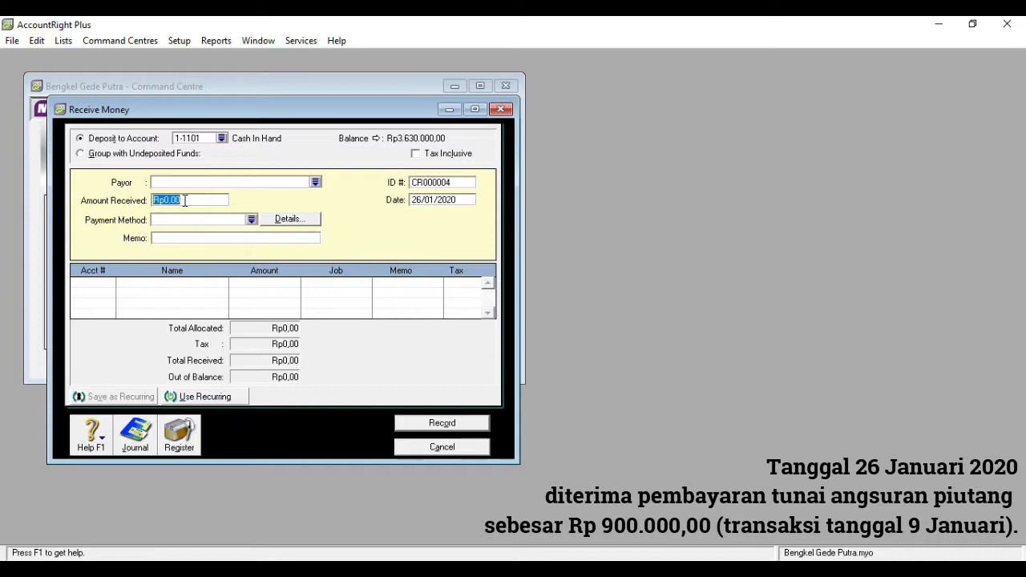
type("900000")
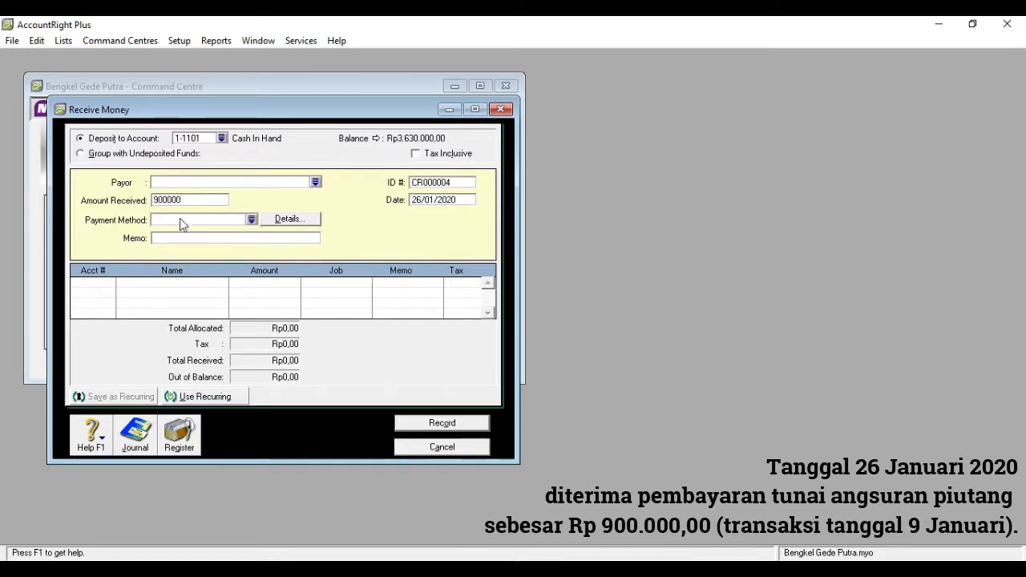
left_click(178, 239)
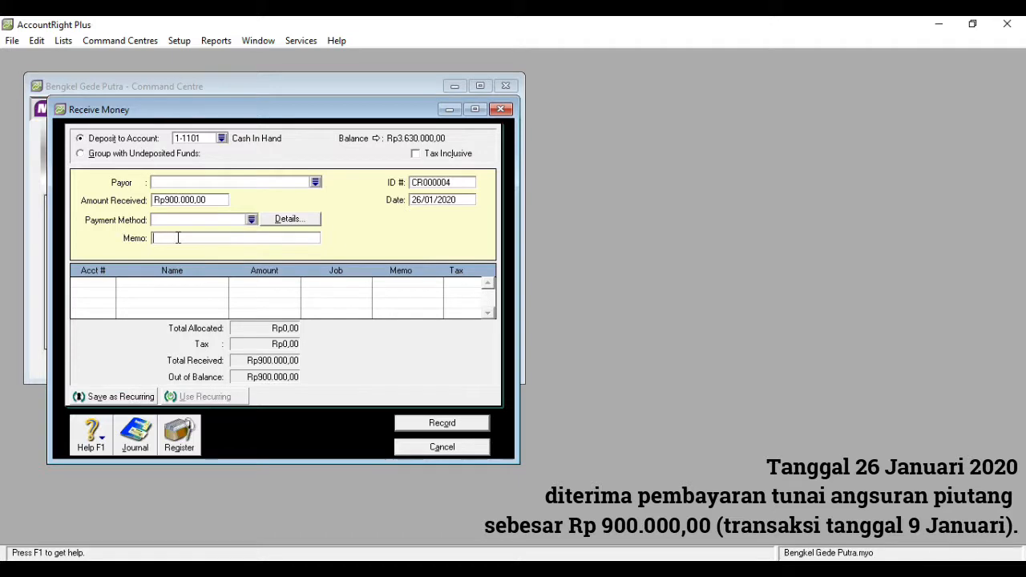
type("Pembayaran Angsuran P")
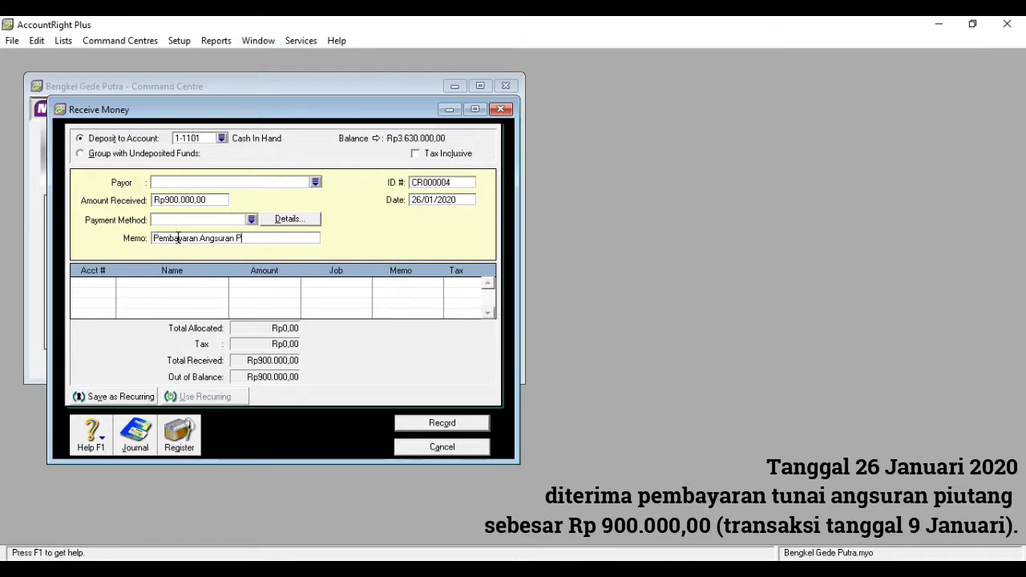
type("iutang")
- Allocate the full receipt to account 1-1200 Acc. Receivable, then record it and close the Receive Money window
left_click(88, 283)
left_click(111, 283)
type("1")
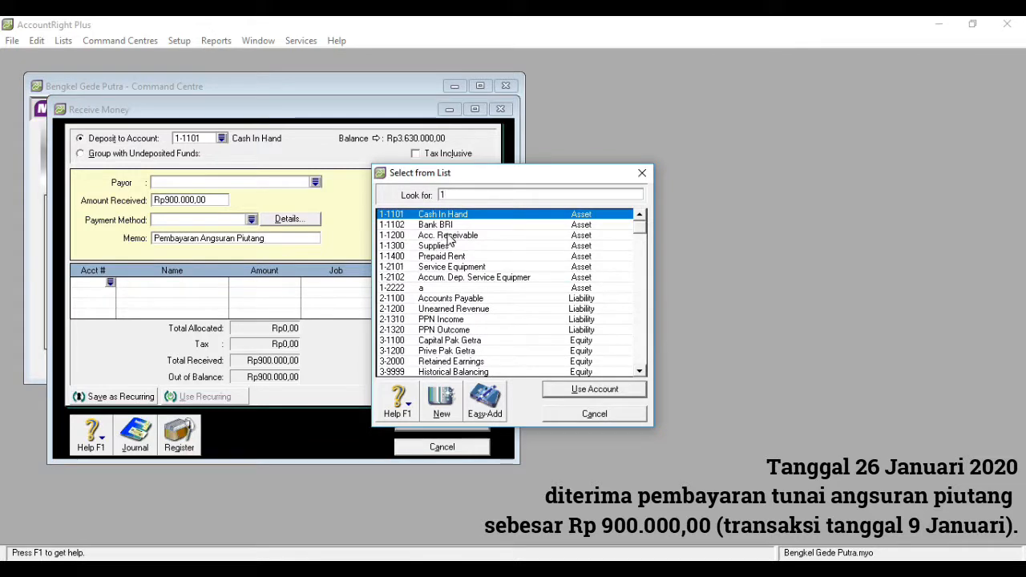
double_click(447, 235)
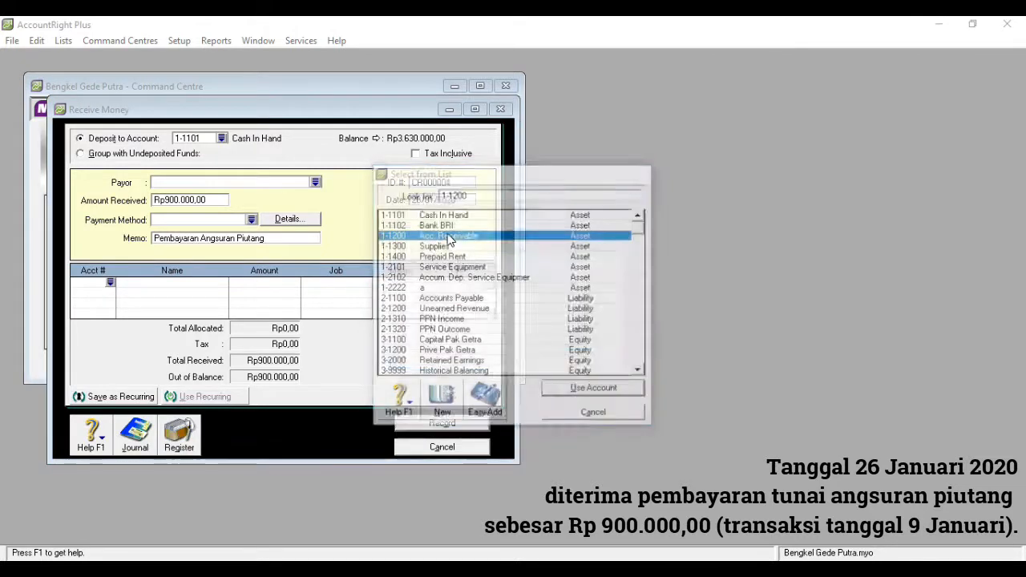
left_click(472, 352)
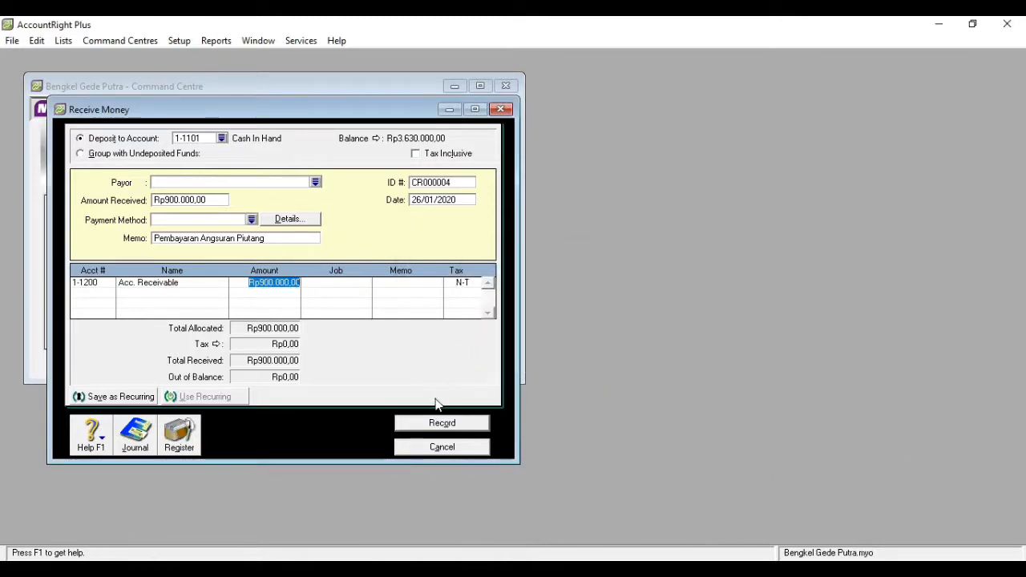
left_click(429, 421)
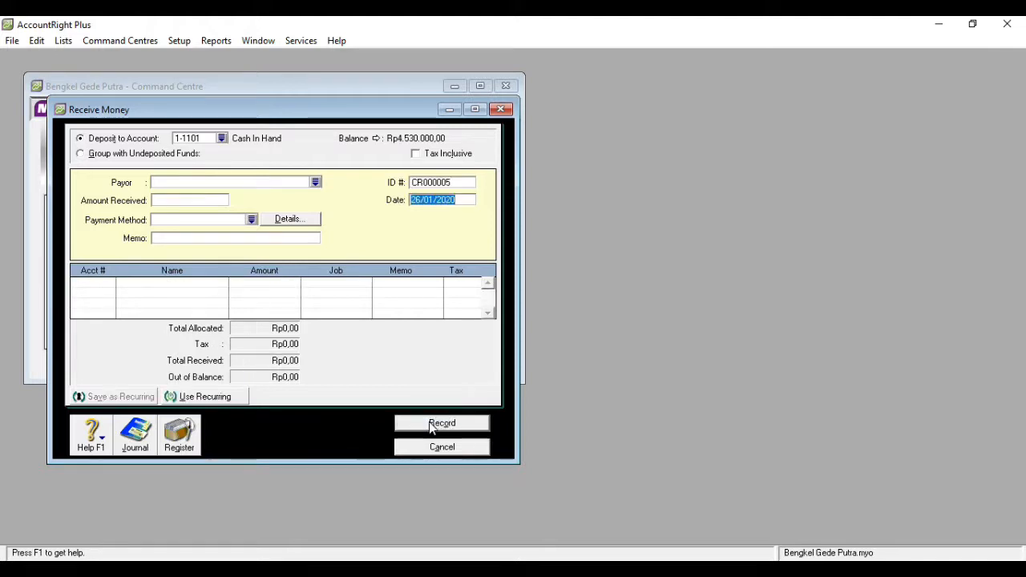
left_click(435, 447)
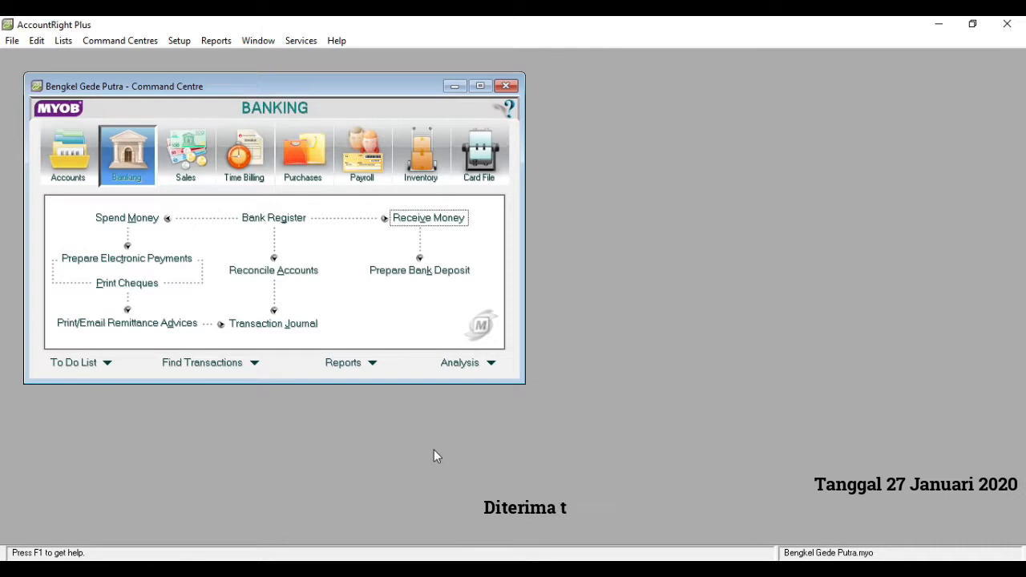
- Start a Receive Money deposit to 1-1101 Cash In Hand dated 27/01/2020 for Rp600.000,00 with the memo "Diterima Pendapatan Reparasi"
left_click(409, 223)
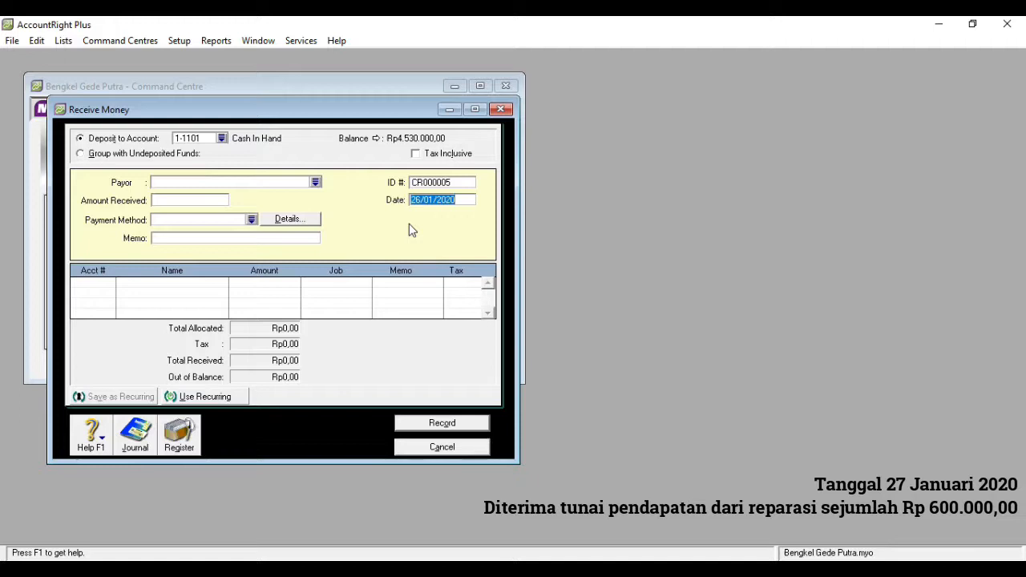
left_click(198, 199)
type("600000")
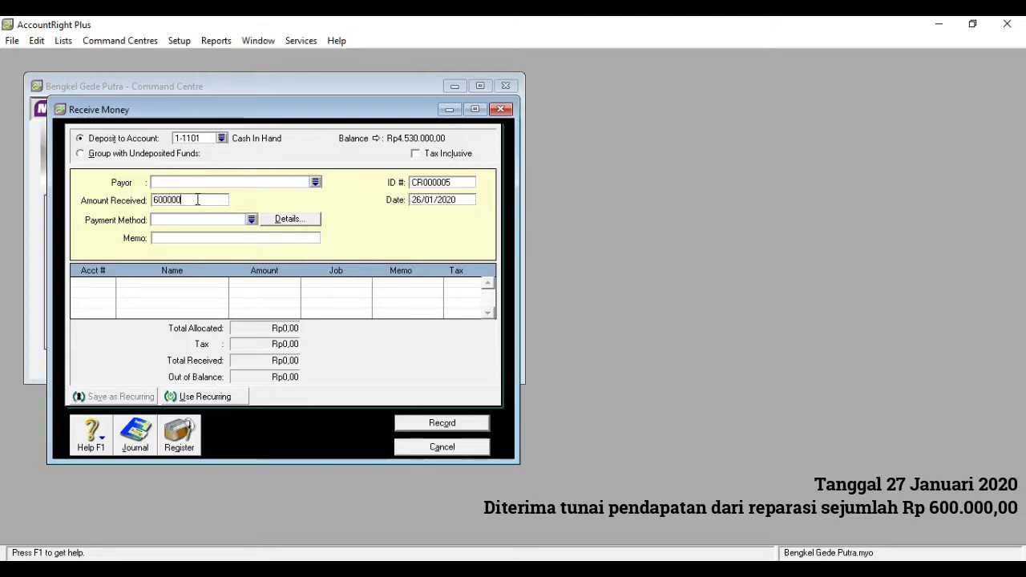
left_click(421, 199)
left_click(421, 200)
key("BackSpace")
type("7")
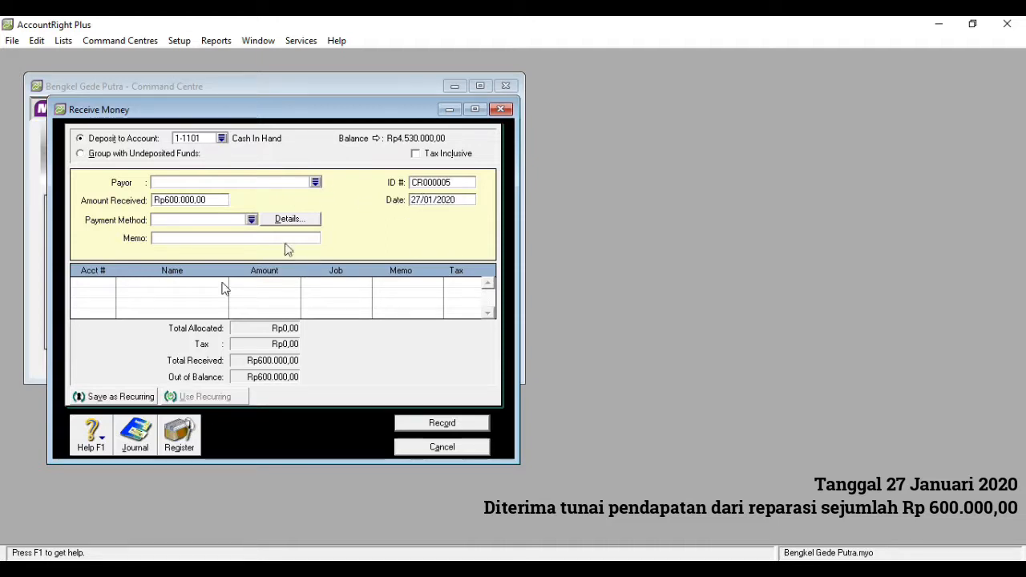
left_click(196, 238)
type("Diterima ")
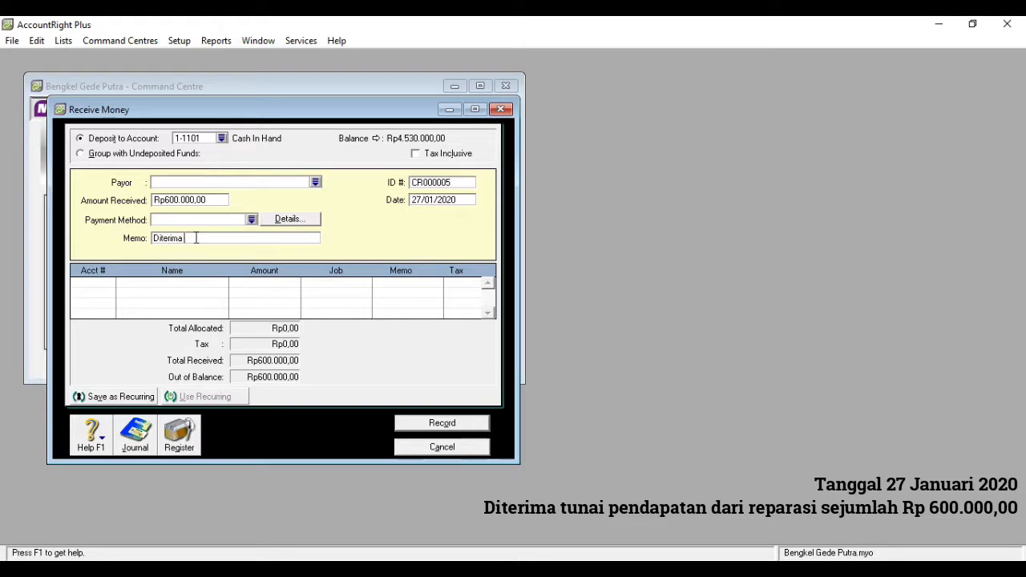
type("Pendapatan Reparasi")
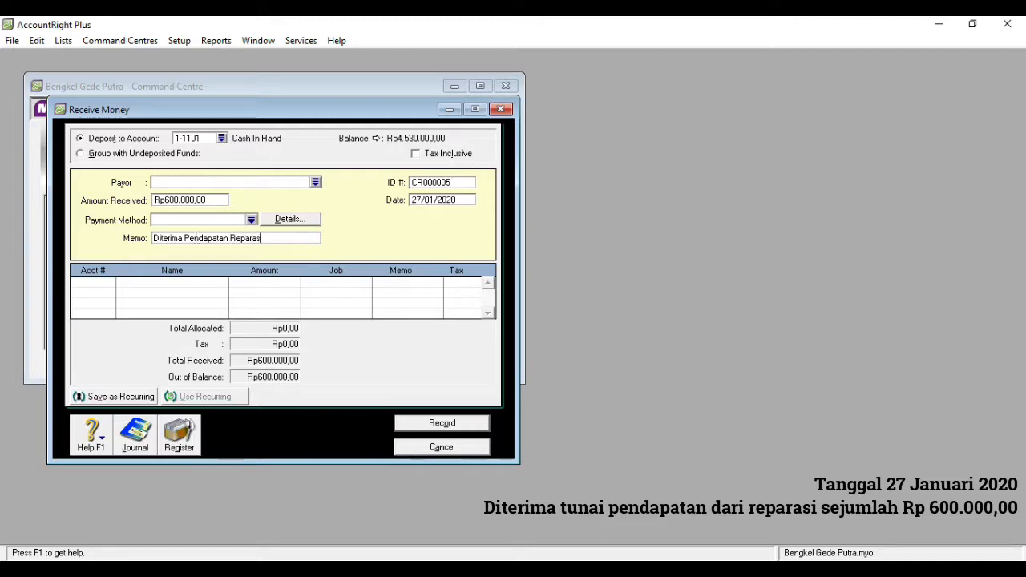
- Allocate the full receipt to account 4-2000 Repair Income, then record it and close the Receive Money window
left_click(111, 288)
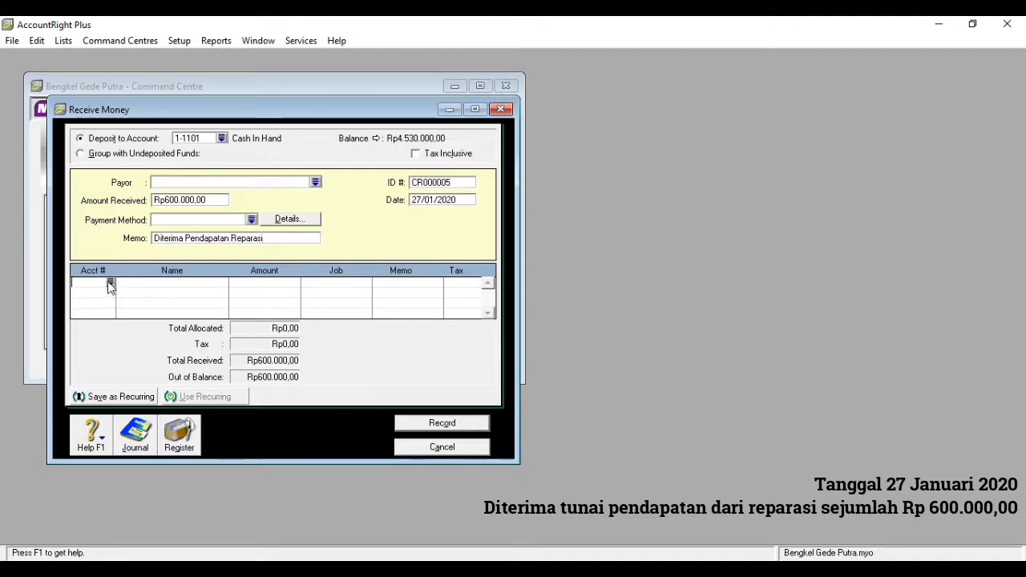
left_click(111, 284)
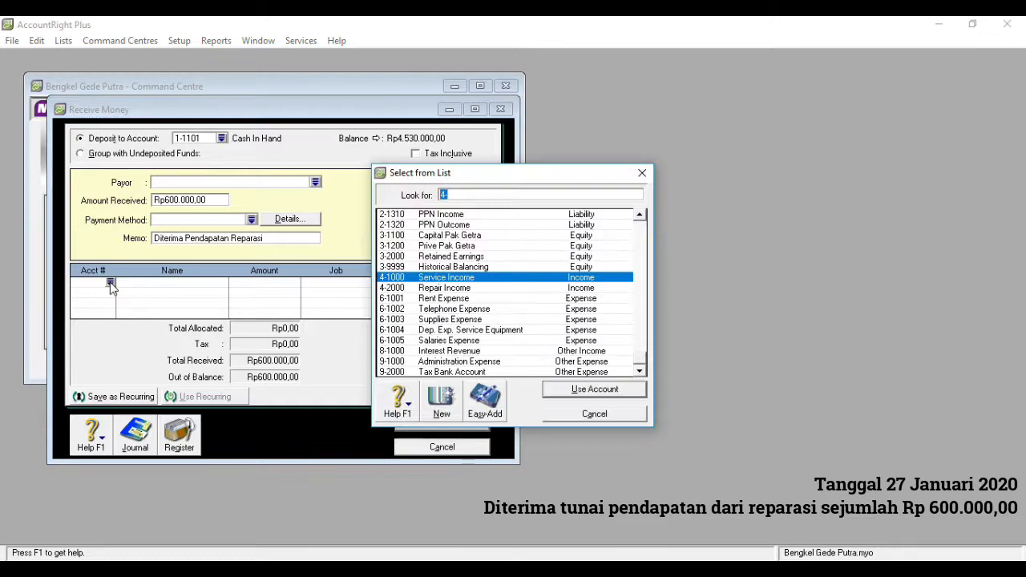
type("4")
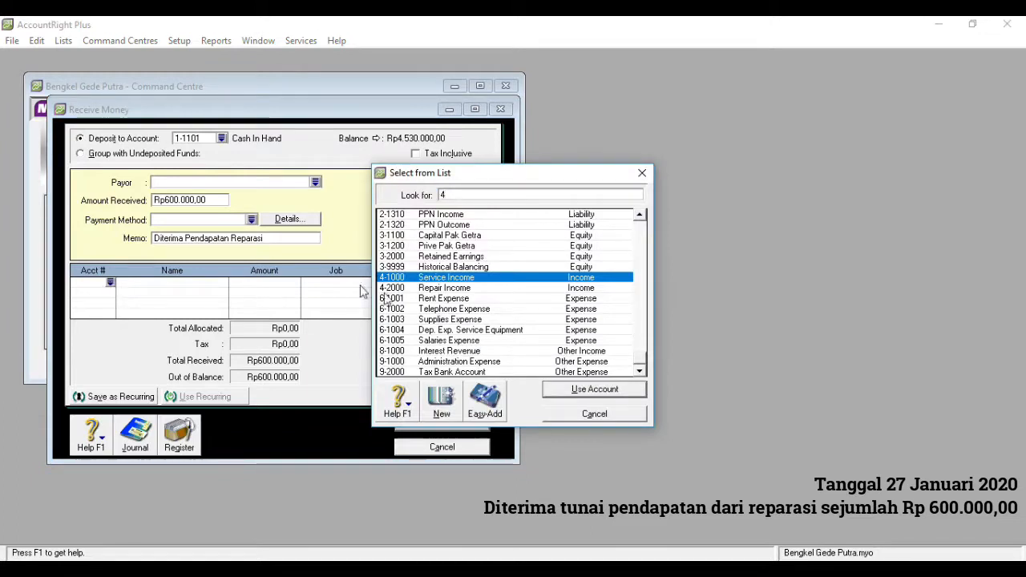
left_click(458, 292)
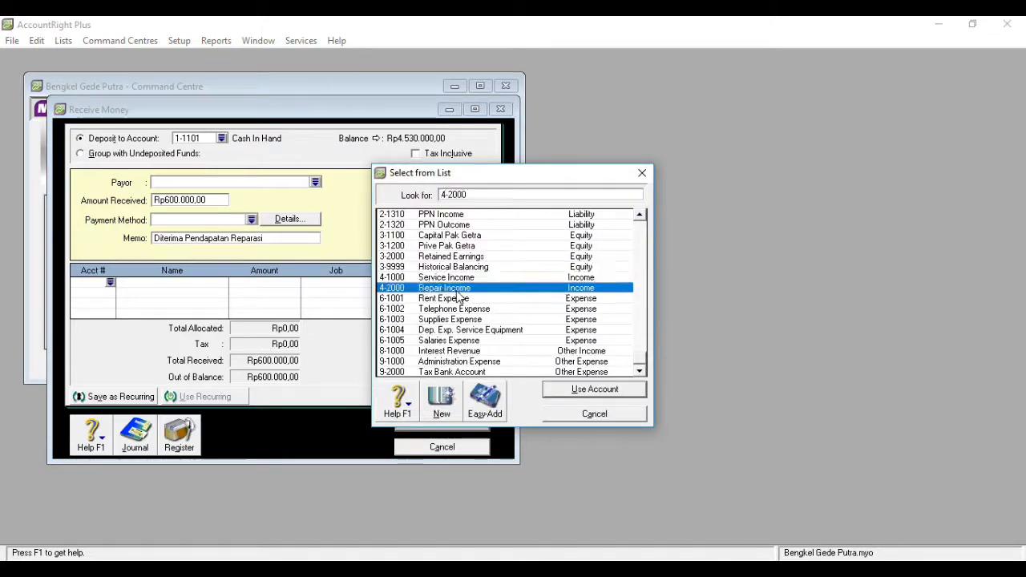
double_click(458, 294)
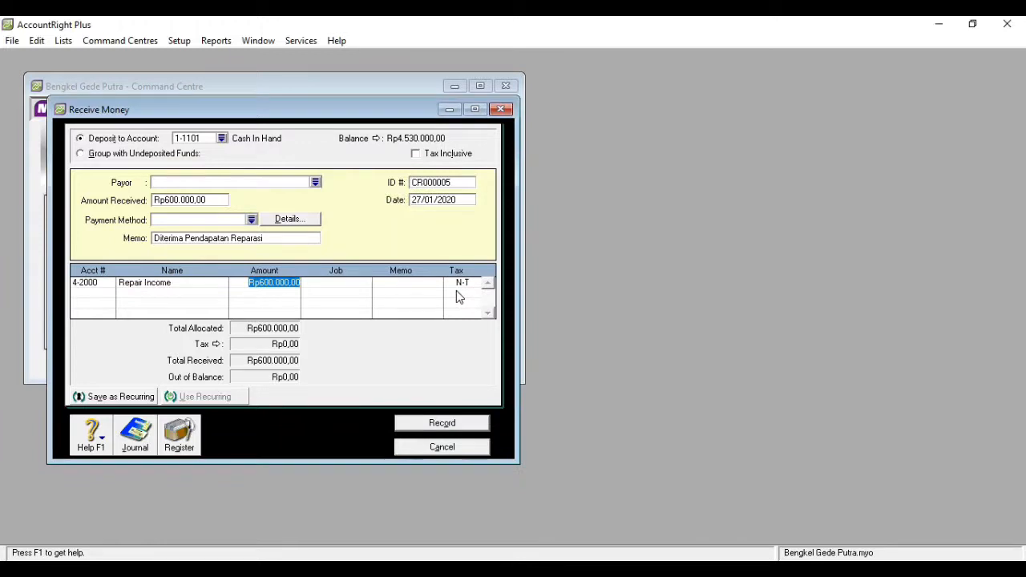
left_click(441, 424)
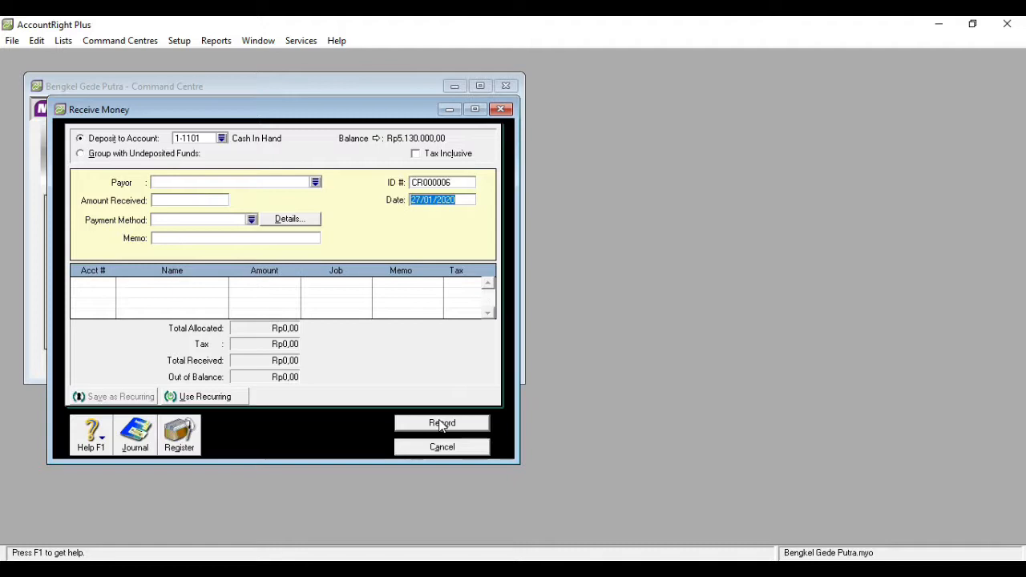
left_click(500, 110)
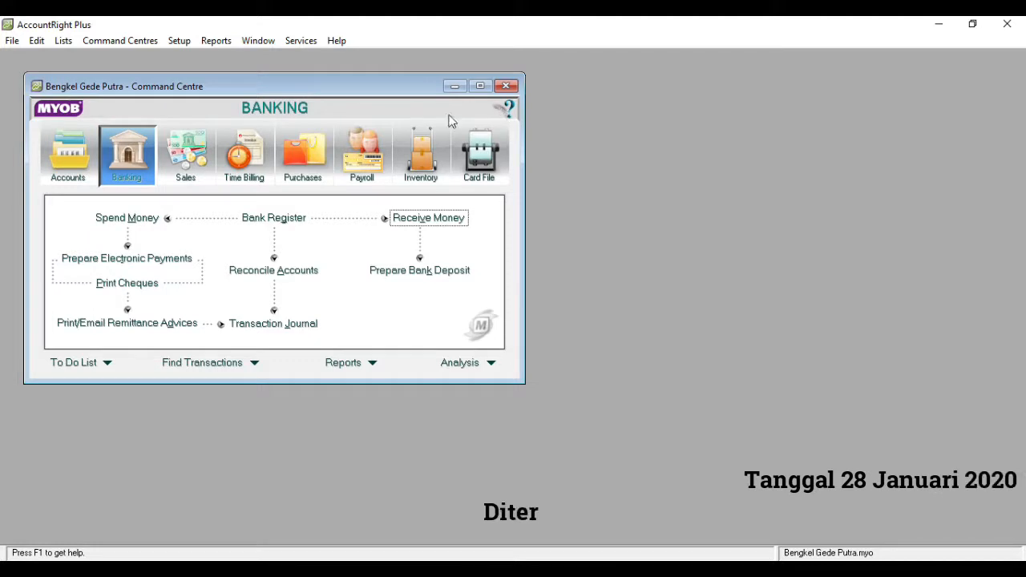
- Start a Receive Money deposit to 1-1101 Cash In Hand dated 28/01/2020 for Rp400.000,00 with the memo "Diterima Pendapatan Service"
left_click(405, 217)
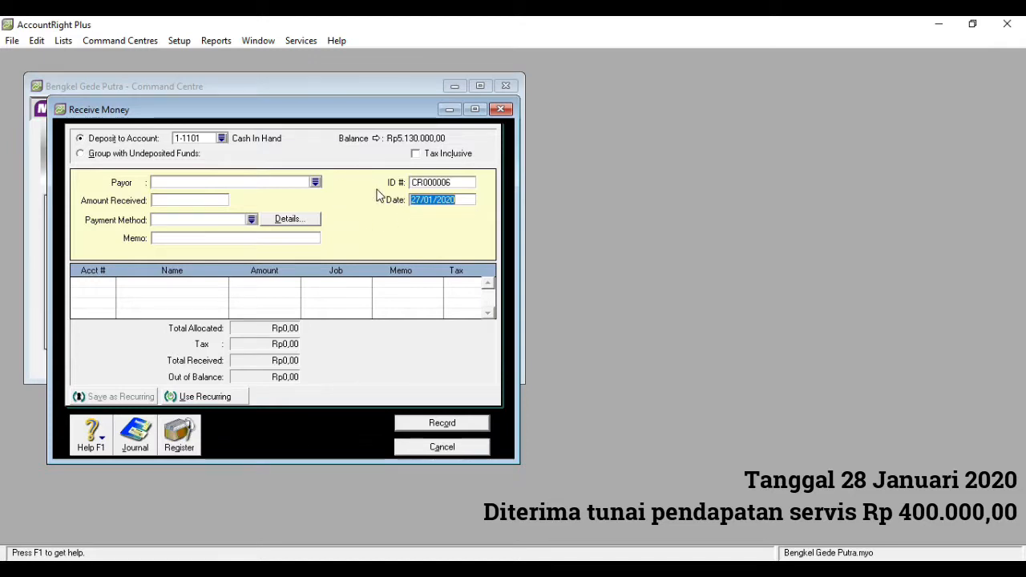
key("BackSpace")
type("8")
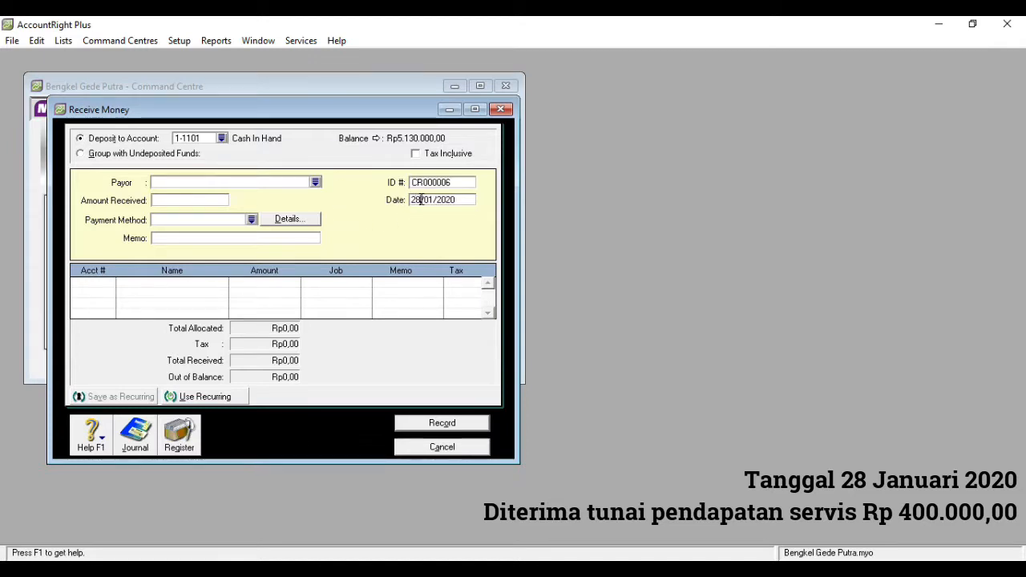
left_click(190, 200)
type("400000")
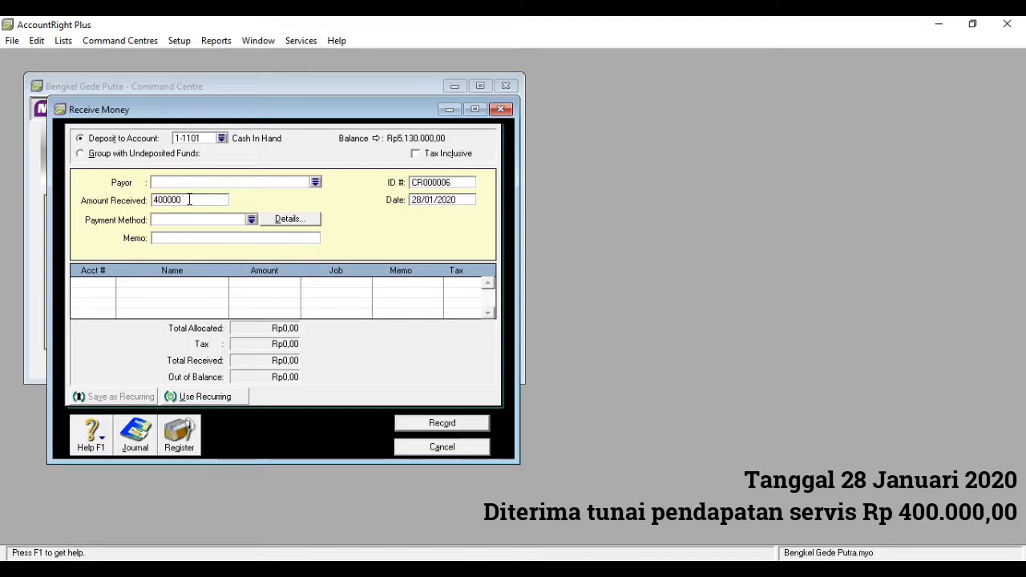
left_click(178, 241)
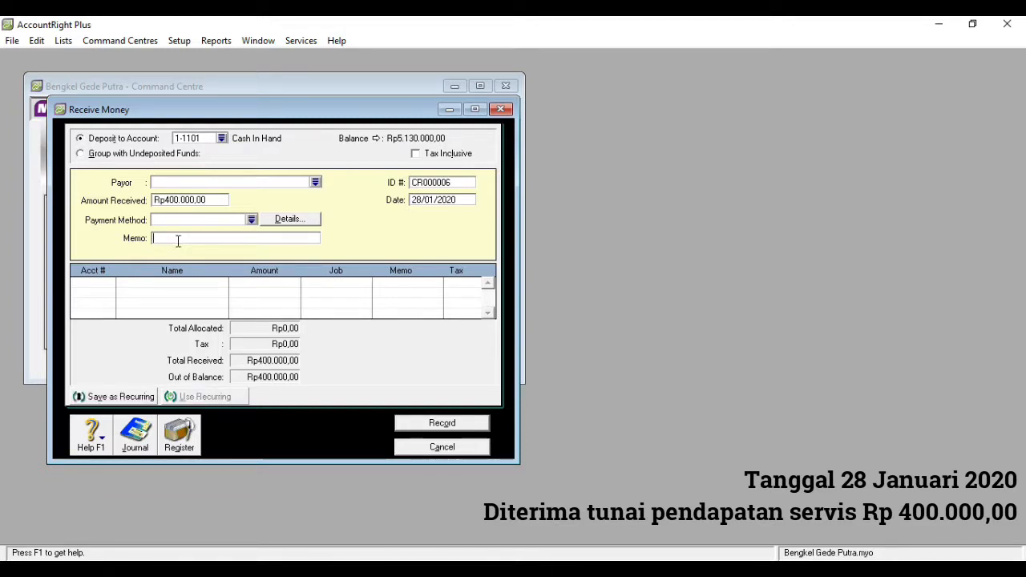
type("Diterima Pendapatan Service")
- Allocate the full receipt to account 4-1000 Service Income, then record it and close the Receive Money window
left_click(103, 287)
left_click(111, 283)
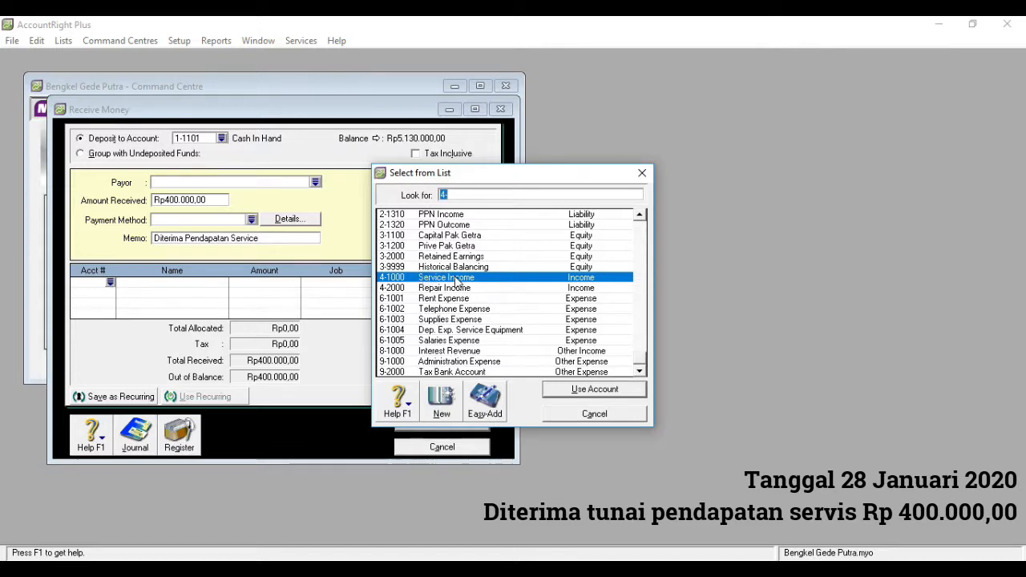
double_click(458, 278)
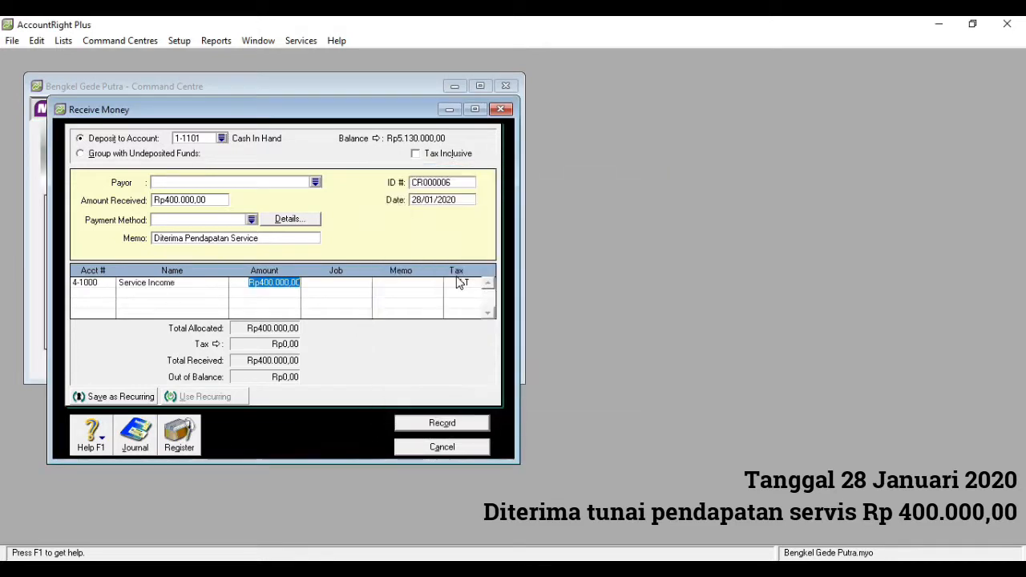
left_click(443, 425)
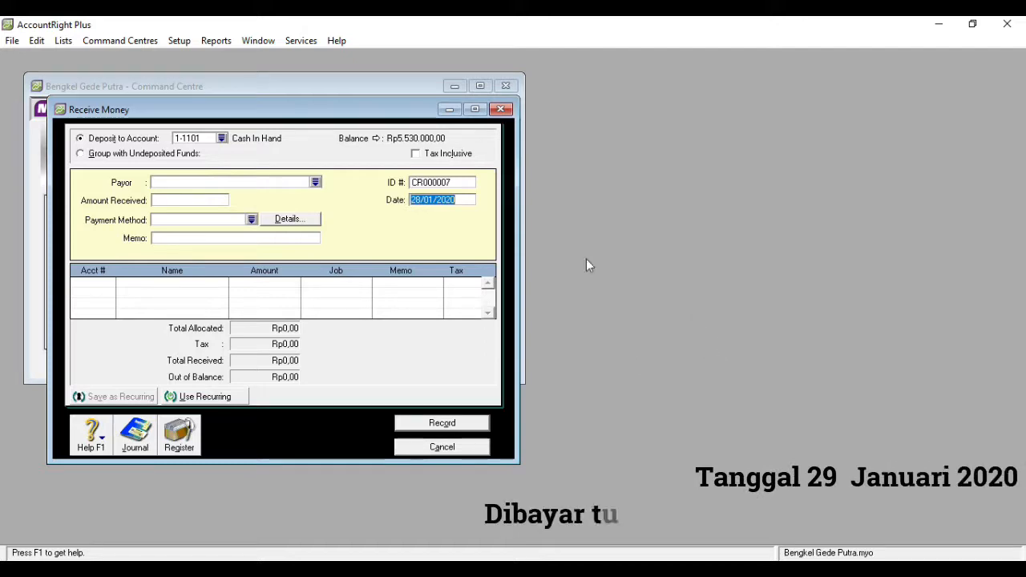
left_click(441, 447)
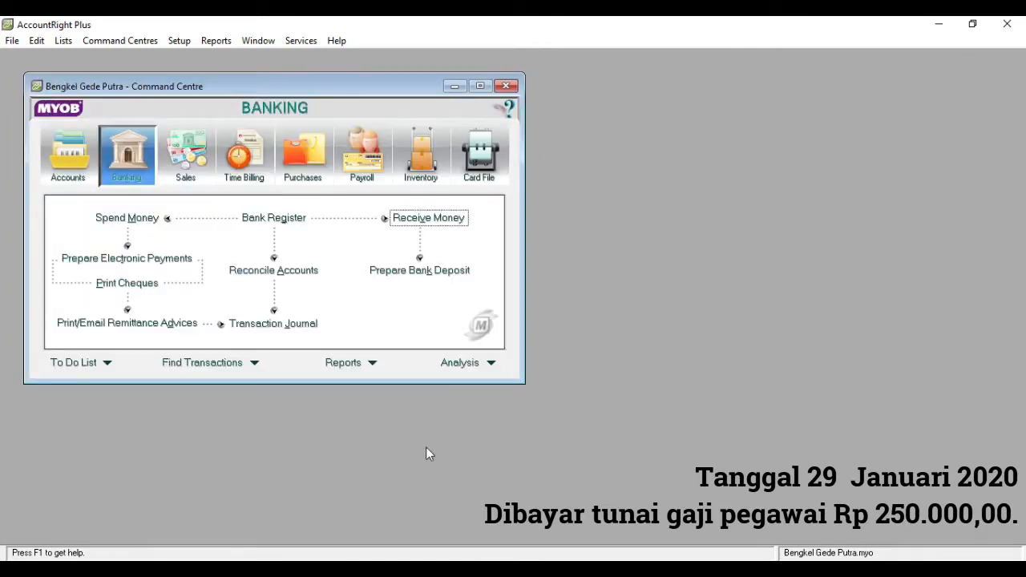
- Start a Spend Money payment from 1-1101 Cash In Hand dated 29/01/2020 for Rp250.000,00 with the memo "Membayar Gaji Karyawan"
left_click(141, 226)
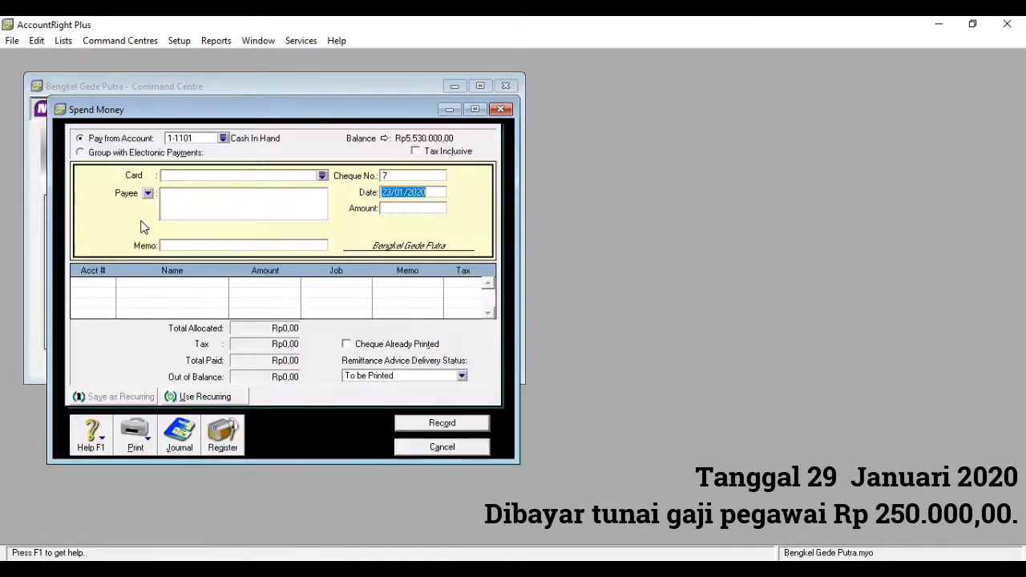
left_click(393, 191)
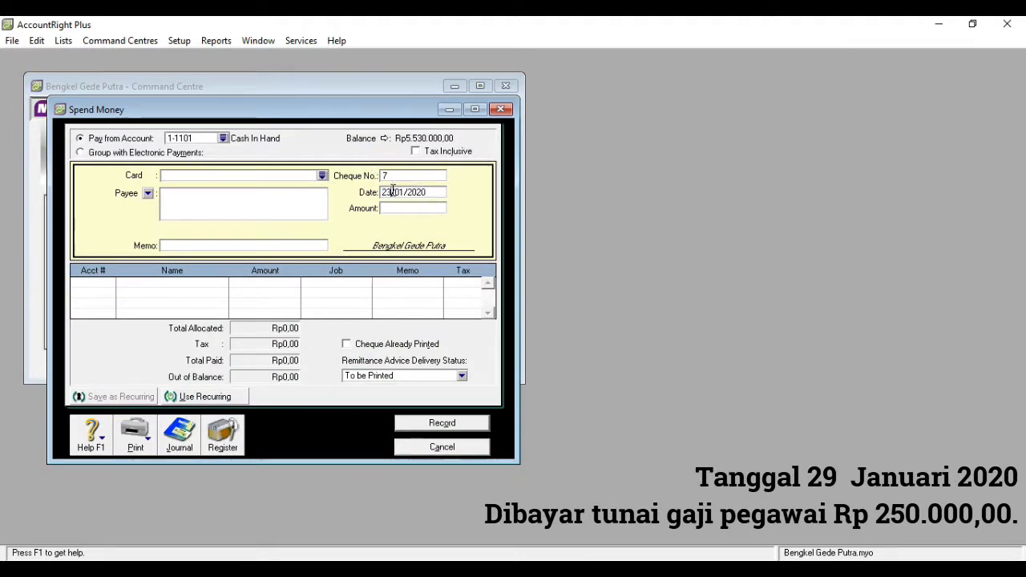
key("BackSpace")
type("9")
left_click(251, 242)
type("Membay")
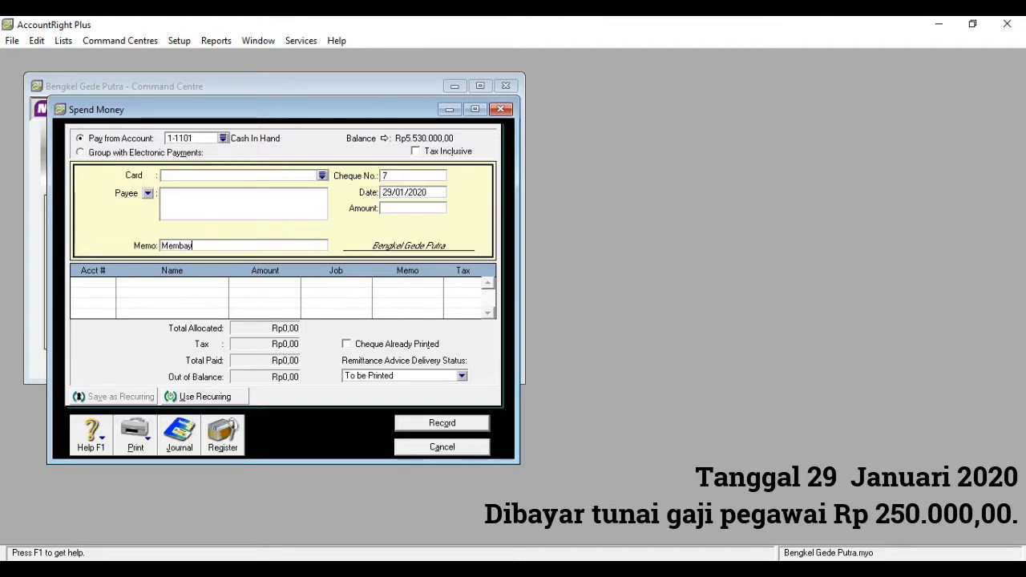
type("ar Gaji Karyawan")
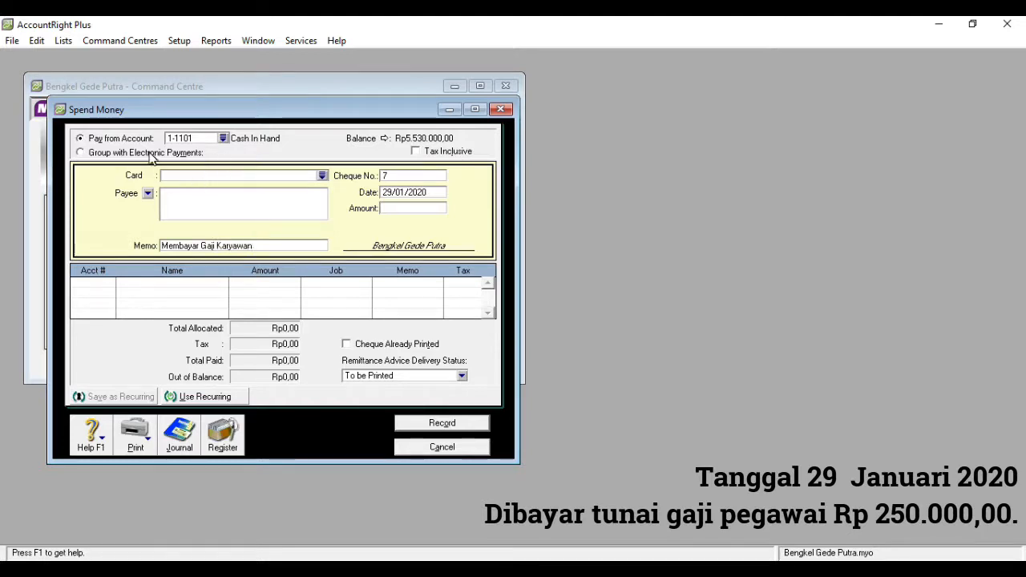
left_click(400, 209)
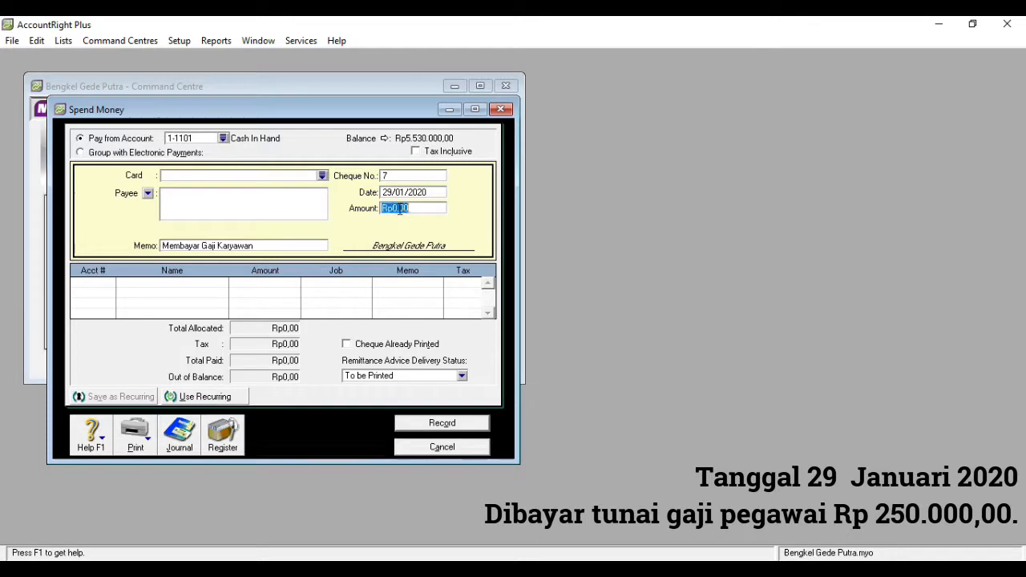
type("250000")
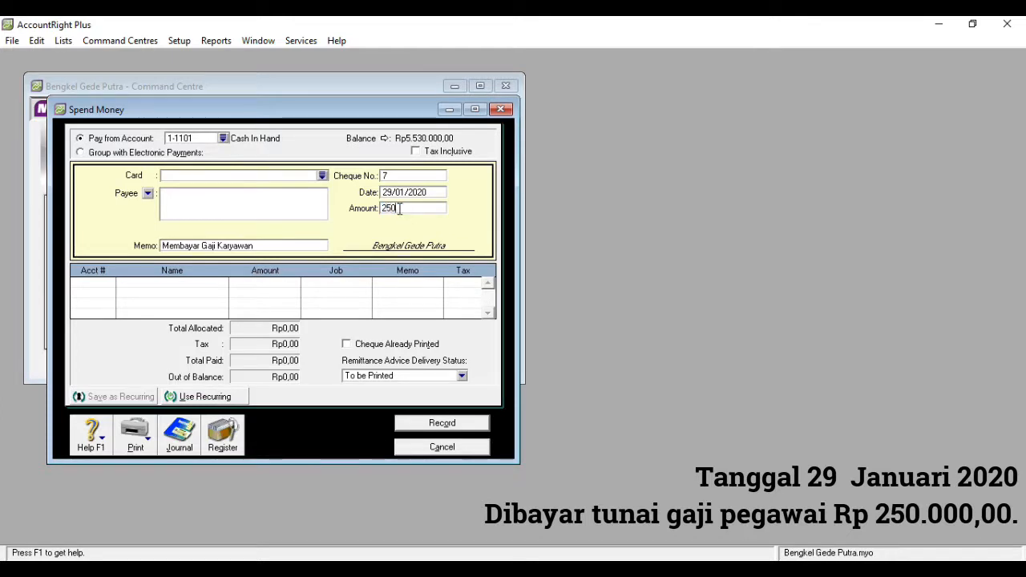
type(".000")
- Allocate the full payment to account 6-1005 Salaries Expense, then record it and close the Spend Money window
left_click(100, 283)
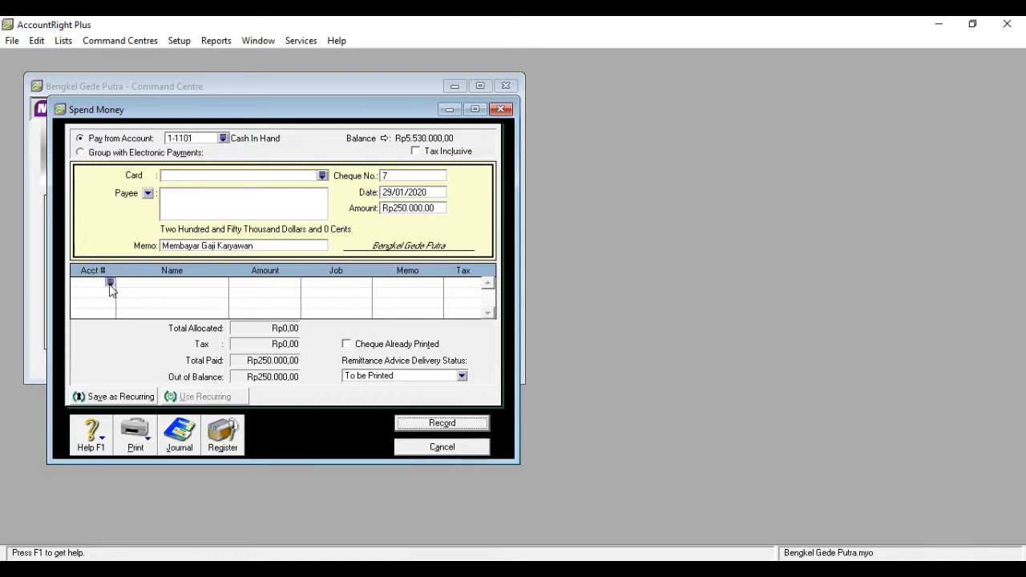
type("6")
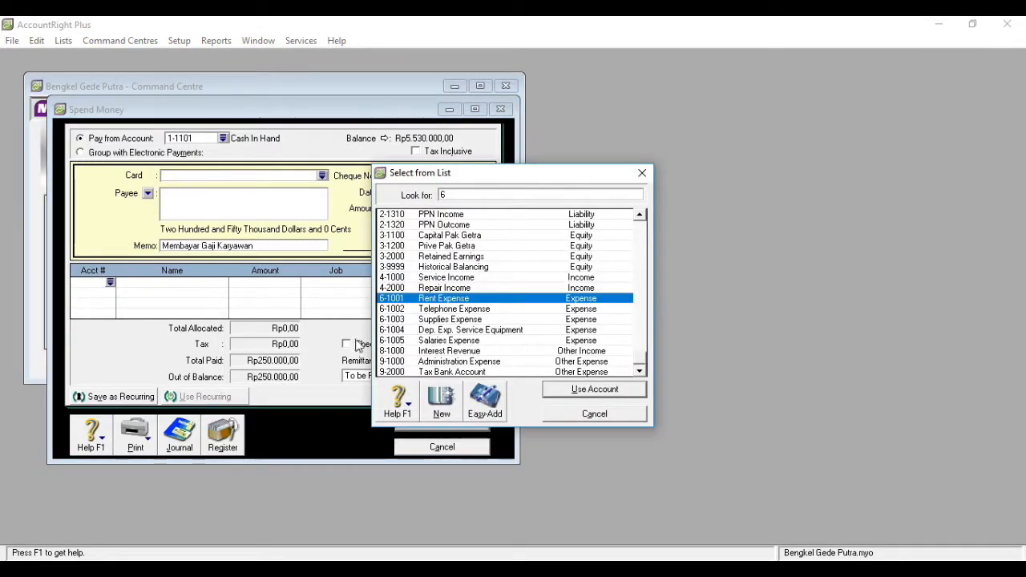
double_click(458, 340)
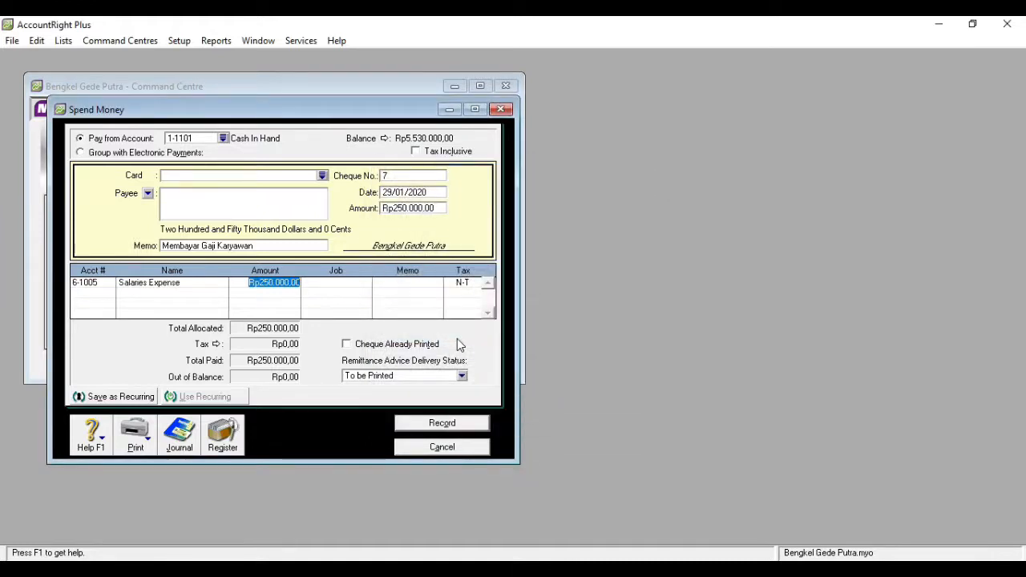
left_click(429, 424)
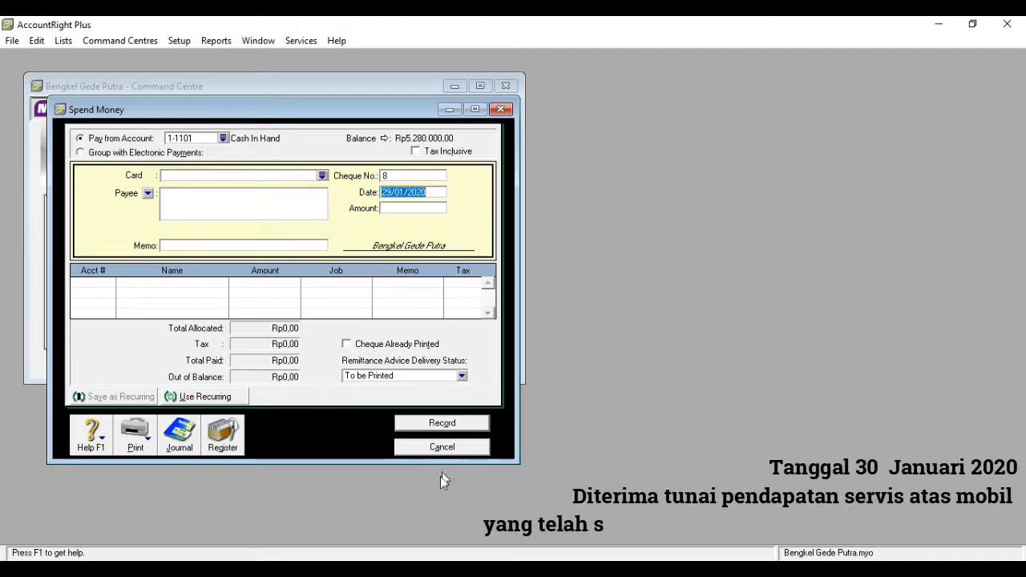
left_click(441, 449)
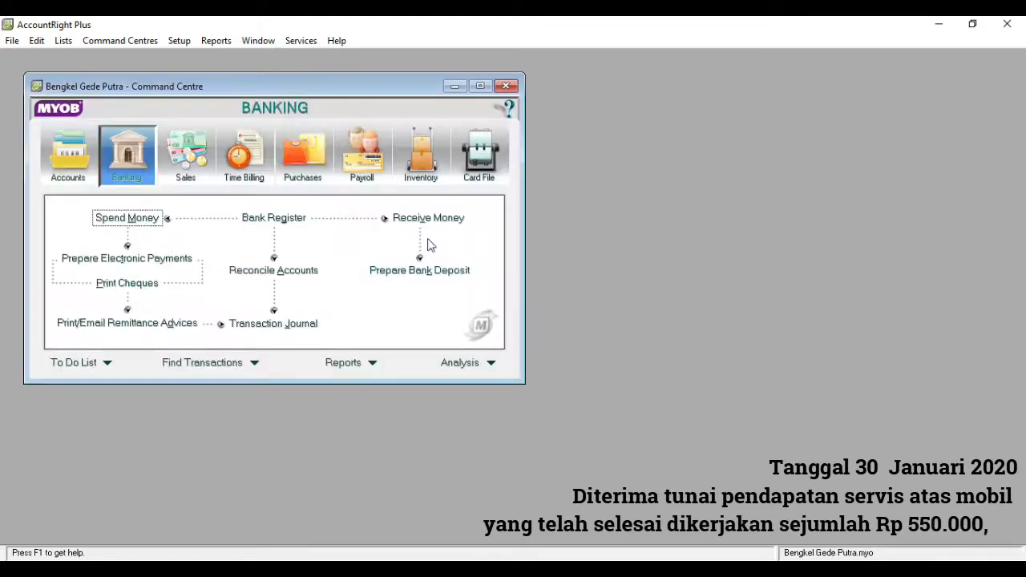
- Start a Receive Money deposit to 1-1101 Cash In Hand dated 30/01/2020 for Rp550.000,00 with the memo "Diterima Pendapatan Service"
left_click(421, 224)
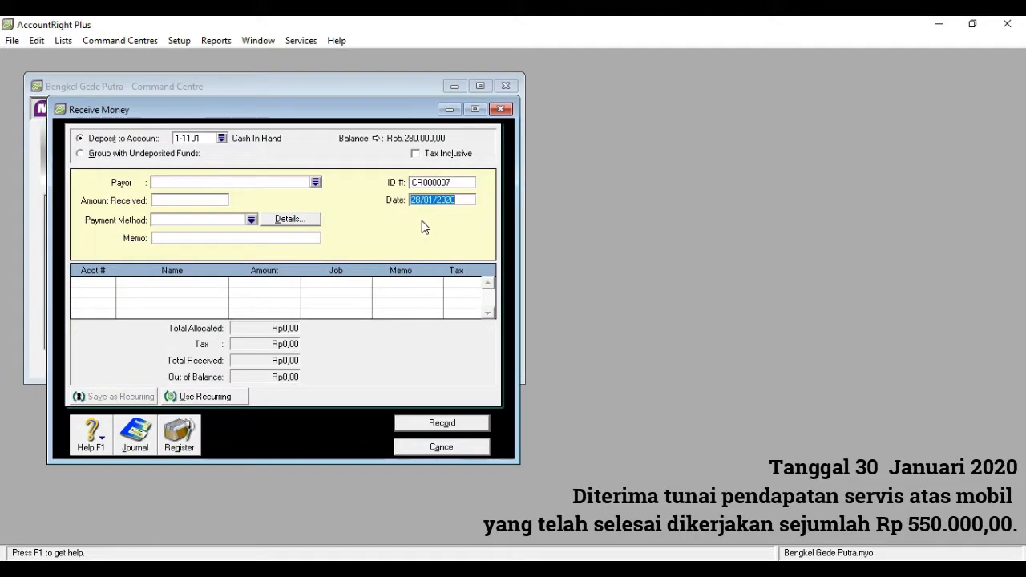
left_click(421, 199)
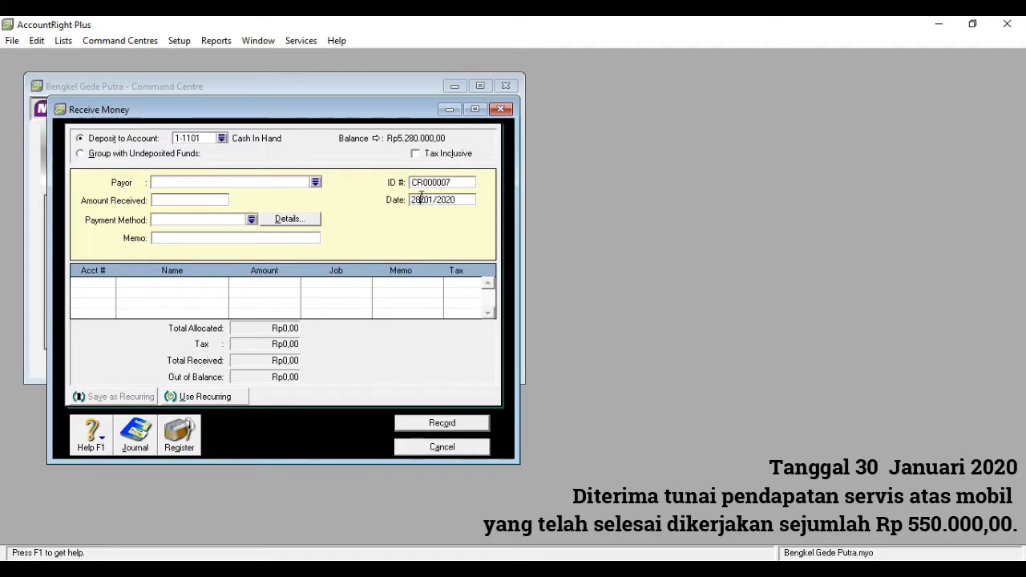
double_click(421, 199)
type("30")
left_click(206, 199)
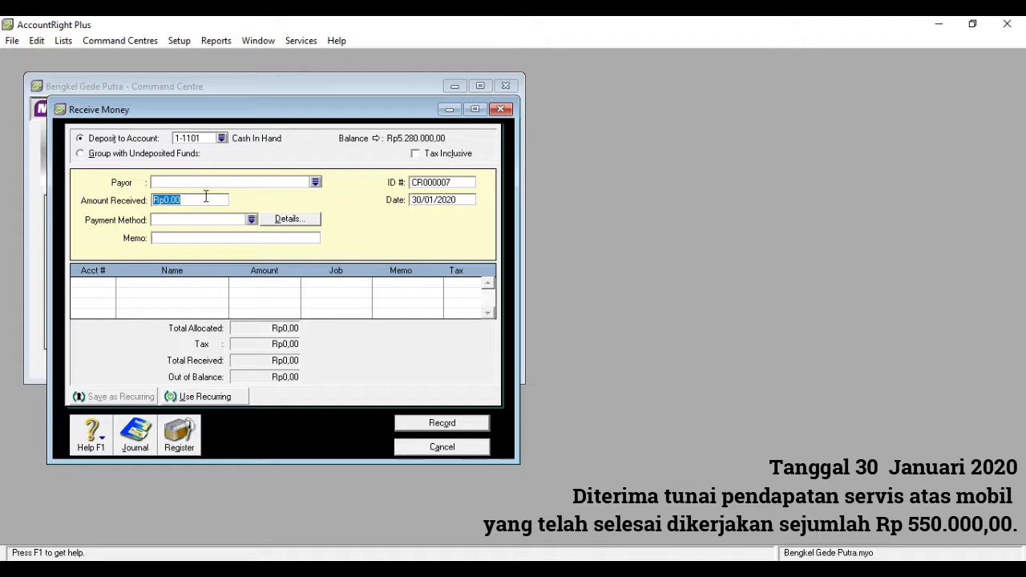
type("55")
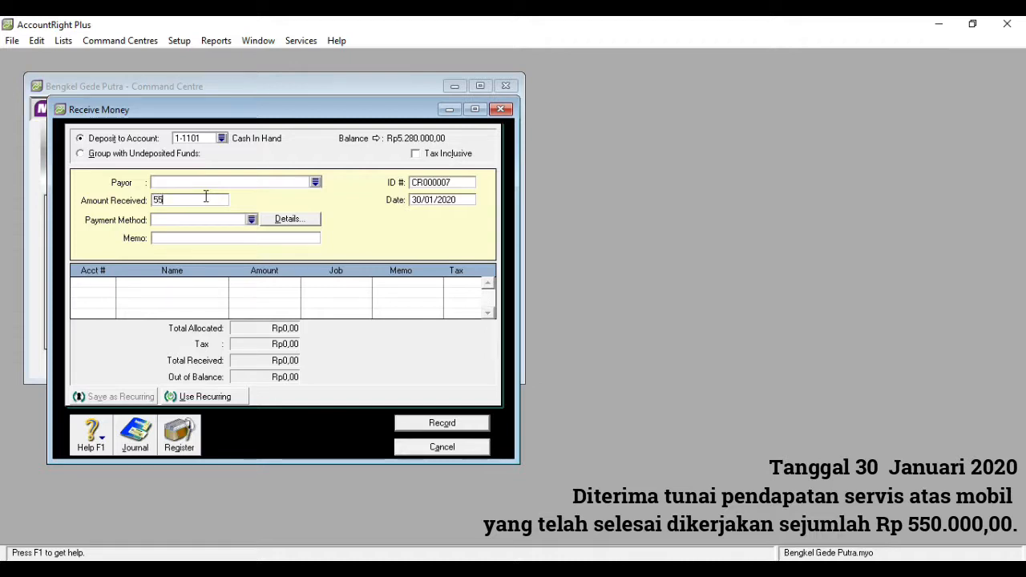
type("0.0000")
left_click(183, 238)
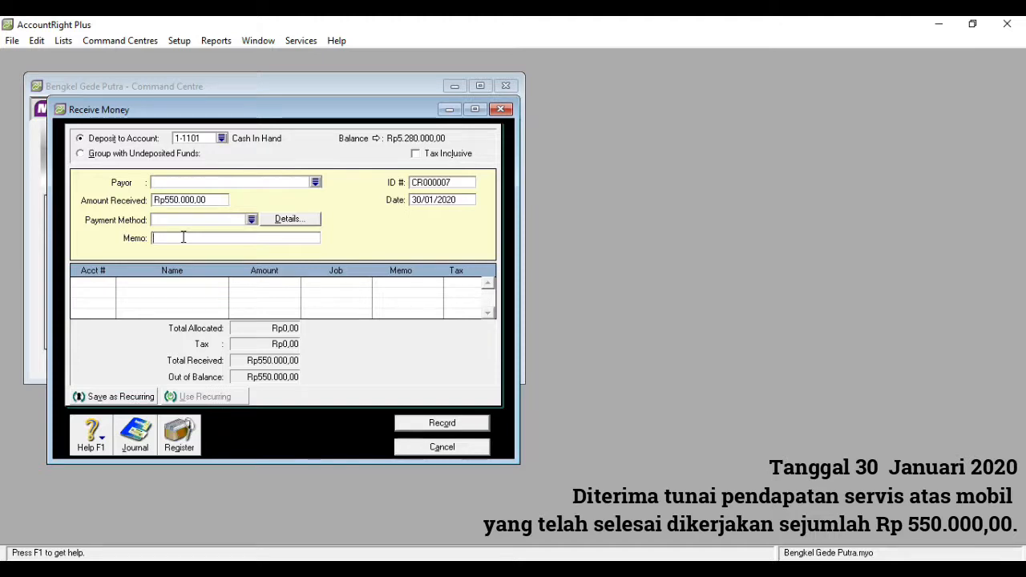
type("Diterima Pe")
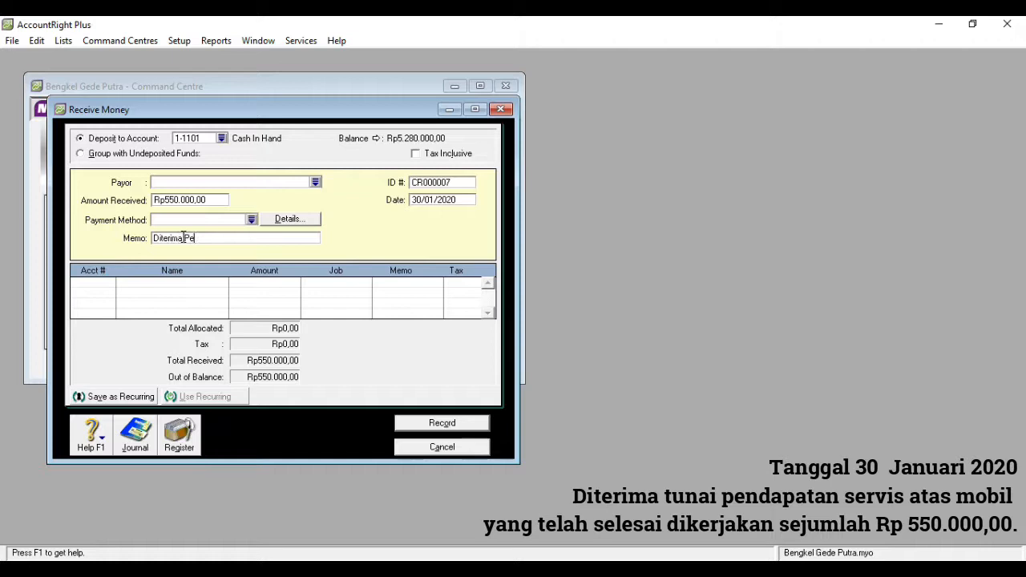
type("ndapatan Service")
- Allocate the full receipt to account 4-1000 Service Income, then record it and close the Receive Money window
left_click(97, 283)
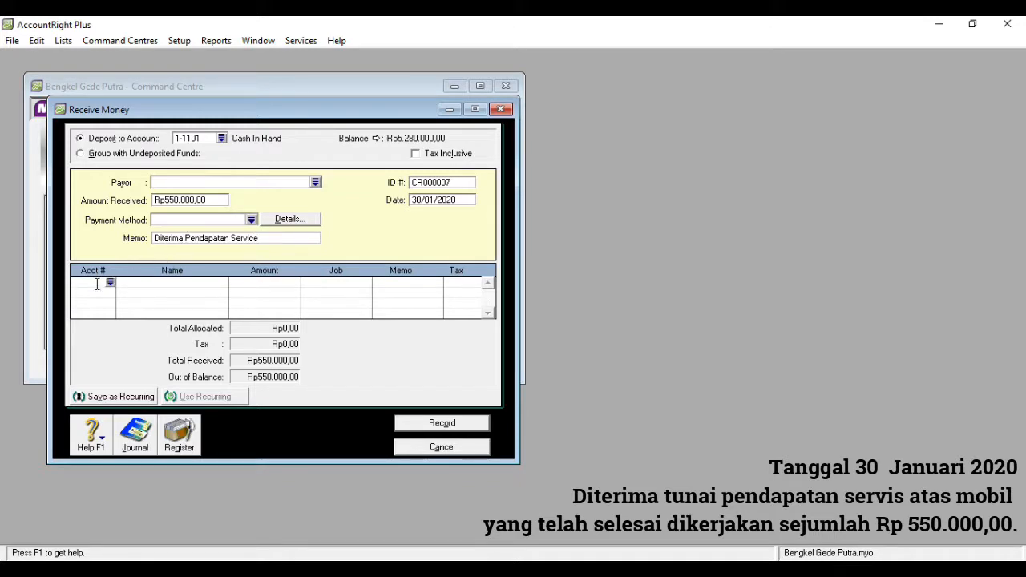
left_click(111, 283)
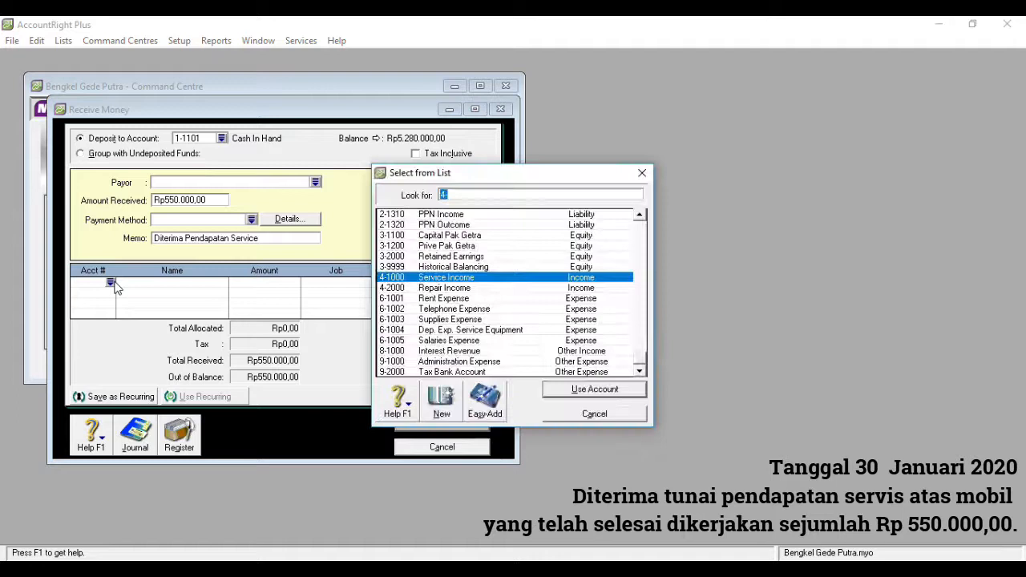
double_click(438, 280)
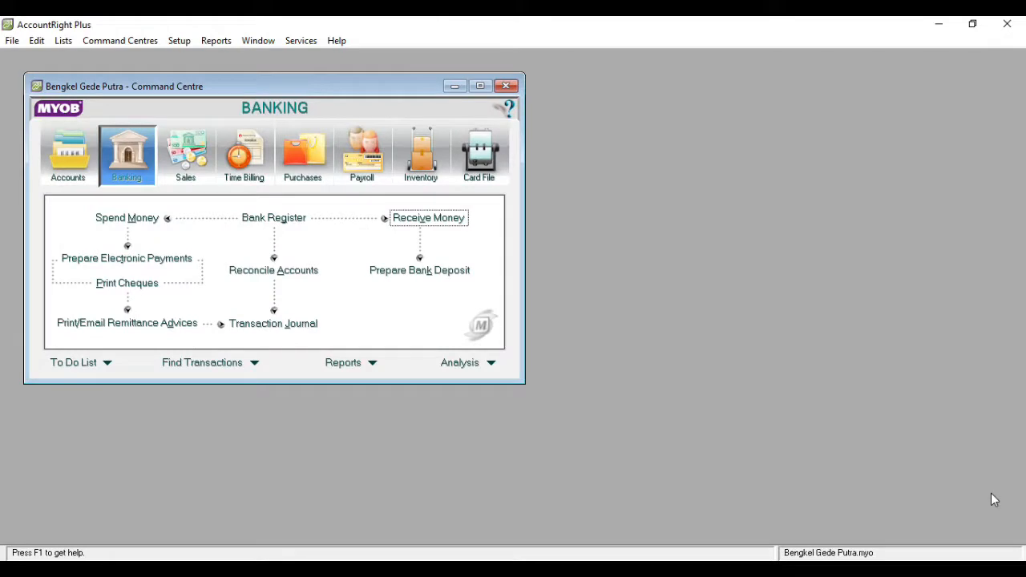
- Start a general journal entry dated 31/01/2020 with the memo "Jurnal Penyesuaian"
left_click(82, 164)
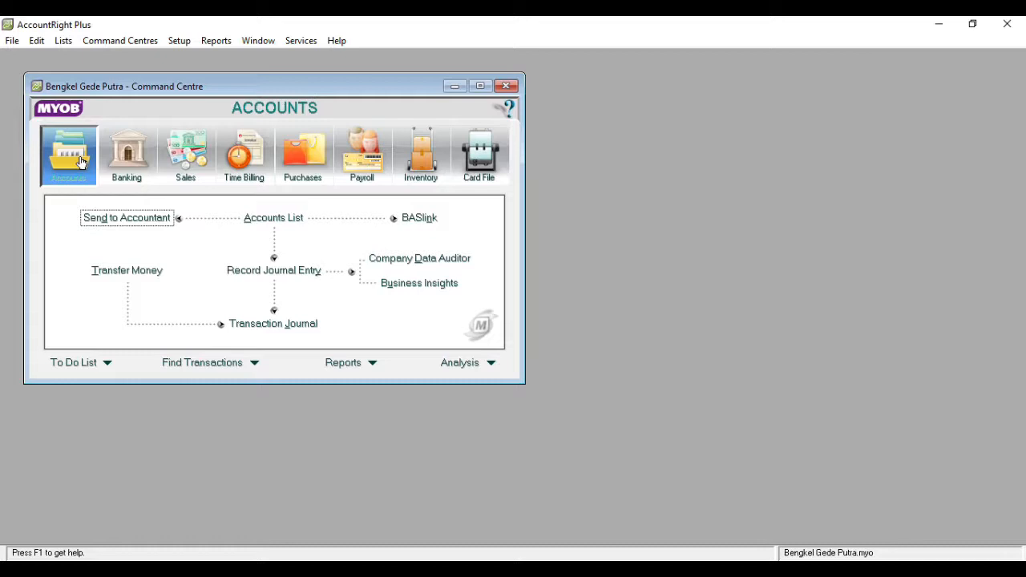
left_click(239, 273)
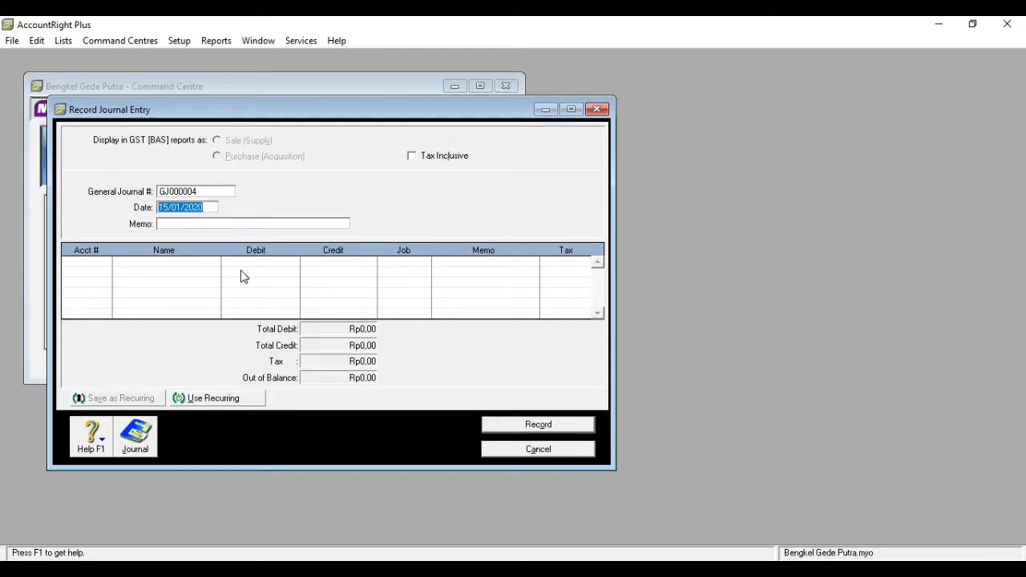
left_click(168, 207)
key("BackSpace")
key("BackSpace")
type("3")
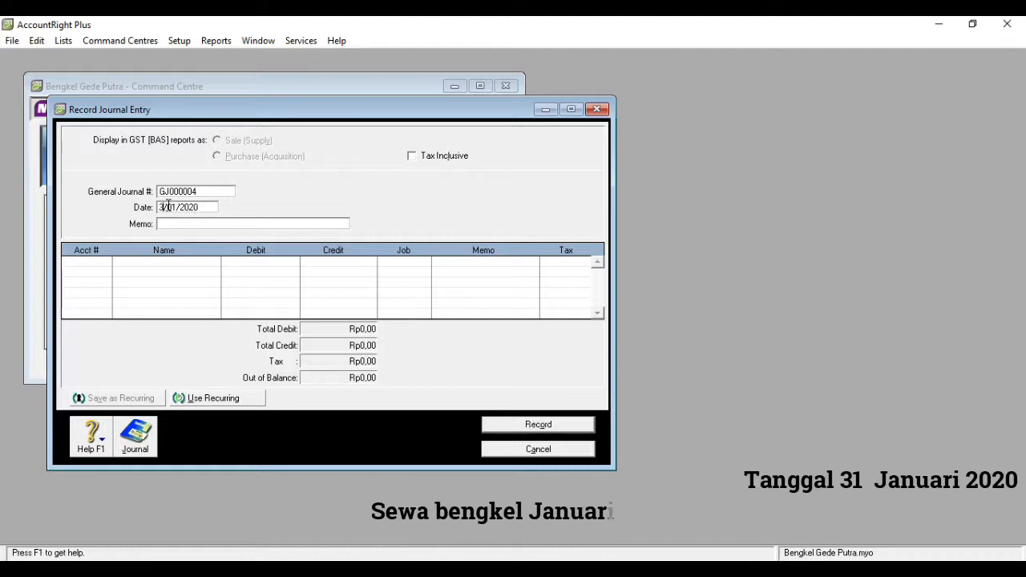
type("1")
left_click(168, 224)
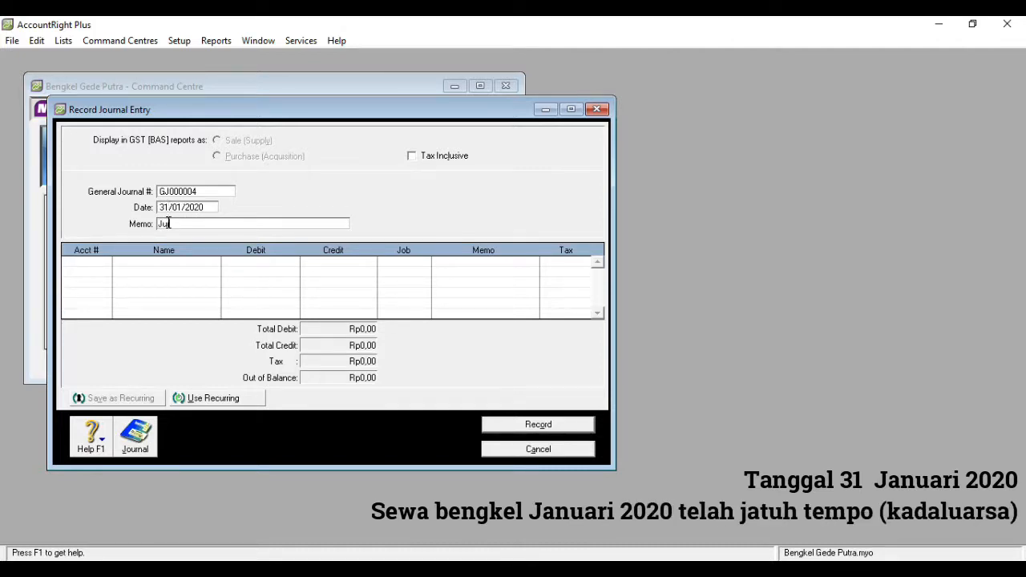
type("JurnalP")
key("BackSpace")
type("Penyesuaian")
- Debit account 6-1001 Rent Expense with Rp900.000,00 on the first line of the journal entry
left_click(103, 266)
left_click(105, 263)
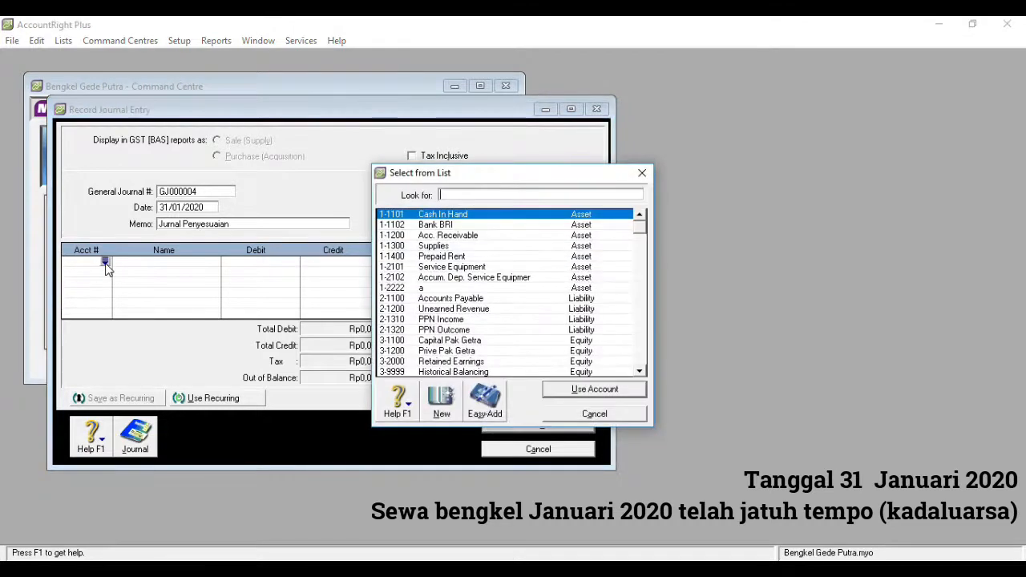
type("6")
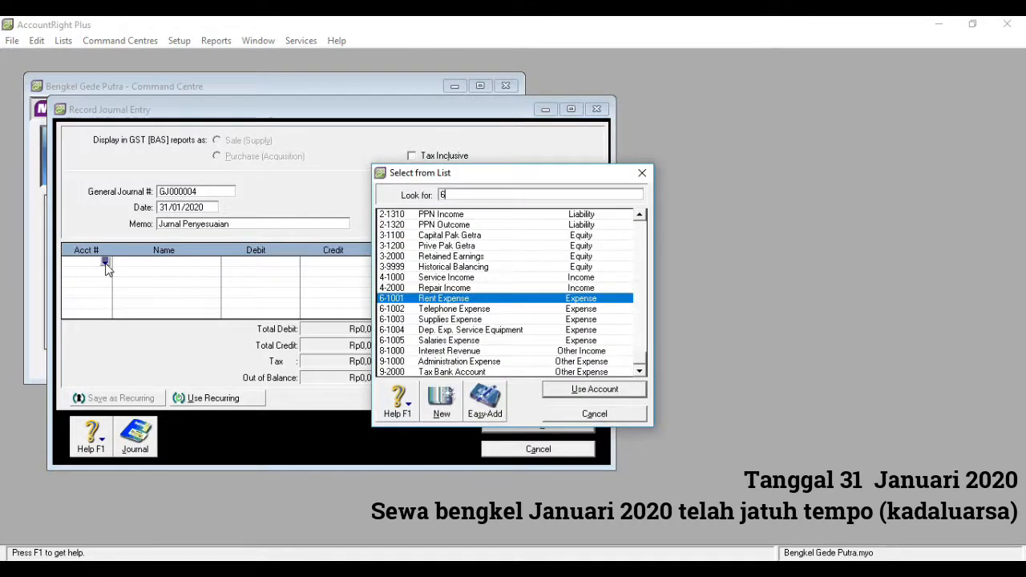
double_click(436, 300)
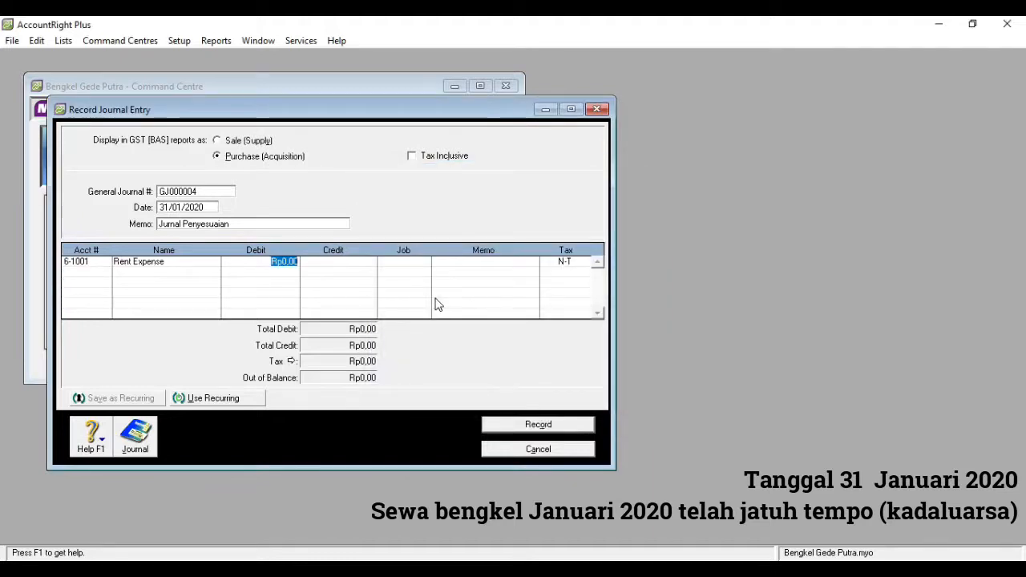
type("900.000")
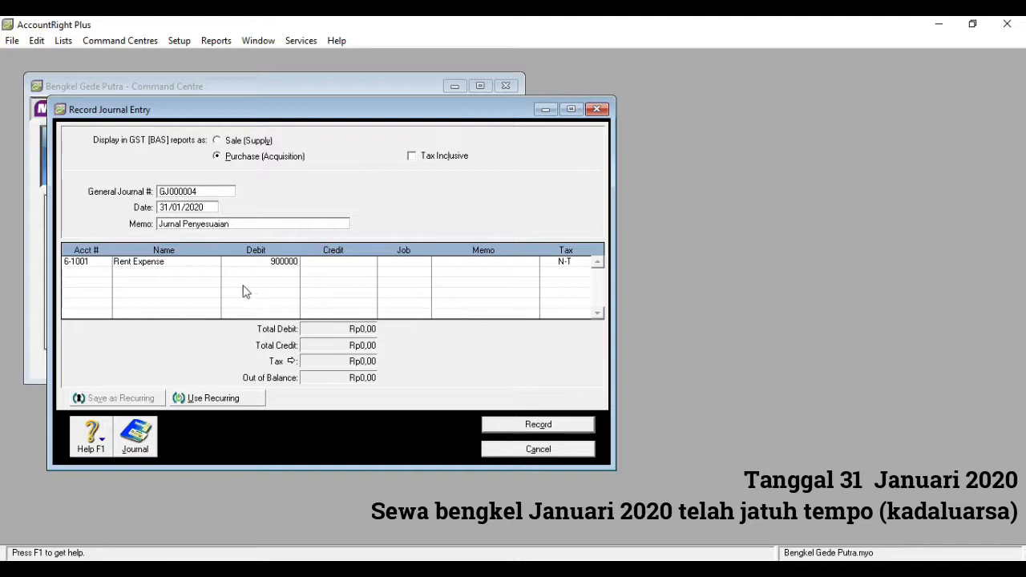
key("Tab")
- Credit account 1-1400 Prepaid Rent with Rp900.000,00 on the second line of the journal entry
left_click(104, 274)
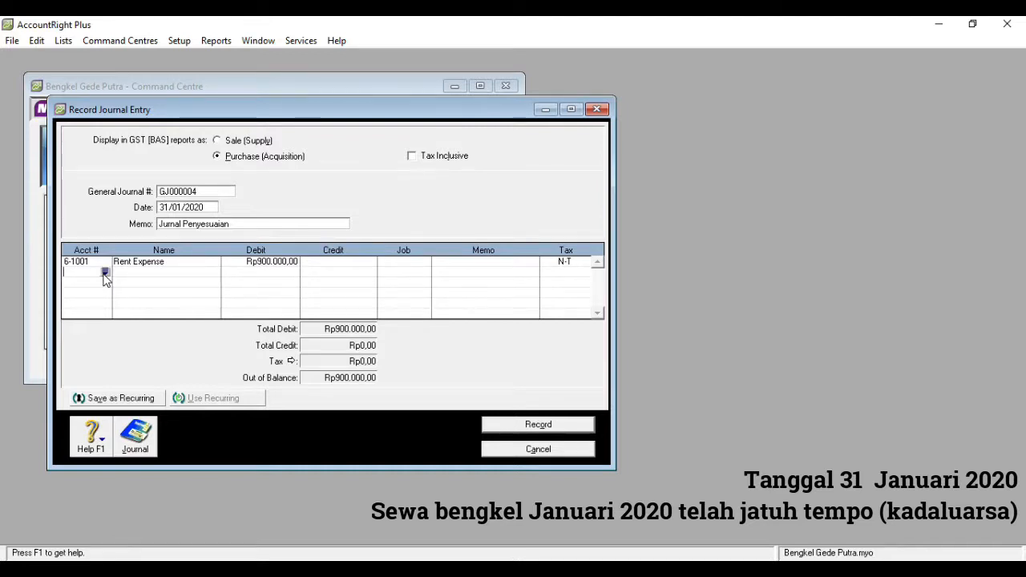
left_click(105, 272)
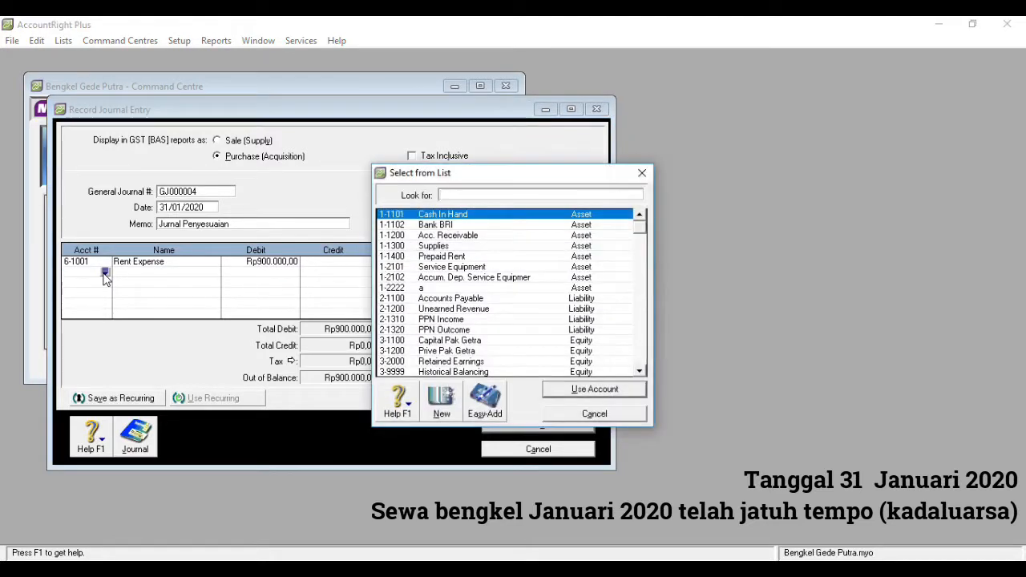
double_click(441, 257)
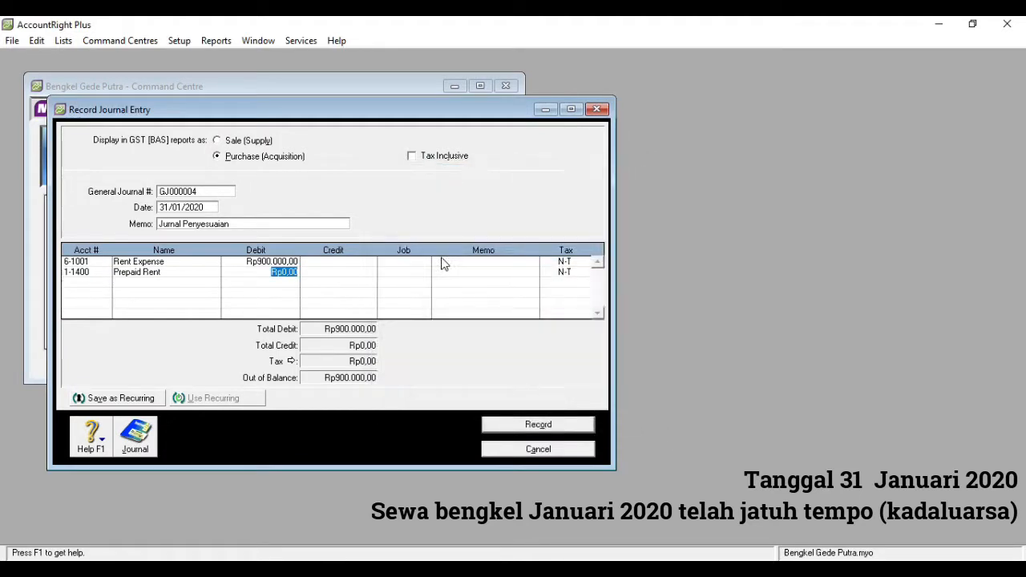
left_click(352, 273)
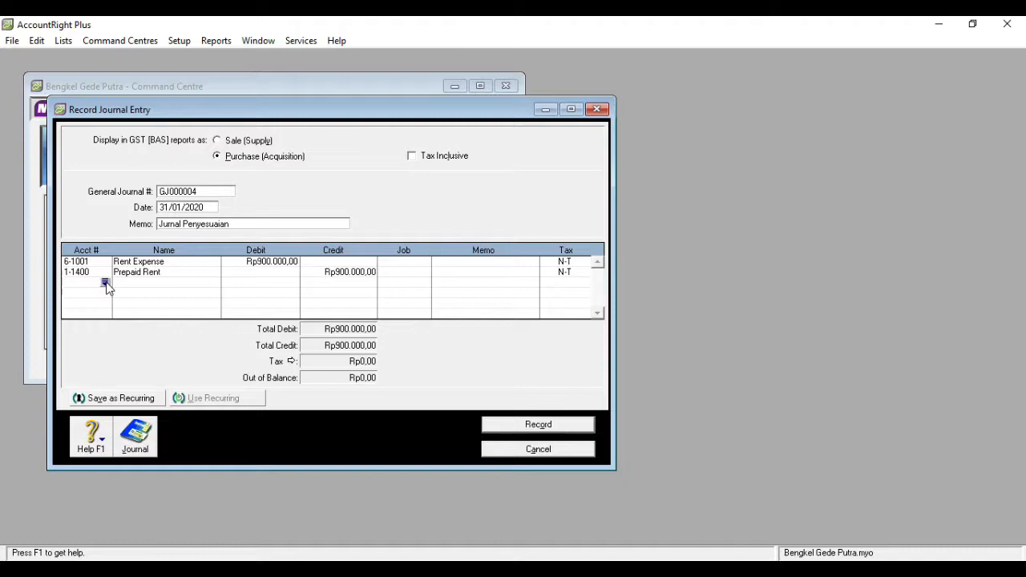
- Debit account 6-1003 Supplies Expense with Rp1.050.000,00 on the third line of the journal entry
left_click(105, 282)
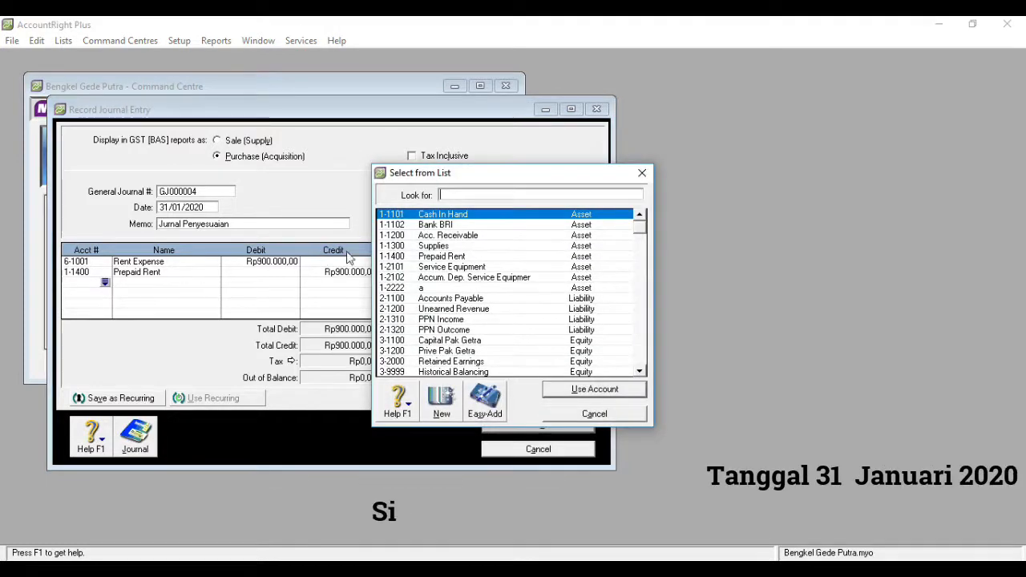
type("6")
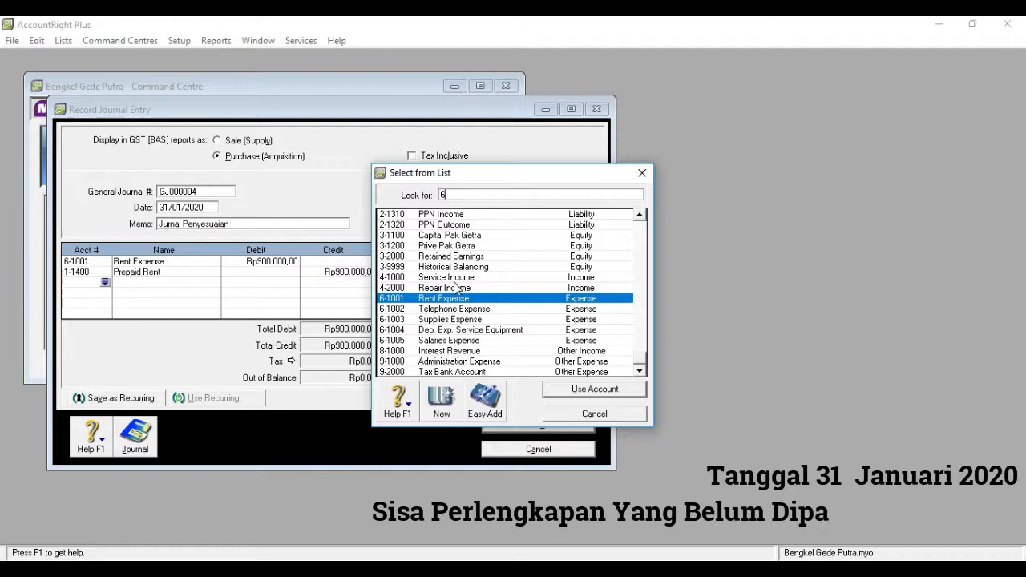
type("-1003")
key("Return")
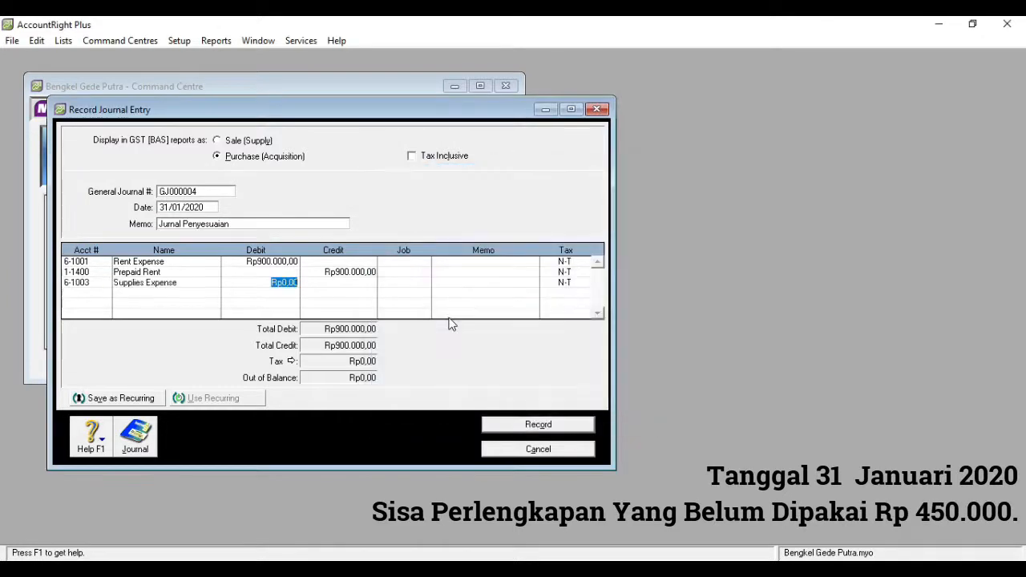
type("10500")
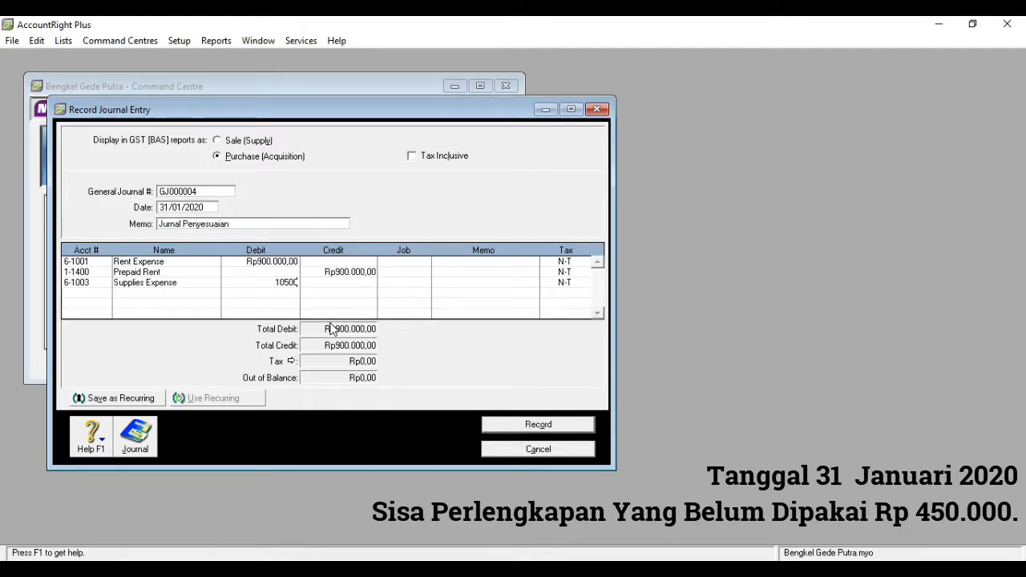
- Credit account 1-1300 Supplies with Rp1.050.000,00 on the fourth line of the journal entry
left_click(90, 292)
left_click(104, 293)
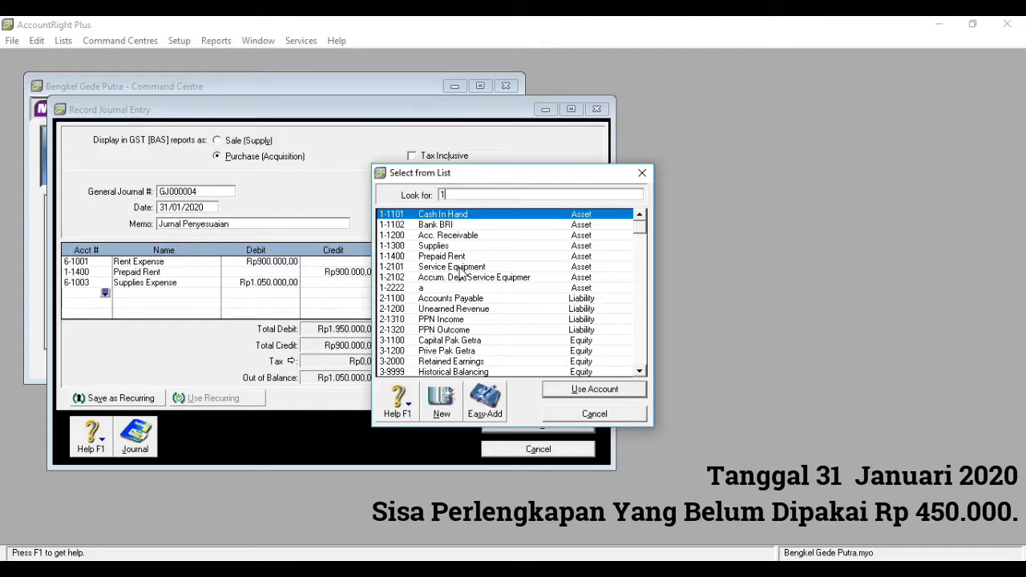
double_click(453, 246)
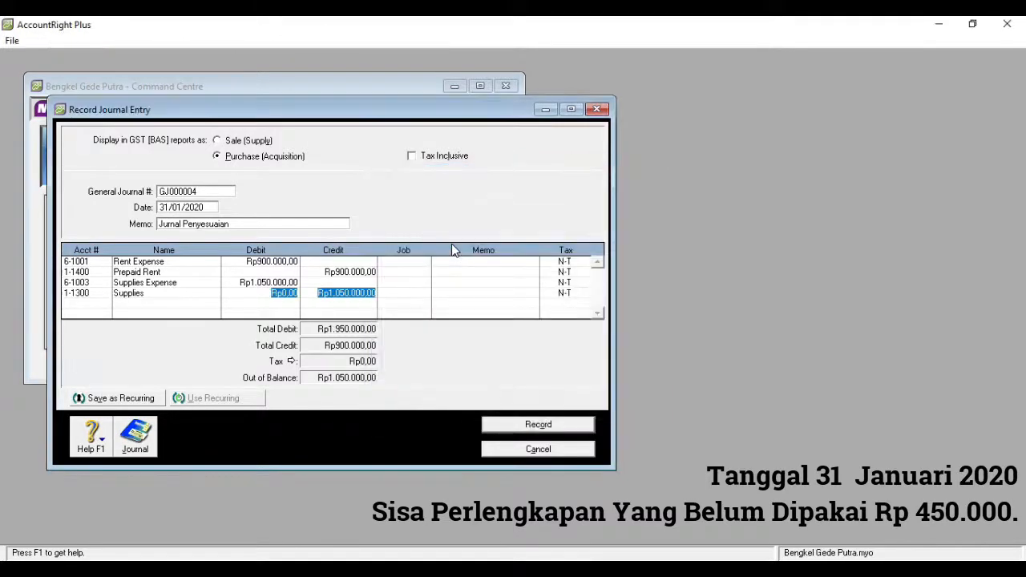
- Debit account 6-1004 Dep. Exp. Service Equipment with Rp70.000,00 on the fifth line of the journal entry
left_click(103, 305)
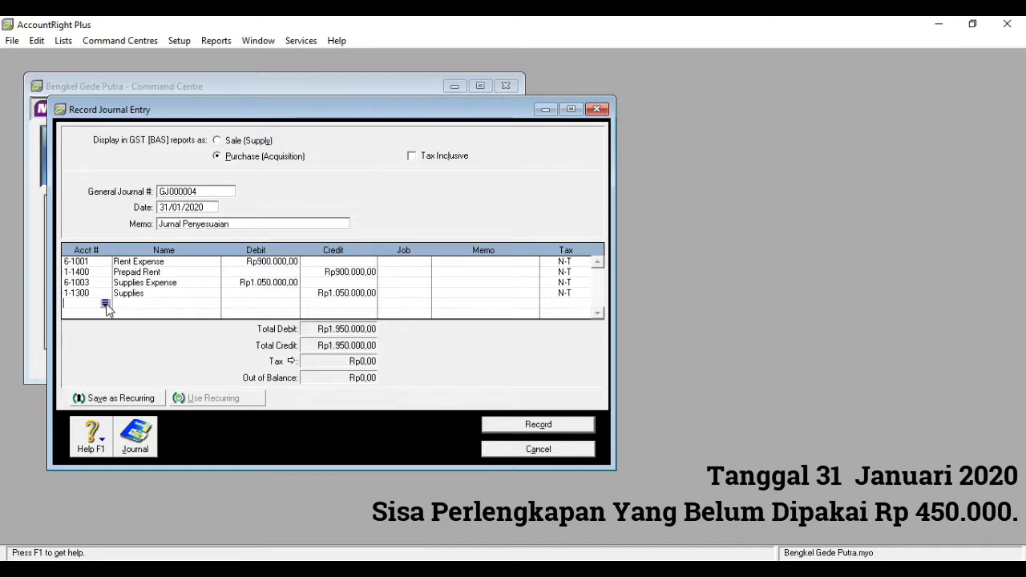
left_click(105, 304)
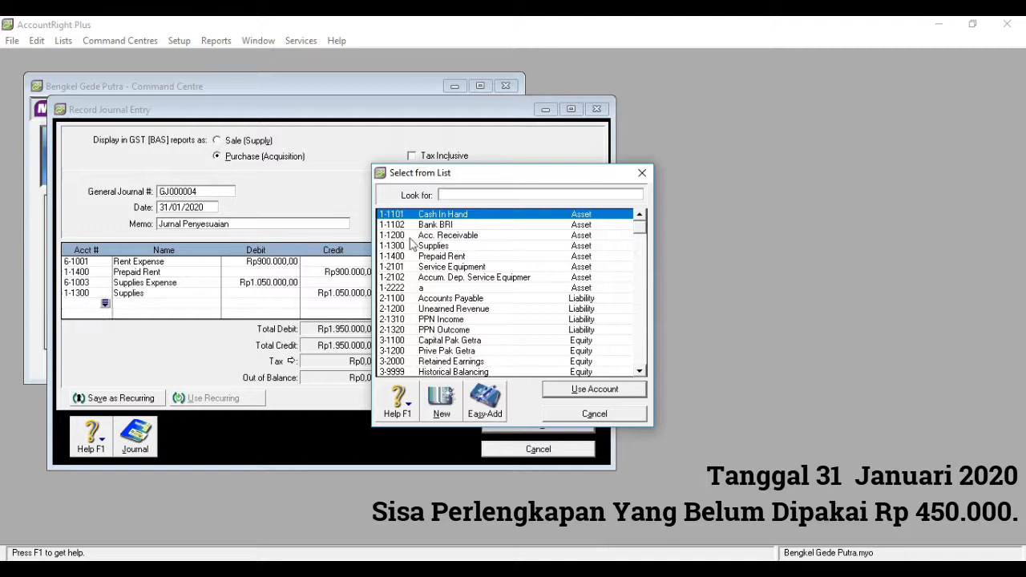
type("6")
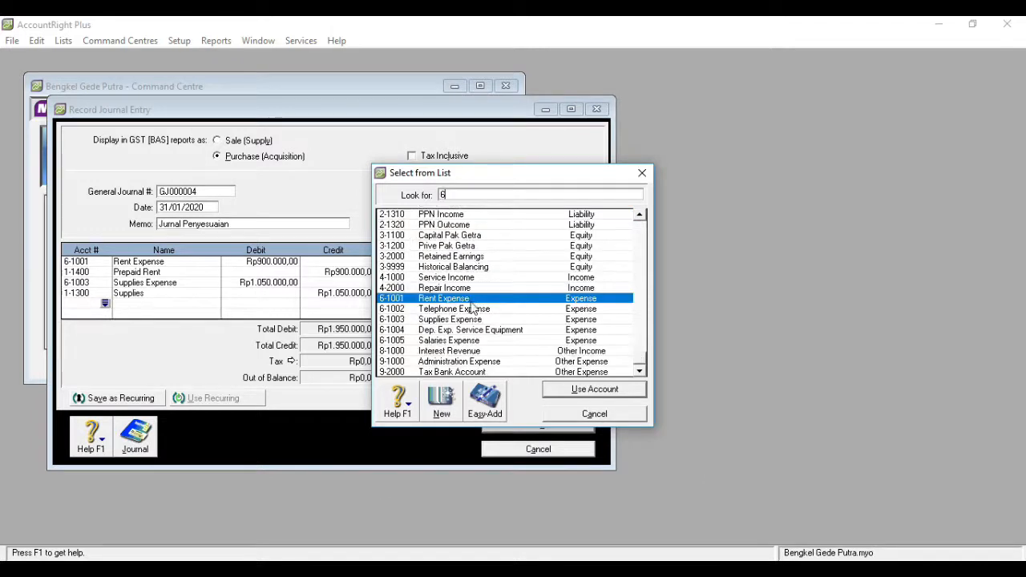
double_click(471, 330)
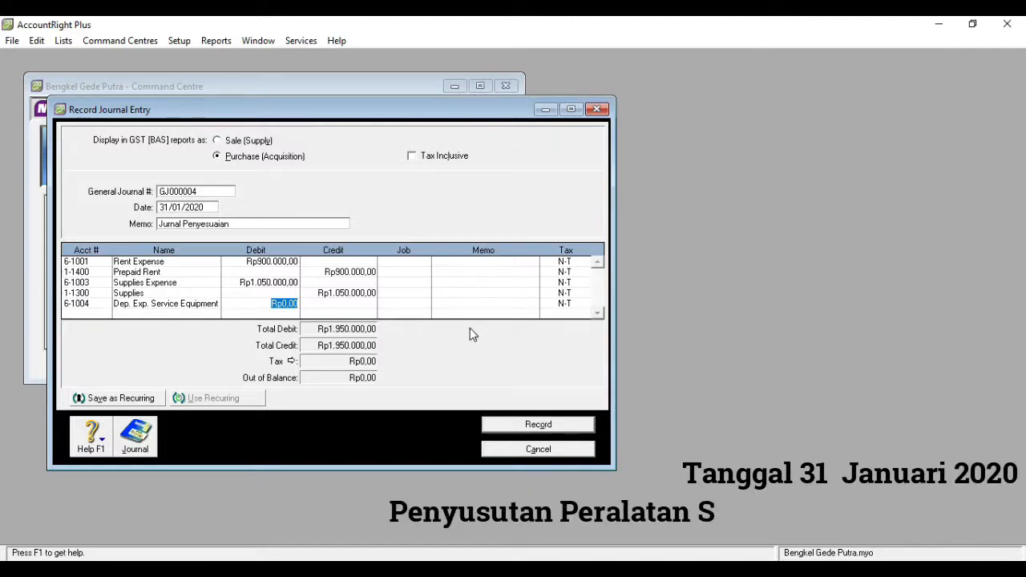
type("70.000")
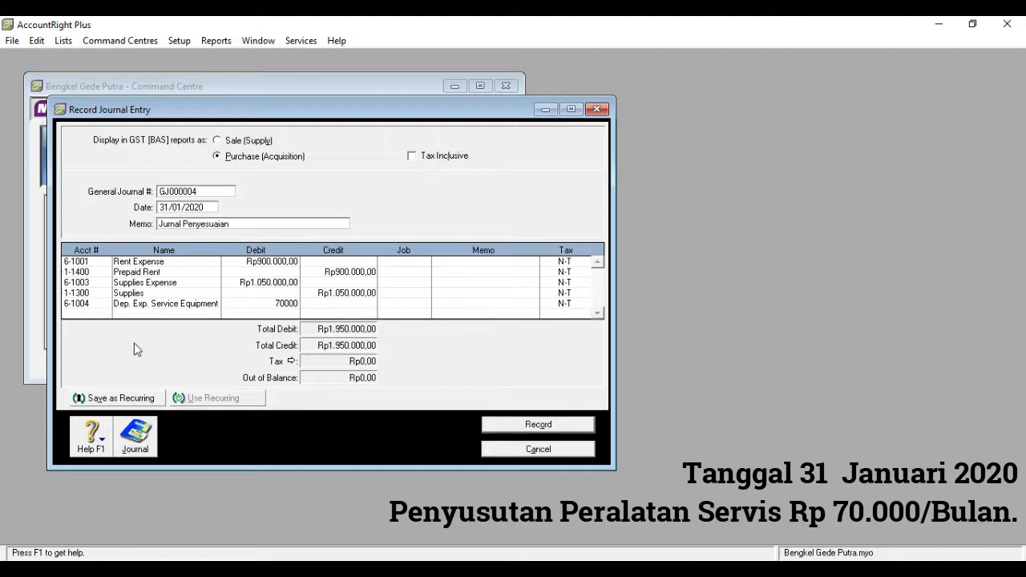
- Credit account 1-2102 Accum. Dep. Service Equipment with Rp70.000,00 on the sixth line of the journal entry
left_click(105, 315)
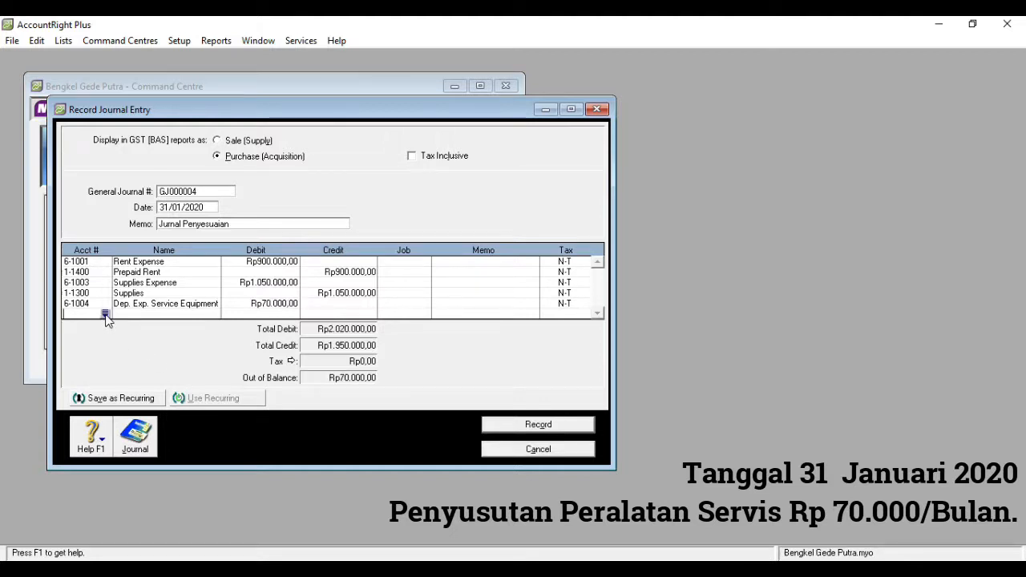
left_click(105, 316)
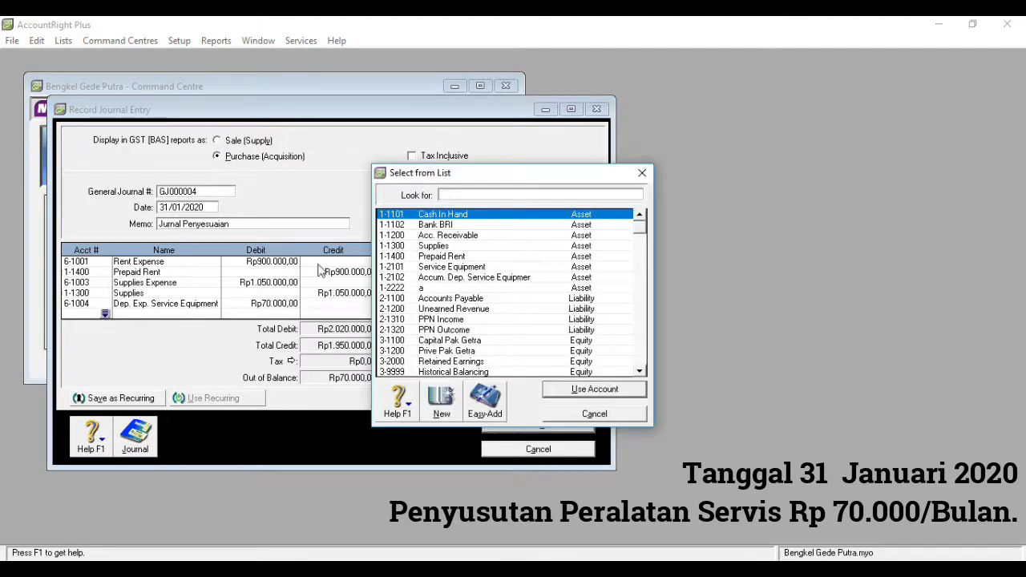
double_click(431, 277)
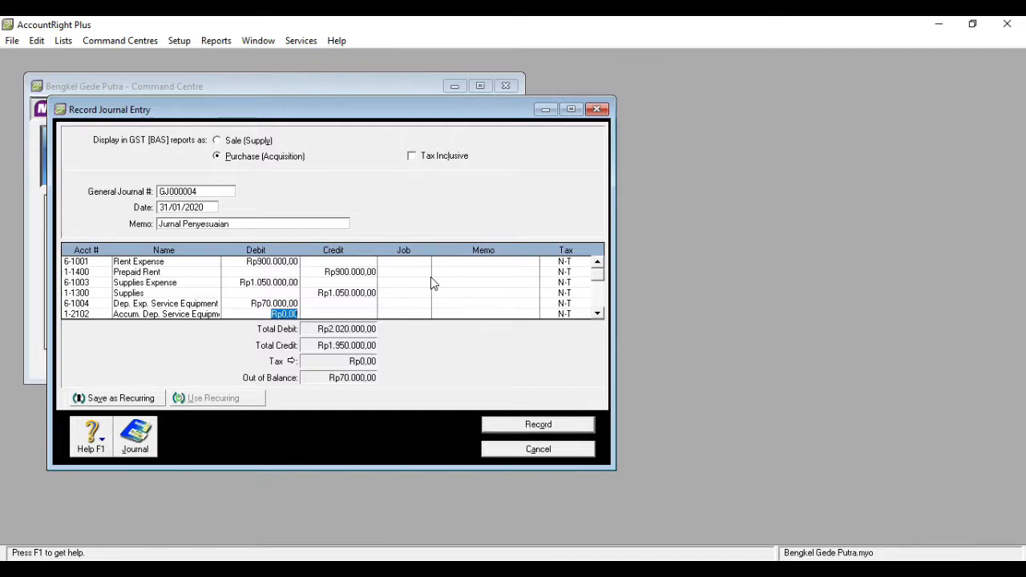
left_click(343, 313)
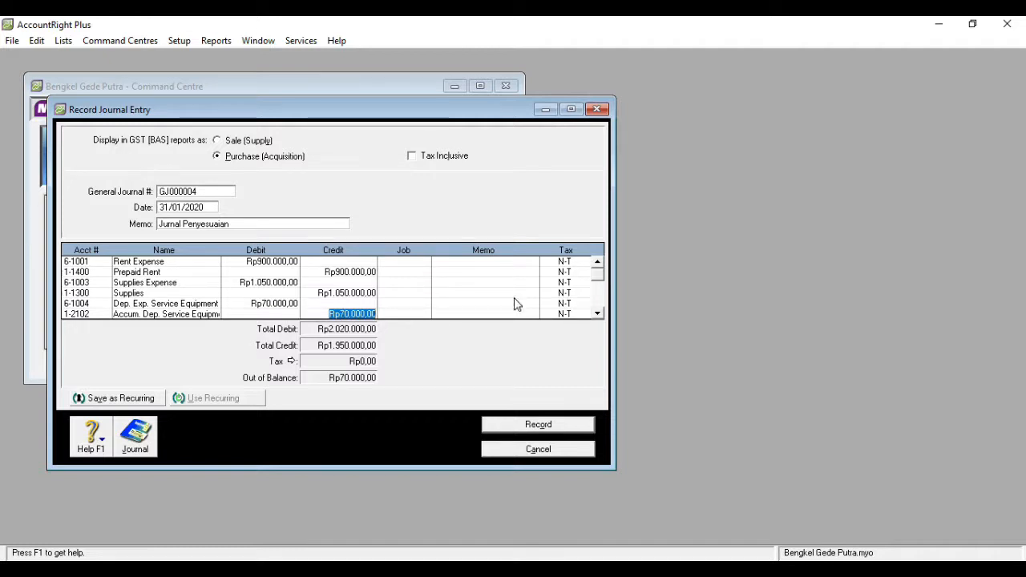
- Maximise the journal entry window and debit account 9-1000 Administration Expense with Rp7.000,00 on the seventh line
left_click(597, 314)
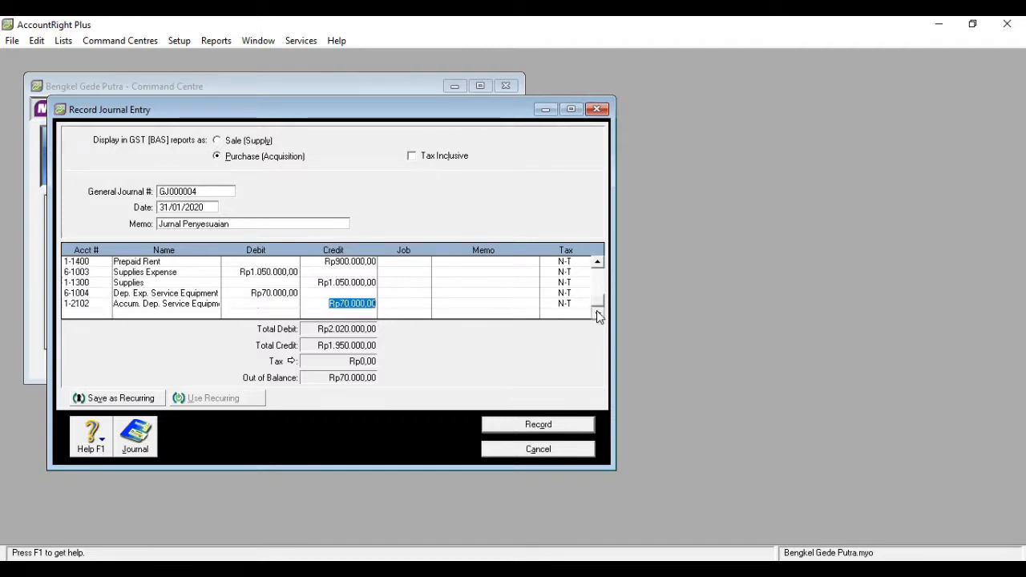
left_click(570, 110)
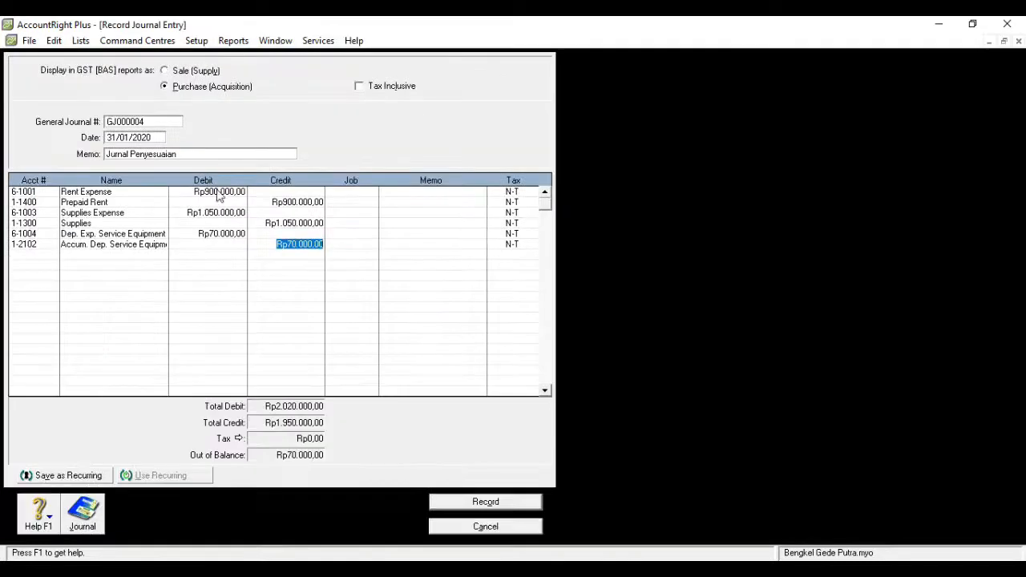
left_click(47, 254)
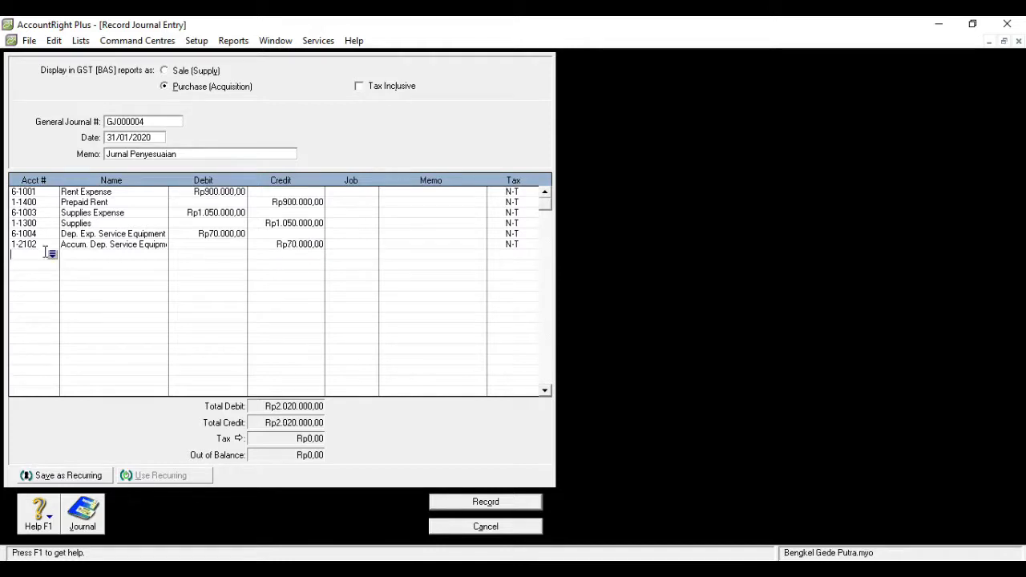
left_click(52, 255)
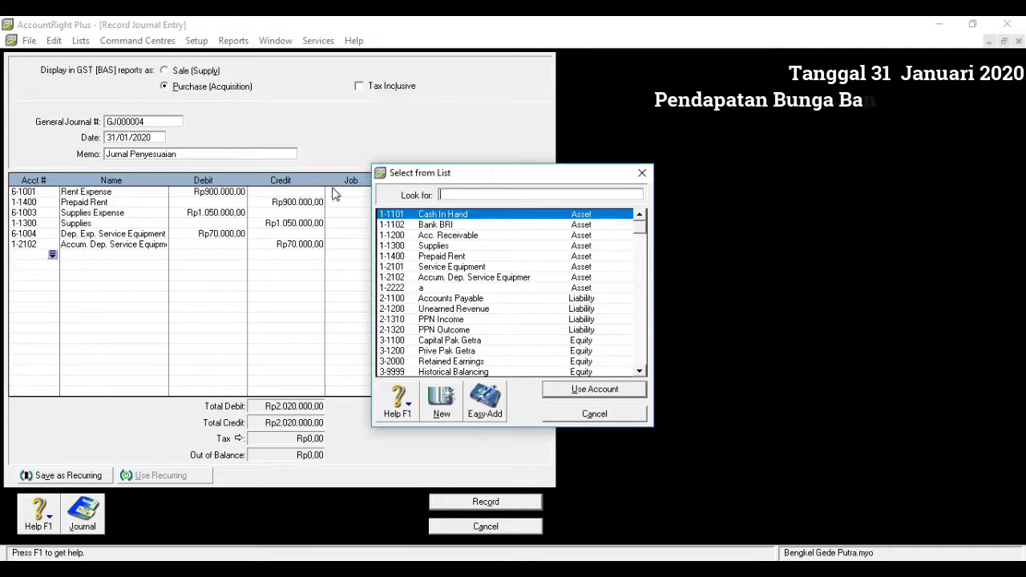
type("9-1000")
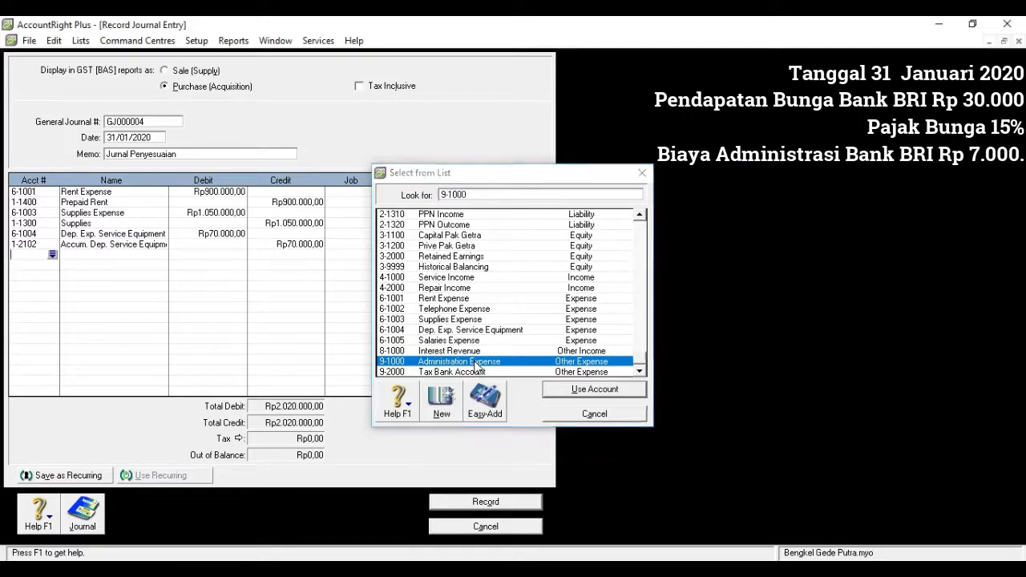
double_click(475, 362)
type("7000")
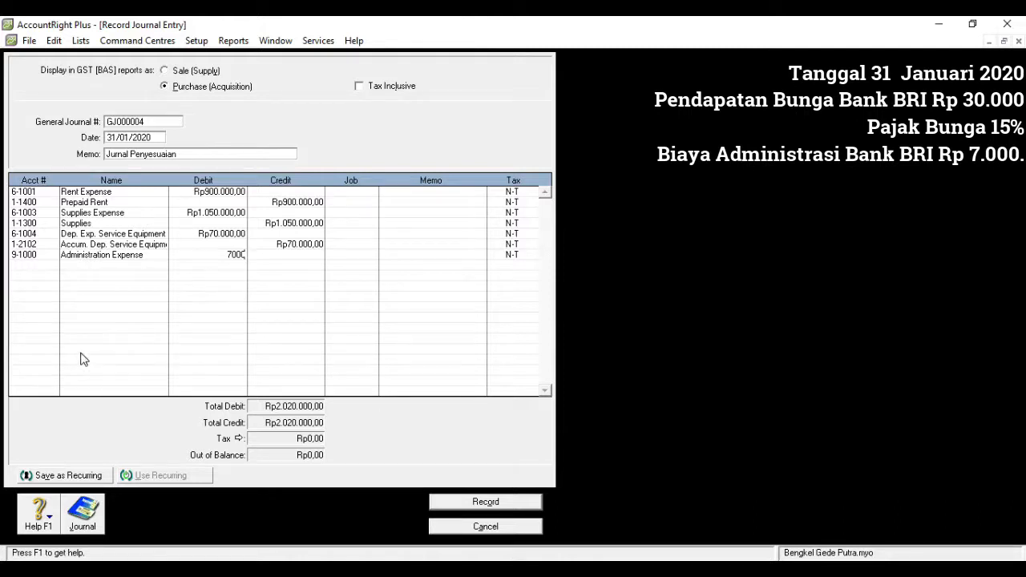
- Debit account 9-2000 Tax Bank Account with Rp4.500,00 on the eighth line of the journal entry
left_click(35, 266)
left_click(52, 265)
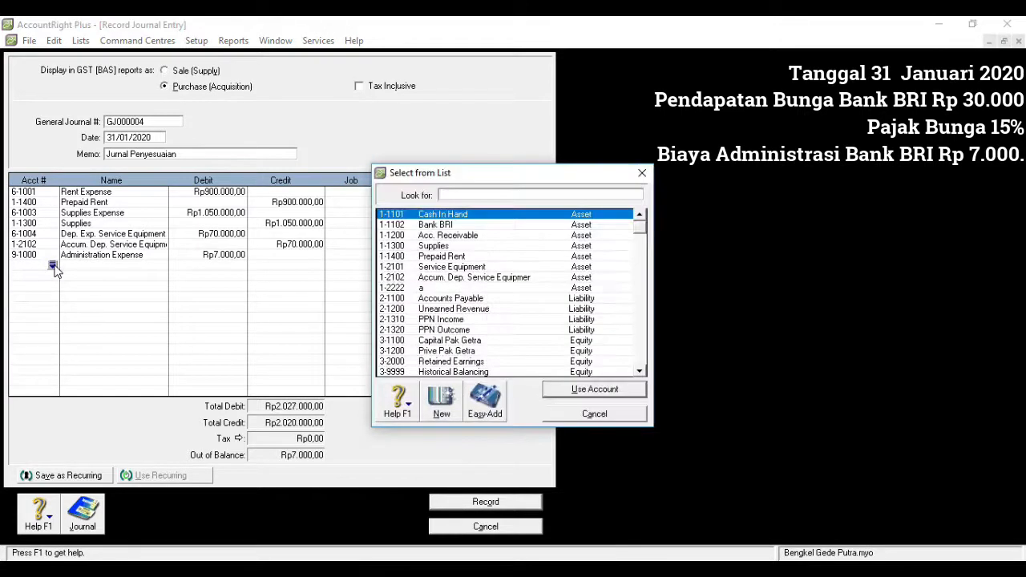
type("9")
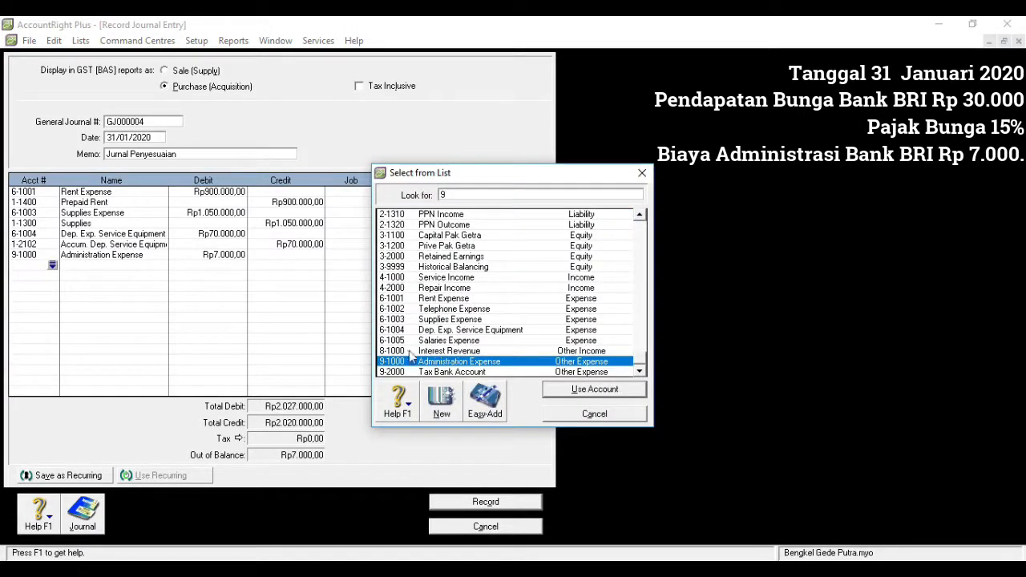
double_click(425, 373)
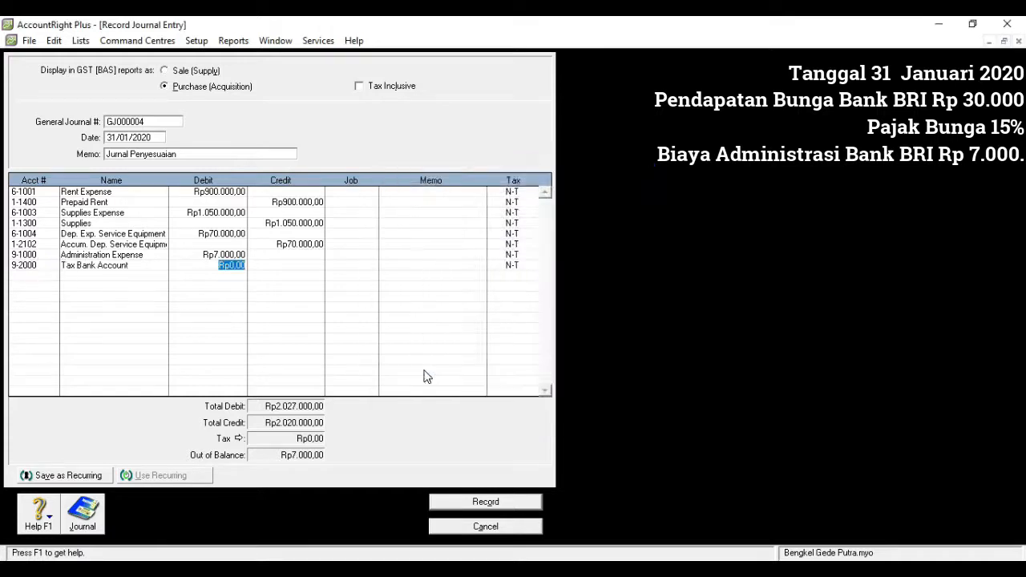
type("4500")
- Debit account 1-1102 Bank BRI with Rp18.500,00 on the ninth line of the journal entry
left_click(42, 275)
left_click(52, 276)
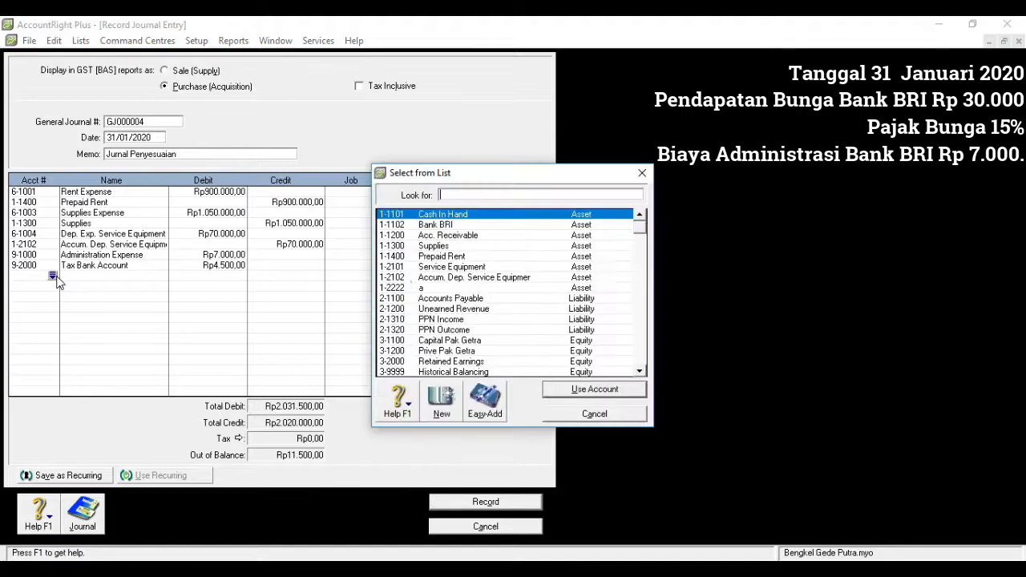
double_click(435, 225)
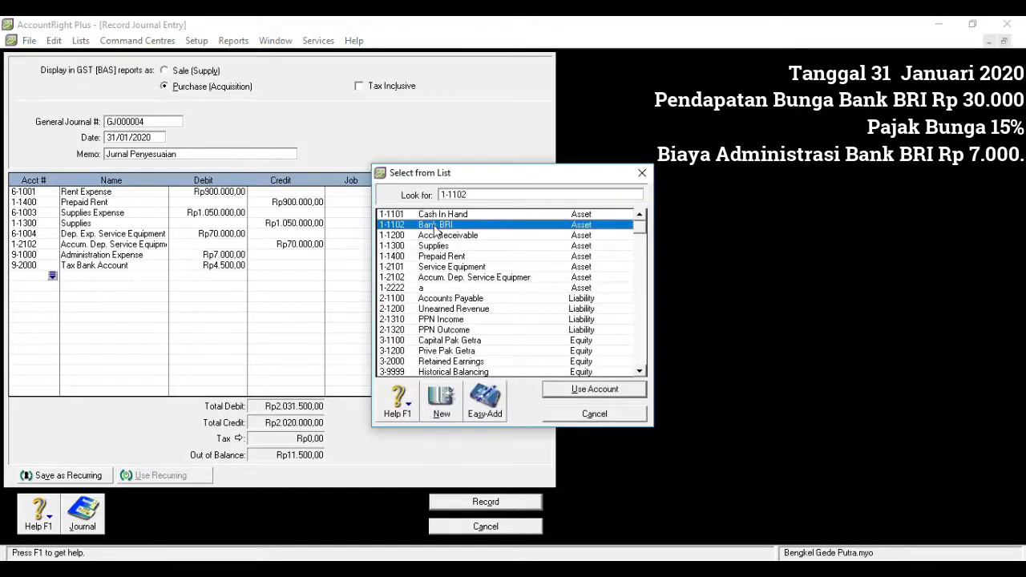
type("18500")
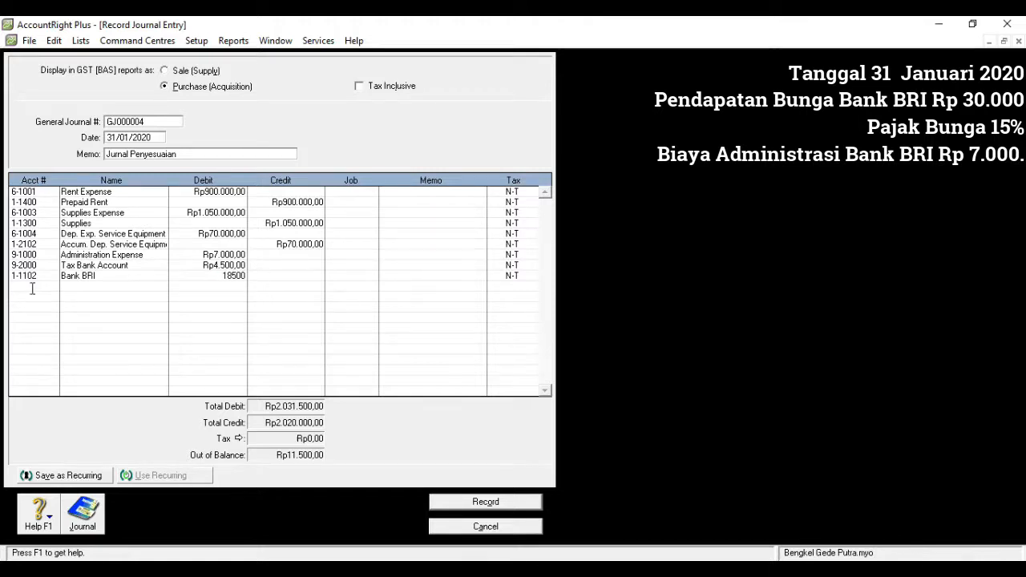
- Credit account 8-1000 Interest Revenue with Rp30.000,00 on the tenth line, and record the journal entry and close its window
left_click(32, 287)
left_click(53, 287)
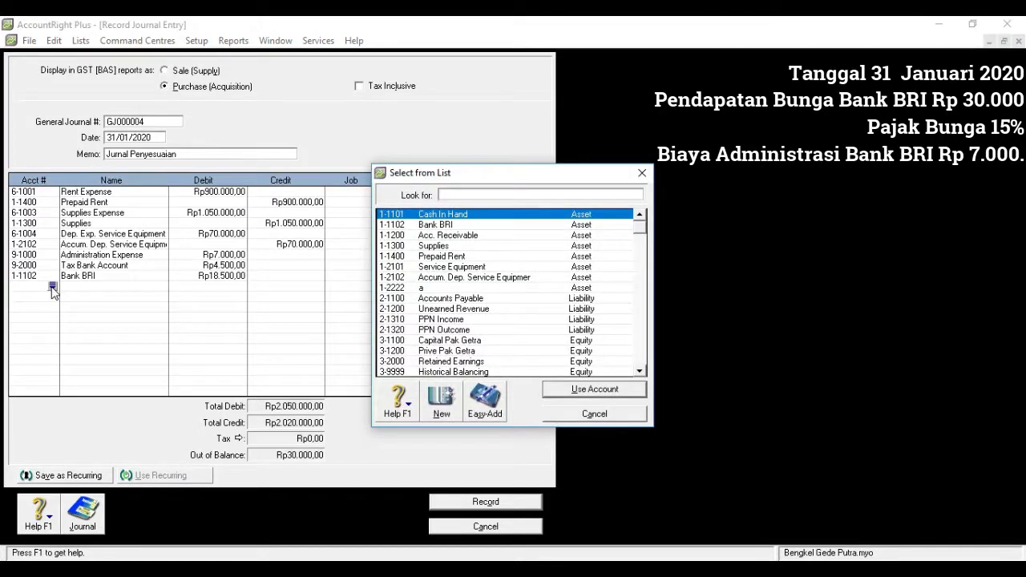
type("8")
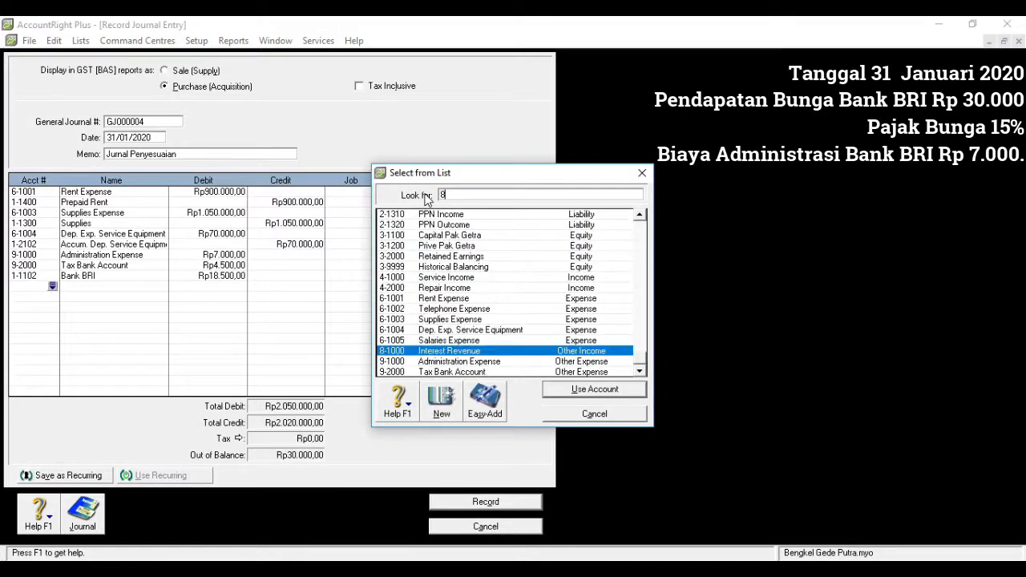
double_click(449, 351)
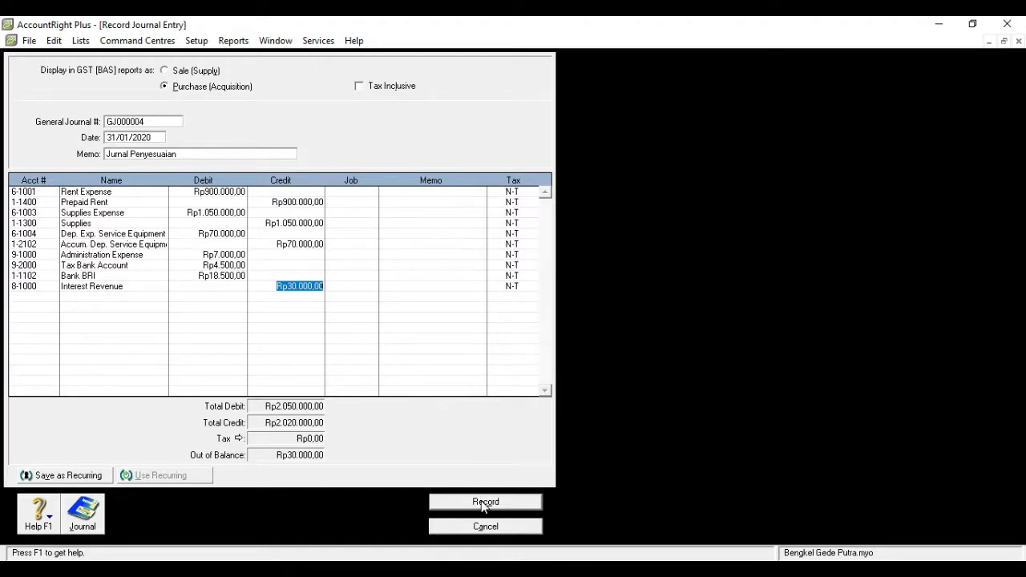
key("Tab")
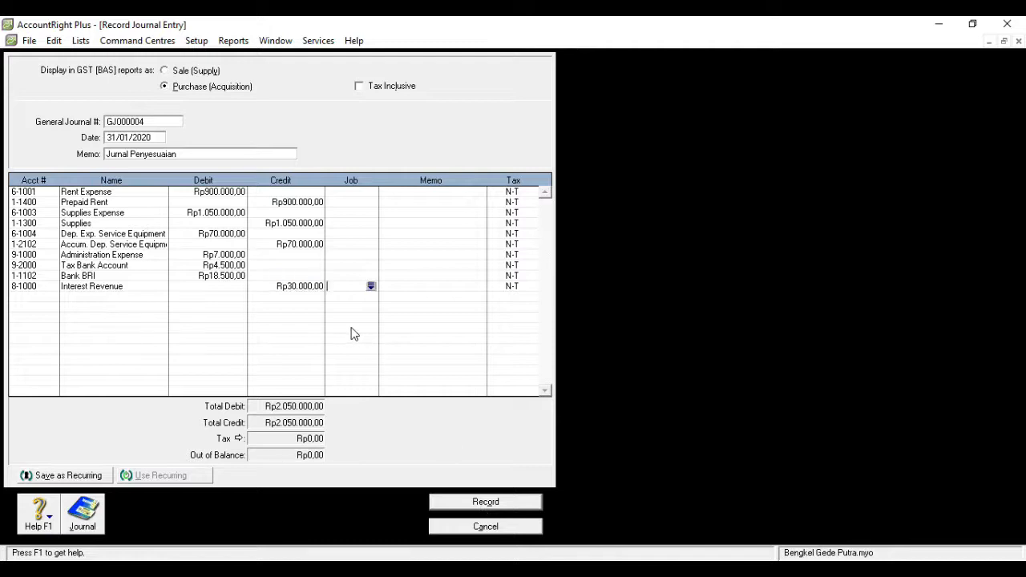
left_click(454, 503)
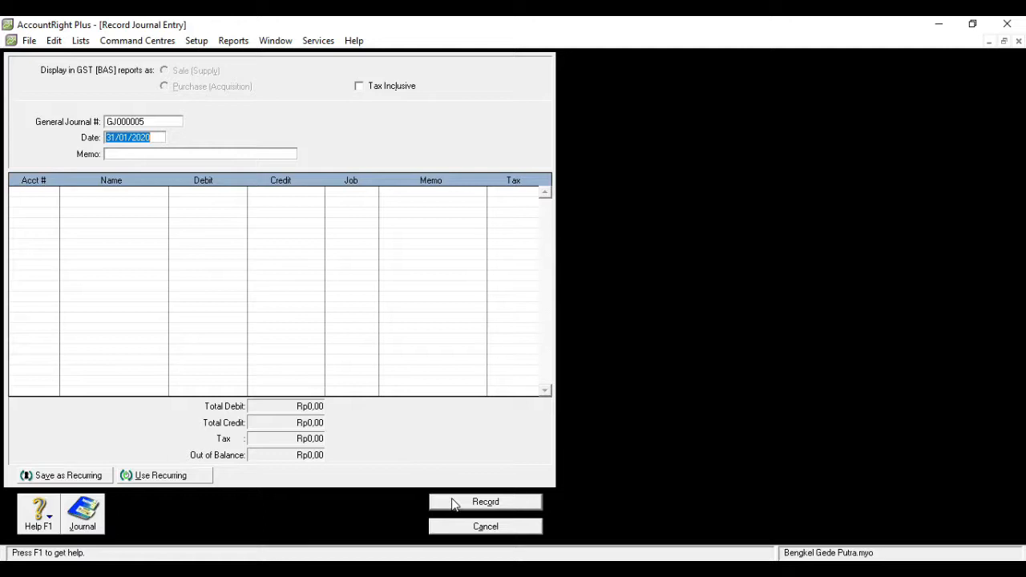
left_click(1019, 41)
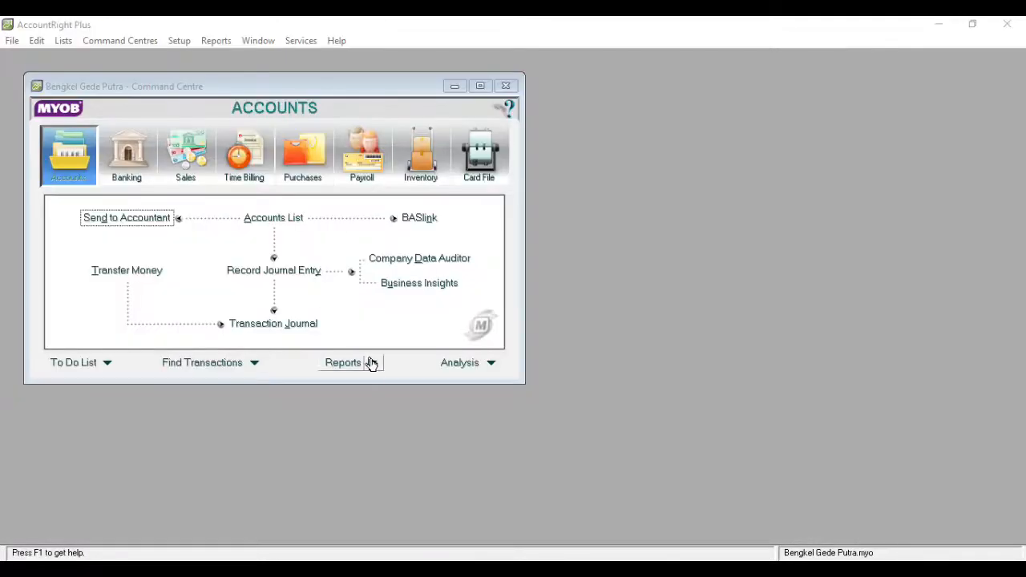
- Open the index of accounts reports and open the customisation of the Profit & Loss [Accrual] report
left_click(373, 365)
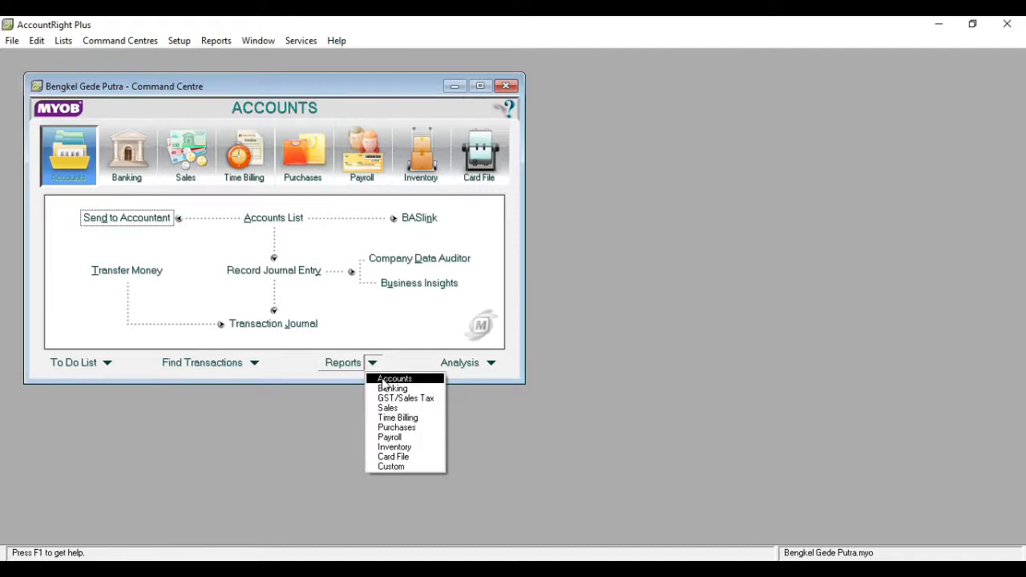
left_click(385, 382)
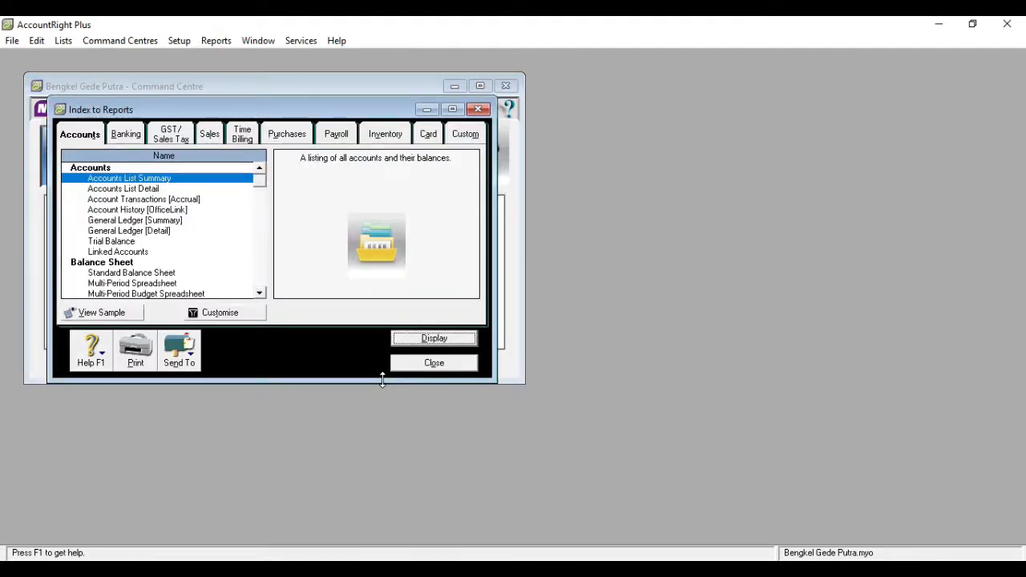
left_click(259, 293)
left_click(261, 295)
left_click(260, 295)
left_click(260, 295)
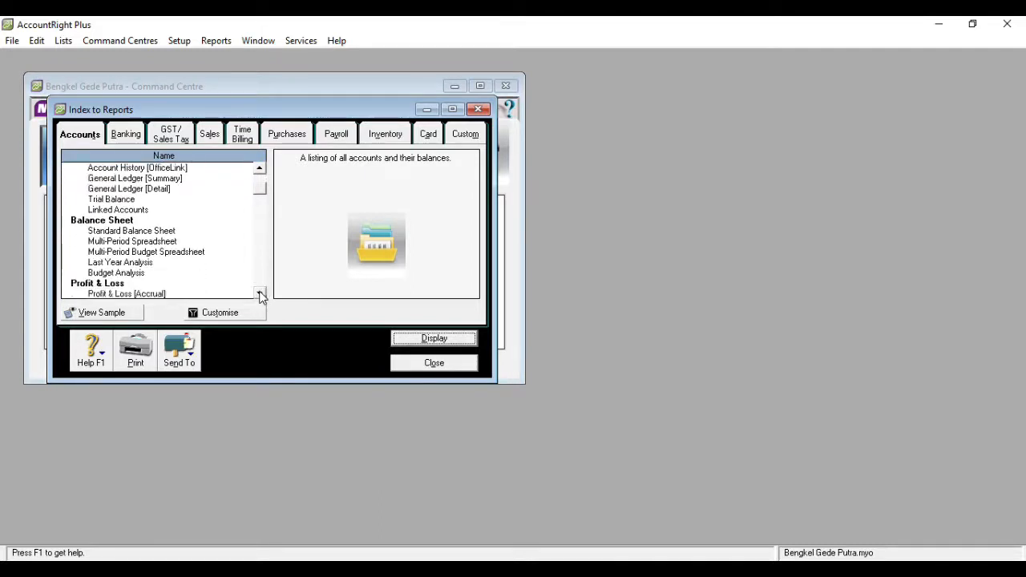
left_click(260, 296)
left_click(261, 295)
left_click(261, 295)
double_click(157, 262)
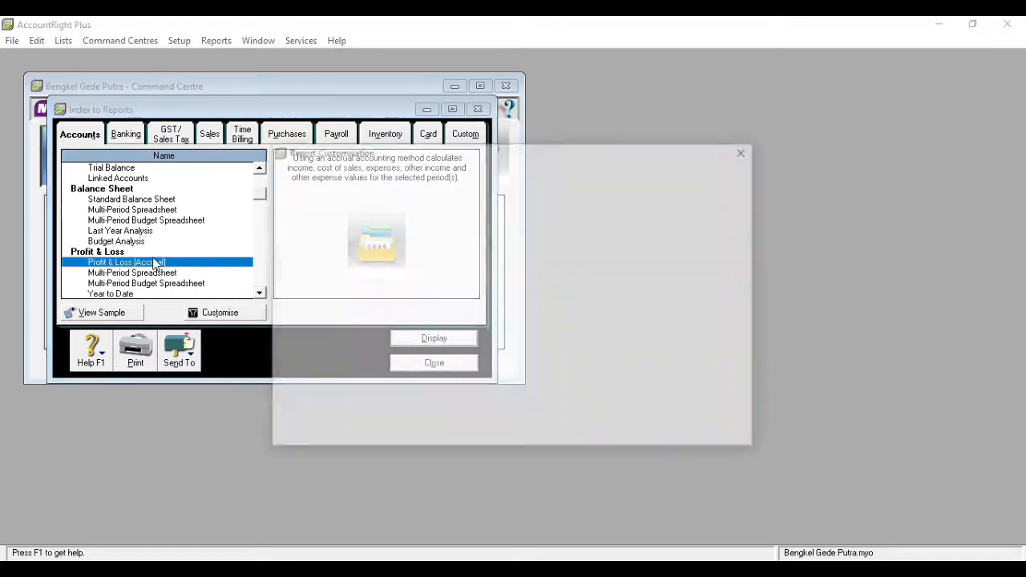
- Set the Profit & Loss report period from January to January of this financial year, and display the report maximised
left_click(415, 265)
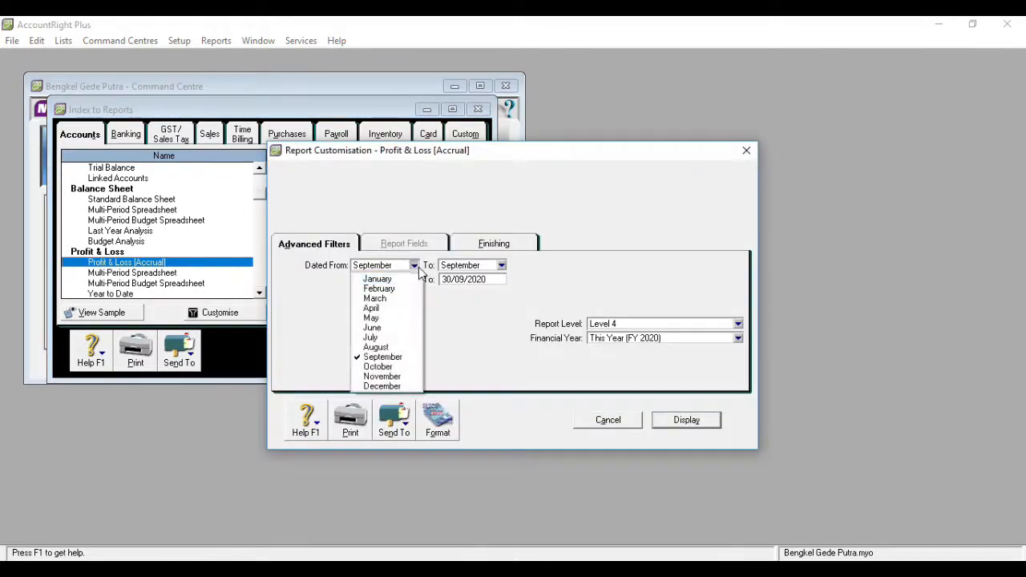
left_click(412, 277)
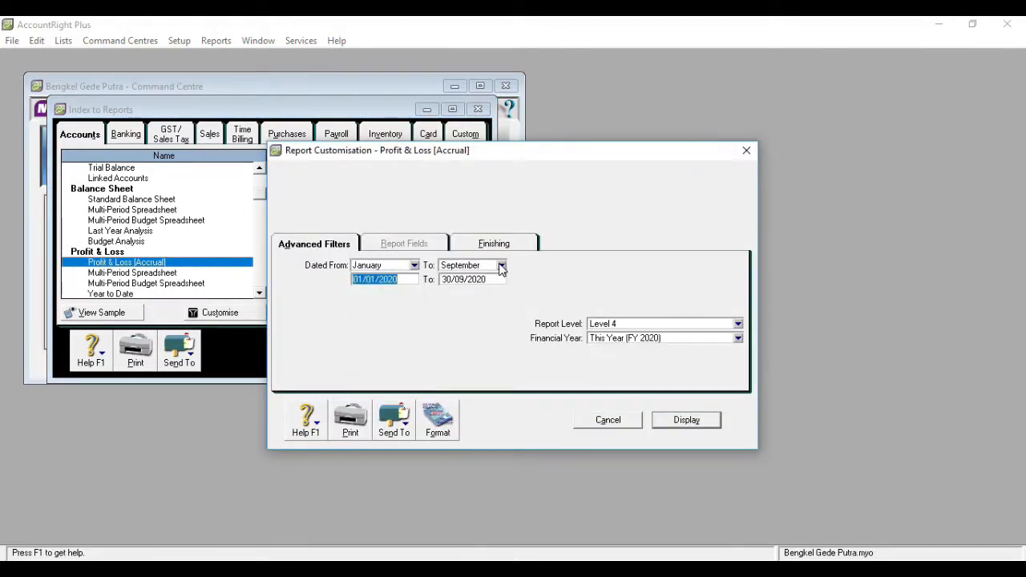
left_click(501, 264)
left_click(481, 279)
left_click(686, 421)
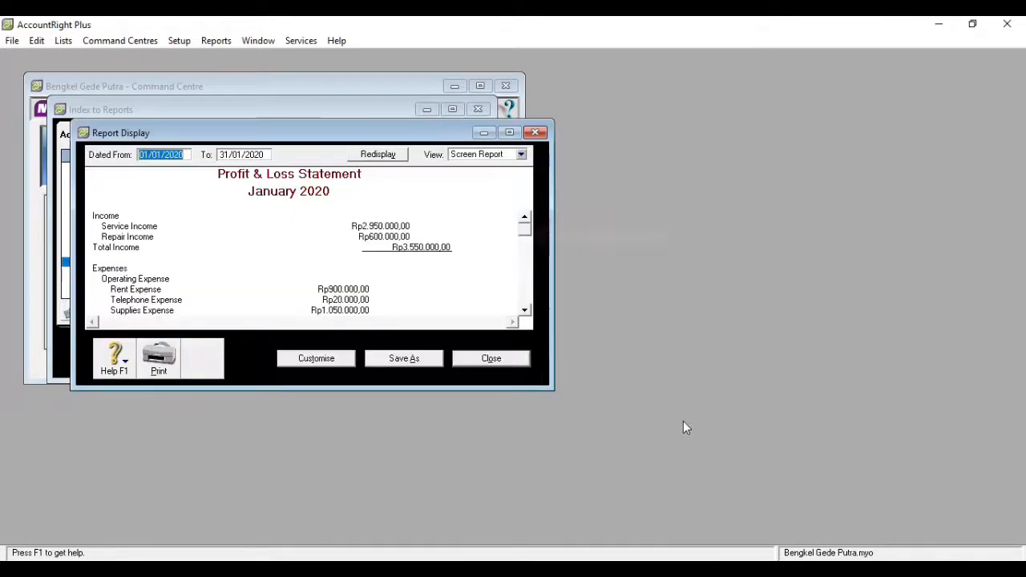
left_click(510, 133)
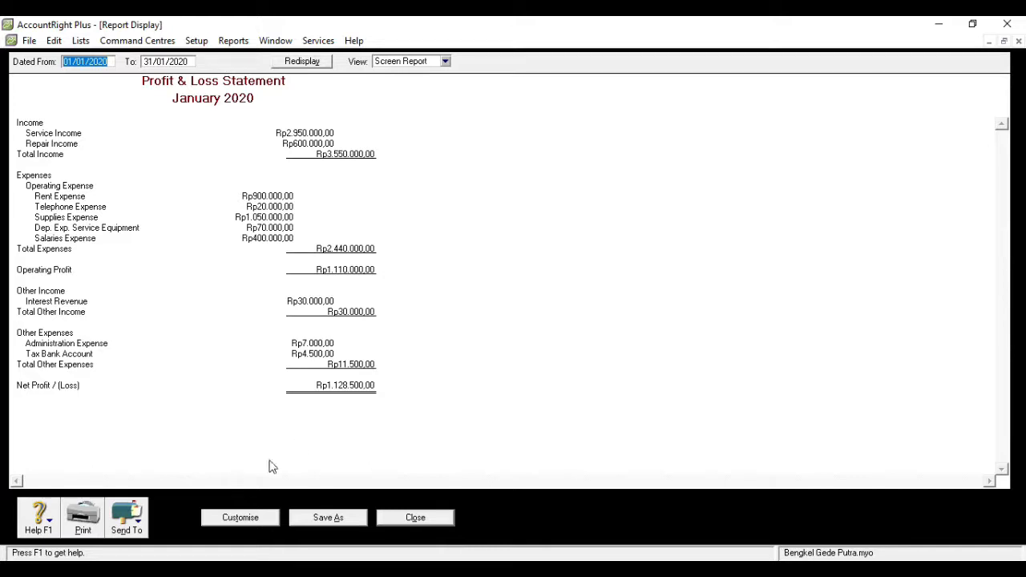
- Export the Profit & Loss statement as a PDF named Profit & Loss [Accrual] in the 1 pelatihan MYOB folder, and close the report
left_click(141, 525)
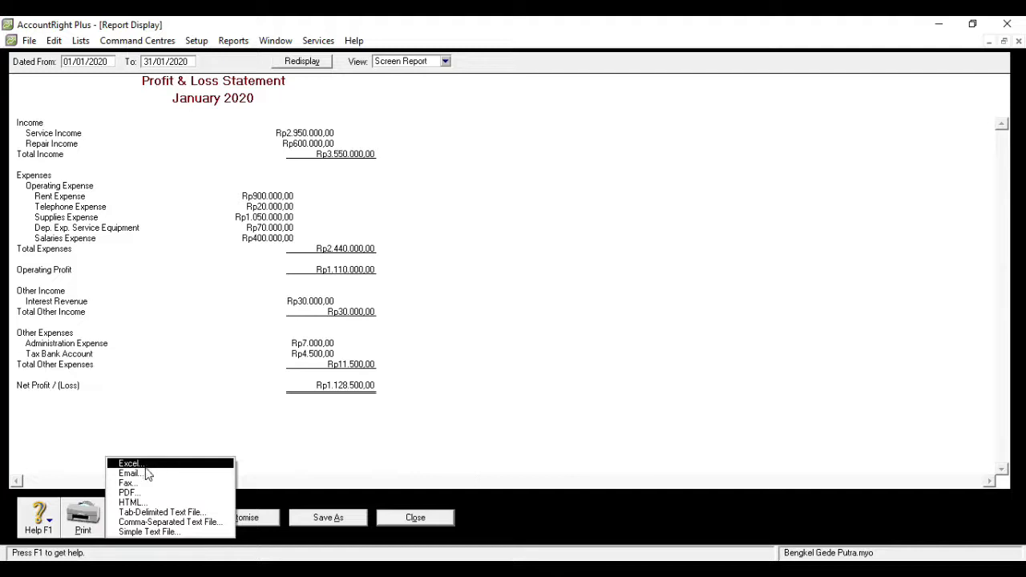
left_click(144, 494)
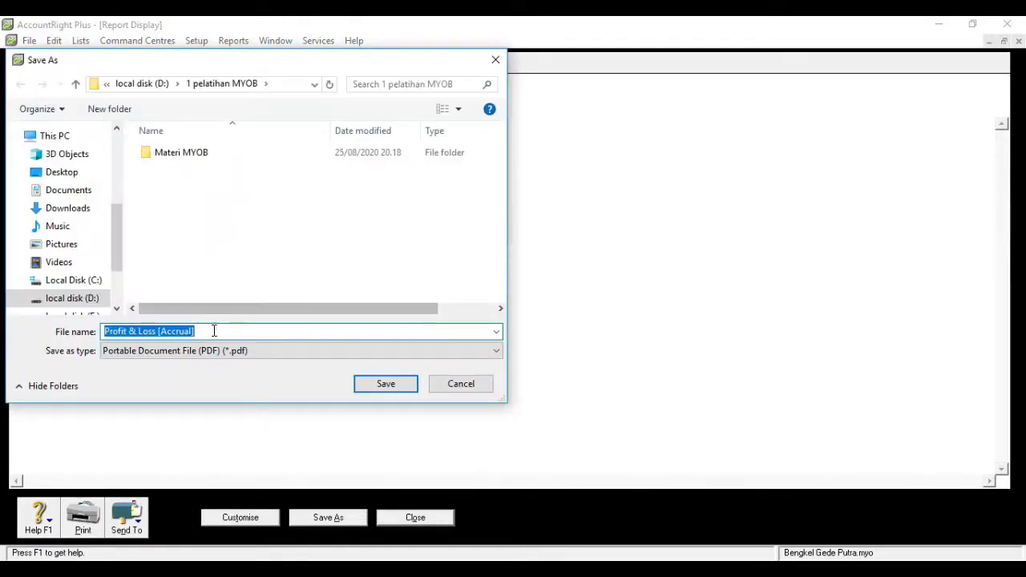
left_click(386, 385)
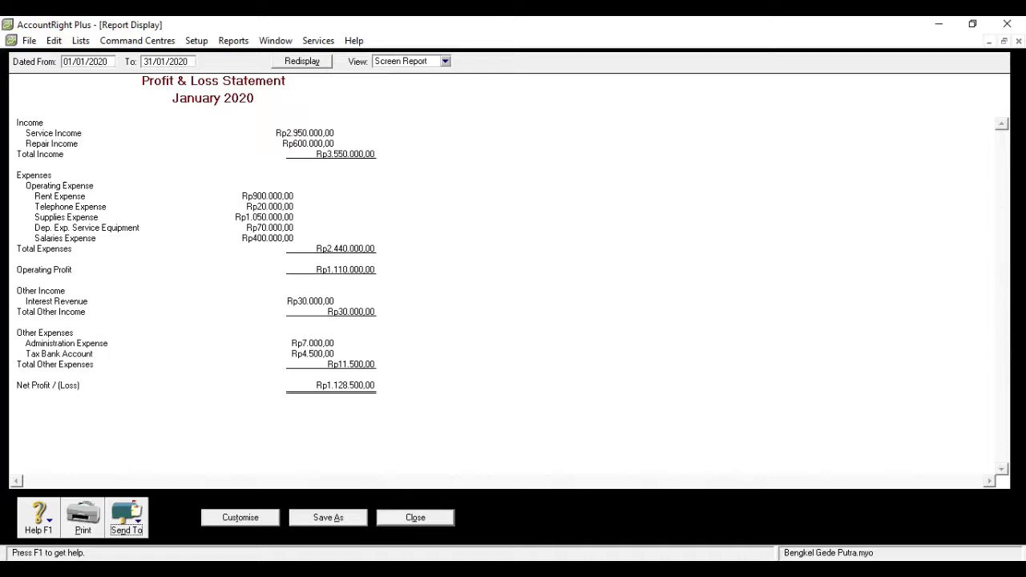
left_click(431, 520)
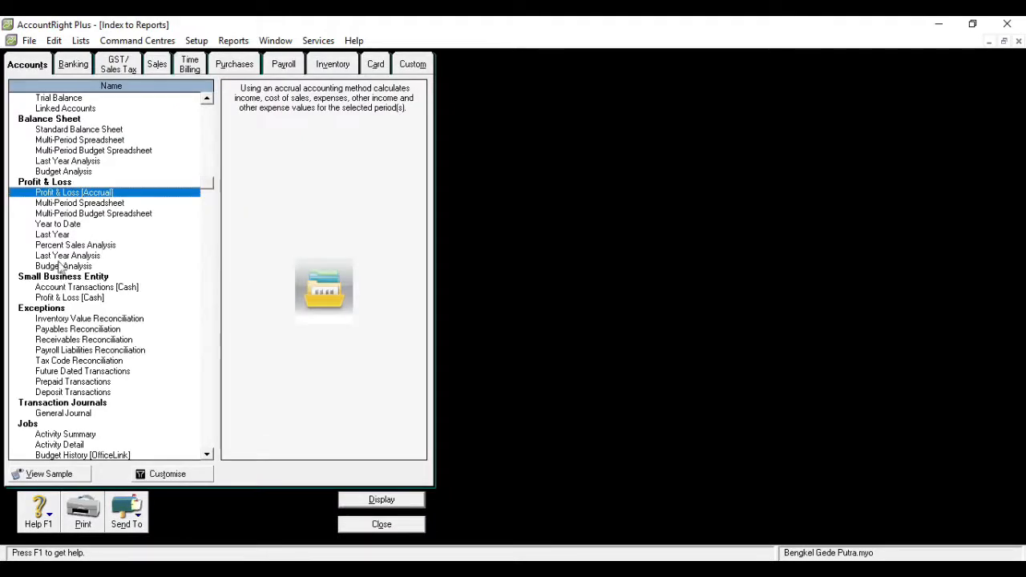
- Display the Standard Balance Sheet for January 2020, export it as a PDF named Standard Balance Sheet, and close the report windows
double_click(72, 133)
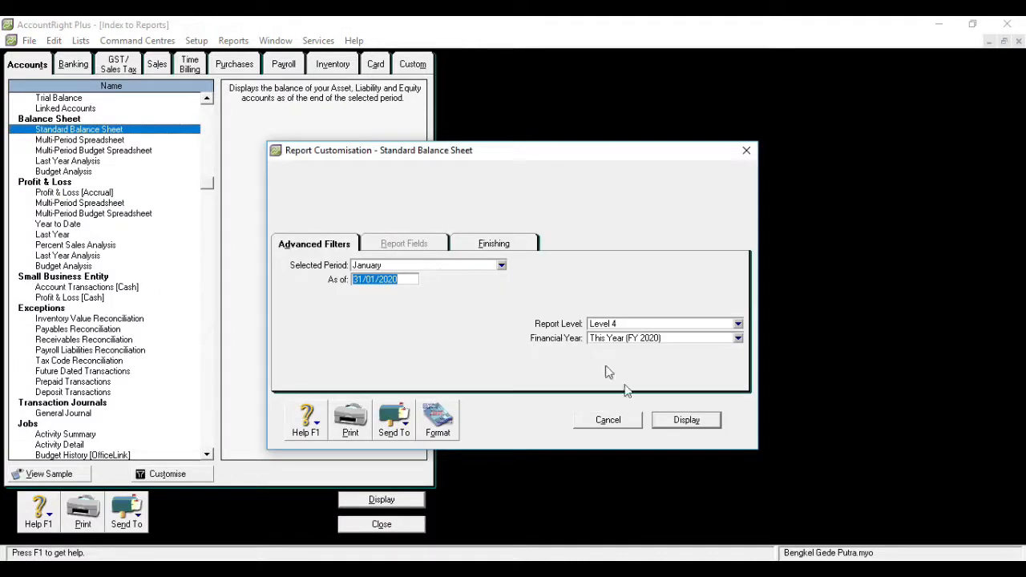
left_click(680, 424)
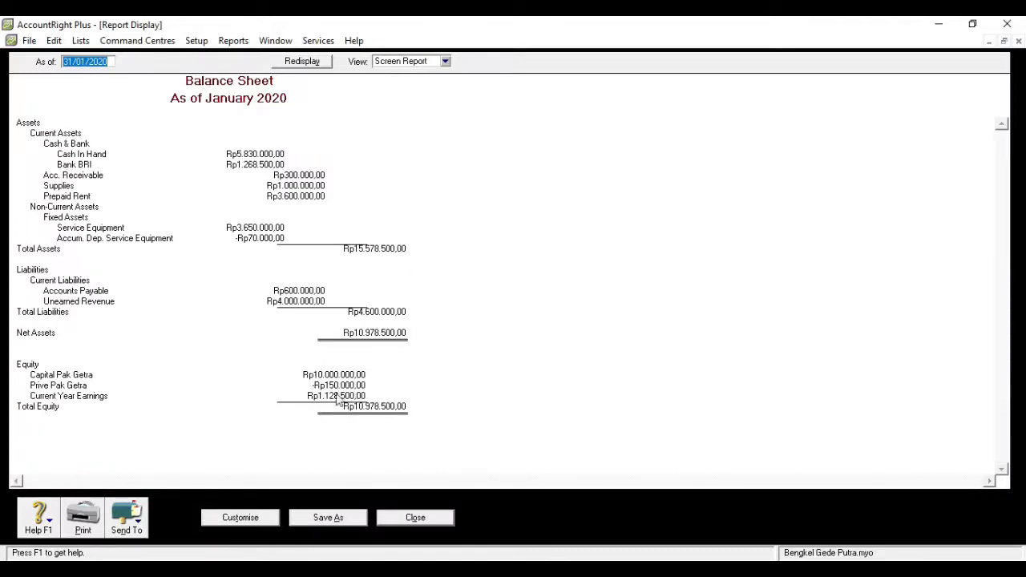
left_click(142, 531)
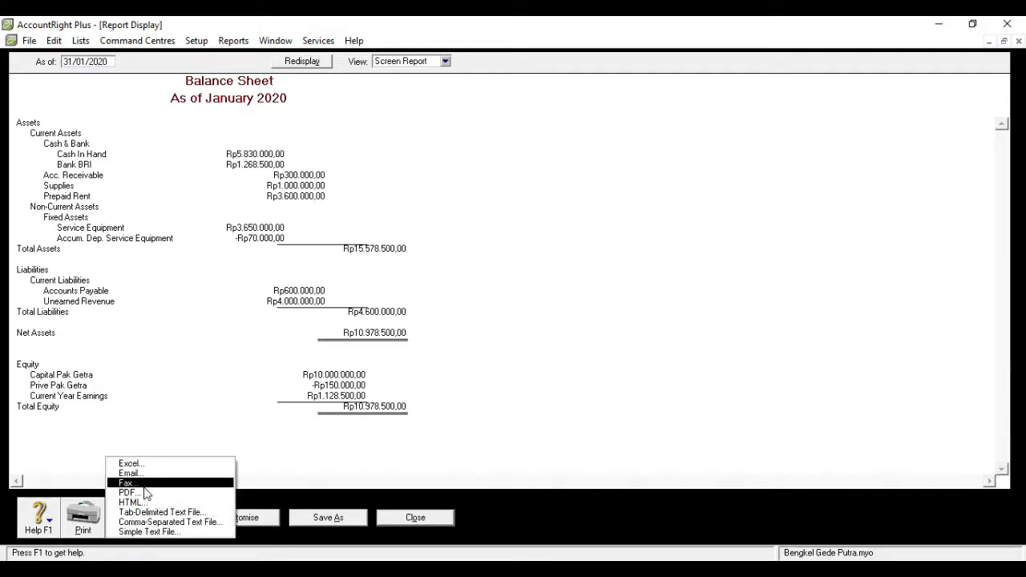
left_click(142, 493)
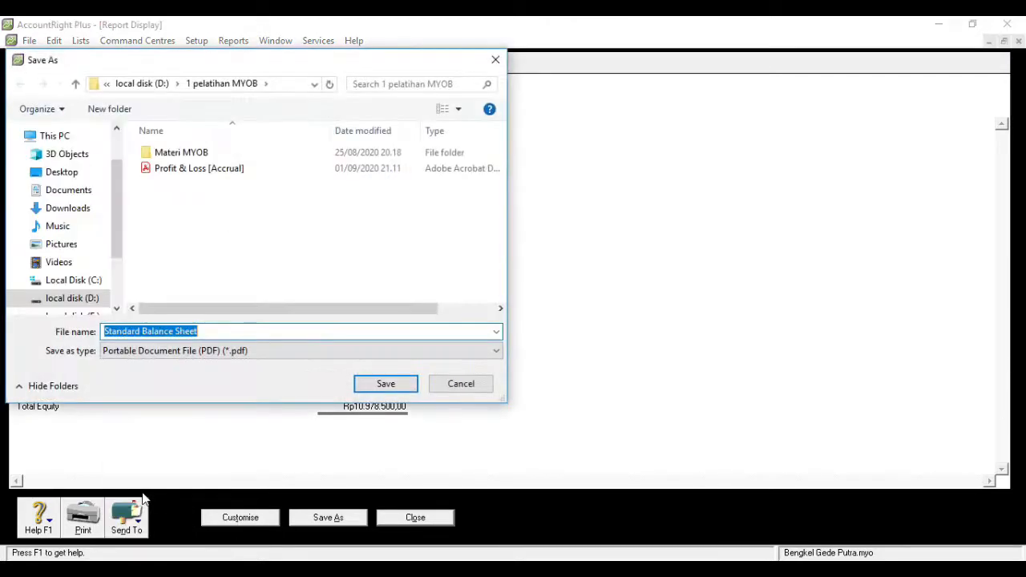
left_click(381, 388)
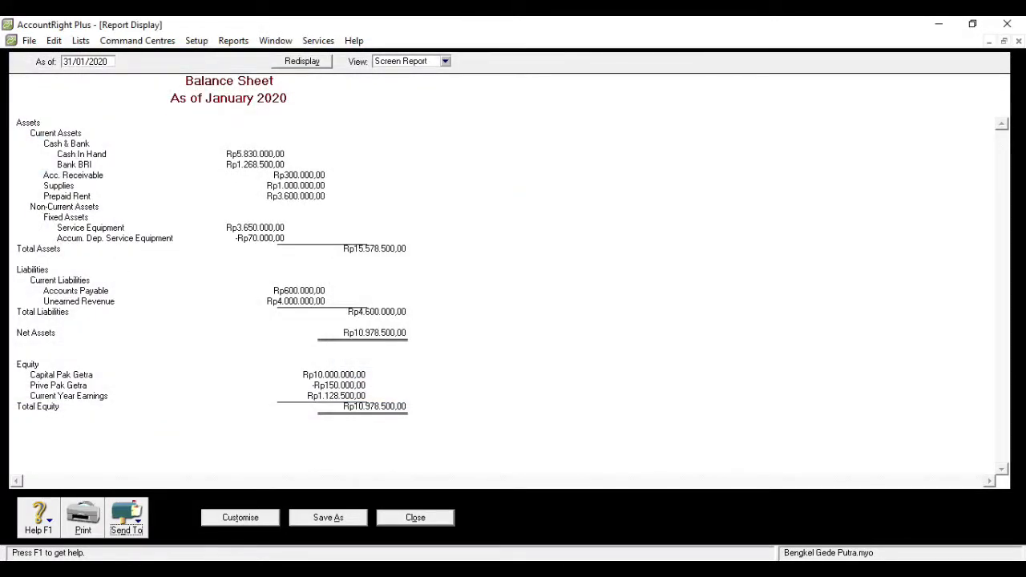
left_click(389, 519)
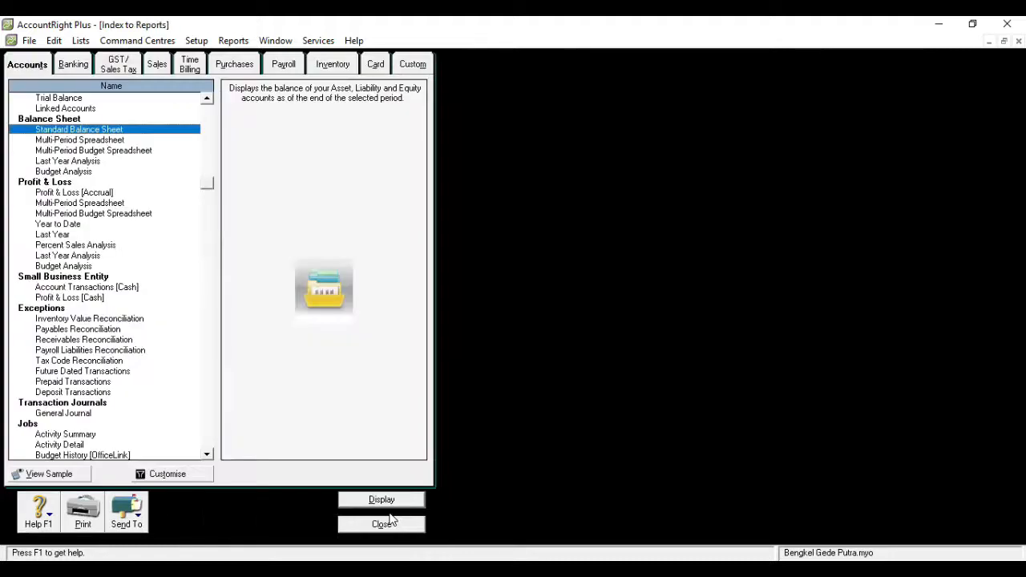
left_click(376, 526)
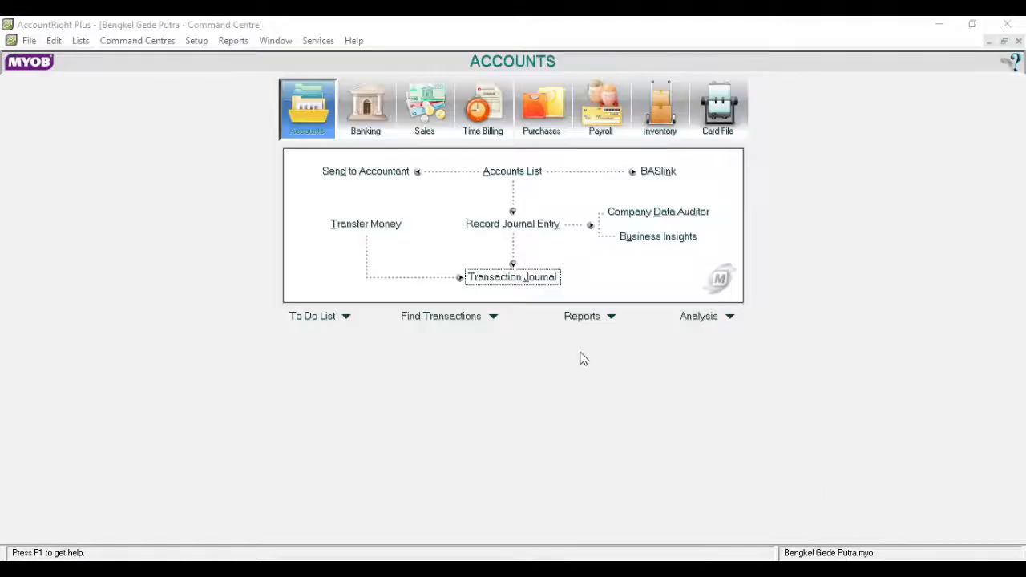
- Open the transaction journal and review all journals from 01/01/2020 to 31/01/2020 through to the last entry
left_click(502, 281)
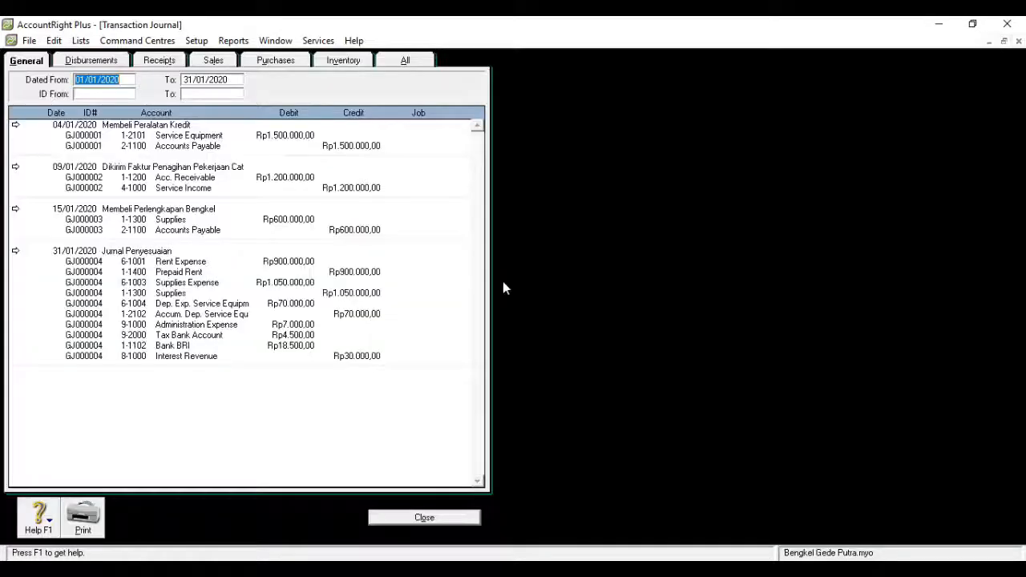
left_click(394, 63)
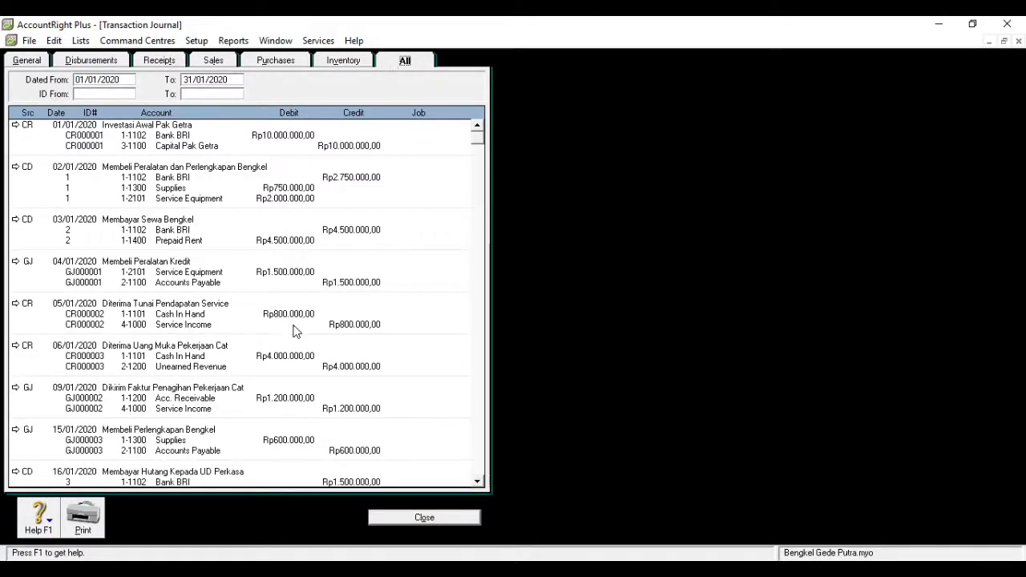
left_click_drag(478, 145, 473, 365)
left_click_drag(477, 468, 477, 467)
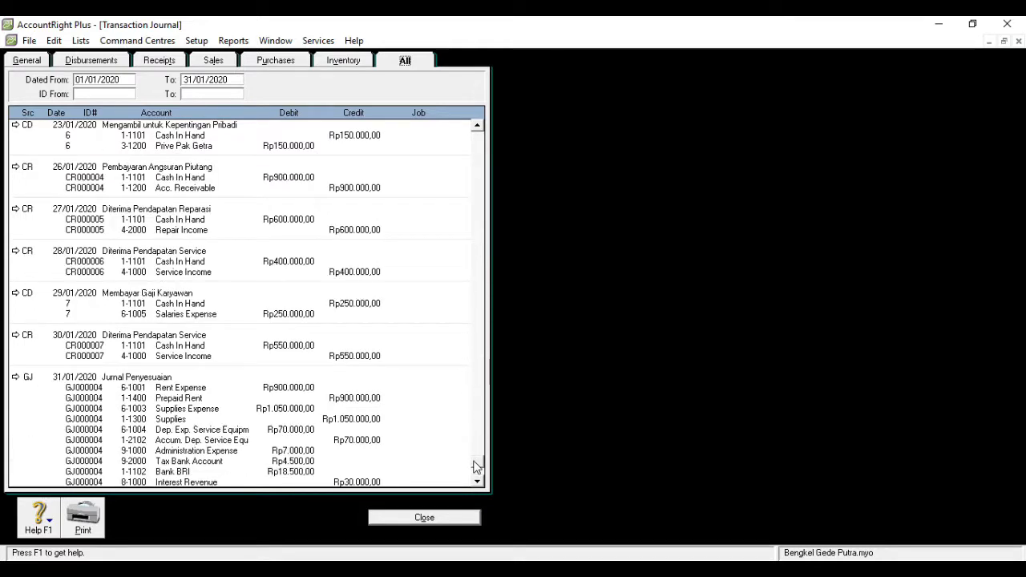
- Print the full transaction journal with Microsoft Print to PDF to a file named transaksi, and close the journal
left_click(90, 519)
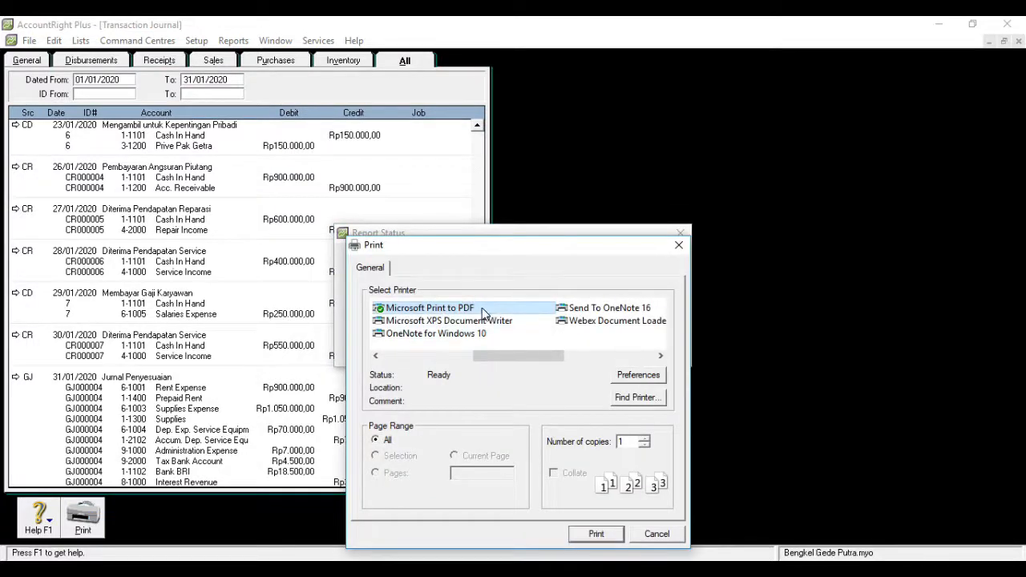
left_click(596, 534)
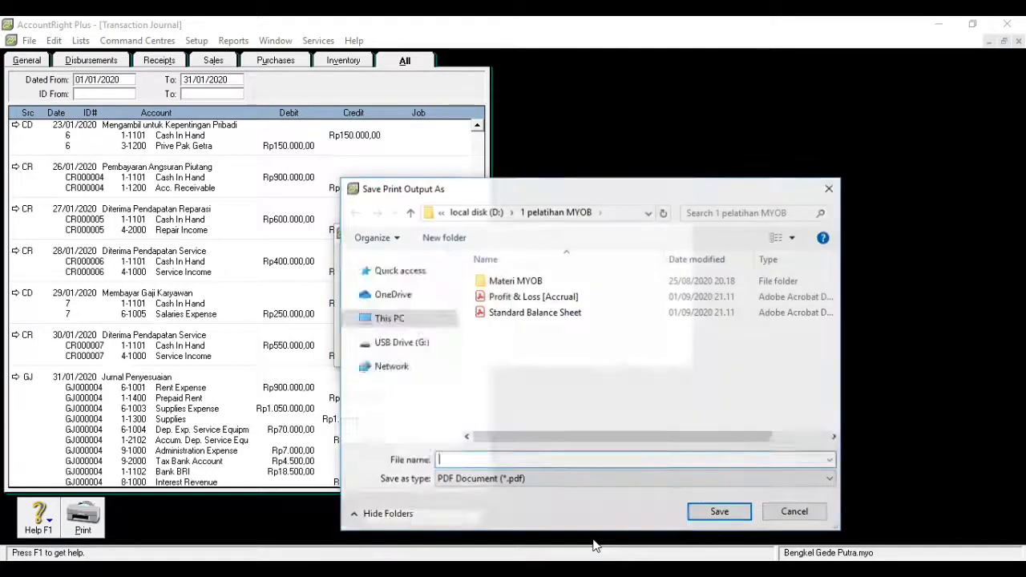
type("transaks")
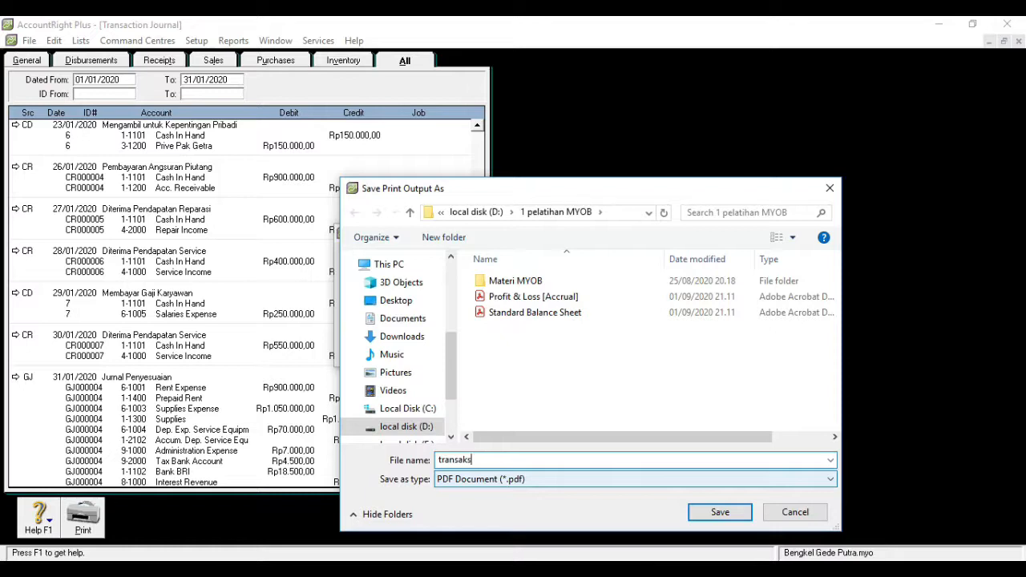
type("i")
left_click(725, 513)
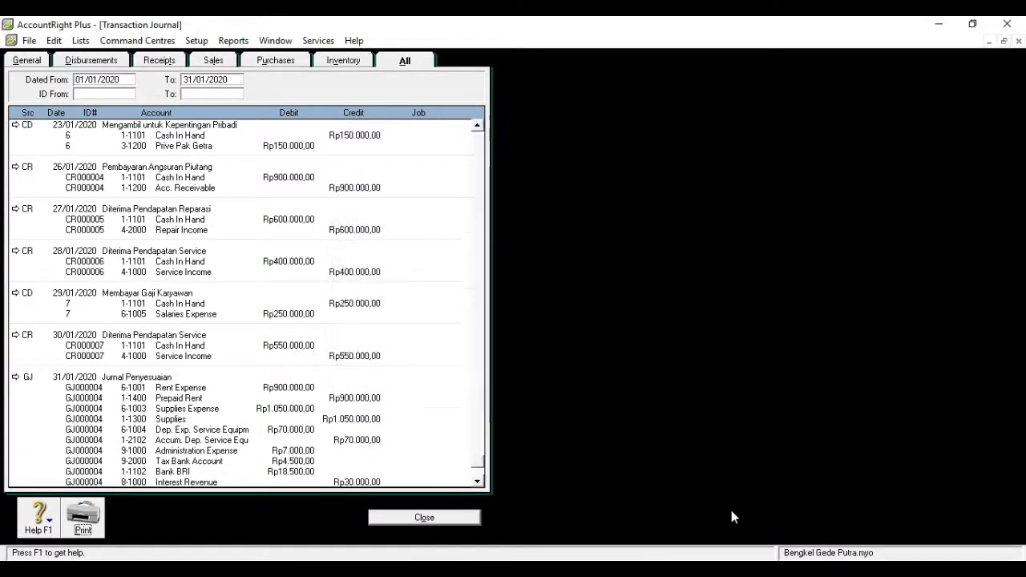
left_click(416, 523)
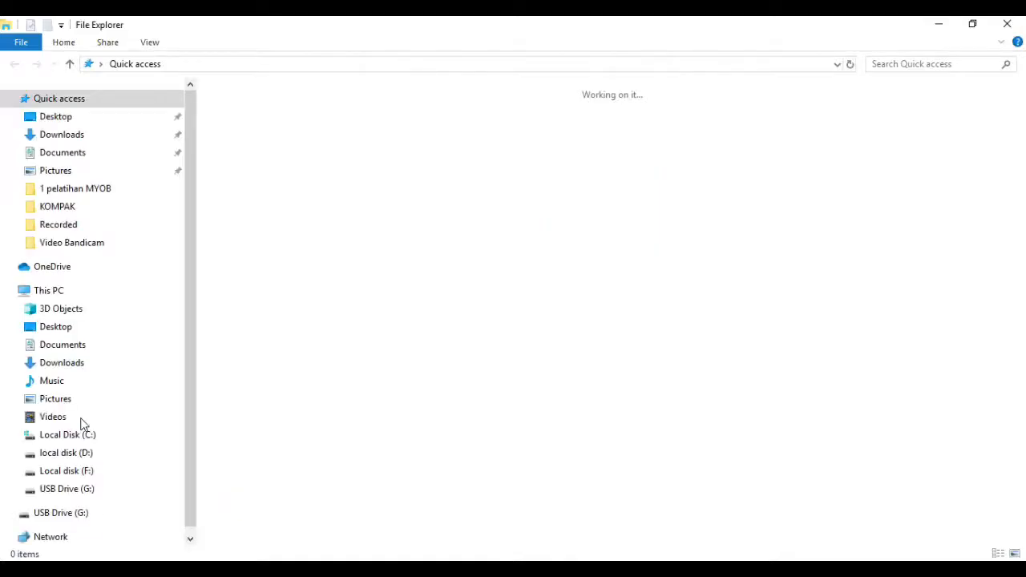
- In File Explorer, go to the 1 pelatihan MYOB folder on local disk (D:) and review the Profit & Loss [Accrual] PDF
left_click(69, 454)
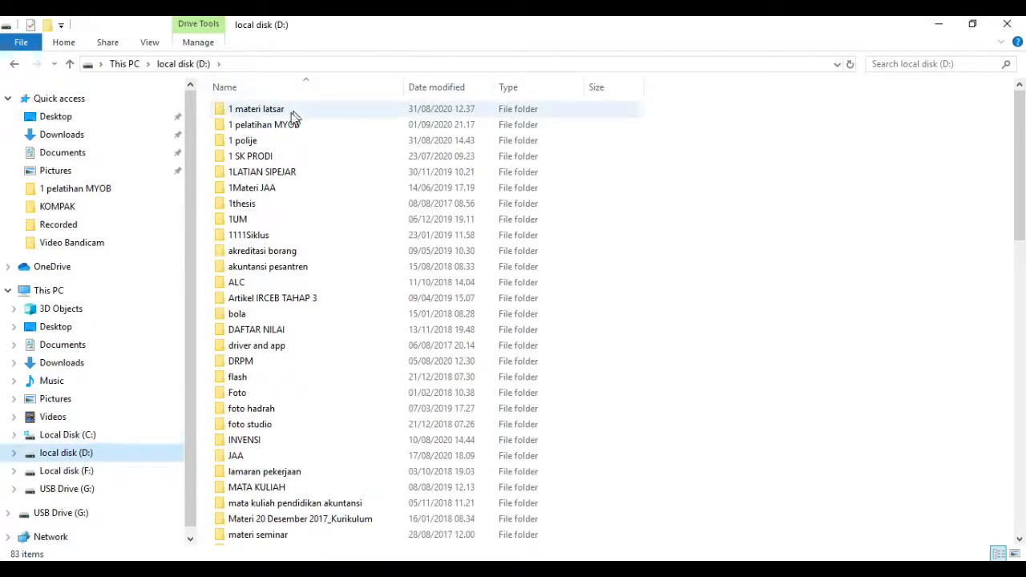
double_click(285, 125)
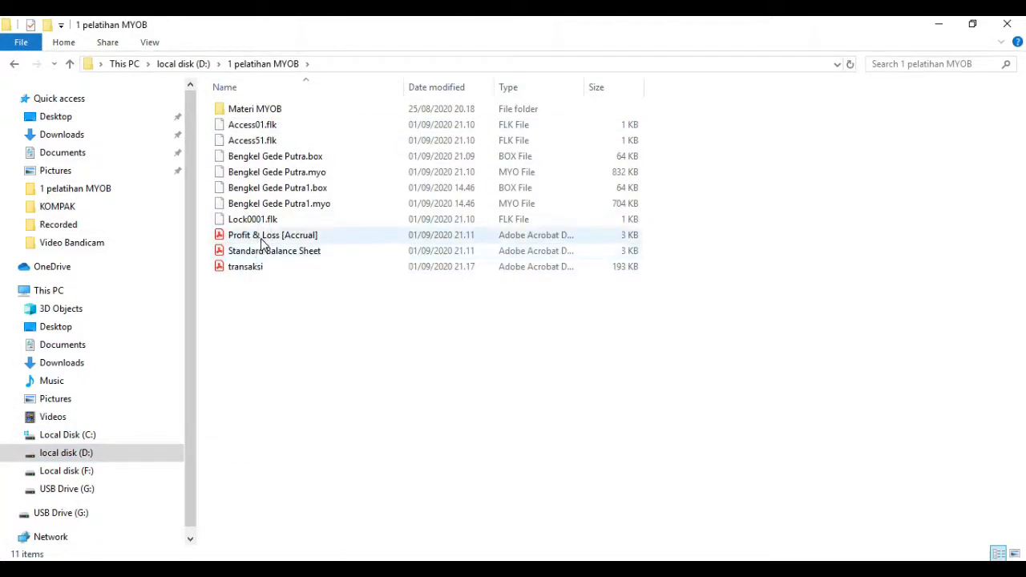
left_click(264, 242)
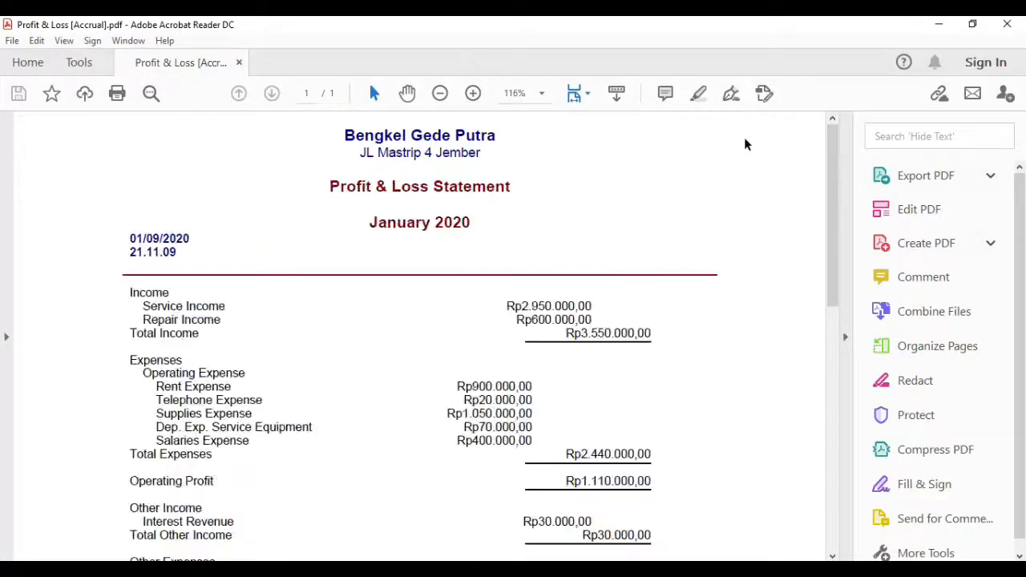
mouse_move(829, 133)
left_mouse_down()
mouse_move(820, 321)
mouse_move(832, 117)
left_mouse_up()
left_click(1007, 25)
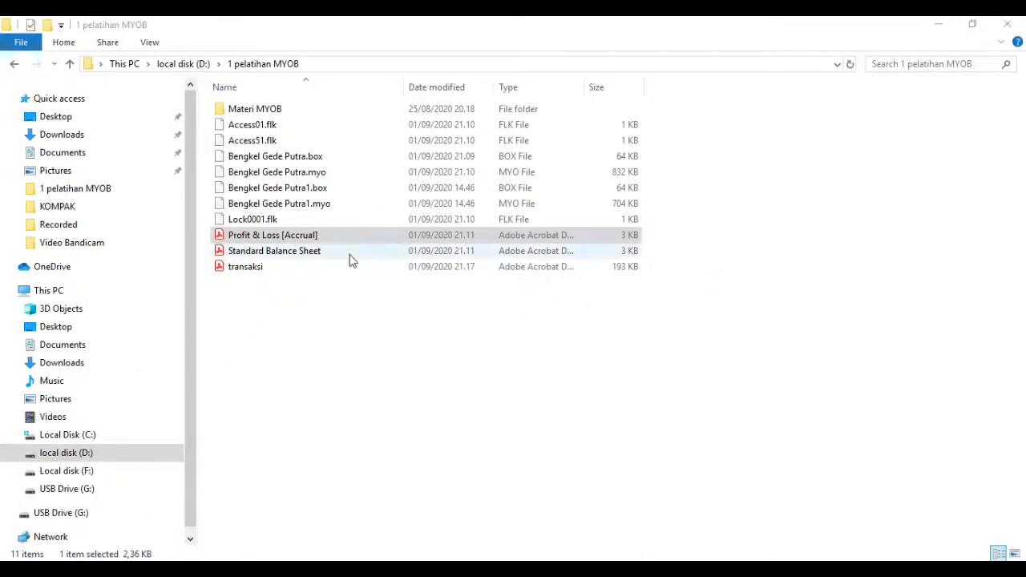
- Open the Standard Balance Sheet PDF, examine its assets, liabilities and equity sections, and close it
double_click(338, 254)
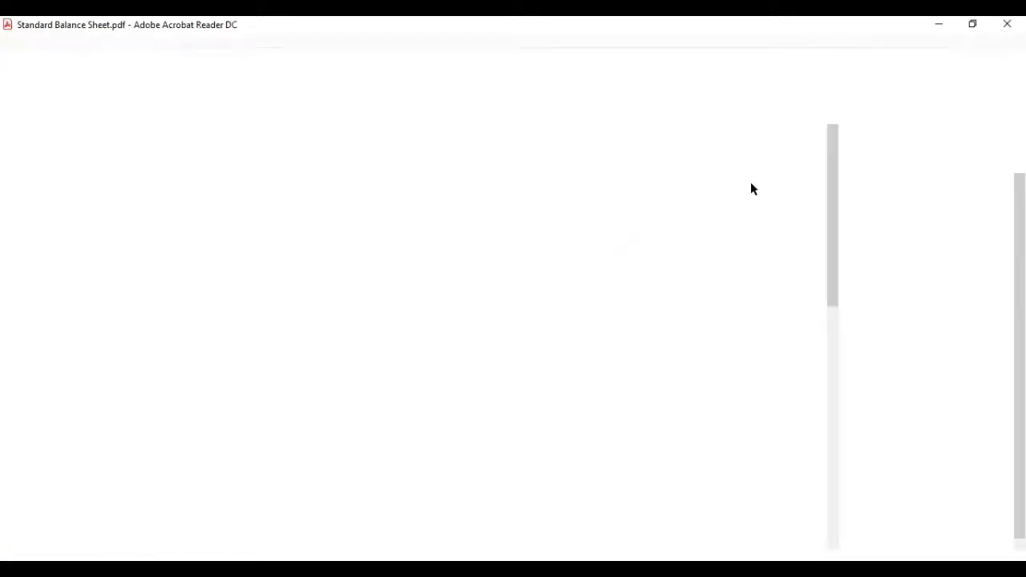
left_click_drag(834, 147, 843, 214)
left_click(1008, 25)
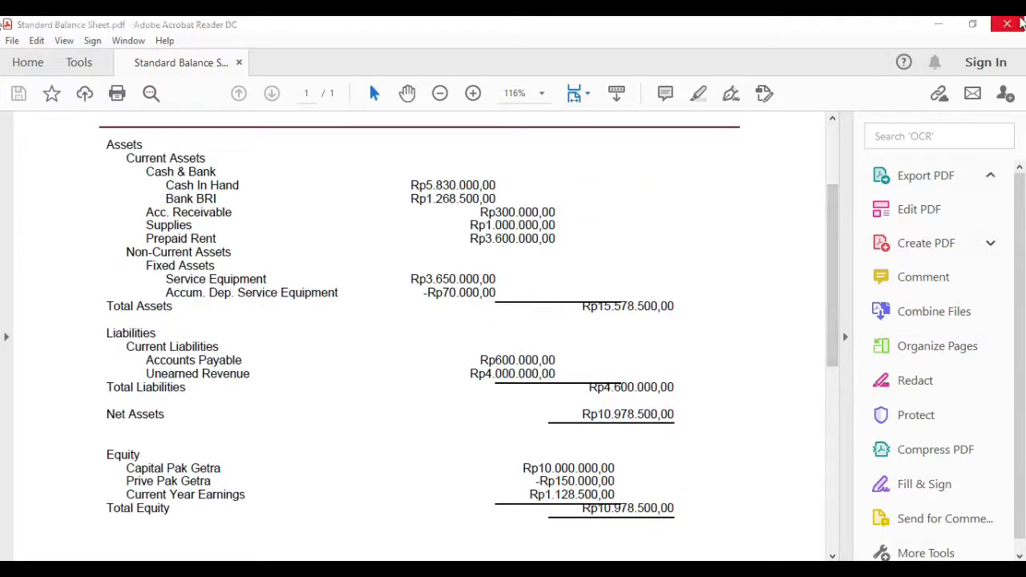
- Open the transaksi PDF, examine the exported journal entries, and close it
left_click(326, 267)
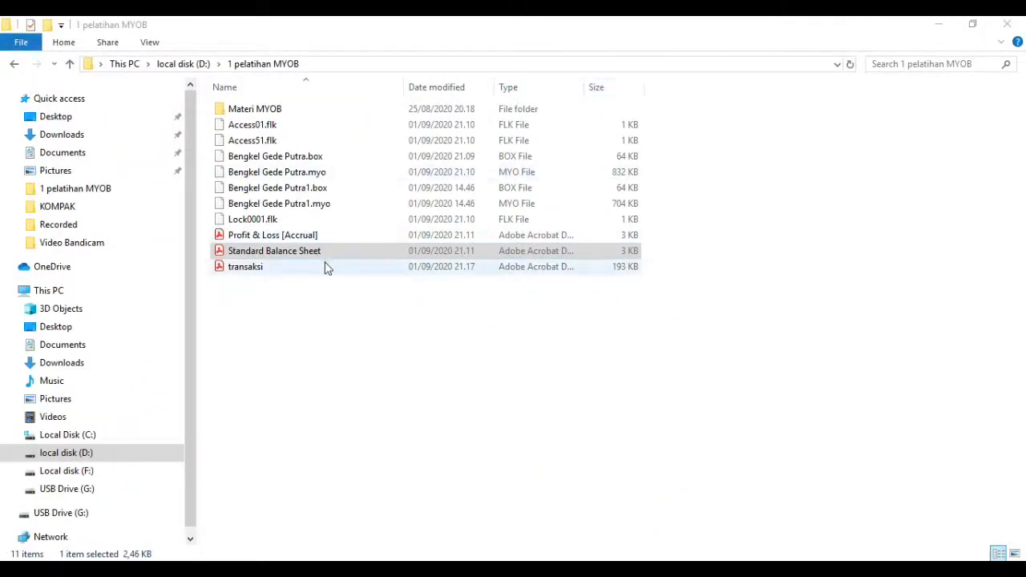
double_click(325, 263)
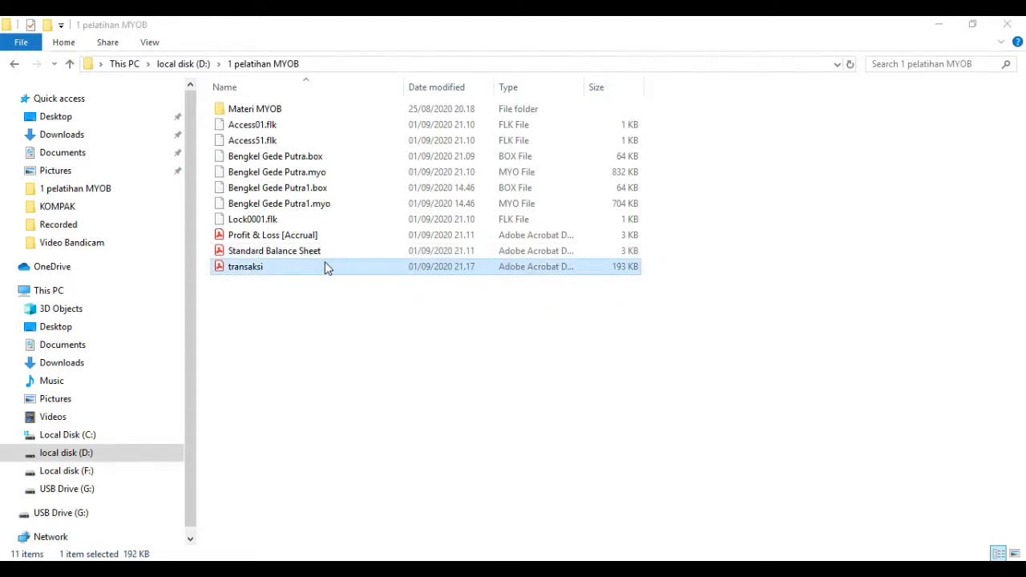
left_click_drag(832, 166, 861, 175)
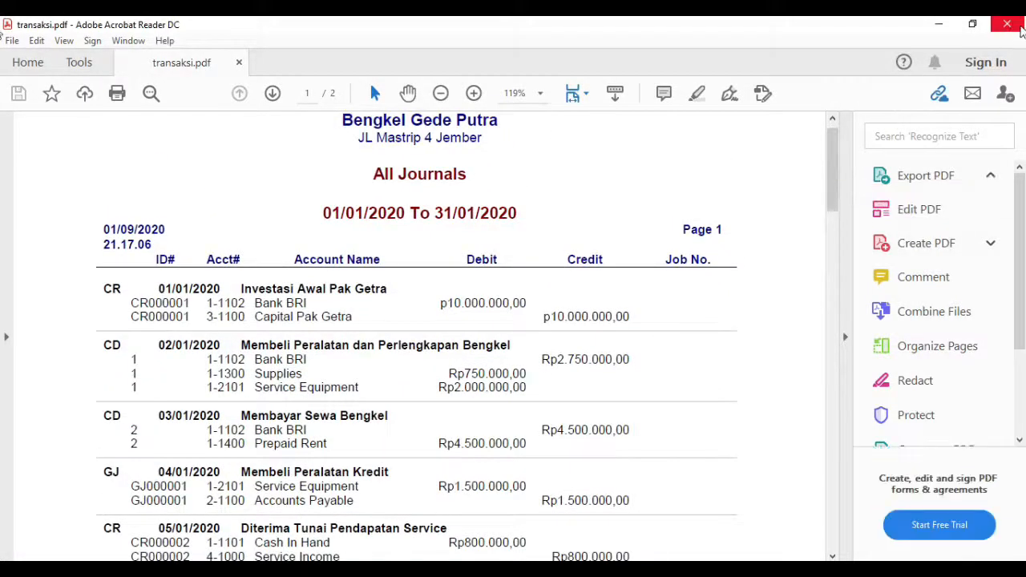
left_click(1021, 29)
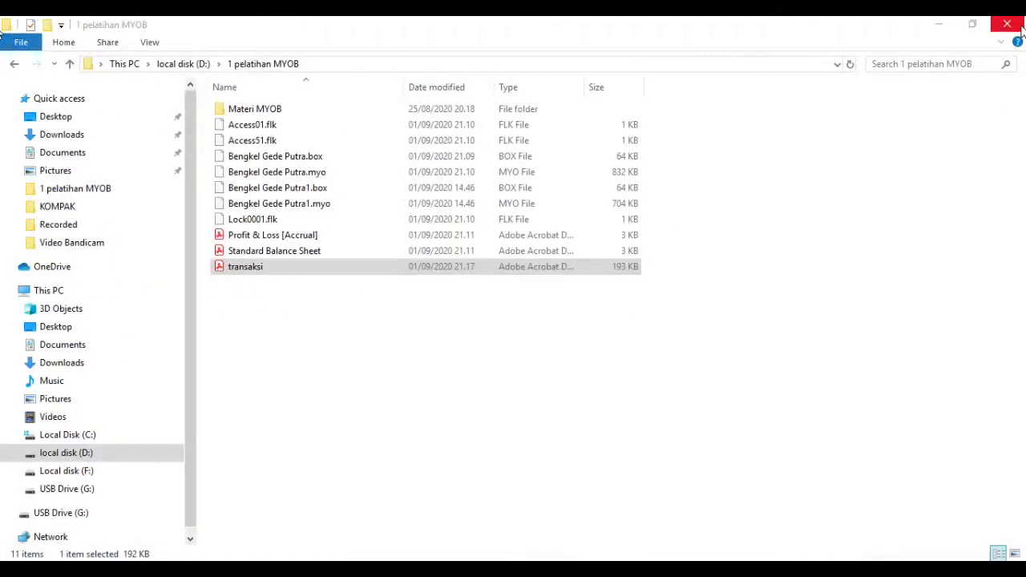